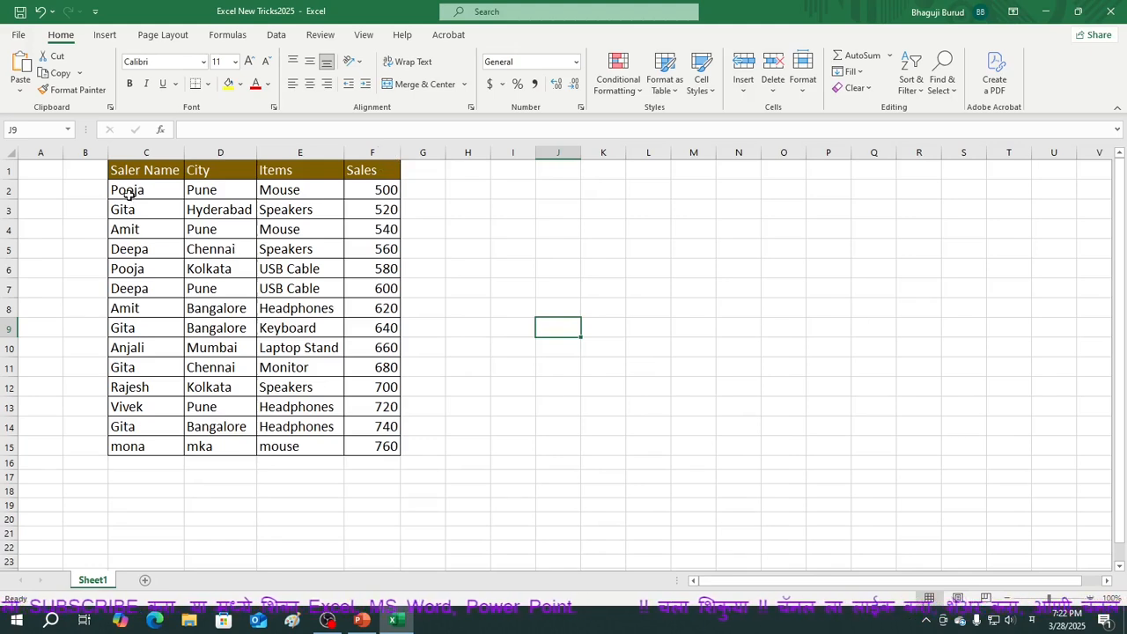
pyautogui.moveTo(129, 196); pyautogui.dragTo(159, 267)
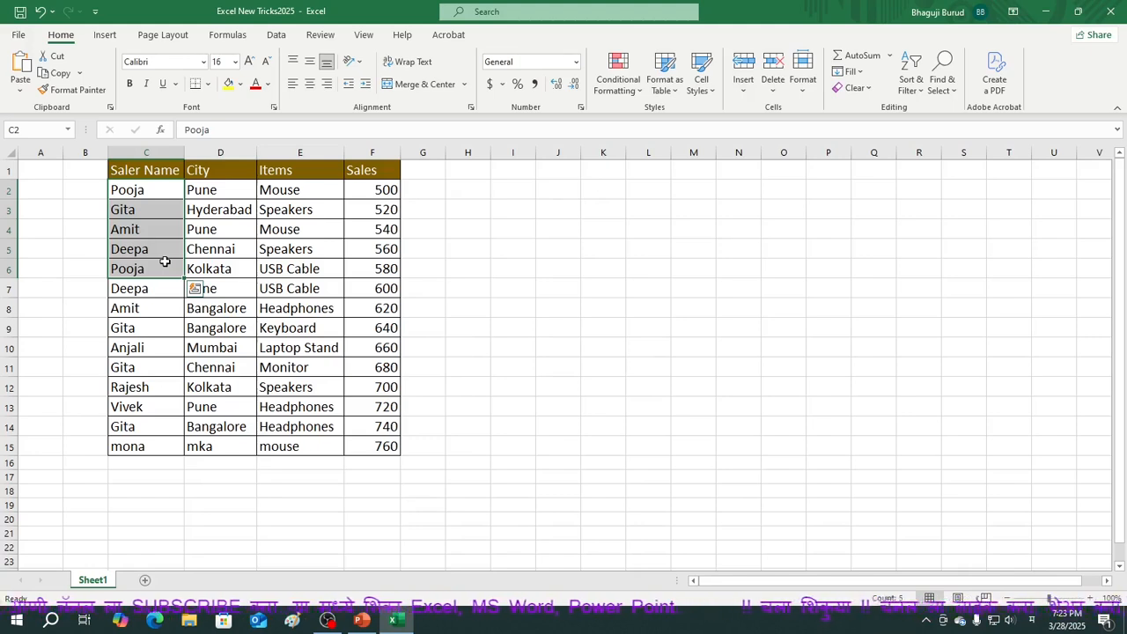
pyautogui.rightClick(165, 261)
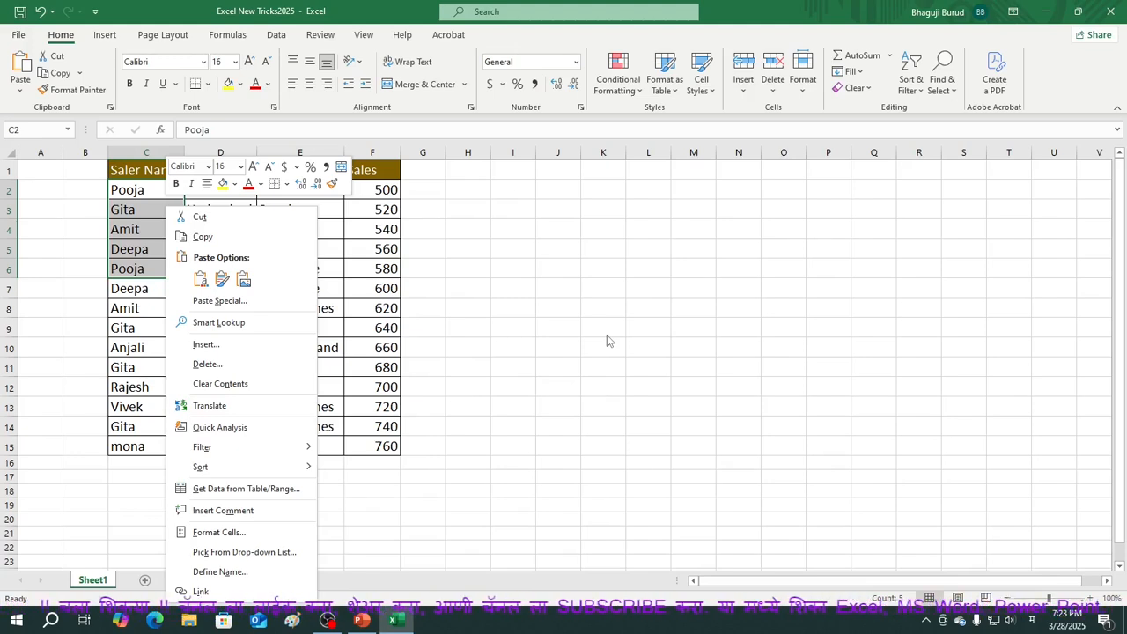
pyautogui.click(828, 411)
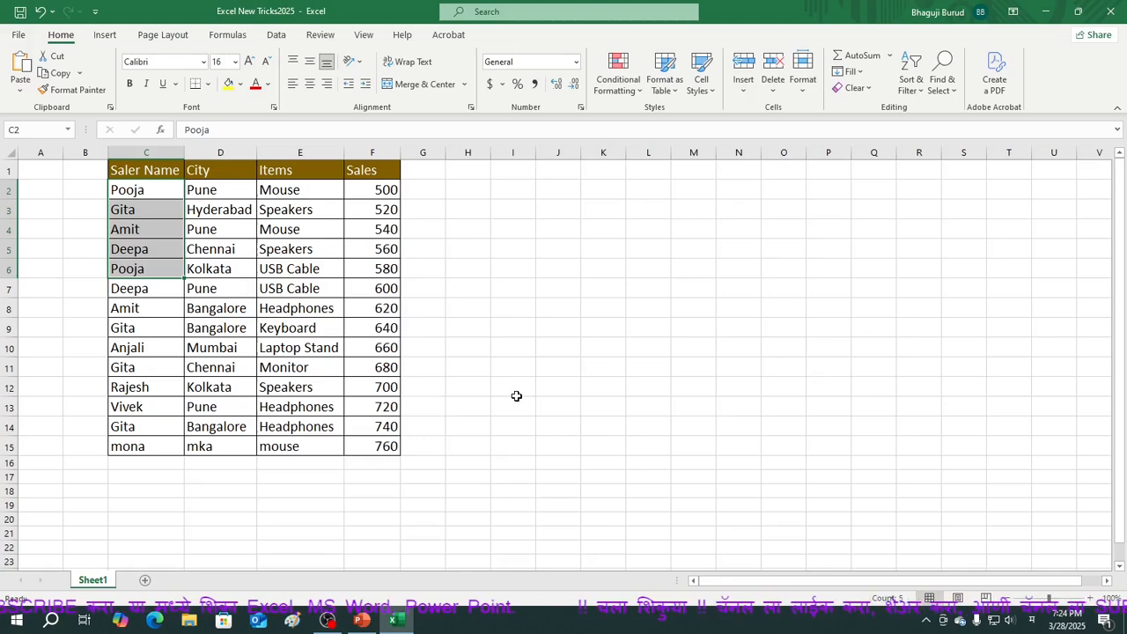
pyautogui.click(529, 328)
# Clear the first four entries of the Saler Name column (C2:C5) with the fill handle and undo the clearing.
pyautogui.click(150, 189)
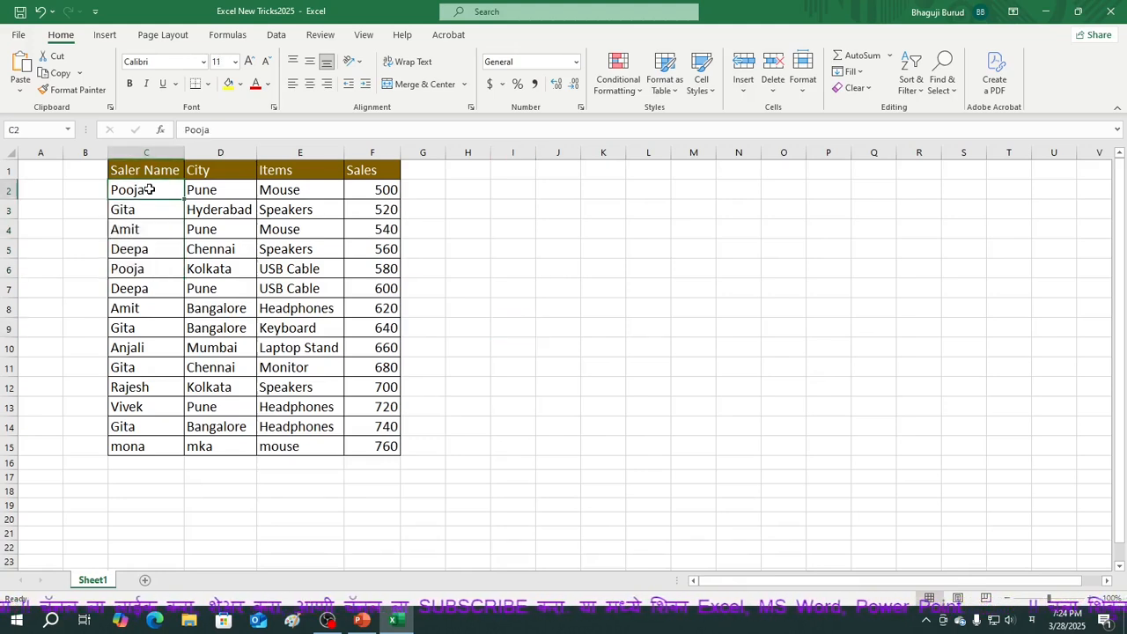
pyautogui.moveTo(150, 190); pyautogui.dragTo(165, 247)
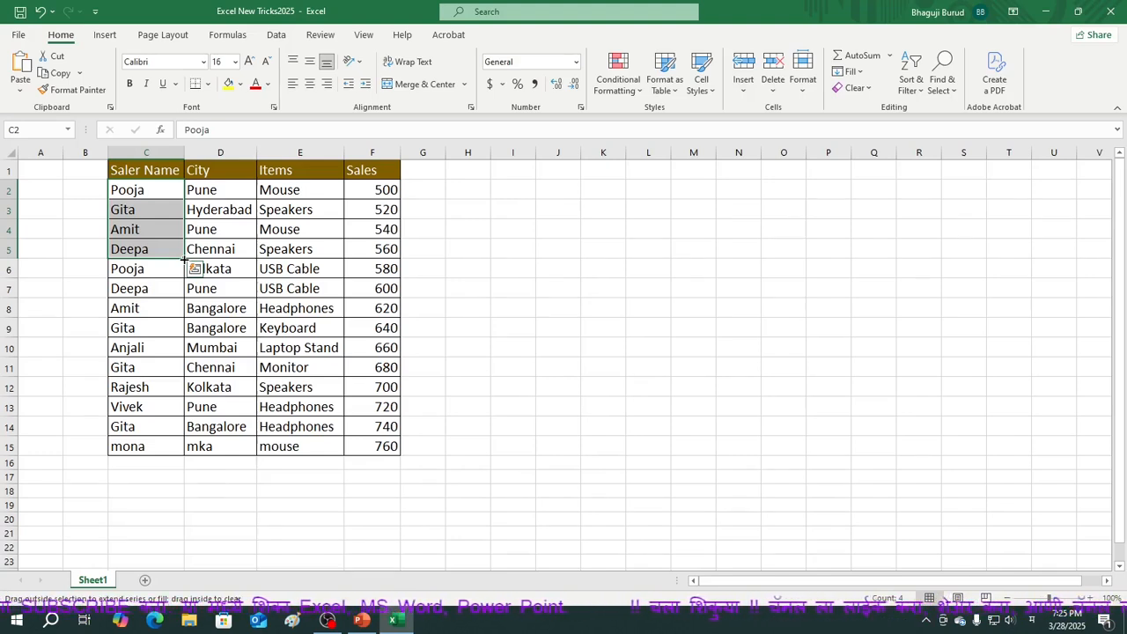
pyautogui.moveTo(183, 259); pyautogui.dragTo(180, 186)
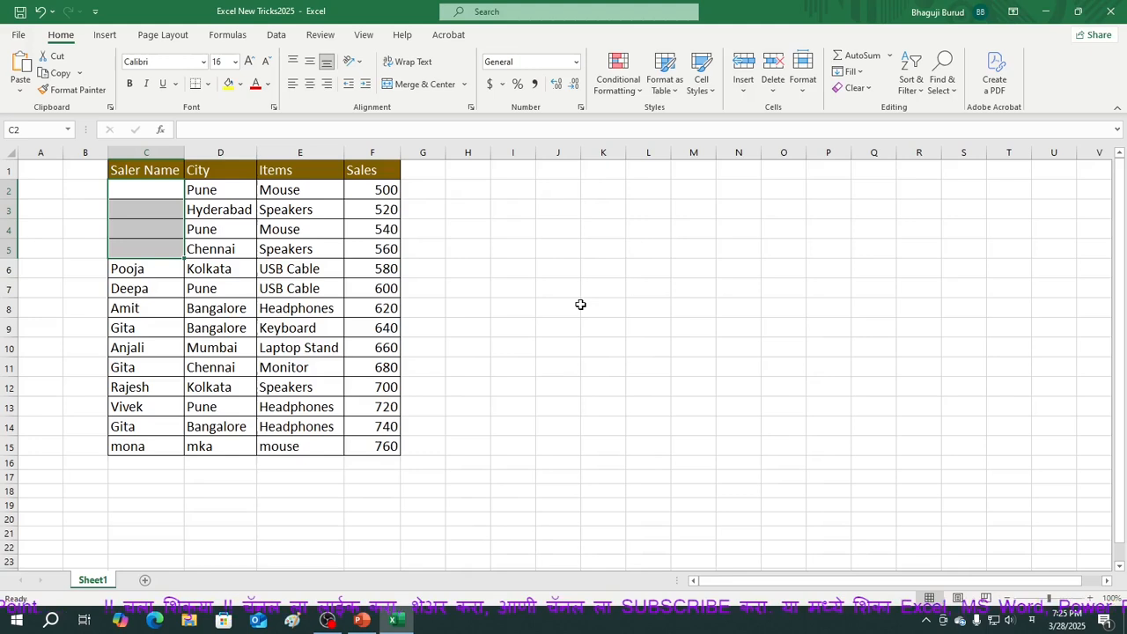
pyautogui.hotkey('ctrl', 'z')
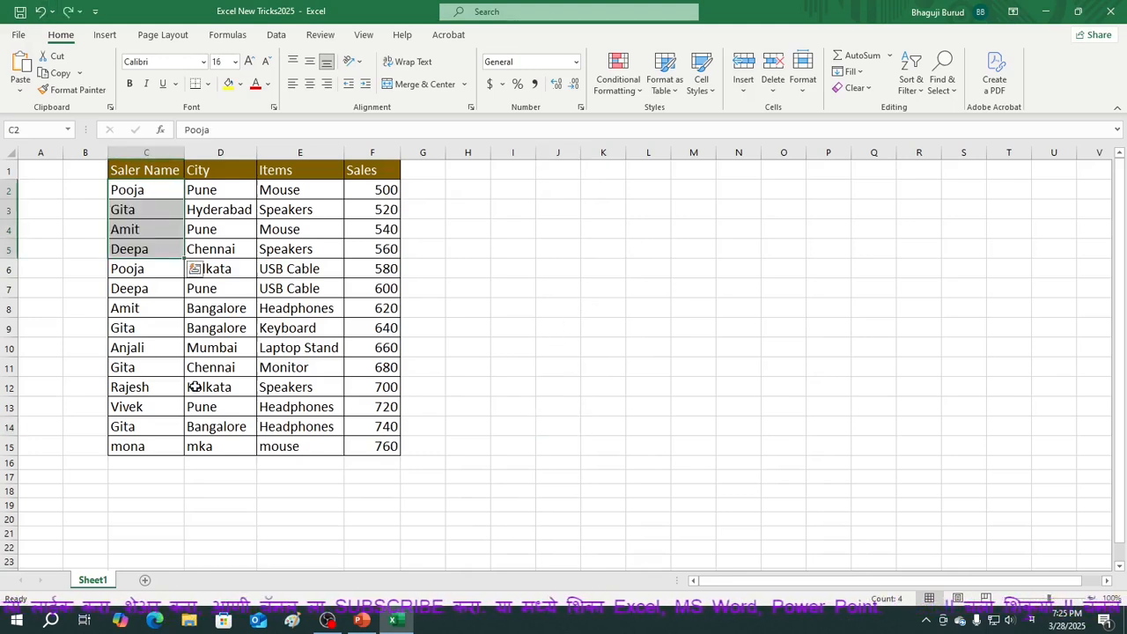
pyautogui.click(575, 263)
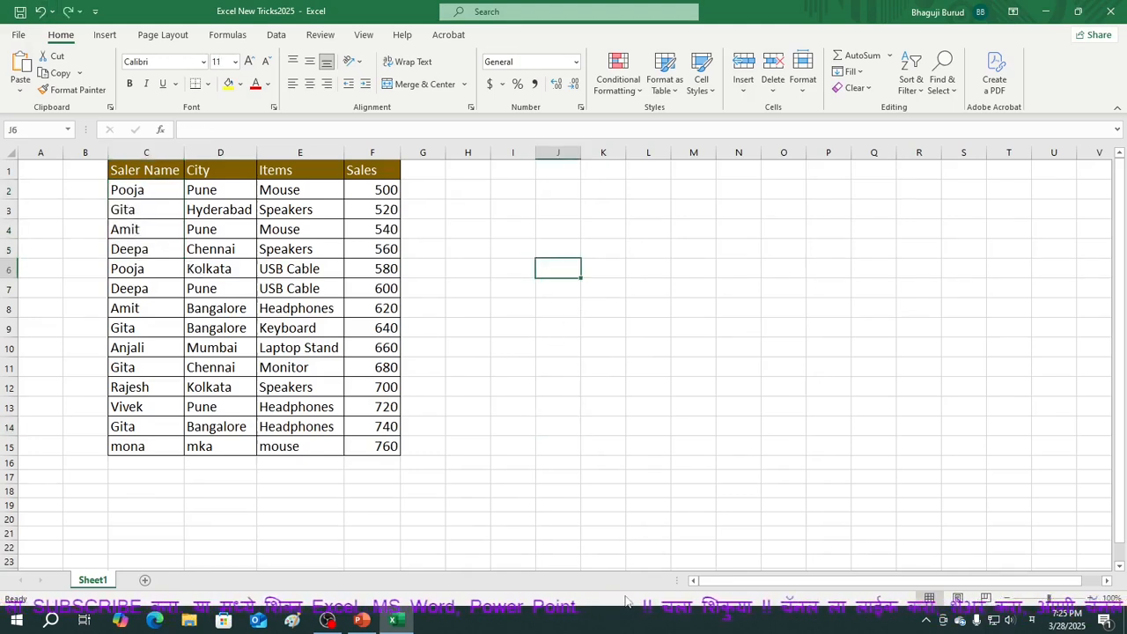
# Select the sales records in C2:F7 and try the fill handle on the selection.
pyautogui.click(120, 191)
pyautogui.moveTo(121, 190); pyautogui.dragTo(294, 184)
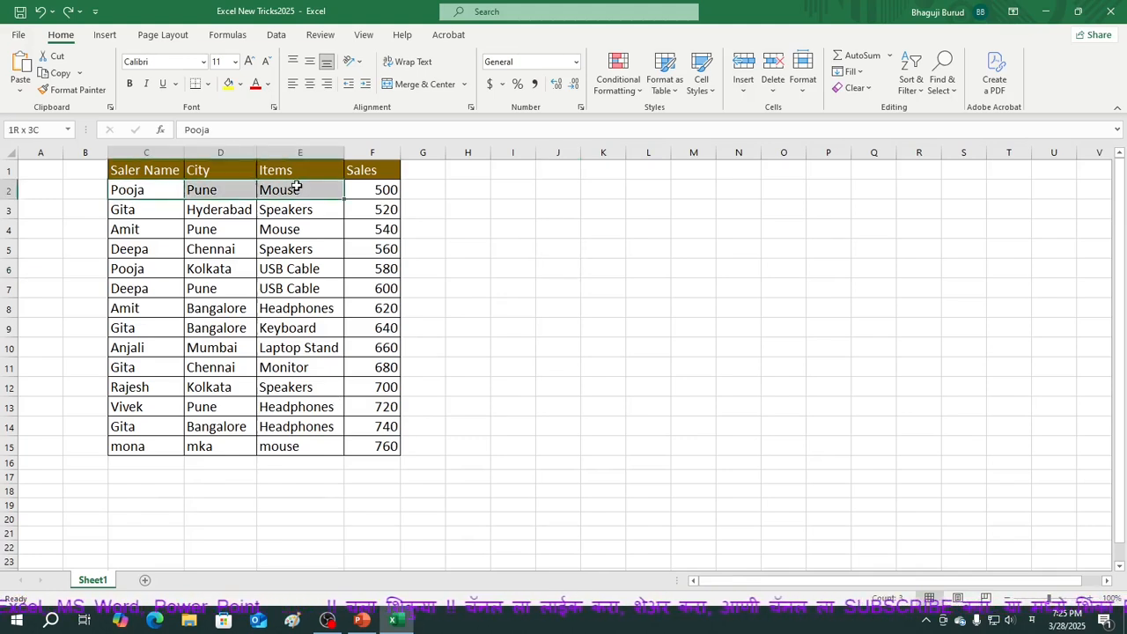
pyautogui.click(129, 194)
pyautogui.moveTo(128, 193); pyautogui.dragTo(395, 282)
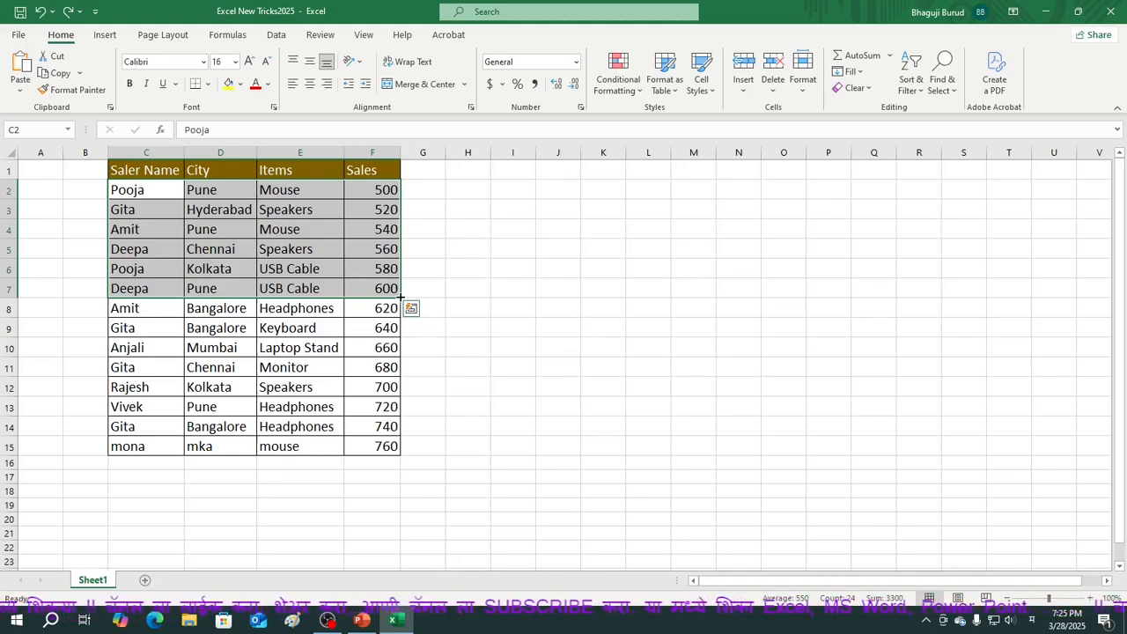
pyautogui.moveTo(400, 297); pyautogui.dragTo(402, 298)
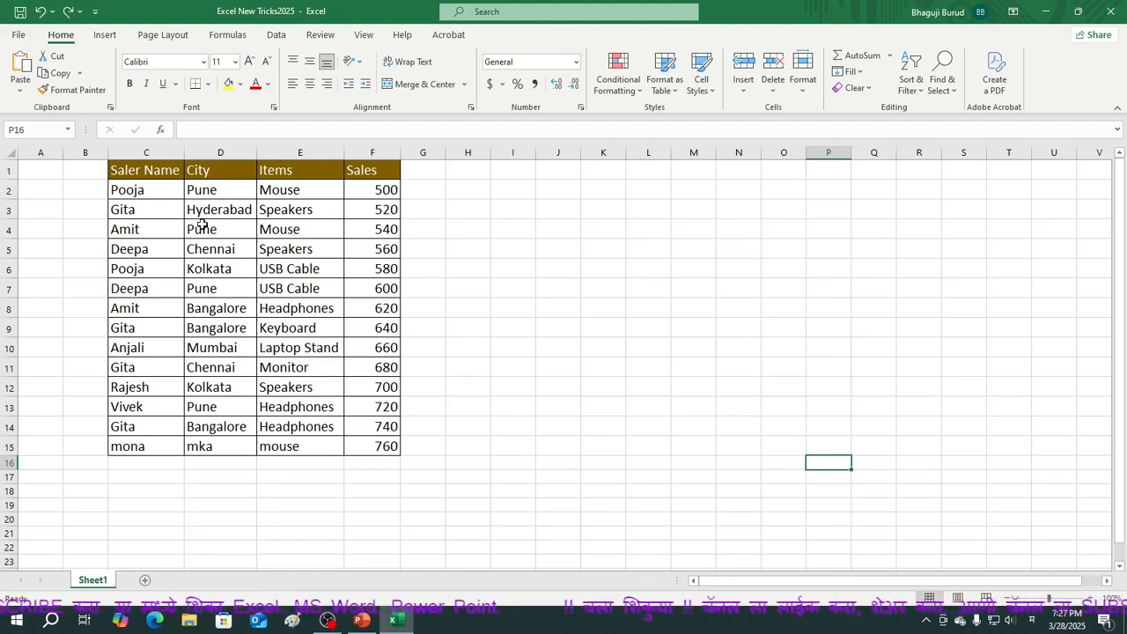
# Select the sales records in C3:F6 and move them to the empty range L4:O7.
pyautogui.moveTo(110, 208); pyautogui.dragTo(373, 294)
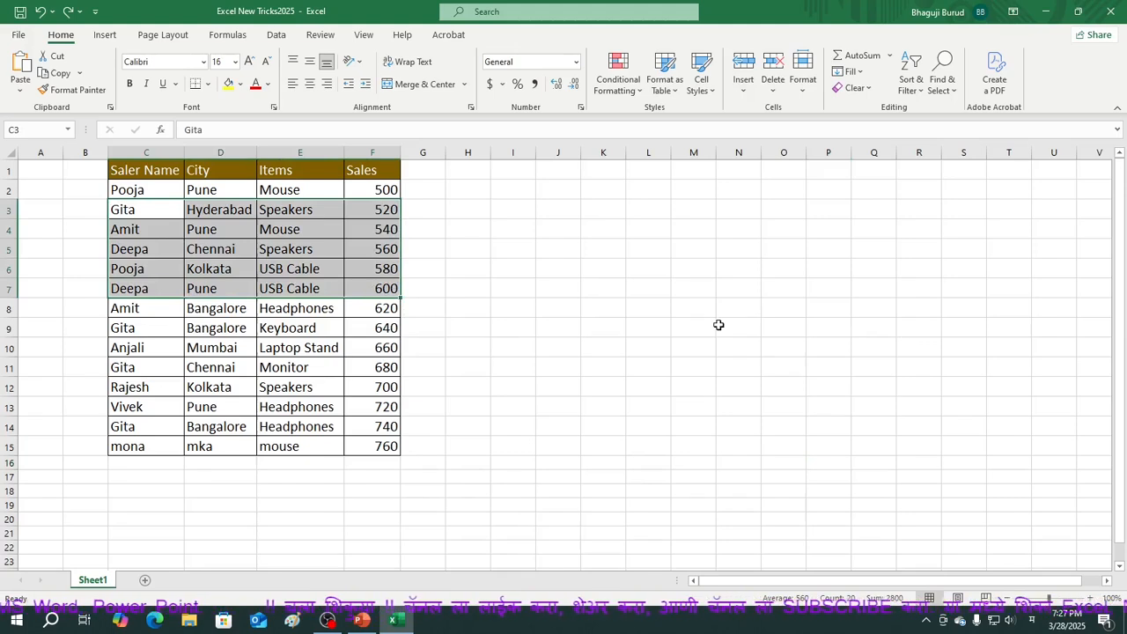
pyautogui.click(468, 477)
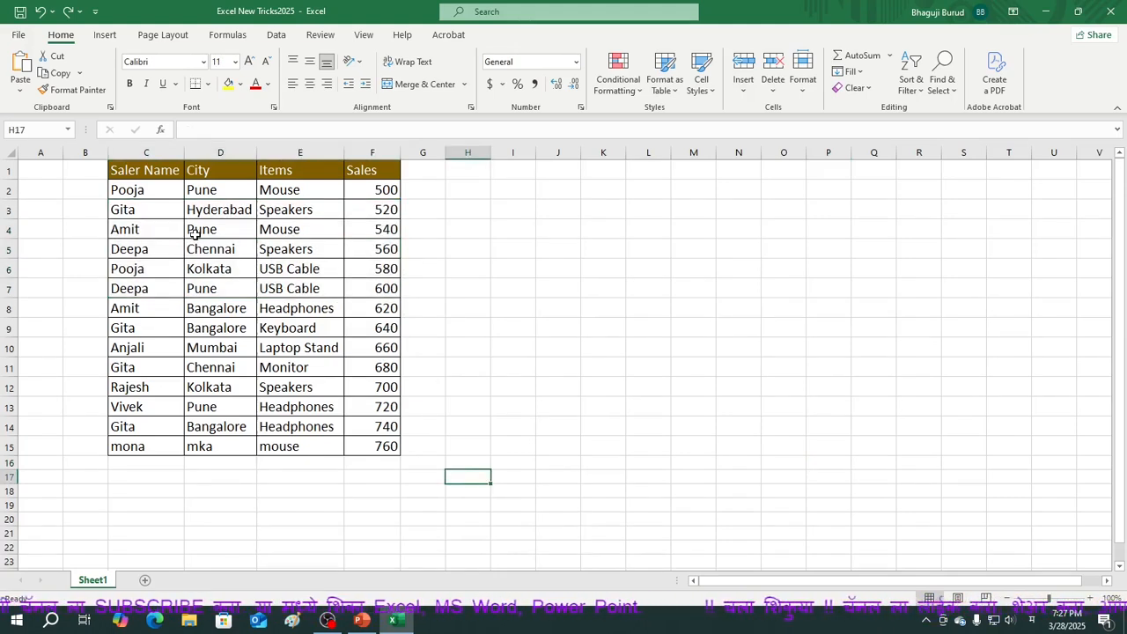
pyautogui.moveTo(132, 212); pyautogui.dragTo(374, 267)
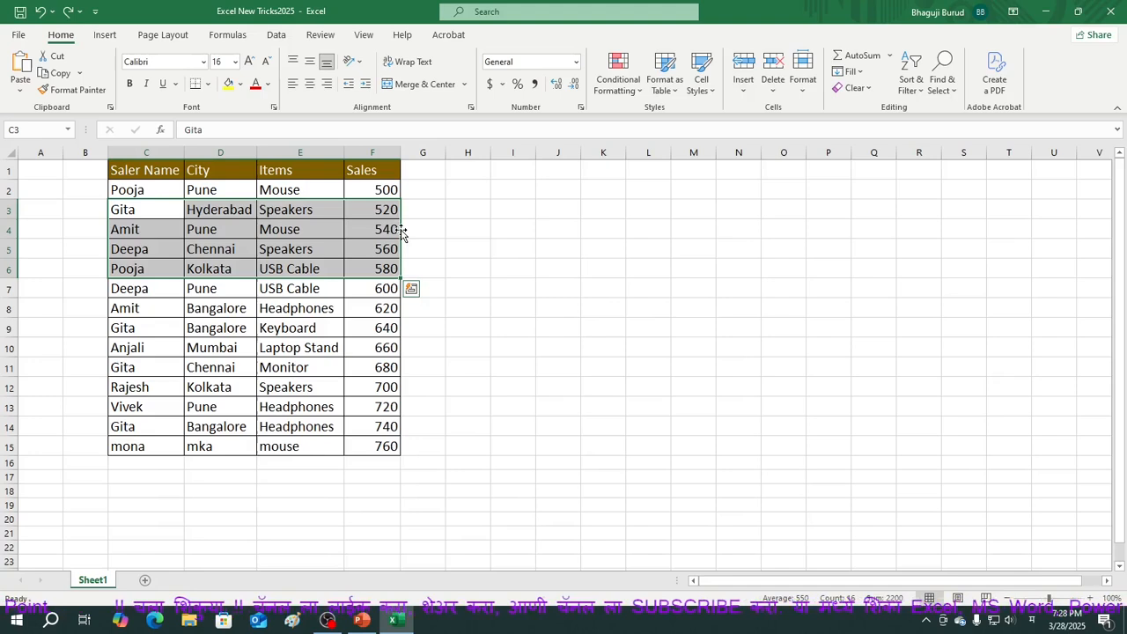
pyautogui.moveTo(401, 231); pyautogui.dragTo(404, 234)
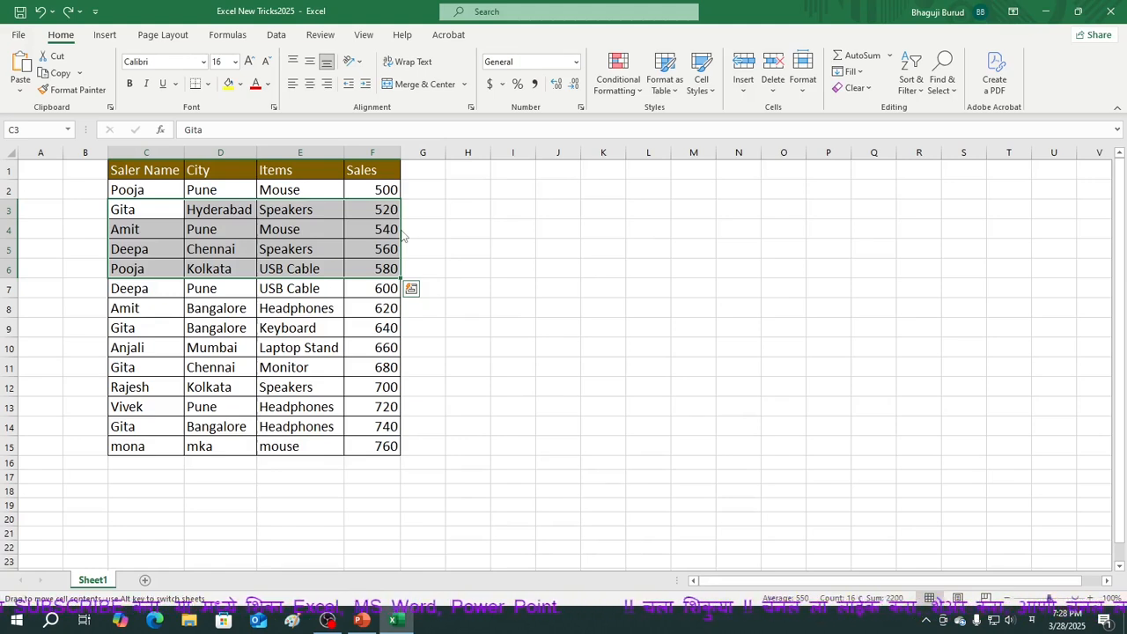
pyautogui.moveTo(403, 234); pyautogui.dragTo(805, 254)
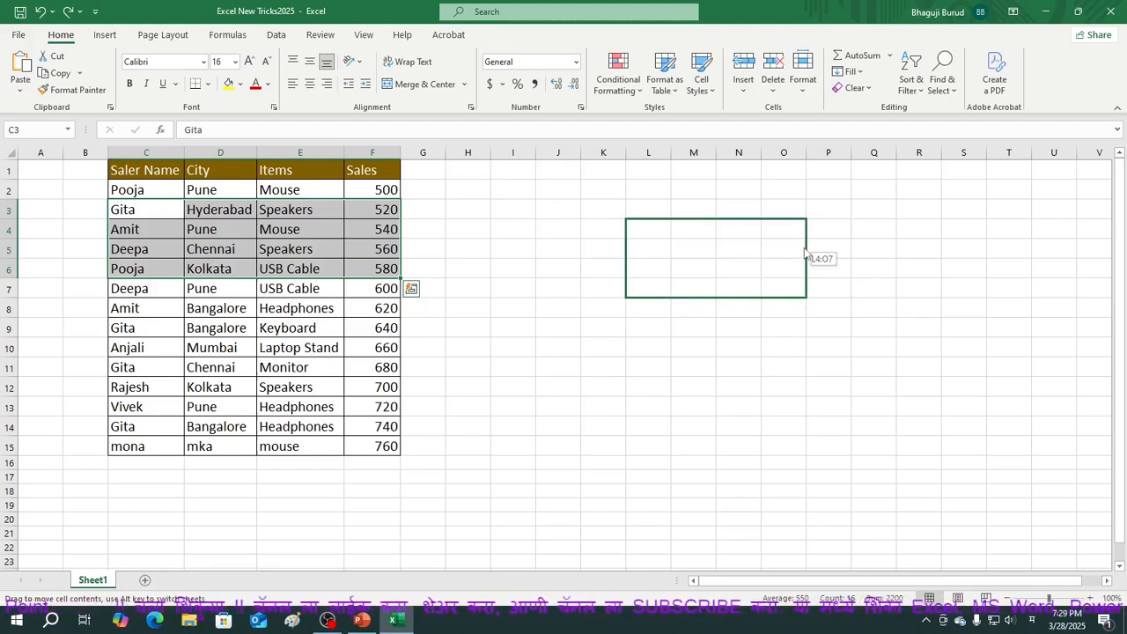
pyautogui.moveTo(805, 255); pyautogui.dragTo(810, 247)
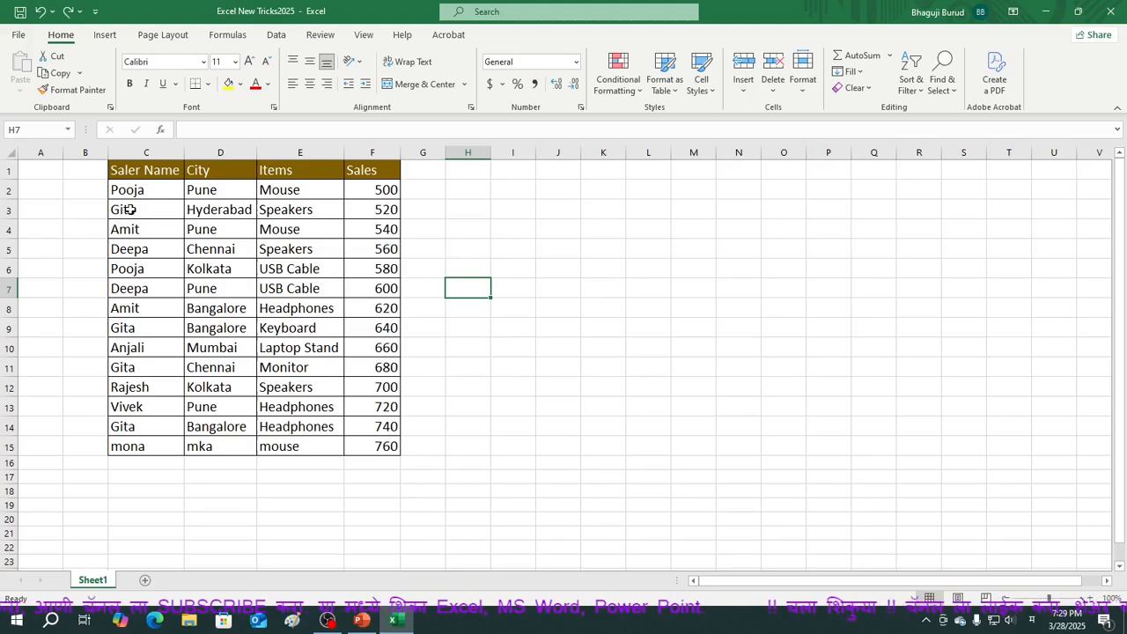
# Move the header and first eight records (C1:F9) to the empty area starting at K18.
pyautogui.moveTo(129, 209); pyautogui.dragTo(352, 221)
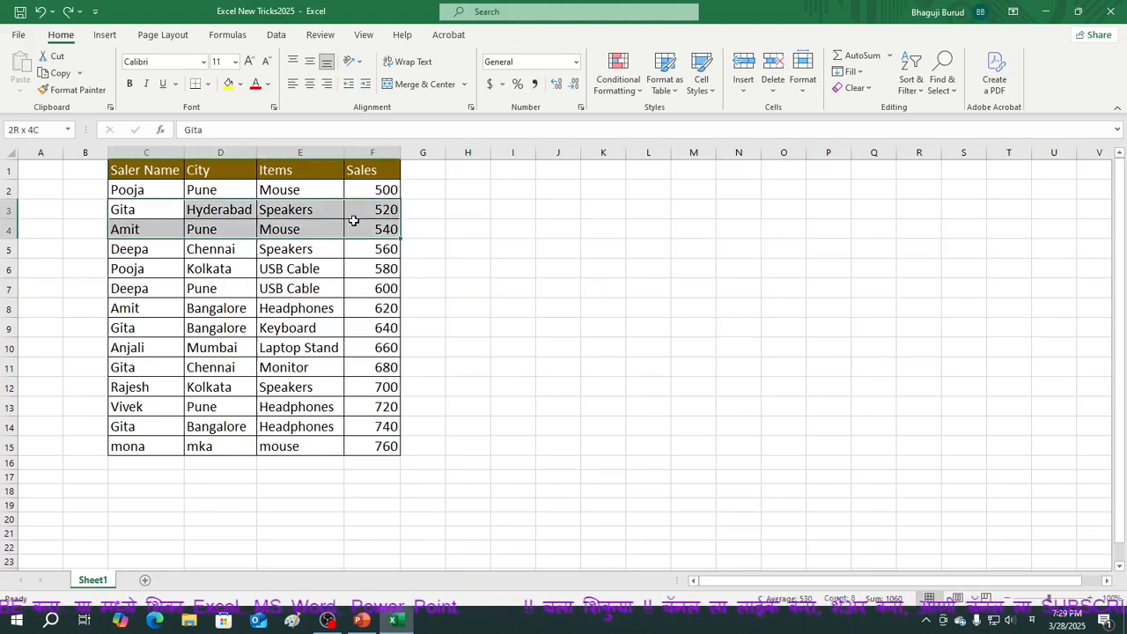
pyautogui.moveTo(132, 170); pyautogui.dragTo(385, 321)
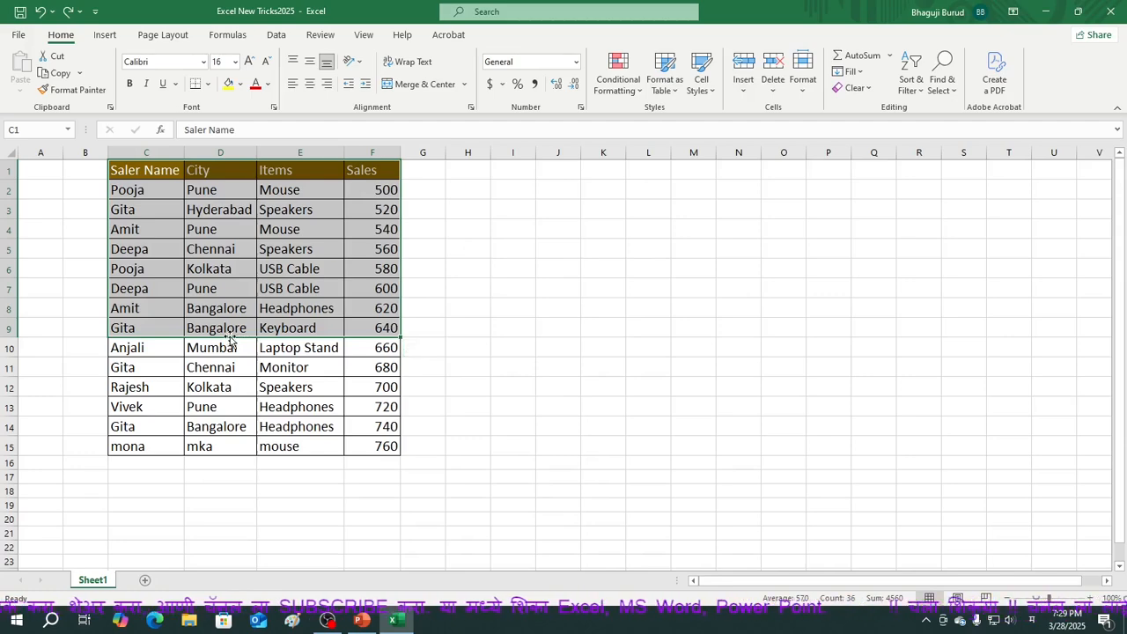
pyautogui.moveTo(232, 340); pyautogui.dragTo(602, 557)
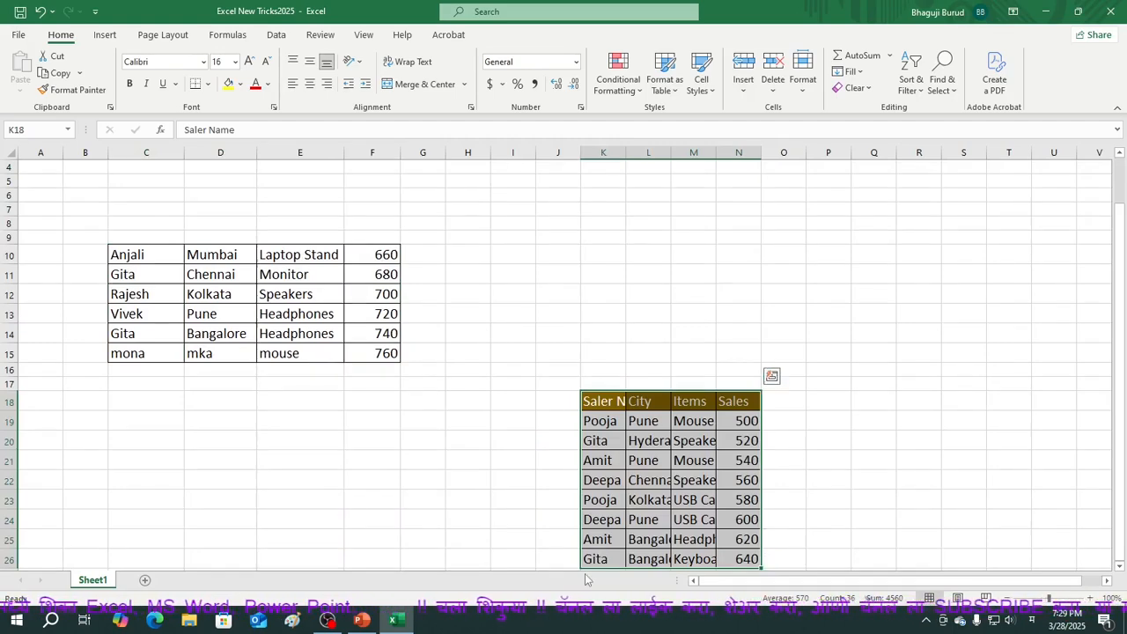
pyautogui.scroll(-4, 596, 597)
pyautogui.scroll(3, 598, 592)
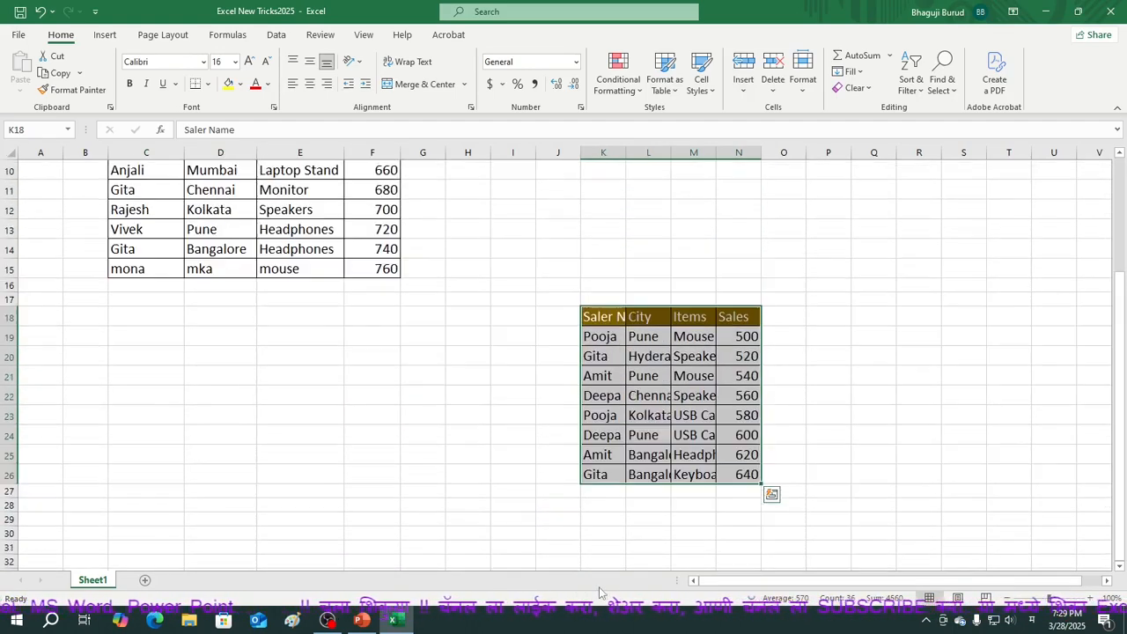
pyautogui.scroll(1, 497, 547)
pyautogui.scroll(1, 289, 520)
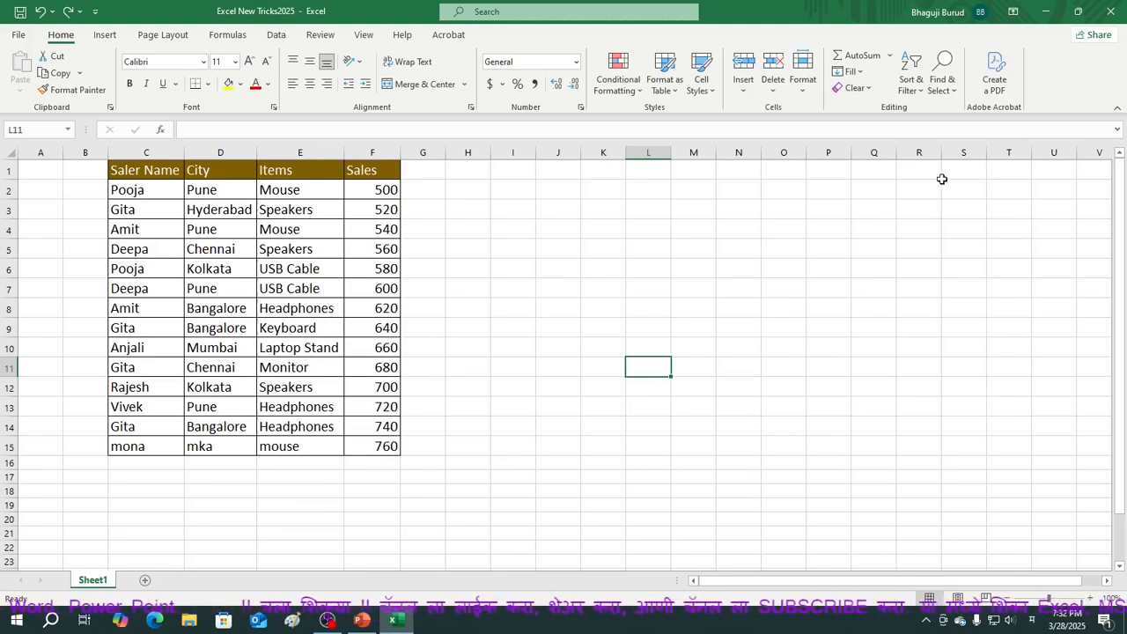
# Add a new worksheet and enter the header Name in cell A1.
pyautogui.click(145, 581)
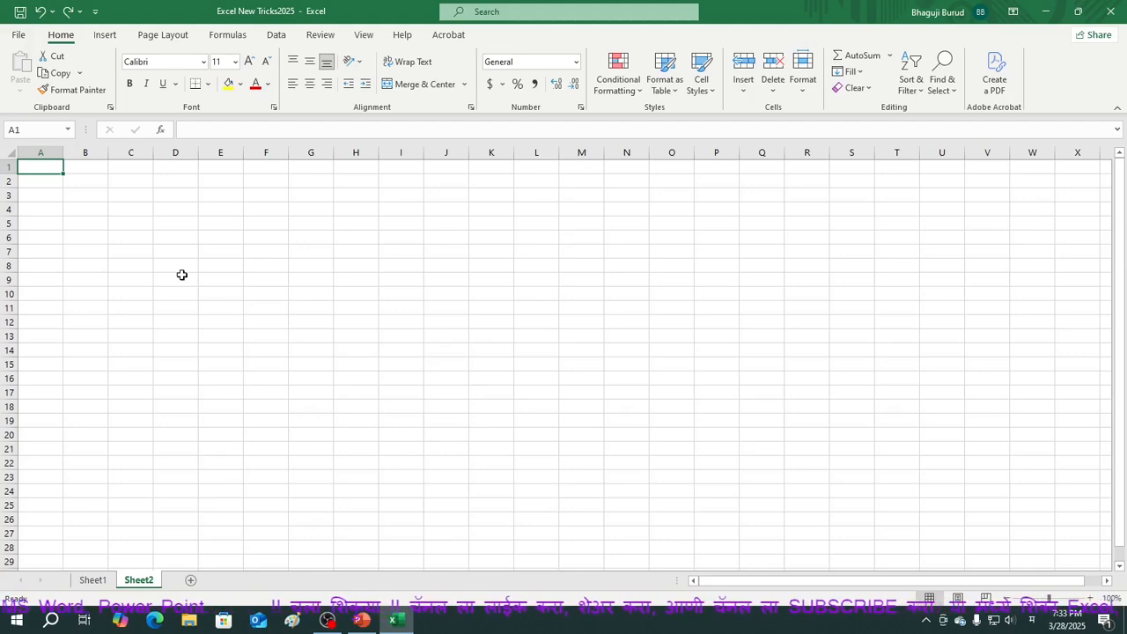
pyautogui.write('Name')
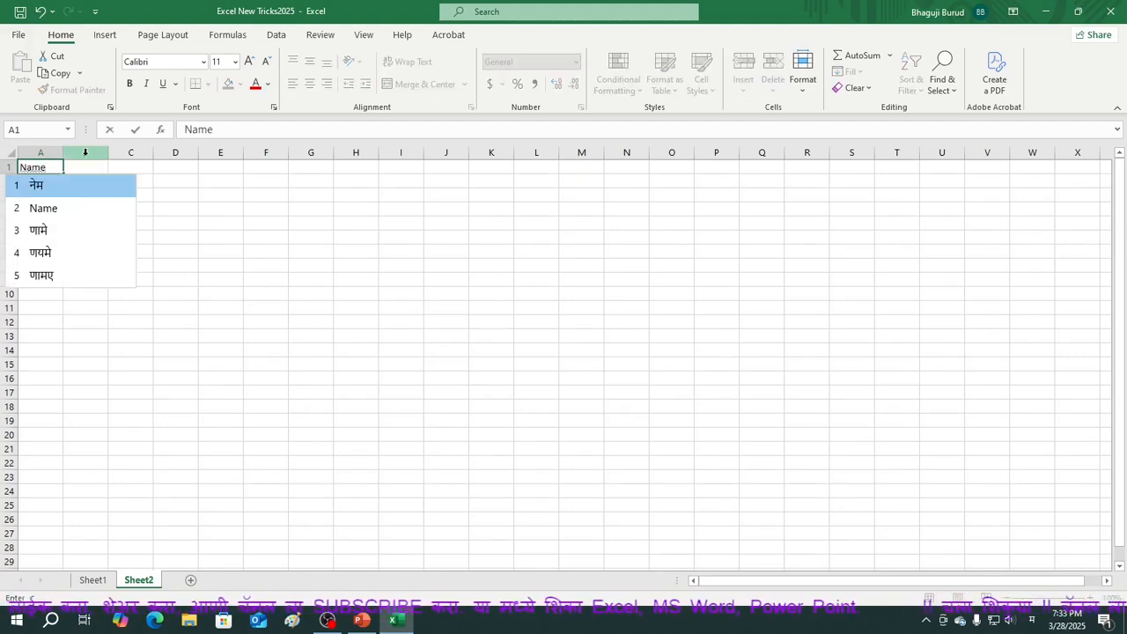
pyautogui.press('Escape')
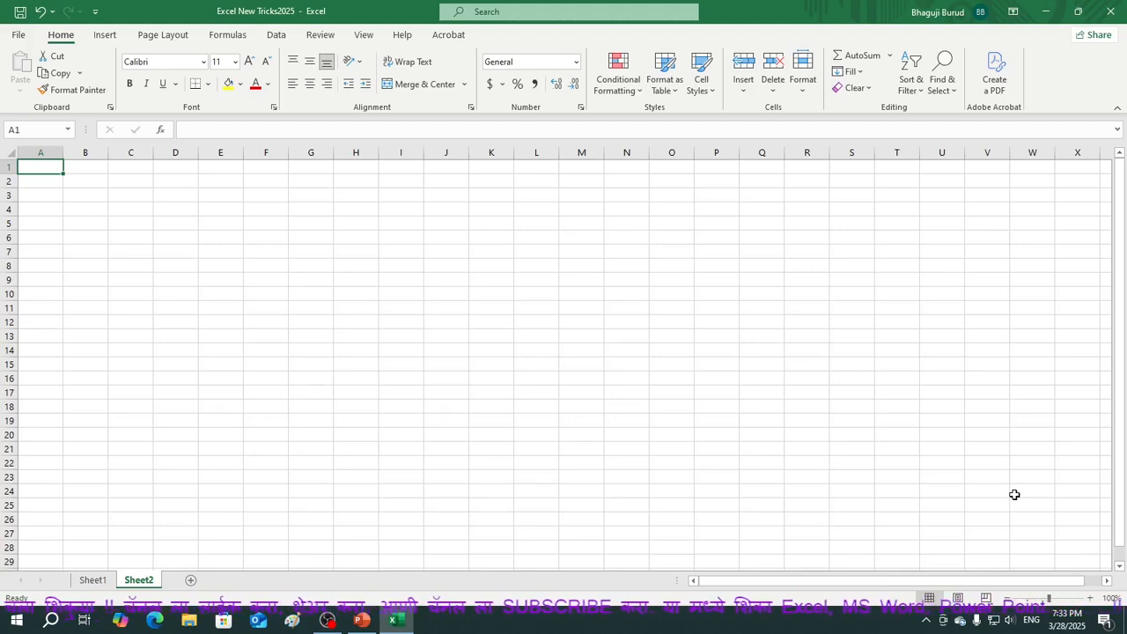
pyautogui.write('Name')
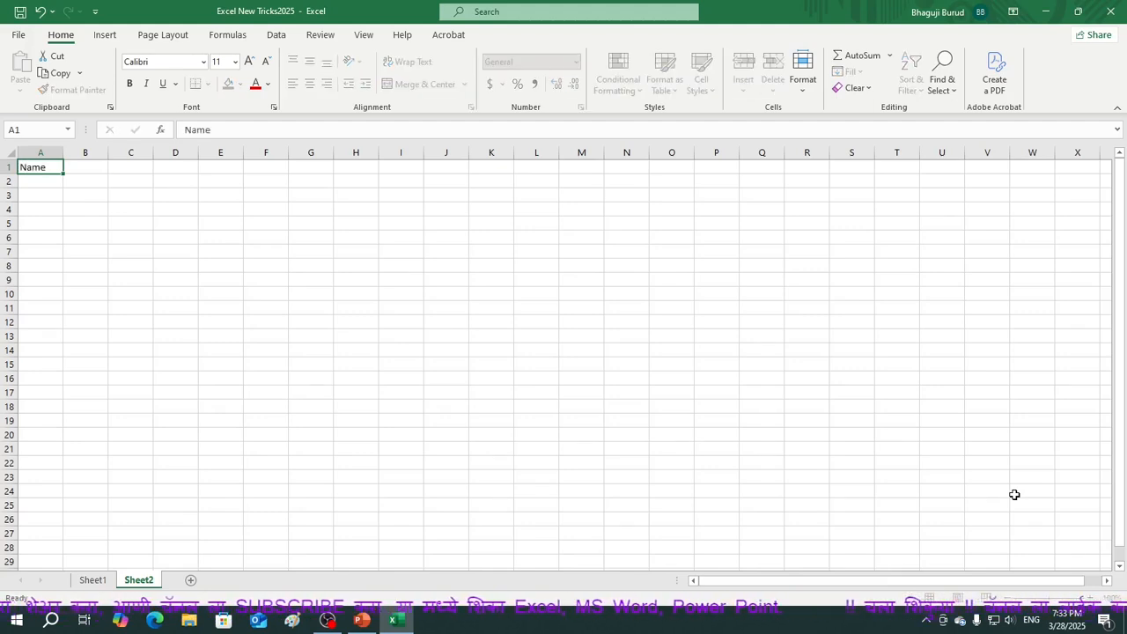
pyautogui.press('Tab')
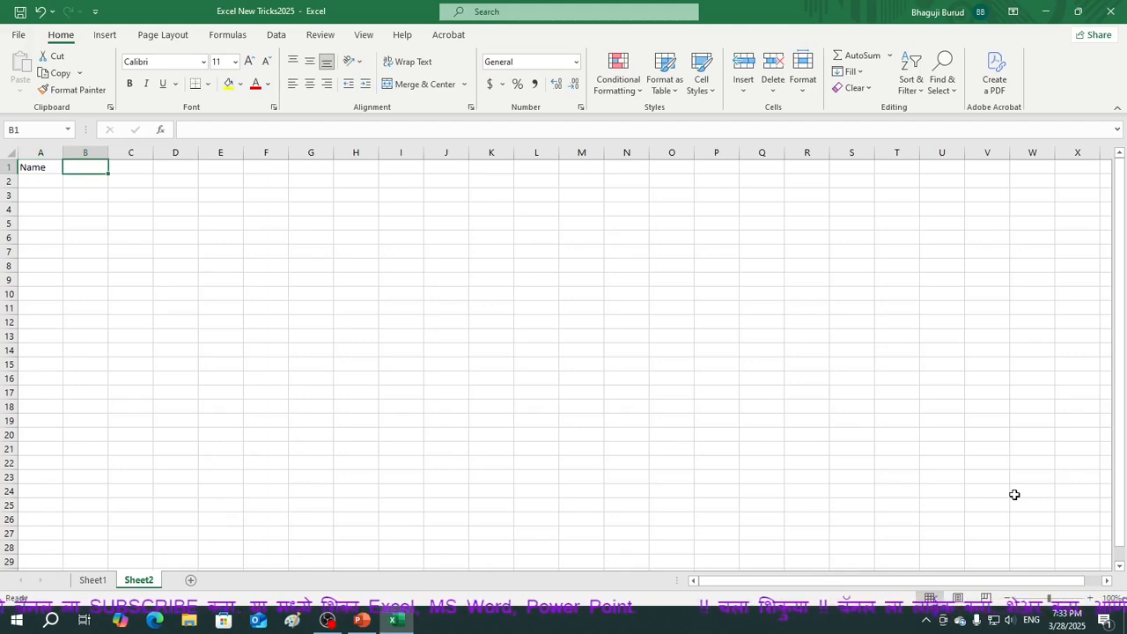
# Enter the month headers Jan and Feb beside Name, and autofill the months from Jan in B1 through Dec in M1.
pyautogui.write('Jan')
pyautogui.press('Tab')
pyautogui.write('Feb')
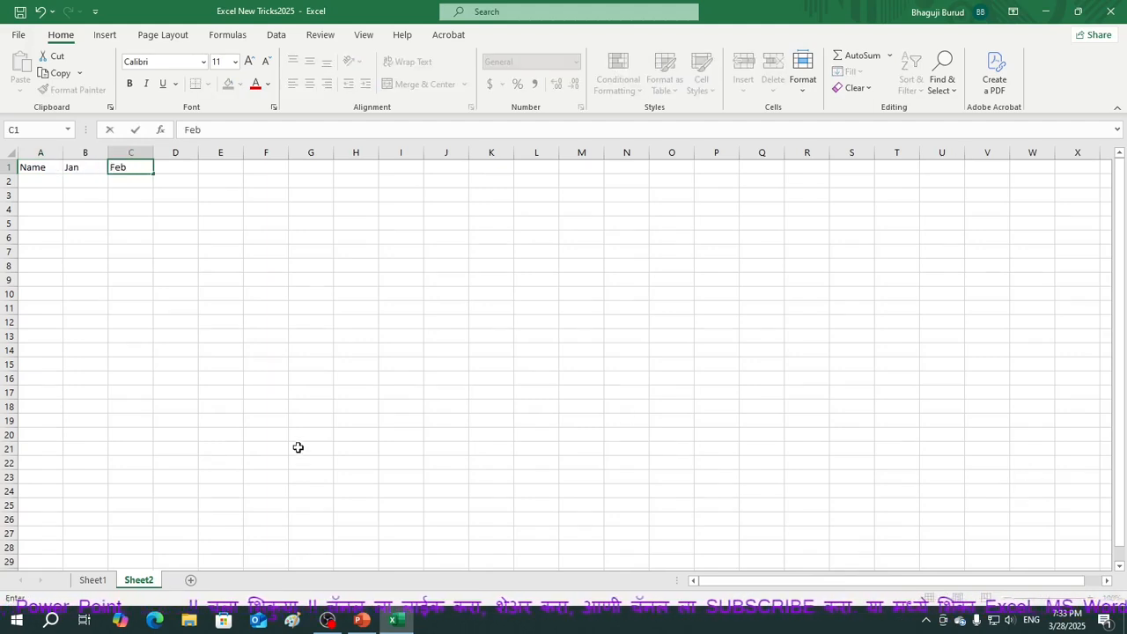
pyautogui.click(76, 168)
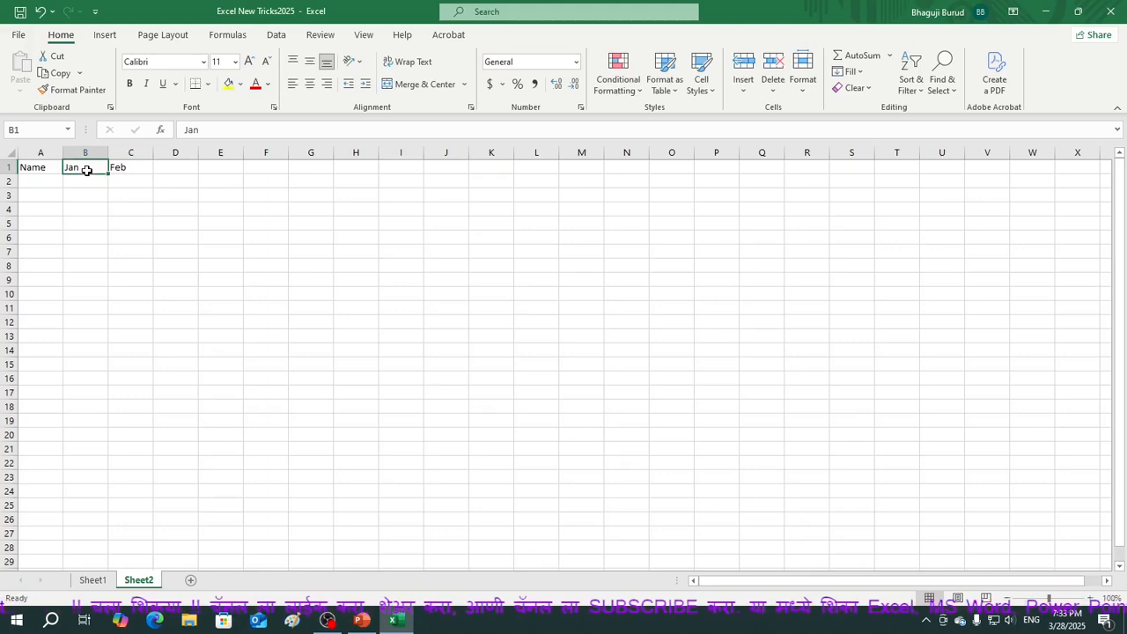
pyautogui.moveTo(108, 174); pyautogui.dragTo(602, 176)
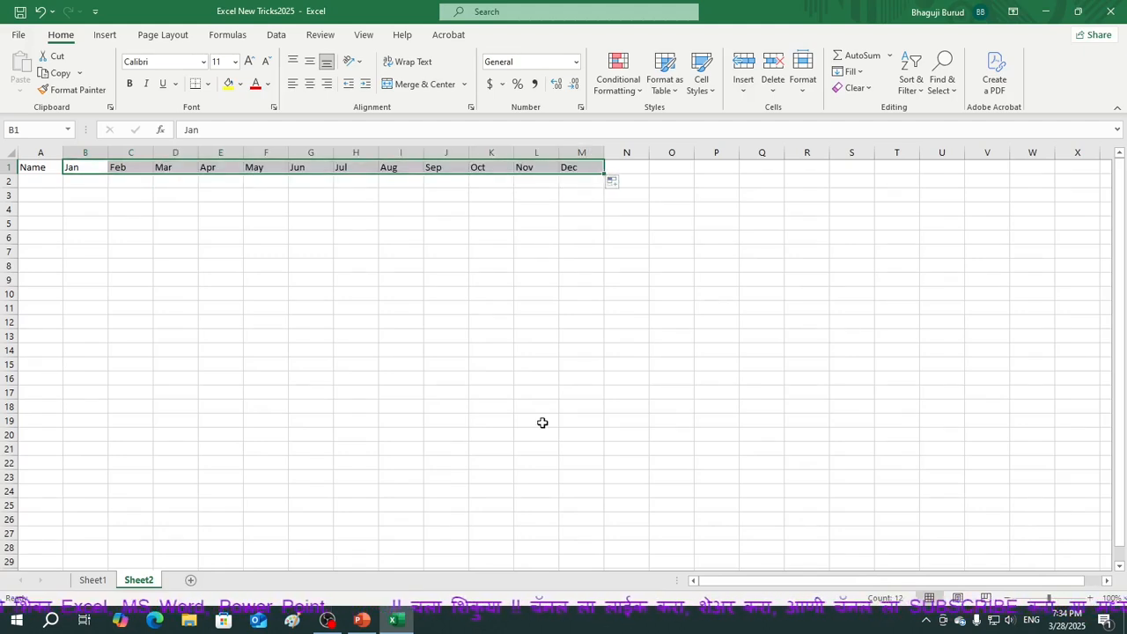
# AutoFit the widths of columns A through M to their header text.
pyautogui.click(35, 153)
pyautogui.moveTo(35, 153); pyautogui.dragTo(581, 144)
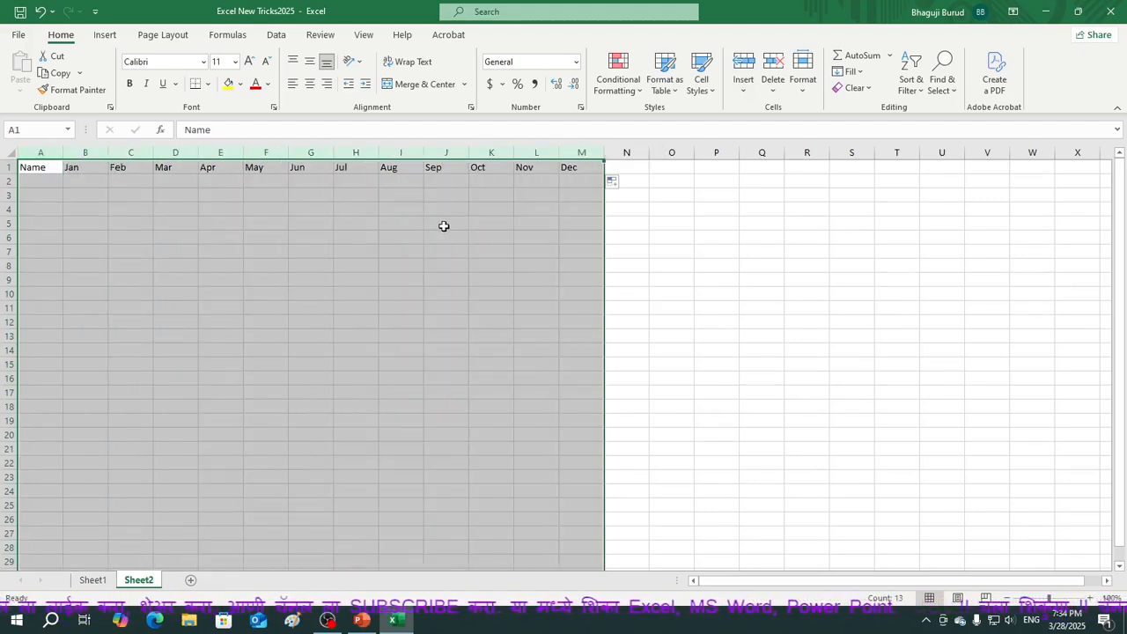
pyautogui.doubleClick(423, 147)
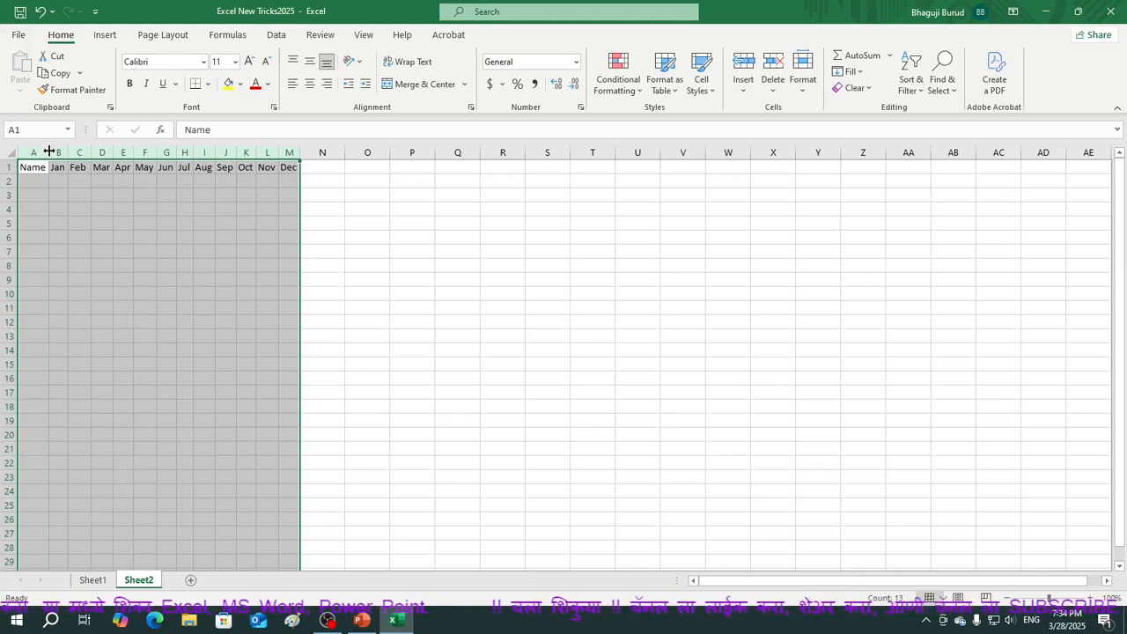
# Widen only the Name column (column A) of the month table.
pyautogui.moveTo(48, 152); pyautogui.dragTo(81, 152)
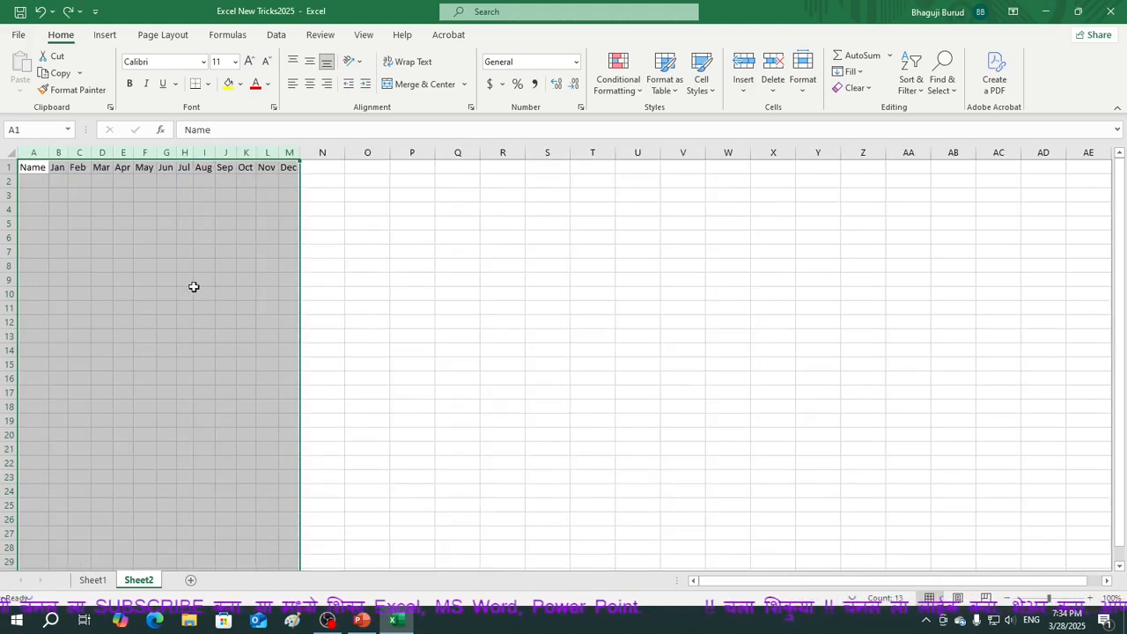
pyautogui.click(32, 184)
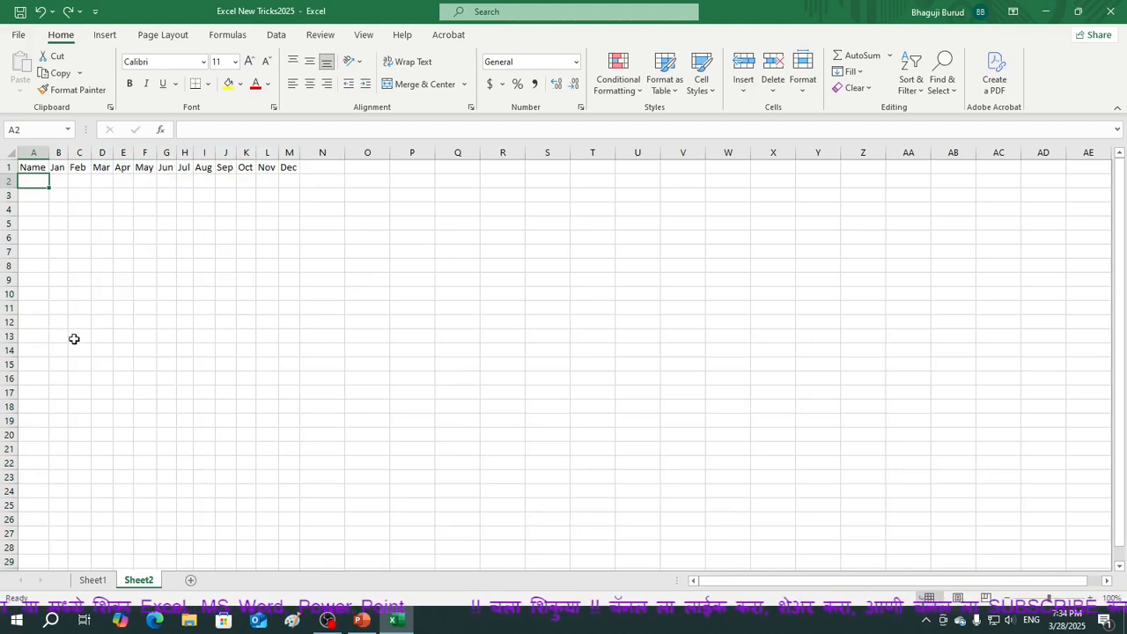
pyautogui.moveTo(50, 151); pyautogui.dragTo(95, 153)
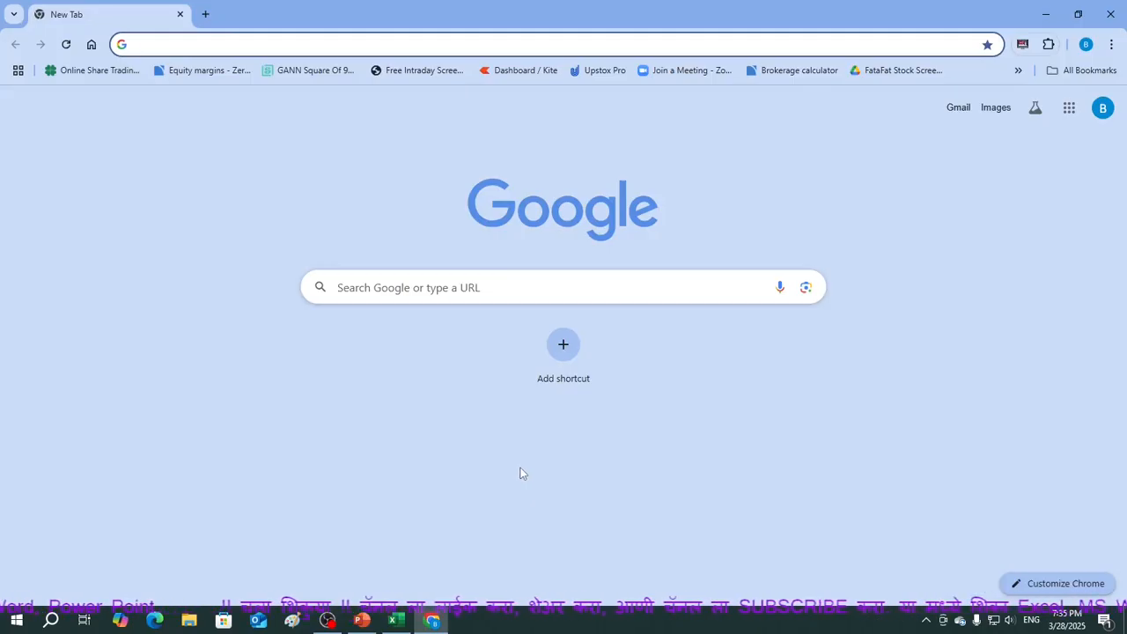
# Search Google for chatgpt, and open ChatGPT through OpenAI's Introducing ChatGPT page.
pyautogui.click(429, 273)
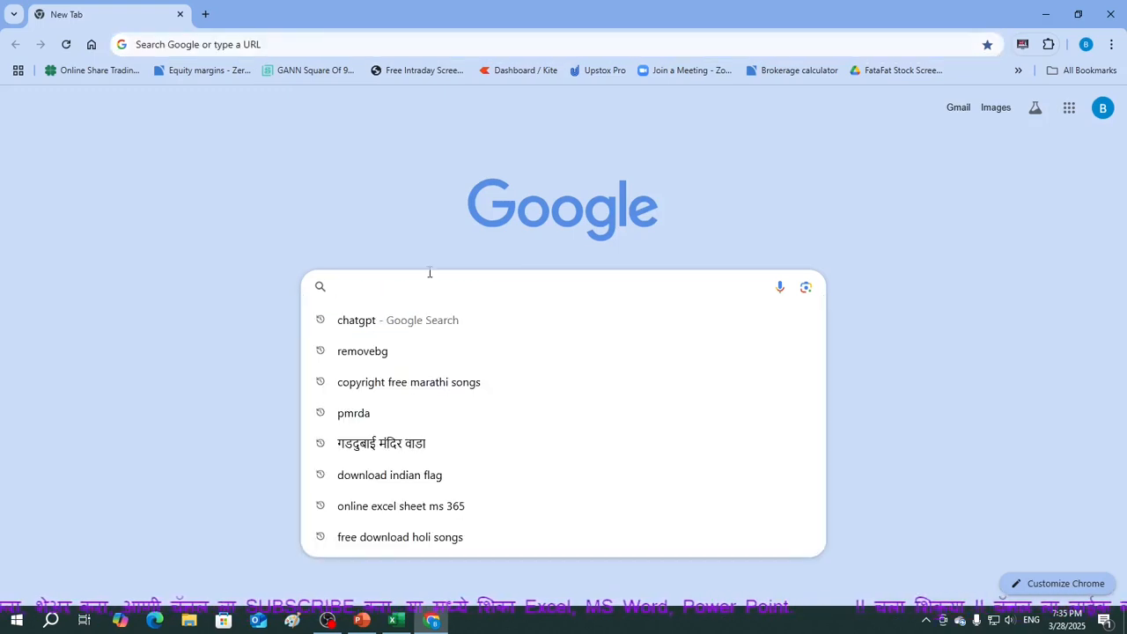
pyautogui.write('chatgpt')
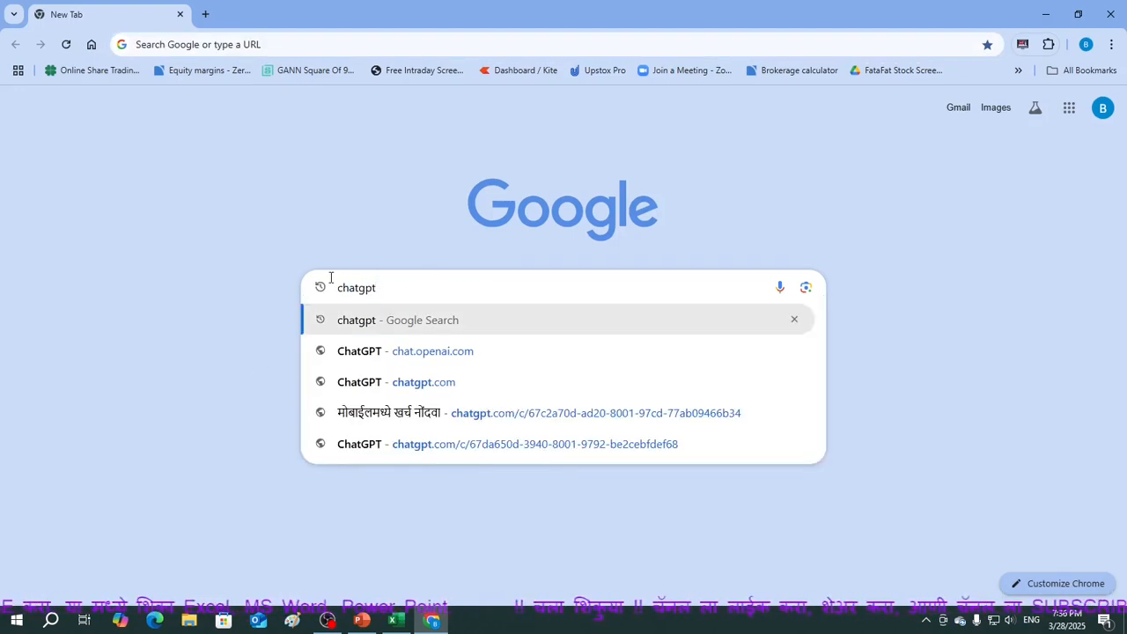
pyautogui.click(654, 326)
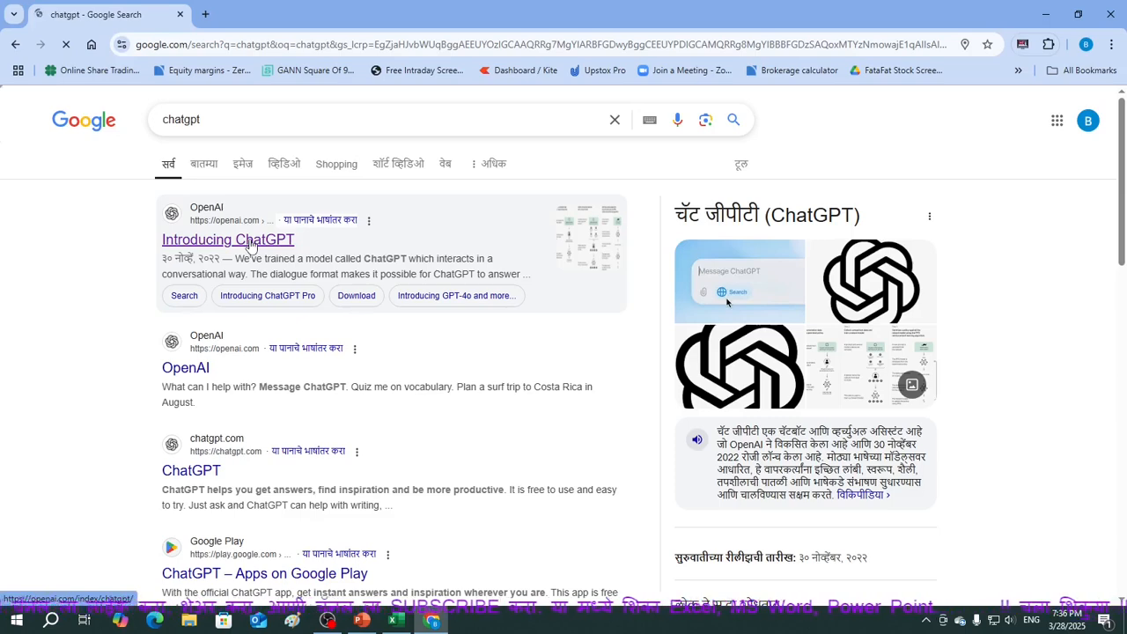
pyautogui.click(251, 246)
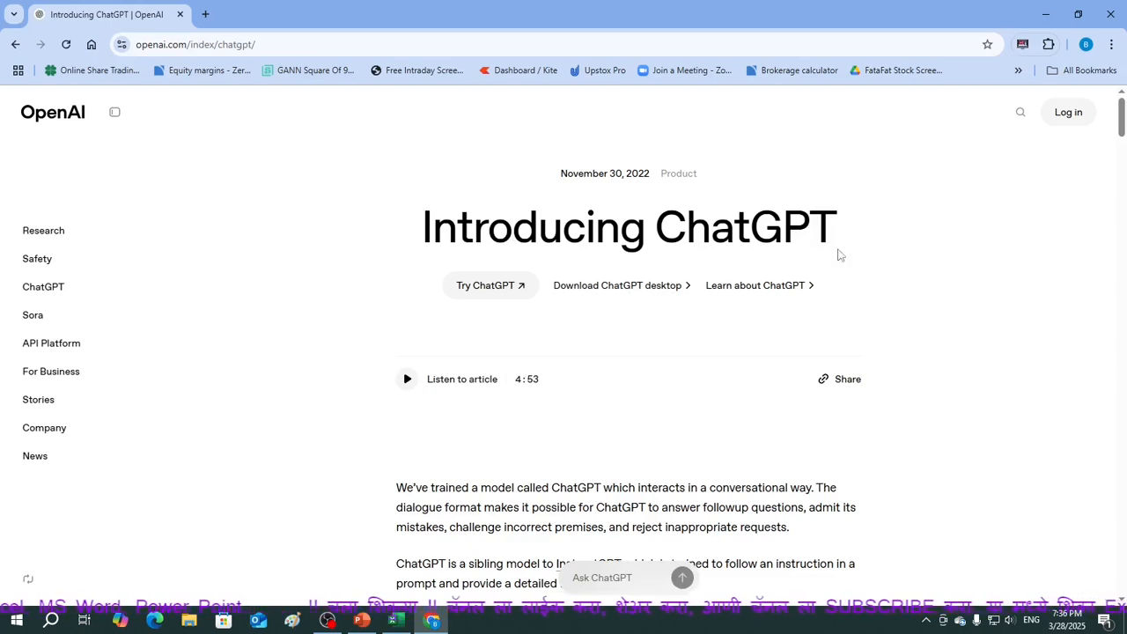
pyautogui.click(1084, 116)
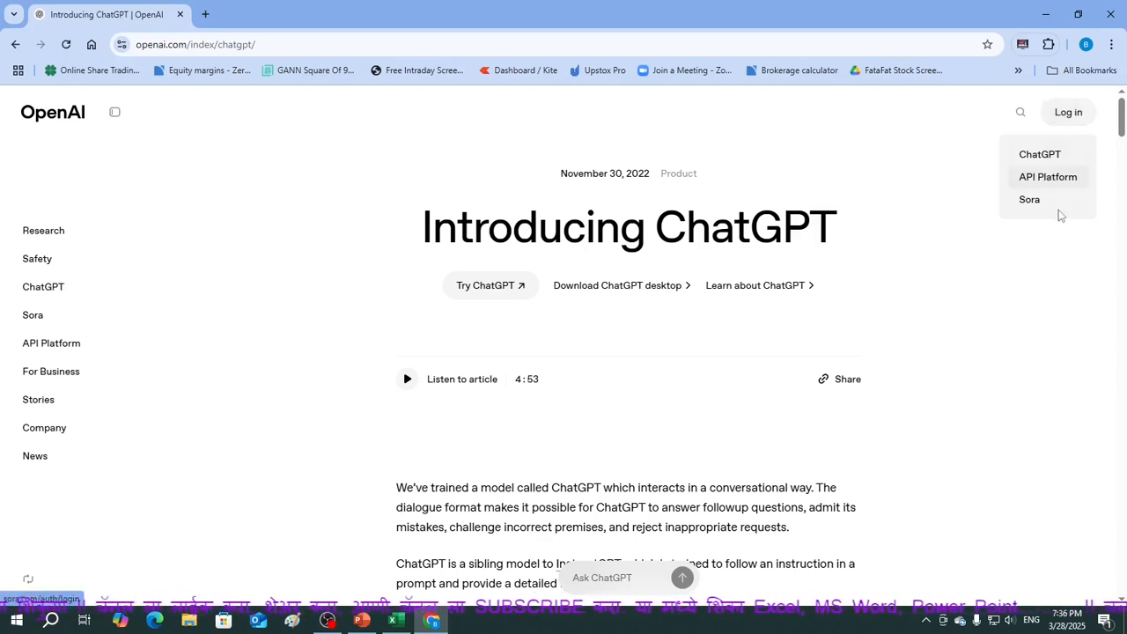
pyautogui.click(967, 330)
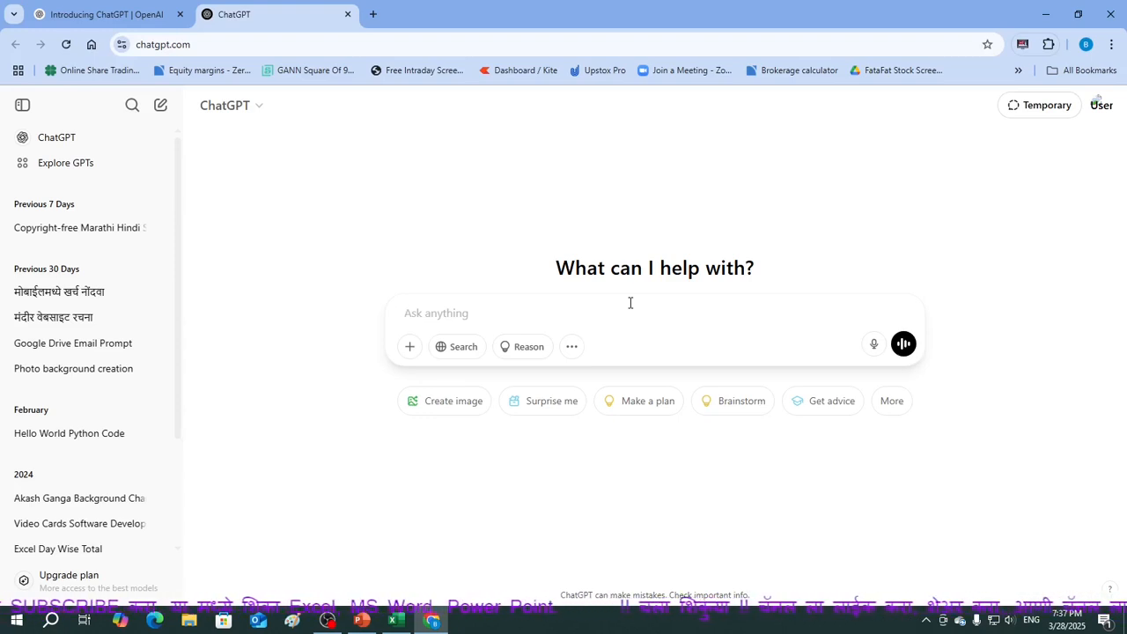
# Ask ChatGPT to "give me 10 indian names of male and female".
pyautogui.write('give me 10')
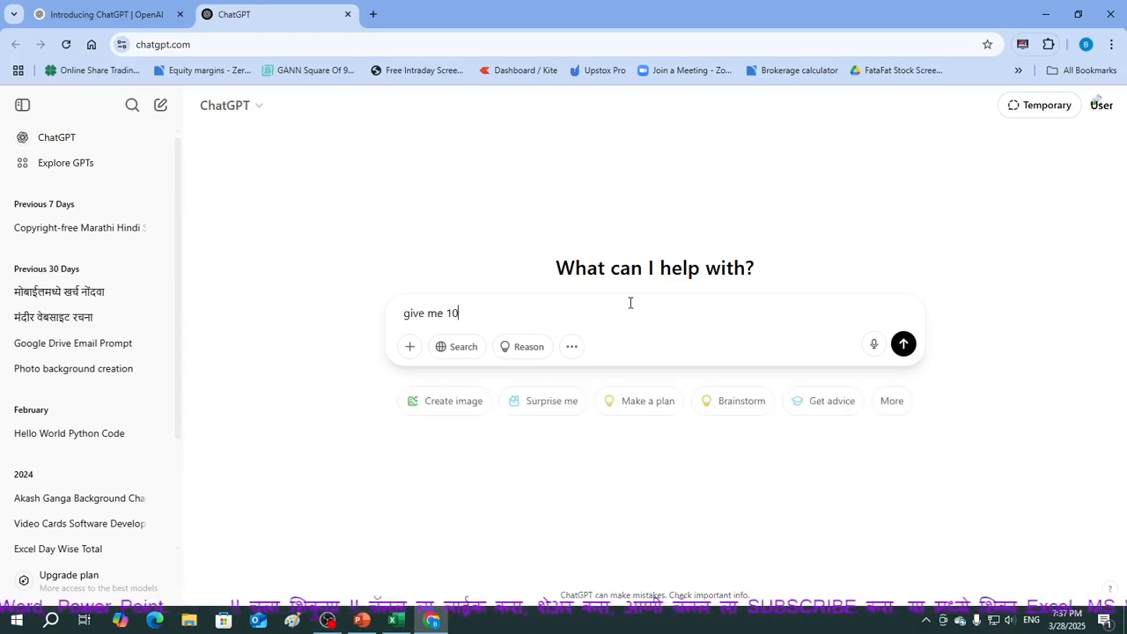
pyautogui.write(' indian nam')
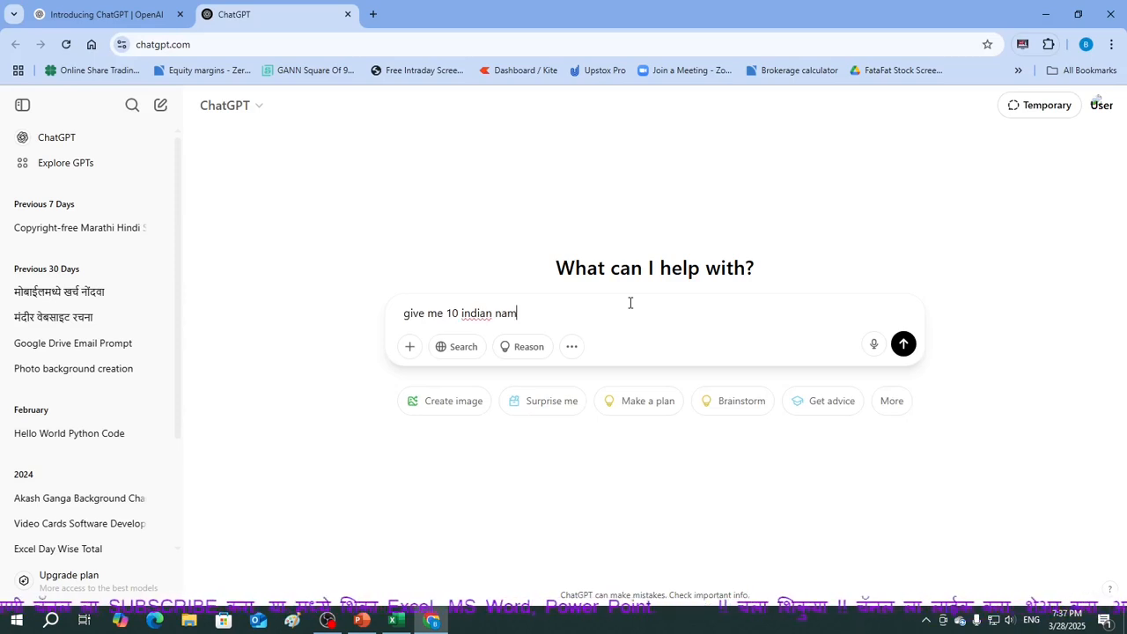
pyautogui.write('es of male ')
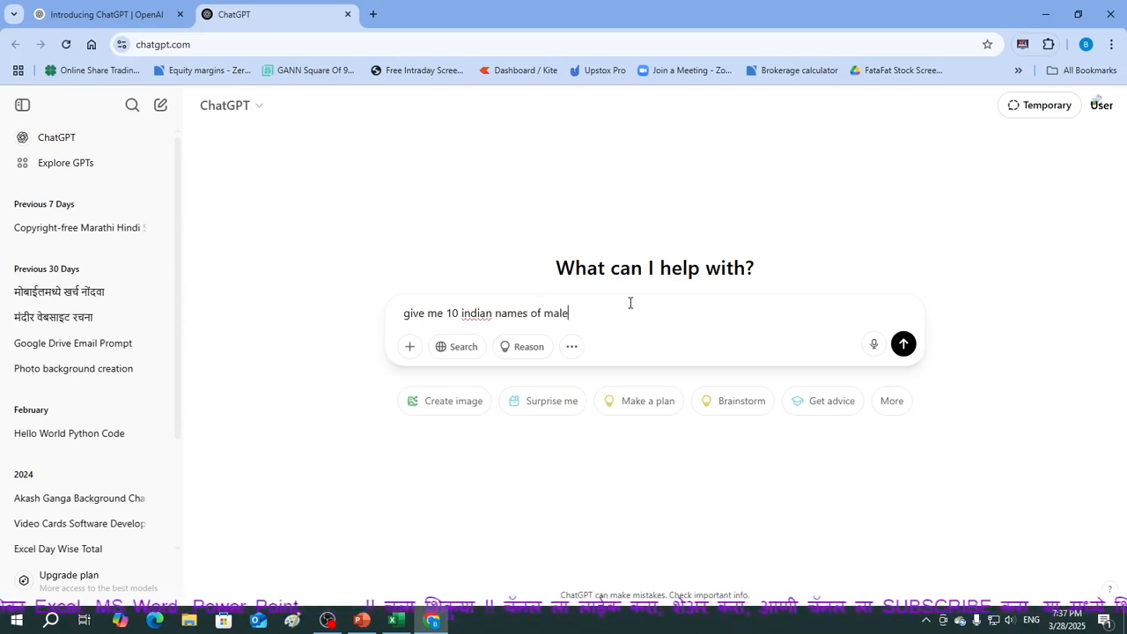
pyautogui.write('and female')
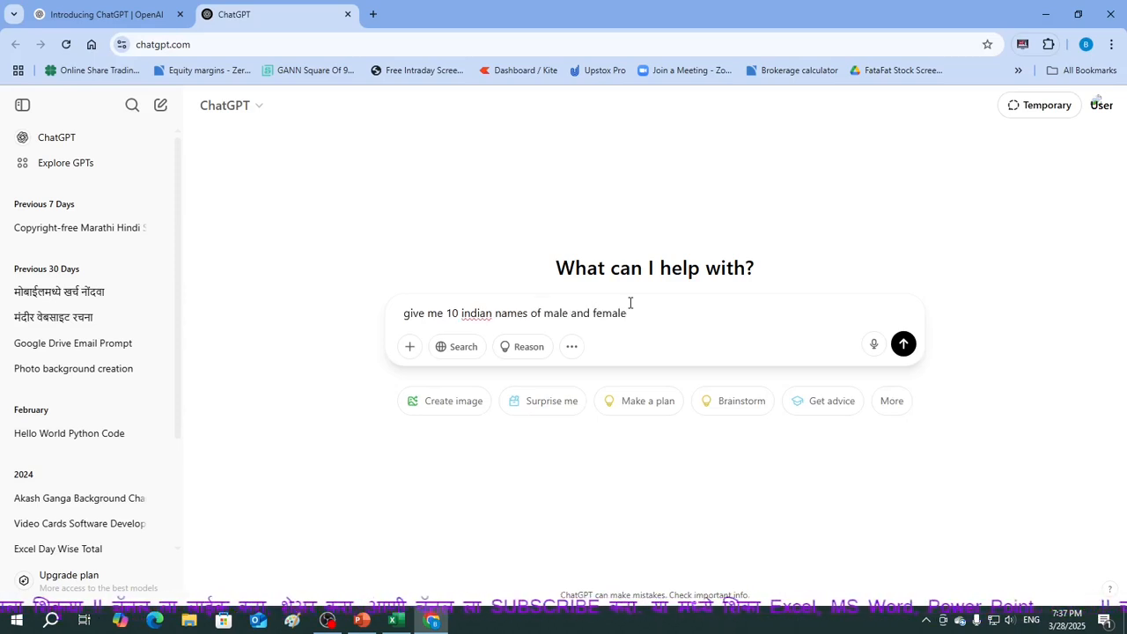
pyautogui.click(903, 345)
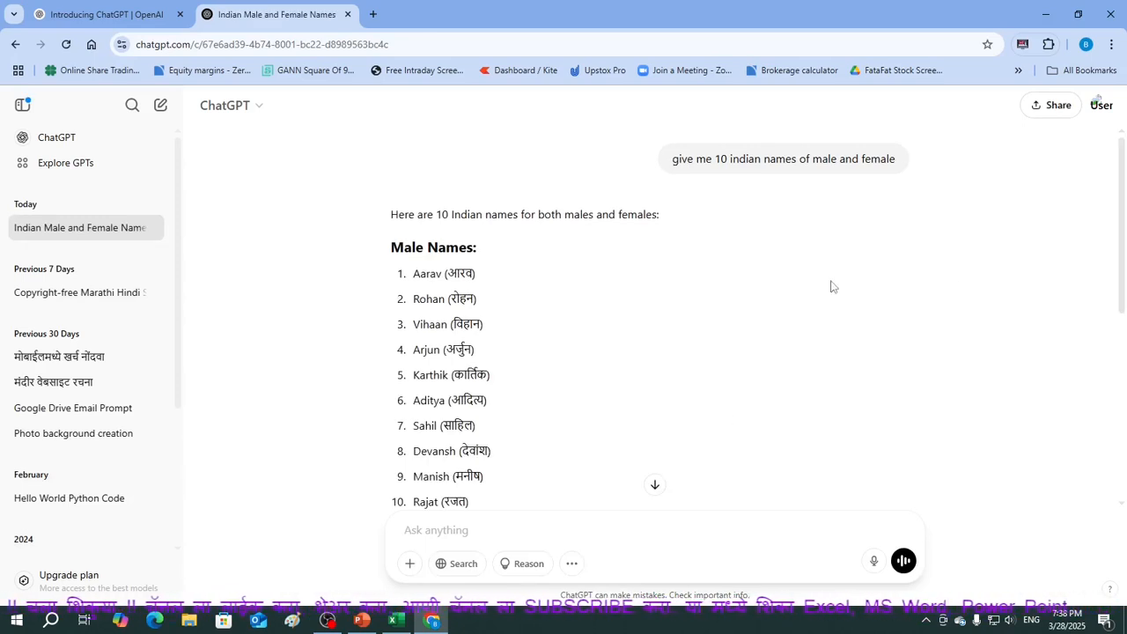
# Copy the first seven male names from the ChatGPT answer and paste them into Excel's Sheet2 starting at A2.
pyautogui.scroll(-1, 752, 331)
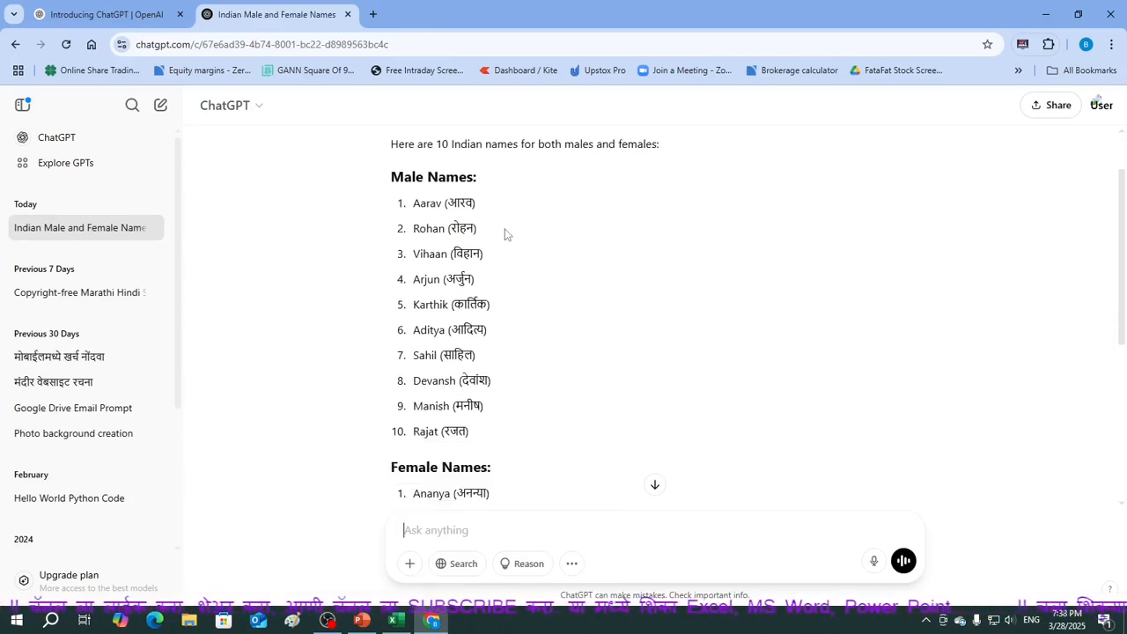
pyautogui.scroll(-2, 649, 372)
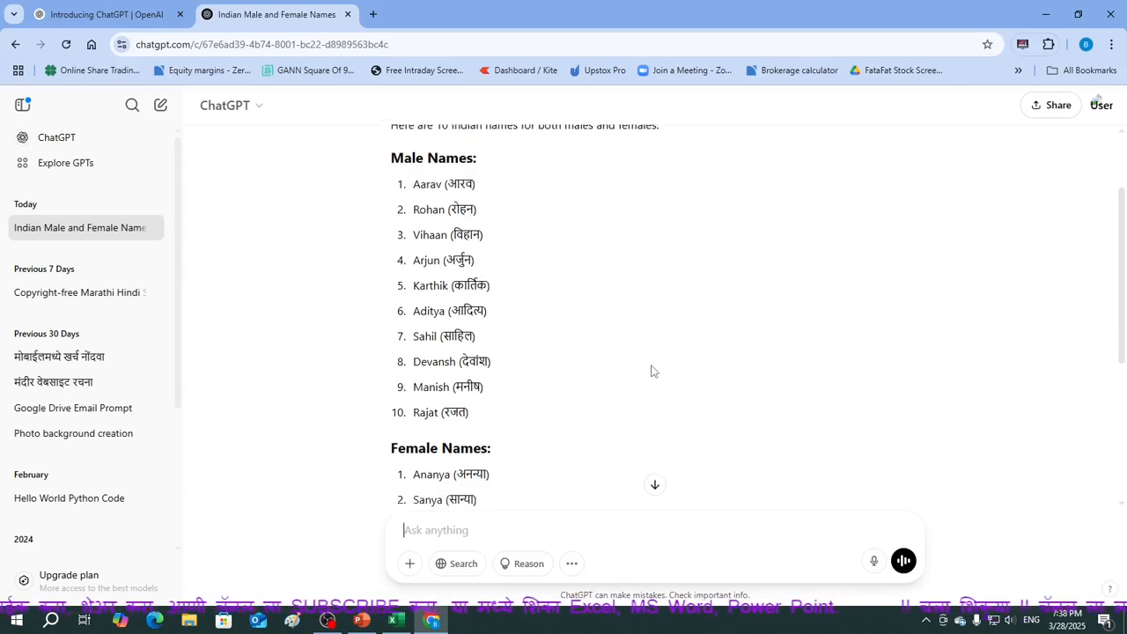
pyautogui.scroll(3, 685, 216)
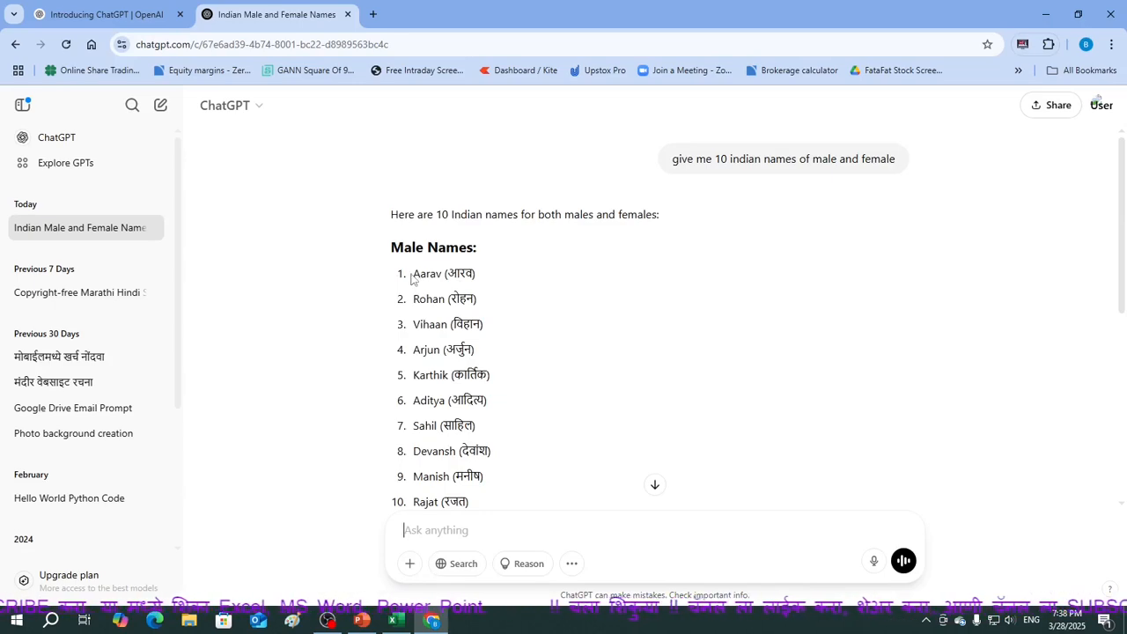
pyautogui.moveTo(411, 278); pyautogui.dragTo(412, 479)
pyautogui.rightClick(412, 480)
pyautogui.click(465, 322)
pyautogui.hotkey('alt', 'Tab')
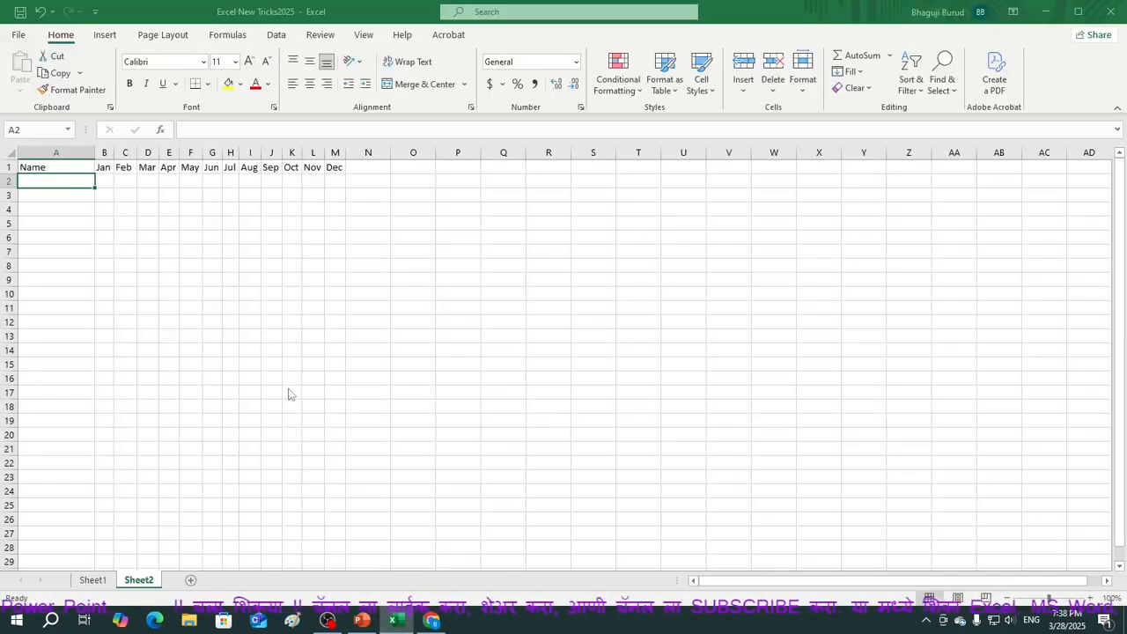
pyautogui.hotkey('ctrl', 'v')
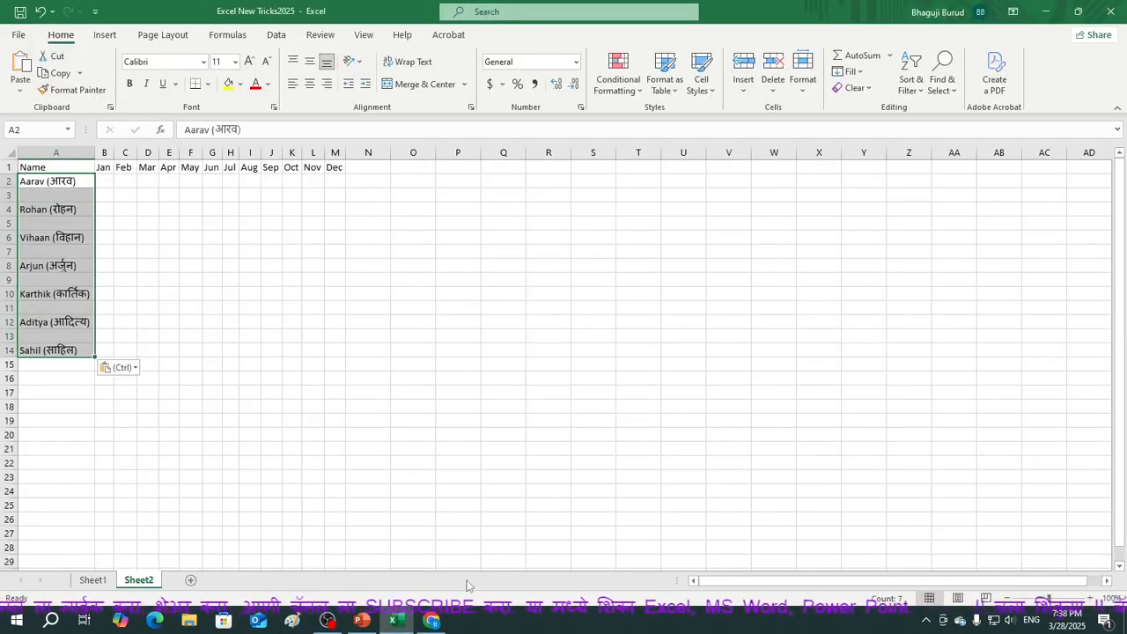
# Copy the first seven female names from the ChatGPT answer in Chrome and paste them into Excel's Sheet2 starting at A15.
pyautogui.click(433, 622)
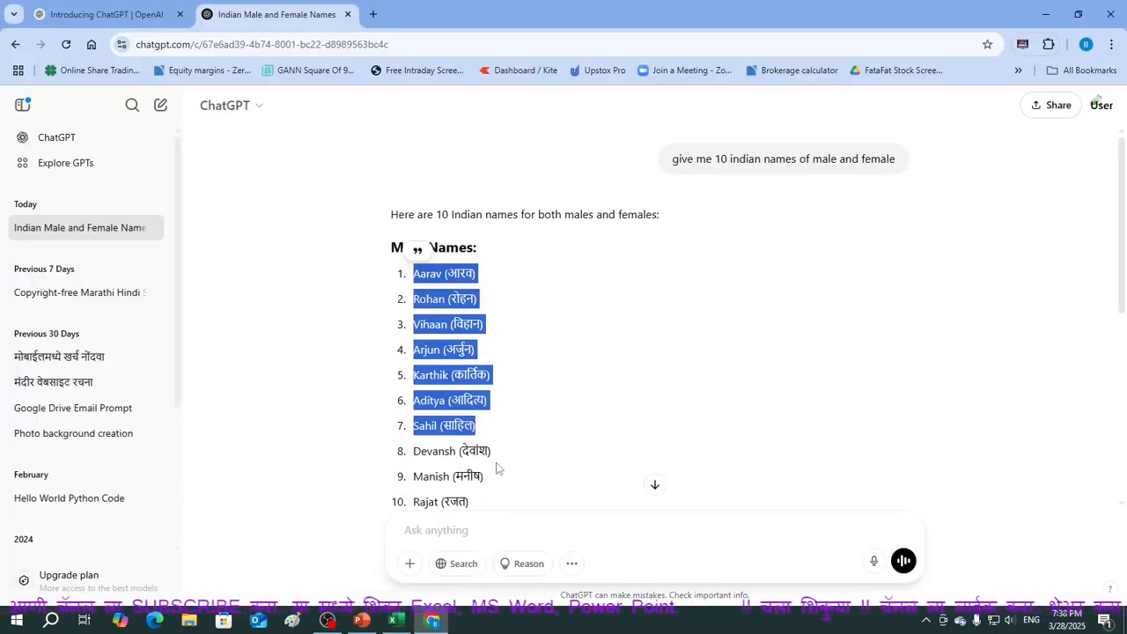
pyautogui.scroll(-4, 533, 396)
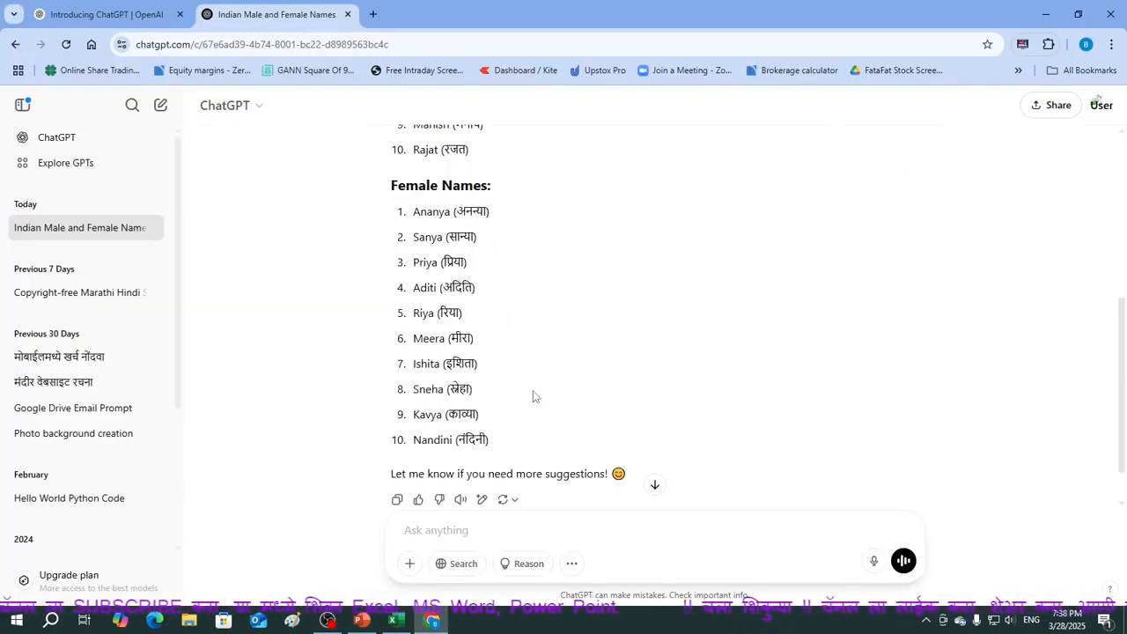
pyautogui.moveTo(415, 214); pyautogui.dragTo(496, 364)
pyautogui.rightClick(426, 232)
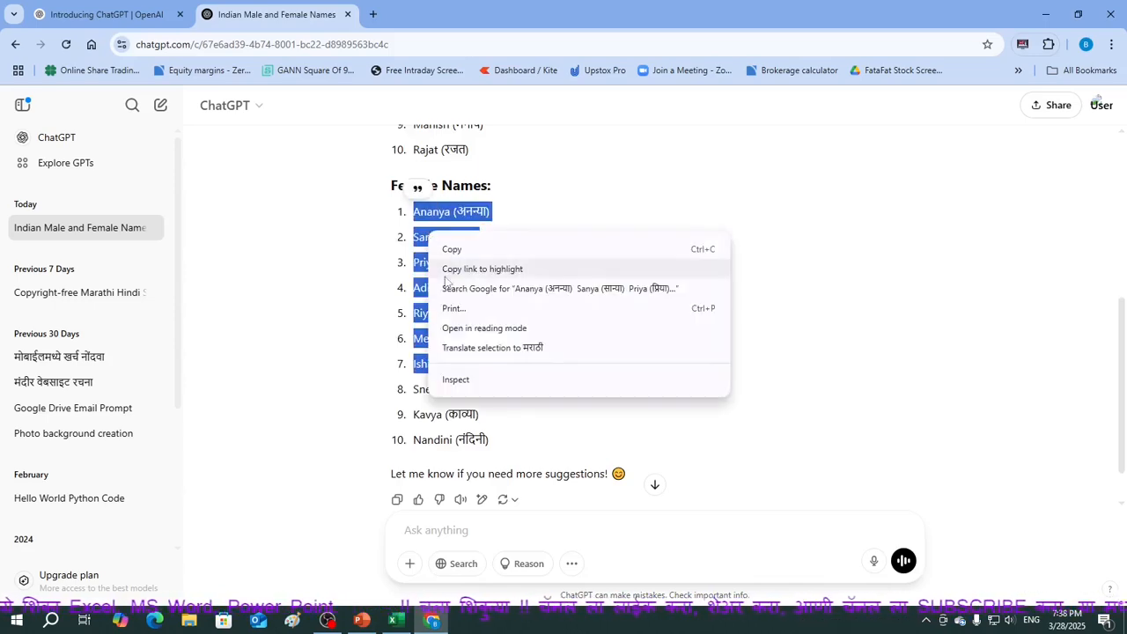
pyautogui.click(445, 249)
pyautogui.hotkey('alt', 'Tab')
pyautogui.click(36, 365)
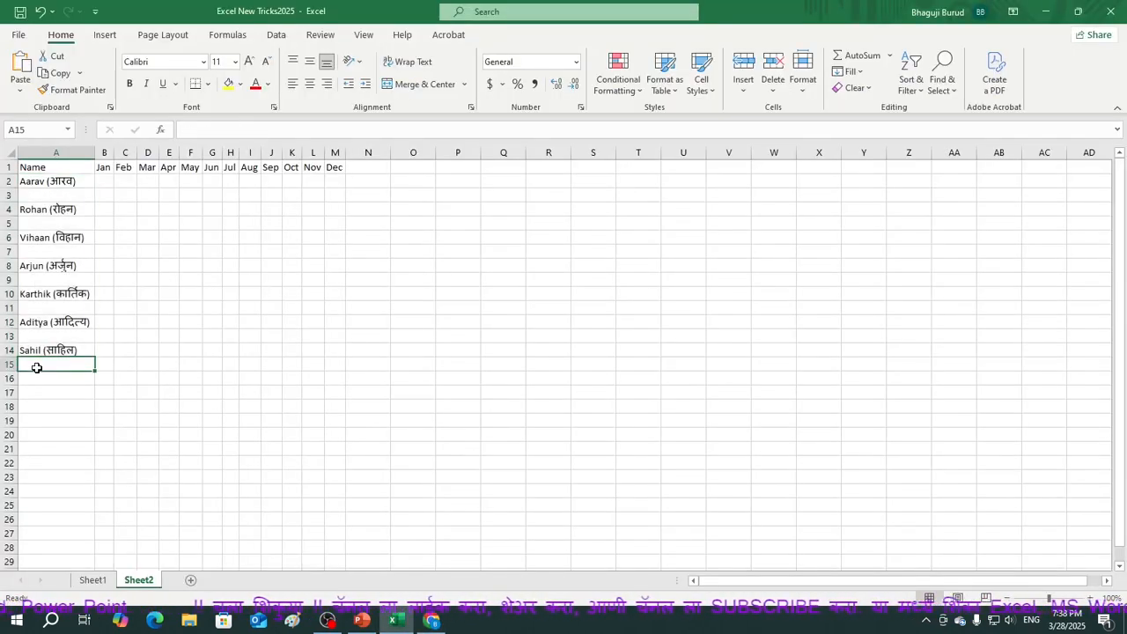
pyautogui.hotkey('ctrl', 'v')
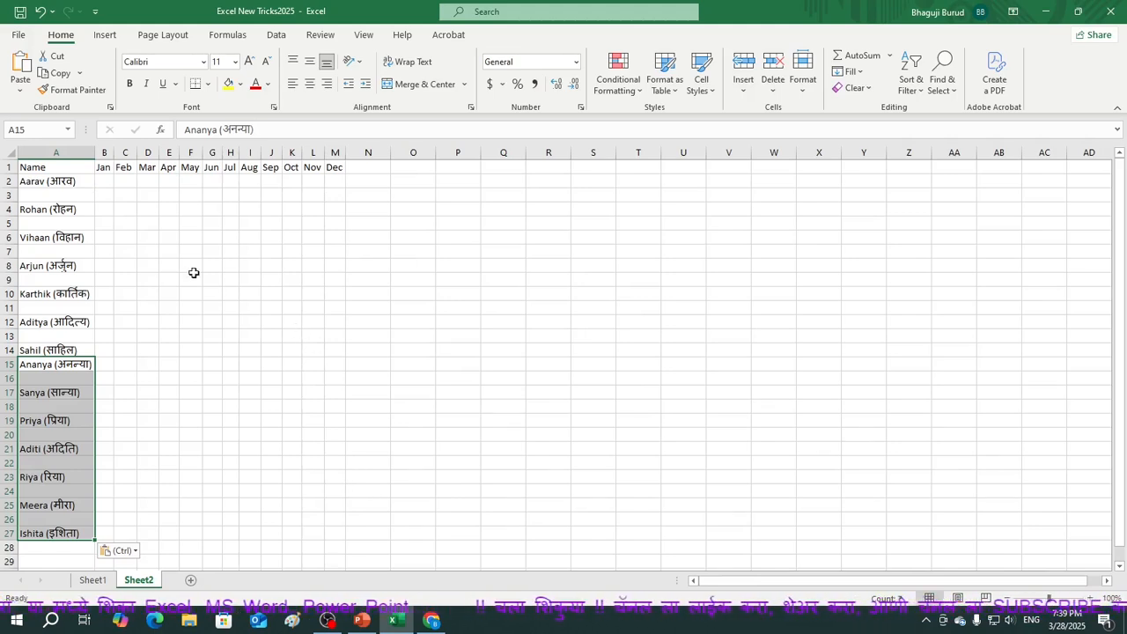
# Enter the formula =RANDBETWEEN(500,2500) in cell B2 under Jan.
pyautogui.click(105, 180)
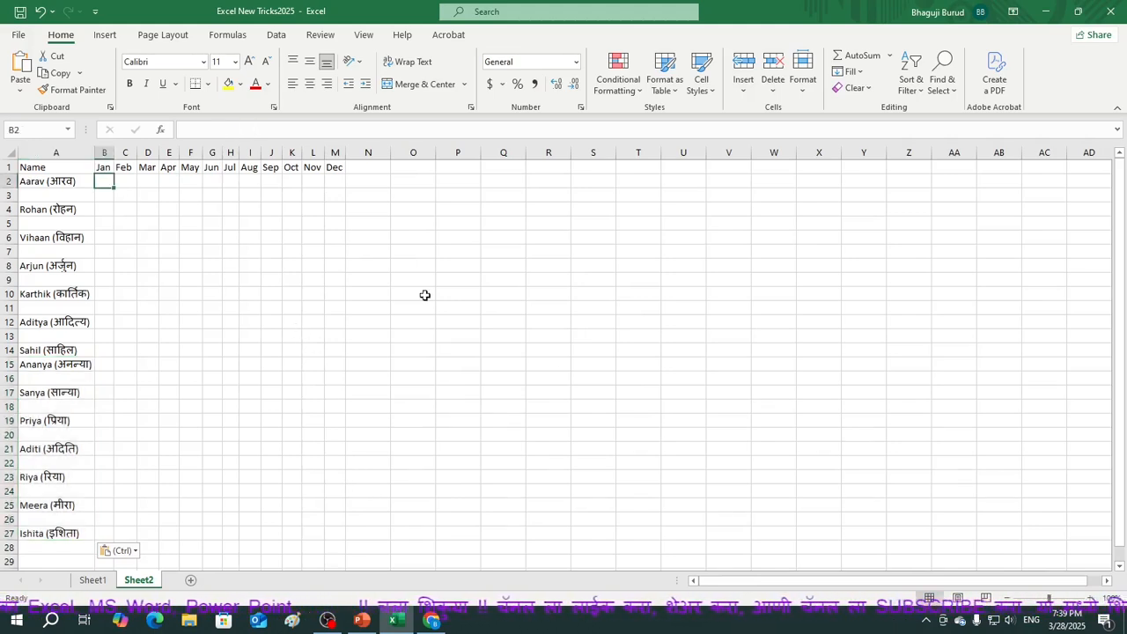
pyautogui.write('=rand')
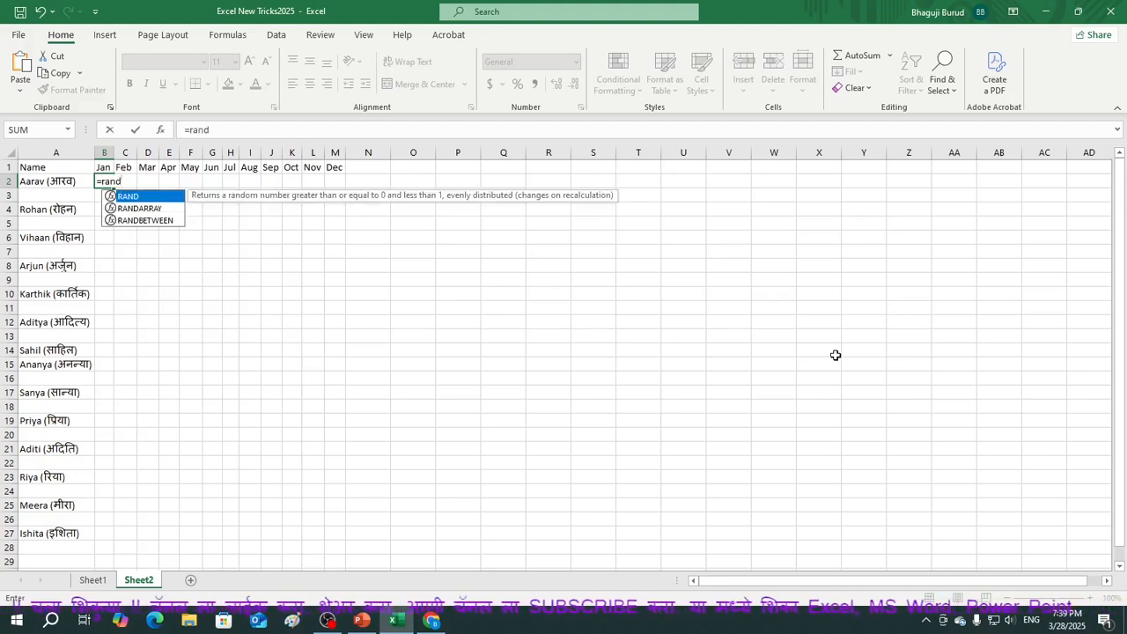
pyautogui.write('between')
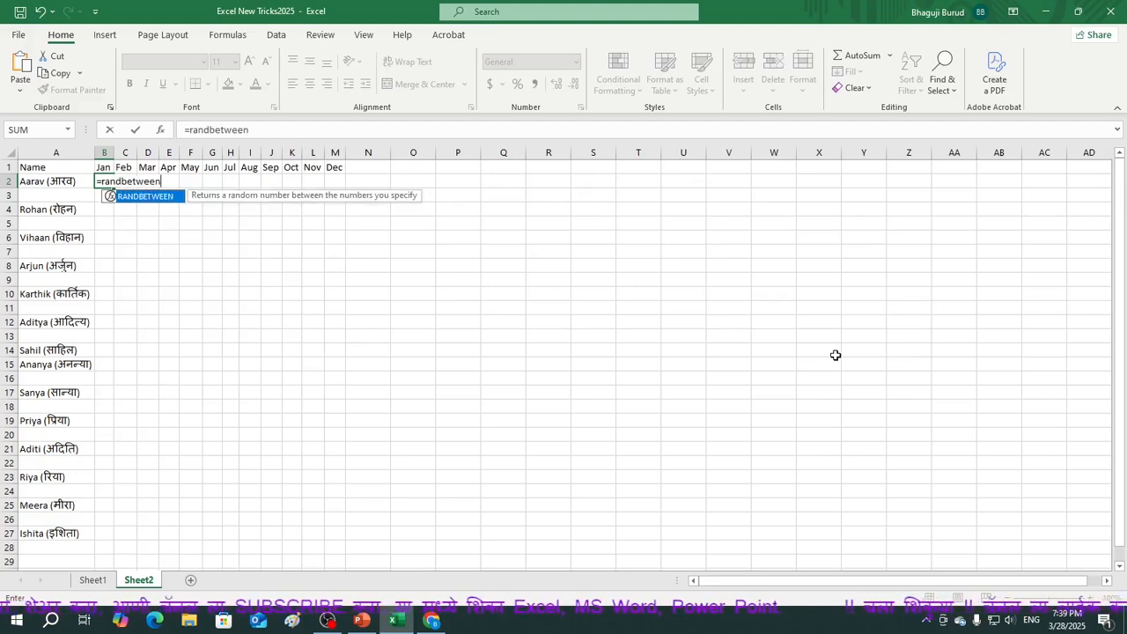
pyautogui.press('Tab')
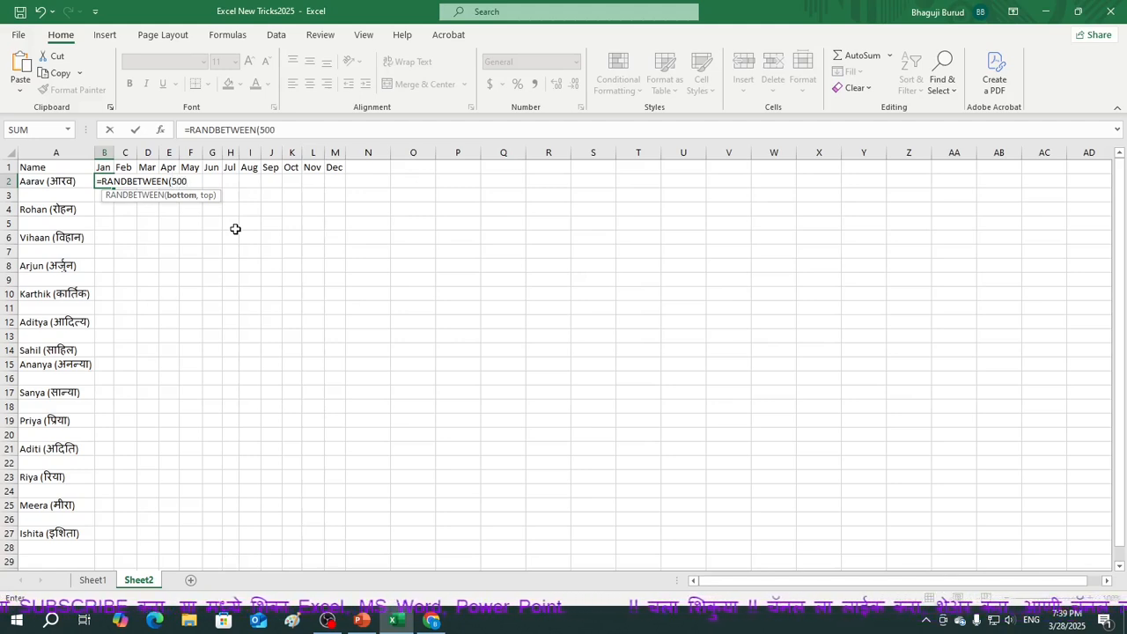
pyautogui.write(',25')
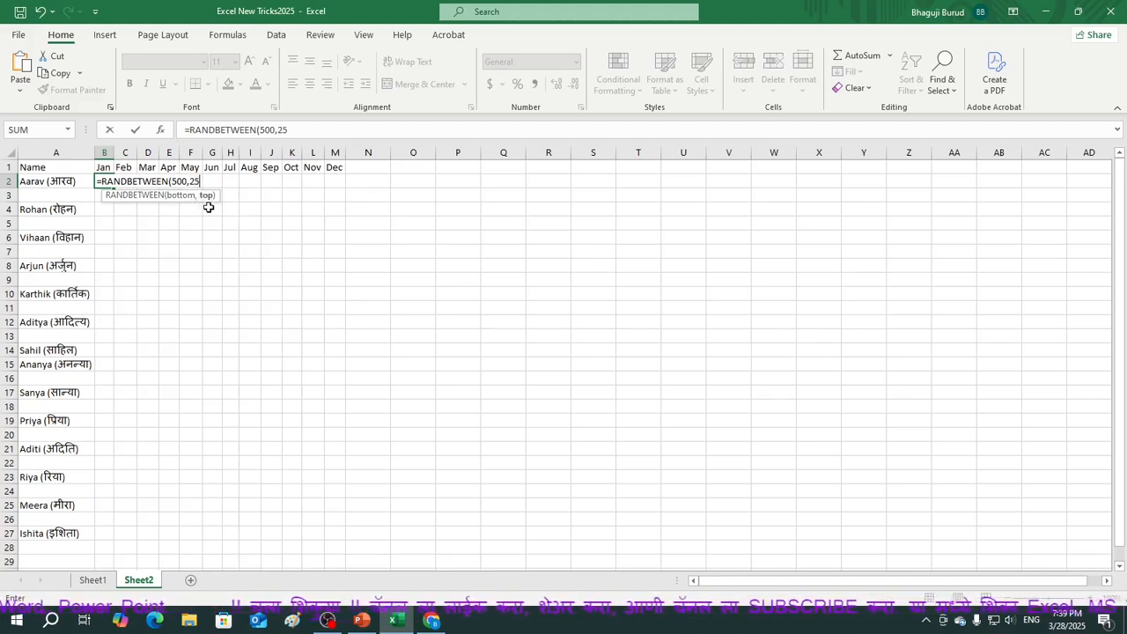
pyautogui.write('00)')
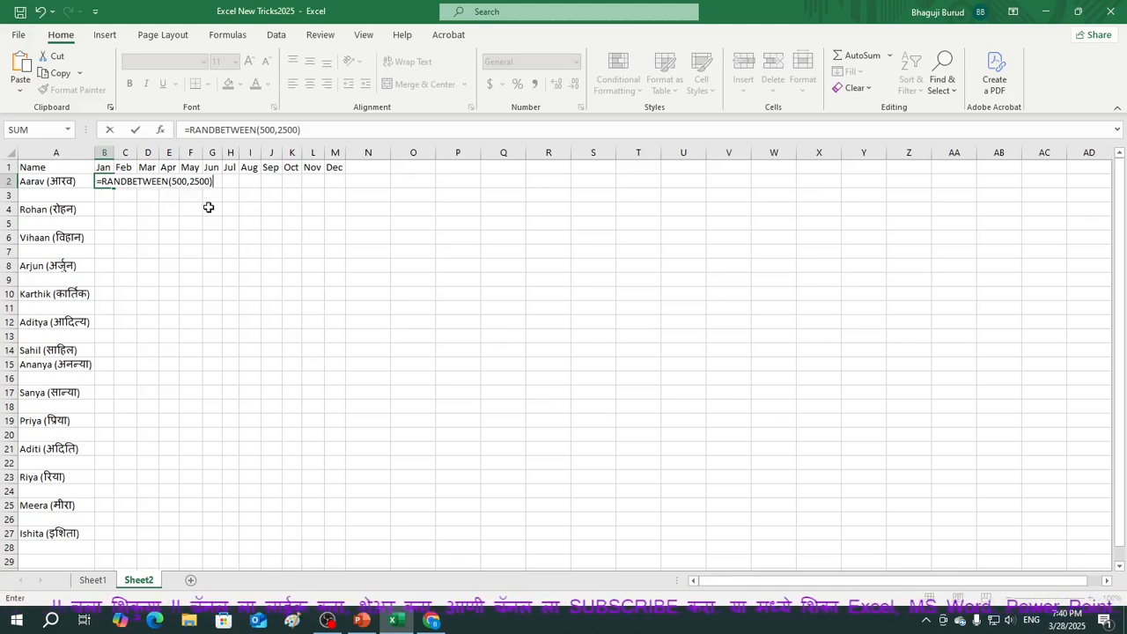
pyautogui.press('Return')
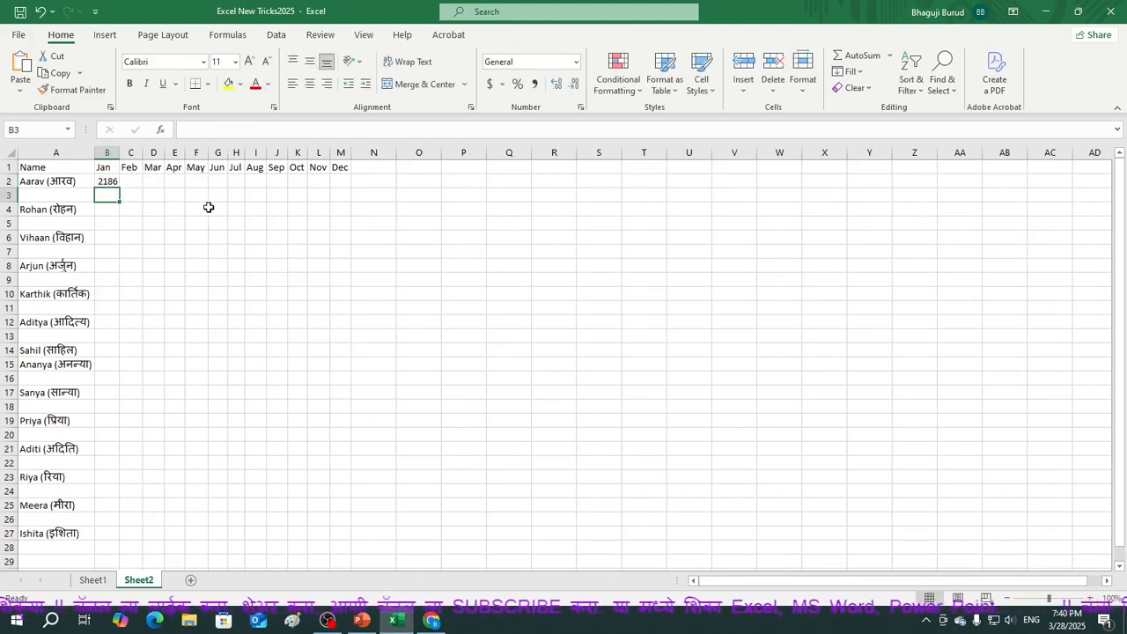
# Fill the RANDBETWEEN formula from B2 across to M2 and down through row 27.
pyautogui.click(107, 183)
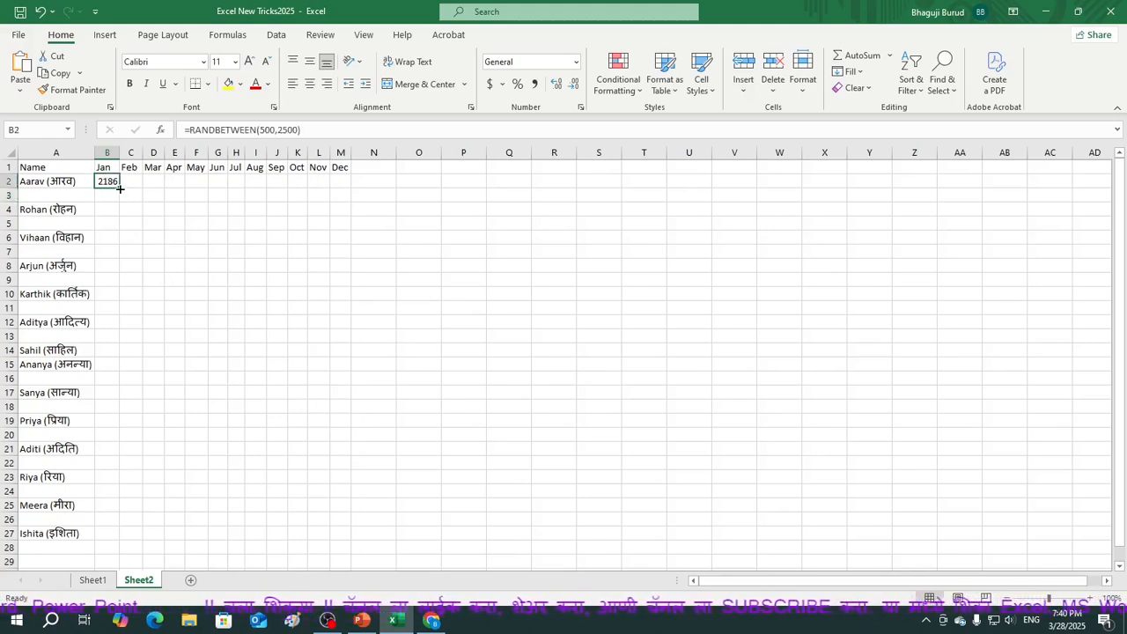
pyautogui.moveTo(120, 189); pyautogui.dragTo(349, 189)
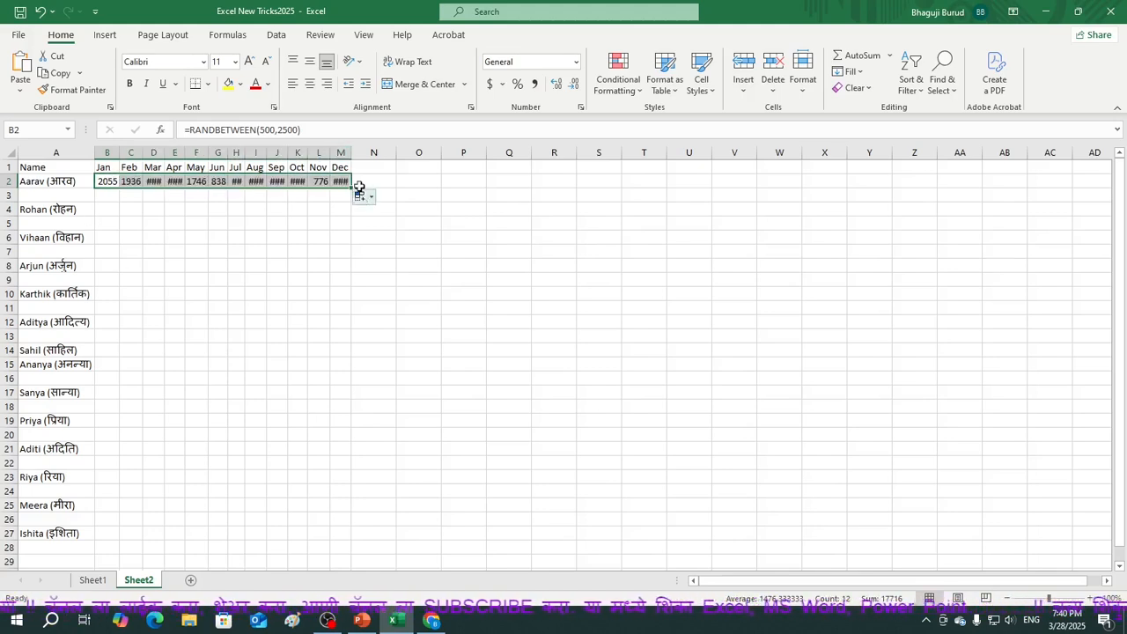
pyautogui.moveTo(351, 188); pyautogui.dragTo(382, 555)
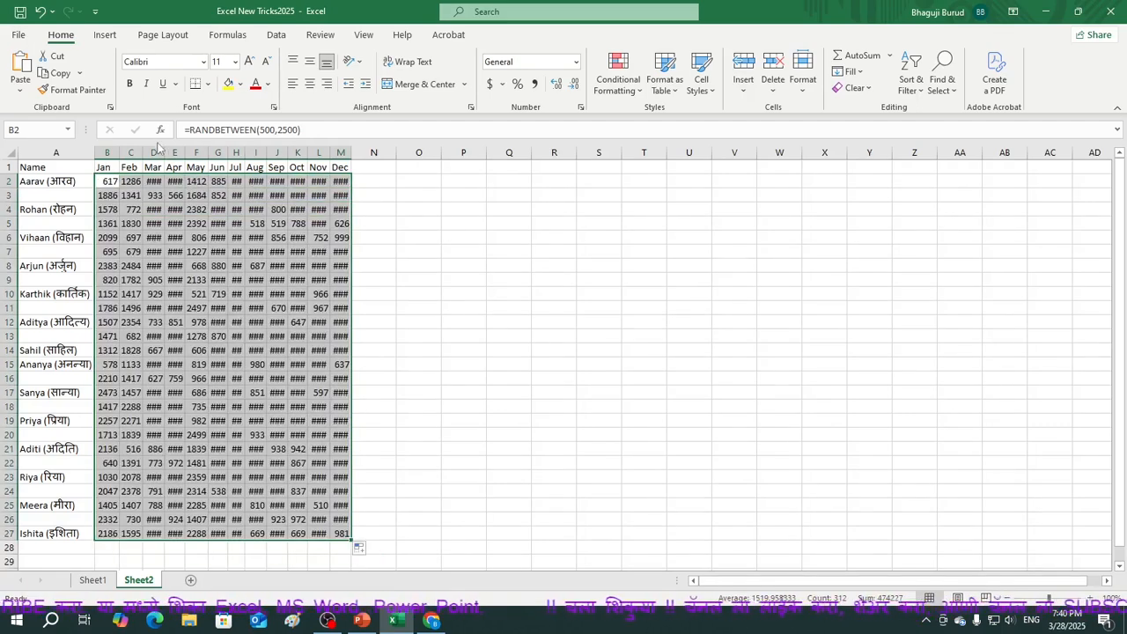
# AutoFit the widths of month columns B through M to the filled numbers.
pyautogui.moveTo(108, 152); pyautogui.dragTo(340, 153)
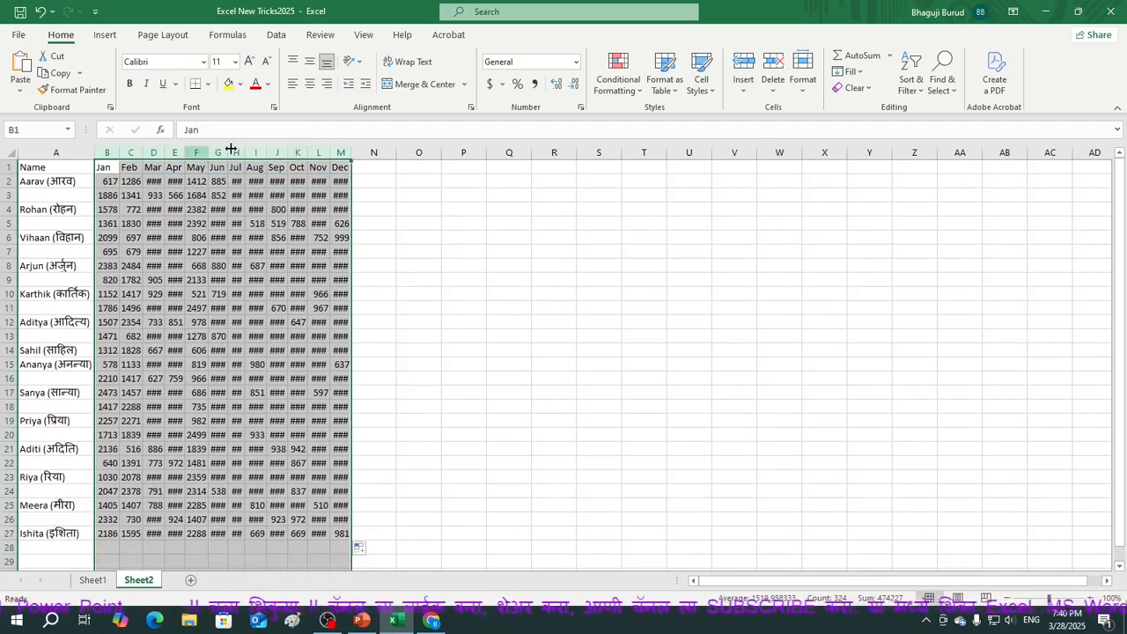
pyautogui.doubleClick(266, 153)
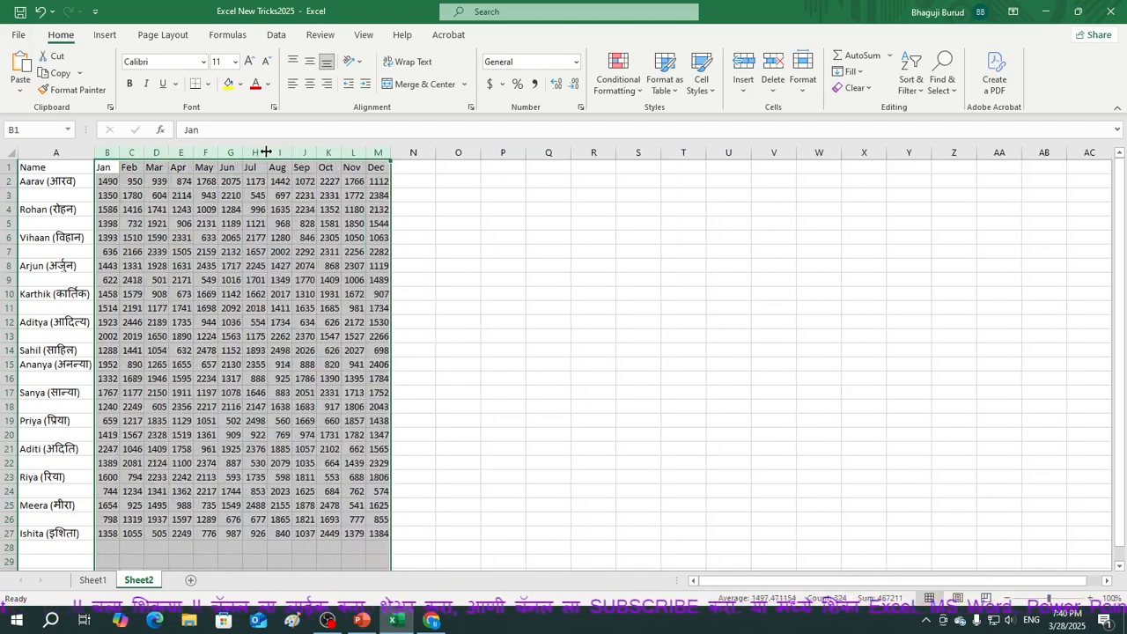
pyautogui.click(552, 353)
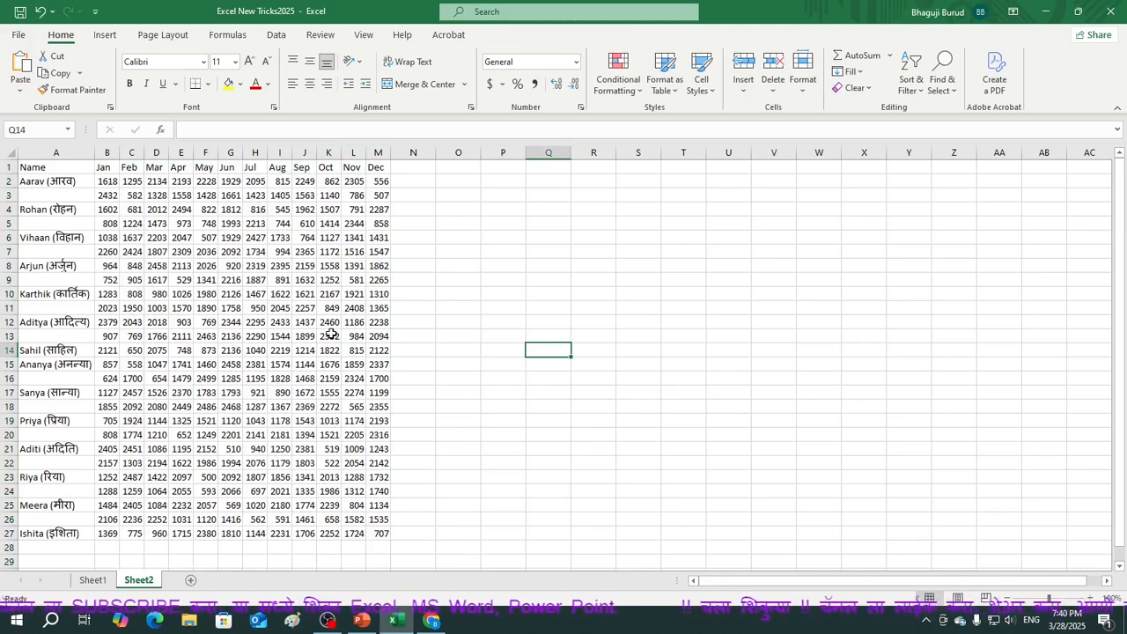
pyautogui.click(178, 237)
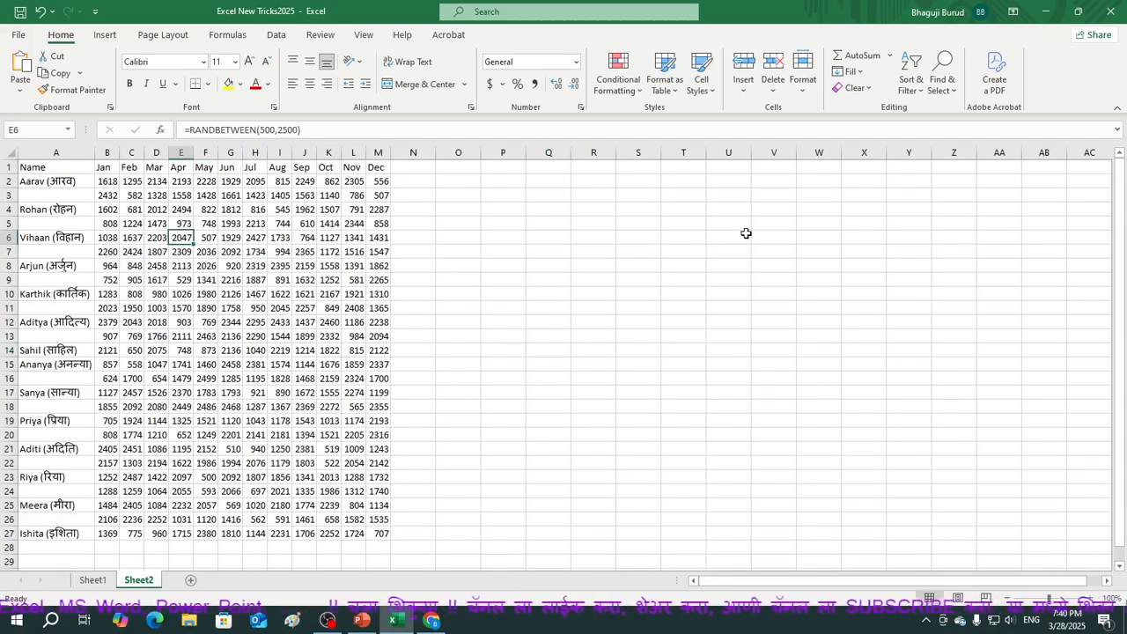
# Enter the fixed value 500 over the random formula in cell E6 of the monthly table.
pyautogui.write('50')
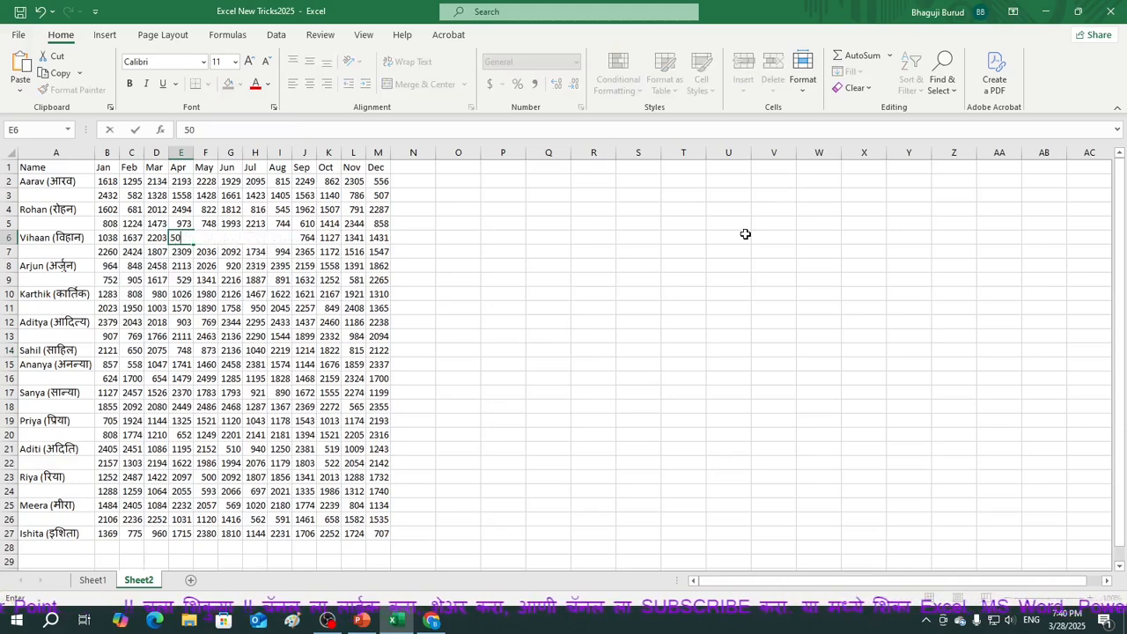
pyautogui.write('0')
pyautogui.press('Return')
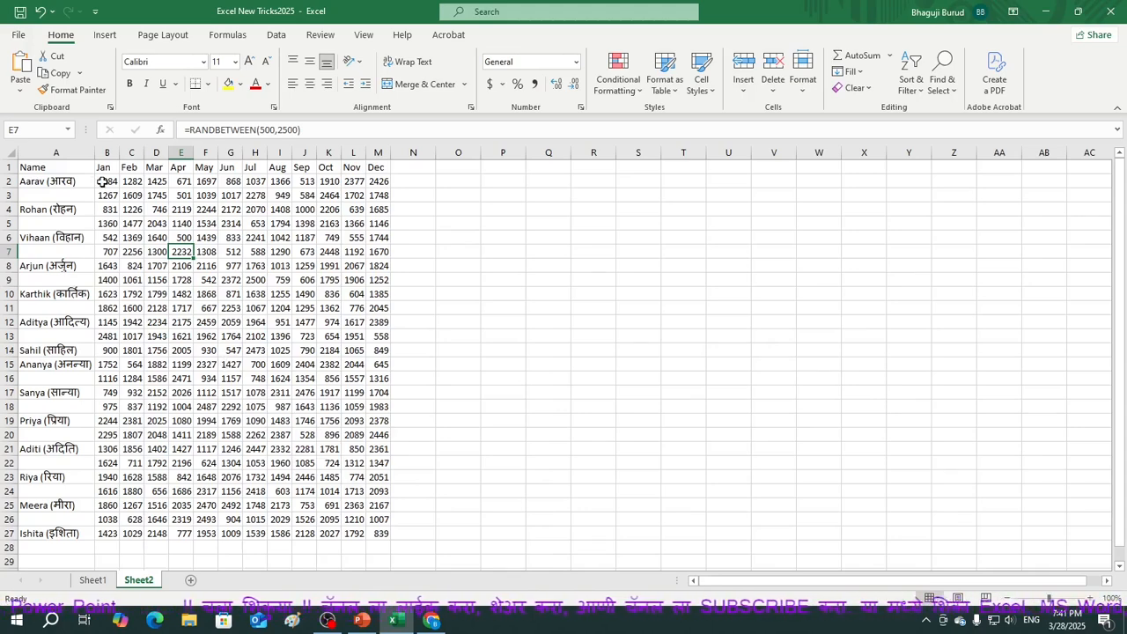
# Copy the random numbers in B2:M27 and paste them over the same range as Values with Paste Special.
pyautogui.moveTo(103, 181); pyautogui.dragTo(378, 529)
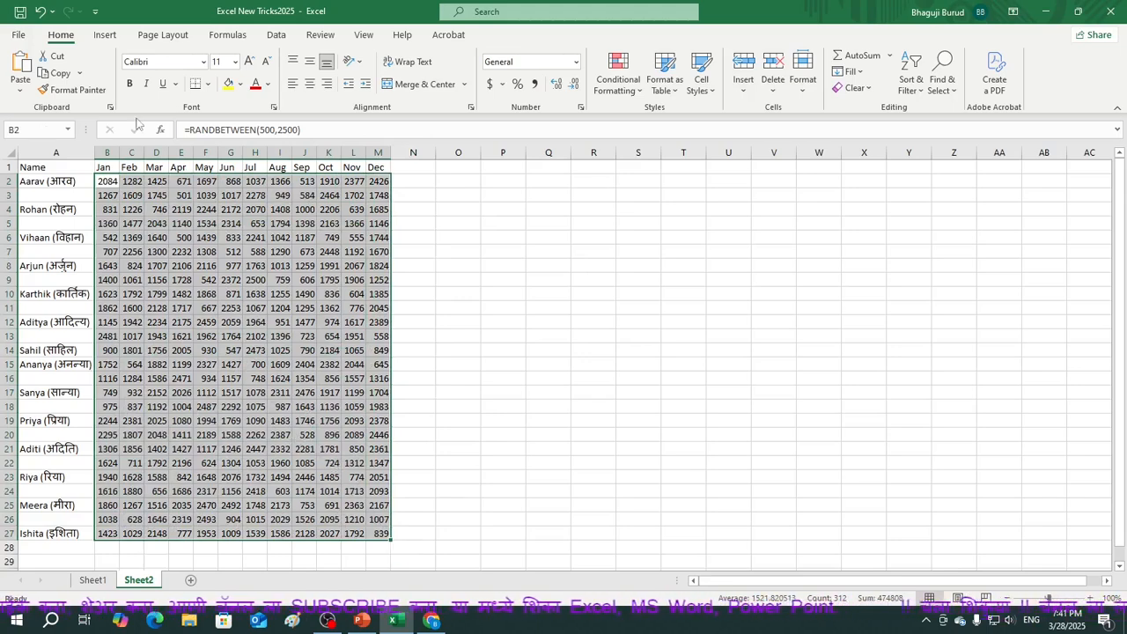
pyautogui.click(70, 75)
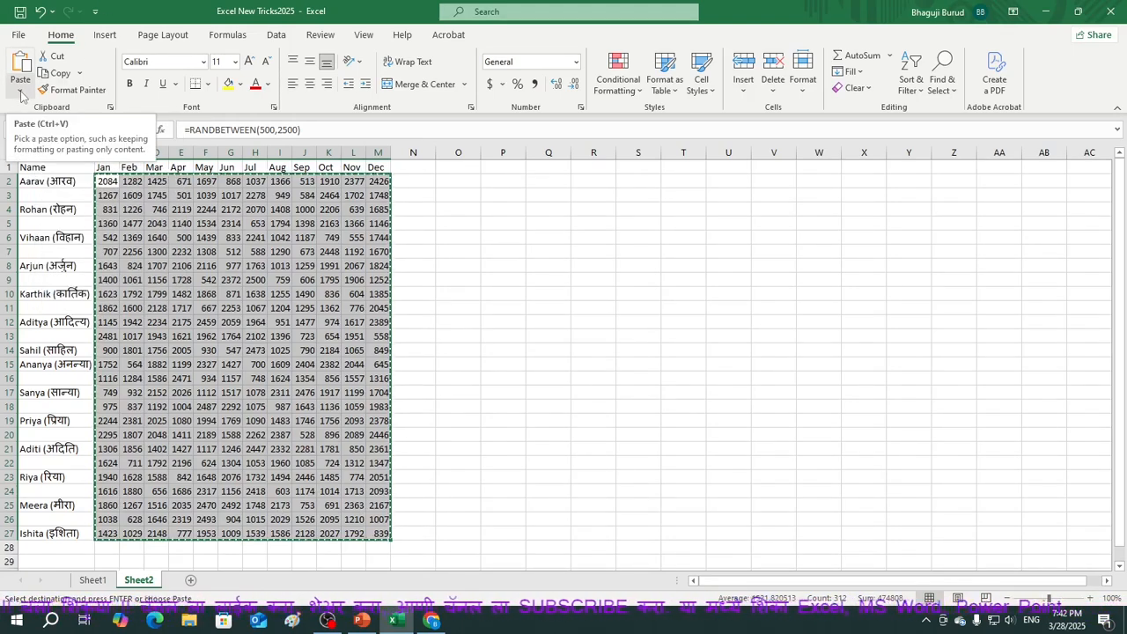
pyautogui.click(21, 95)
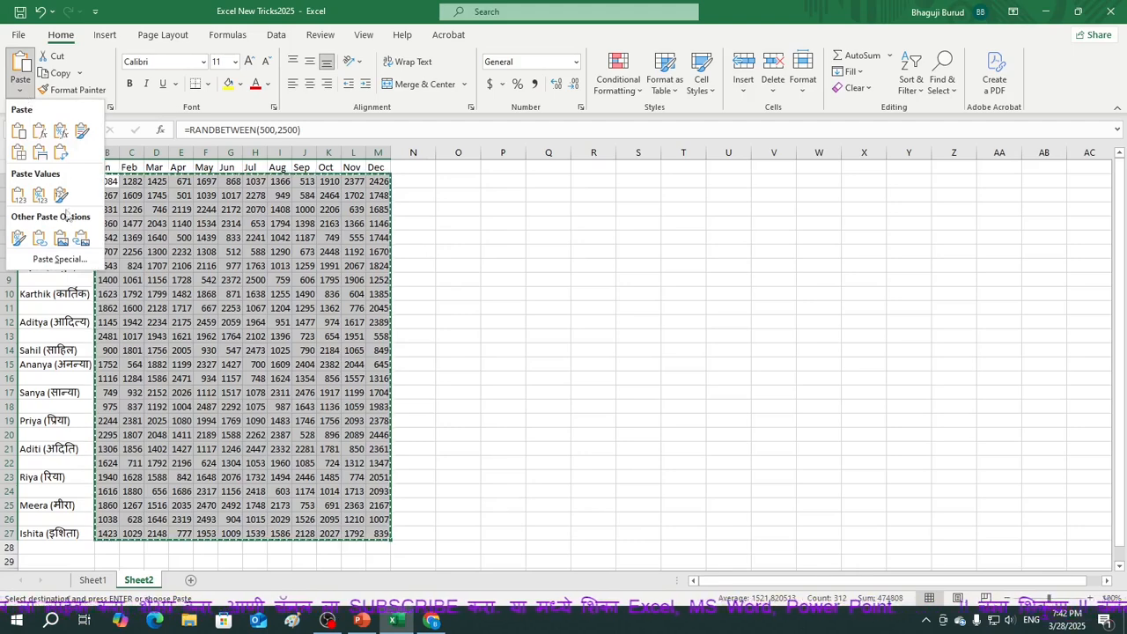
pyautogui.click(59, 259)
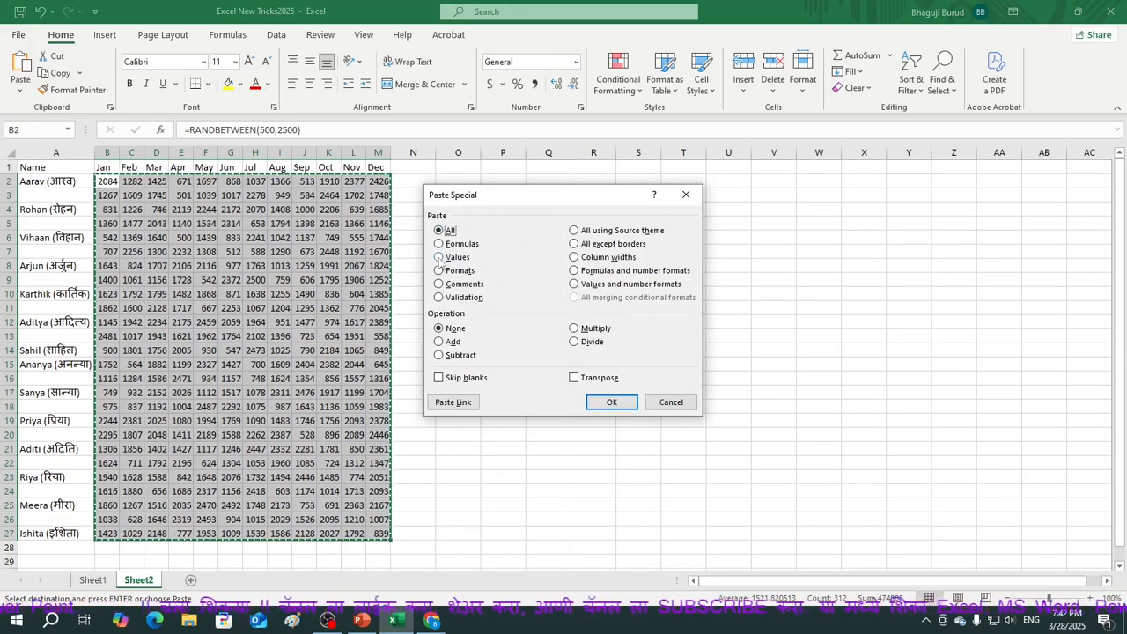
pyautogui.click(439, 257)
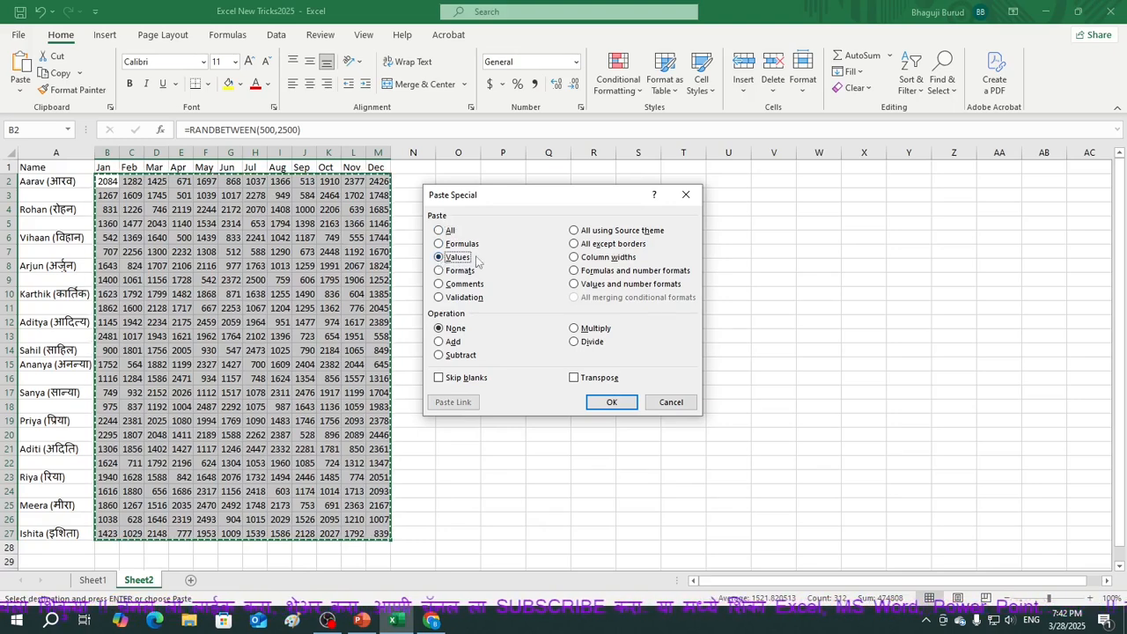
pyautogui.click(613, 404)
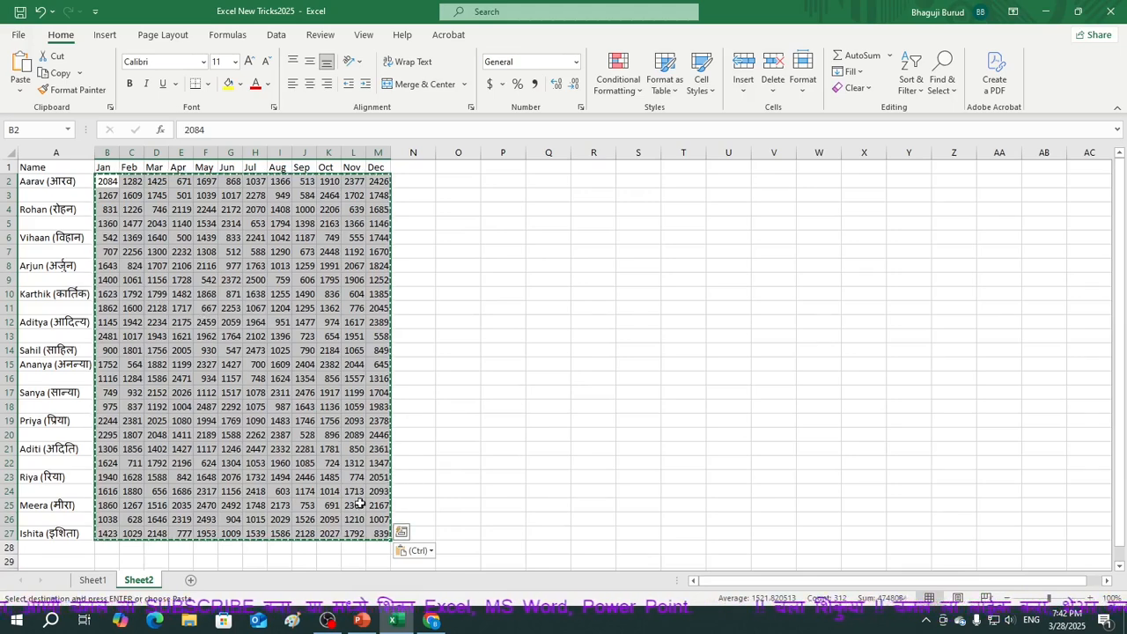
pyautogui.click(445, 351)
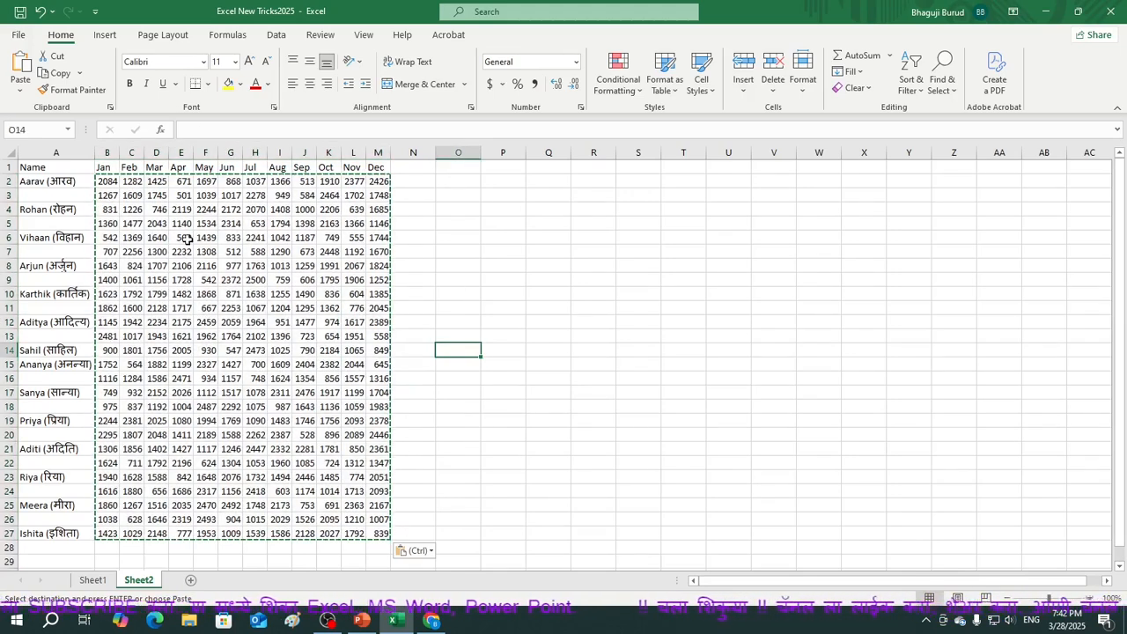
# Replace the April value in cell E13 with 300.
pyautogui.click(181, 339)
pyautogui.write('300')
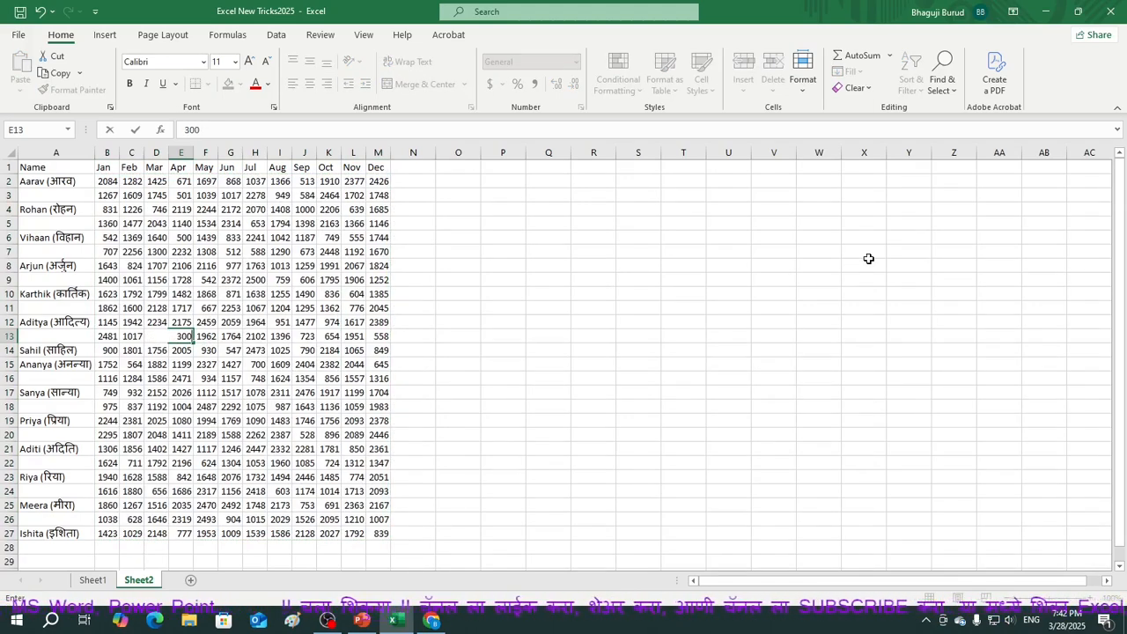
pyautogui.press('Return')
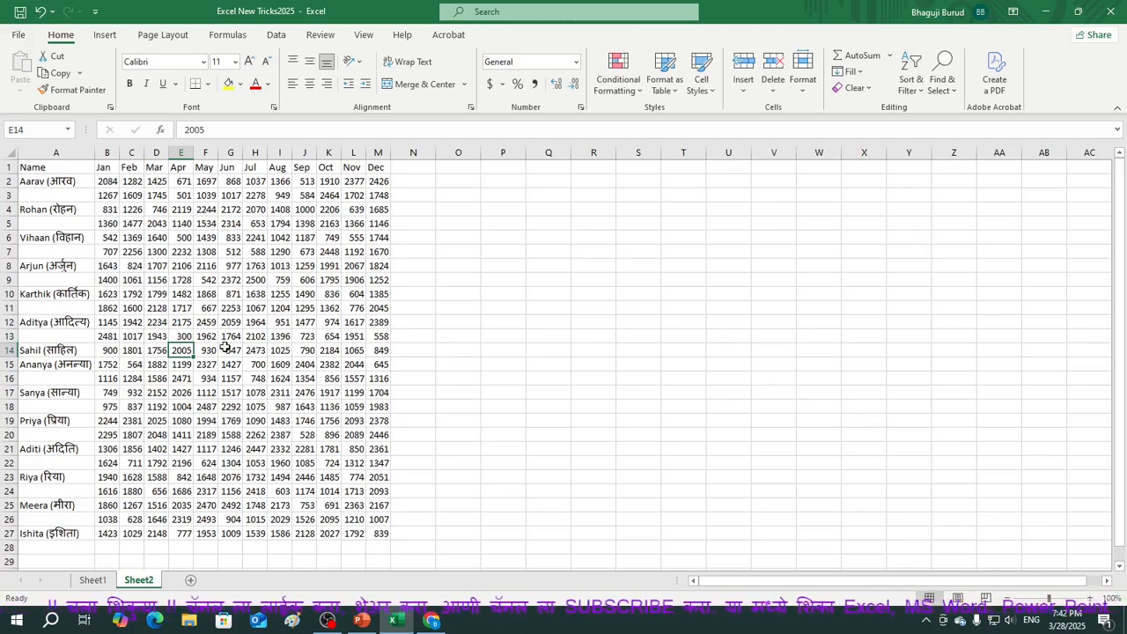
pyautogui.click(353, 252)
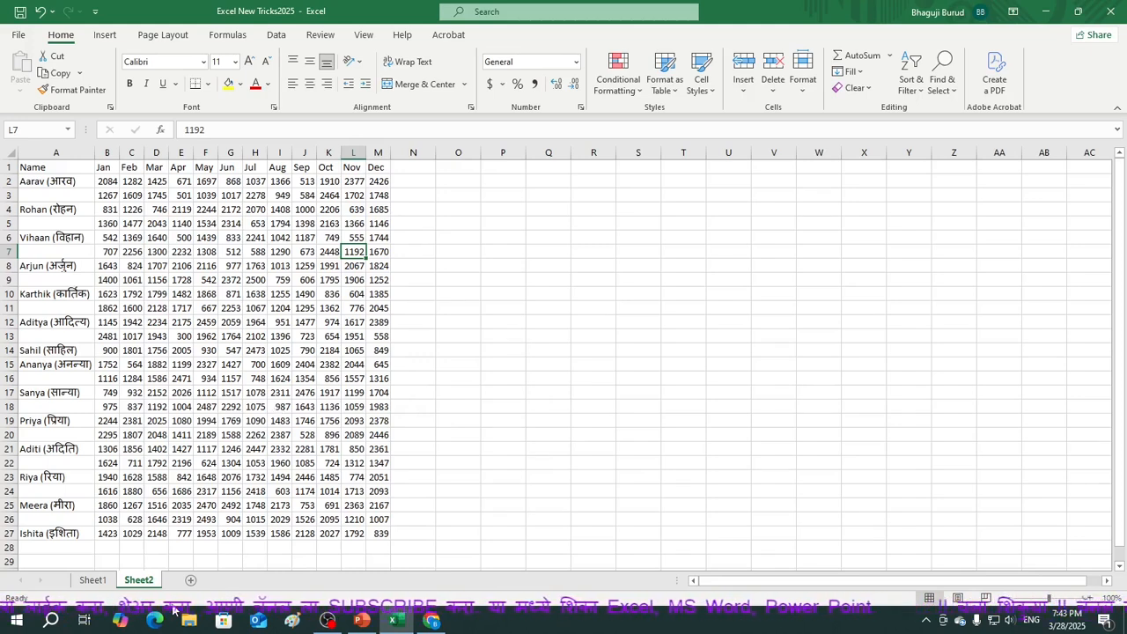
# Add a row 16 to Sheet1's sales table with a seller's first name, city pune, item moniter and sales 200.
pyautogui.hotkey('ctrl', 'pageup')
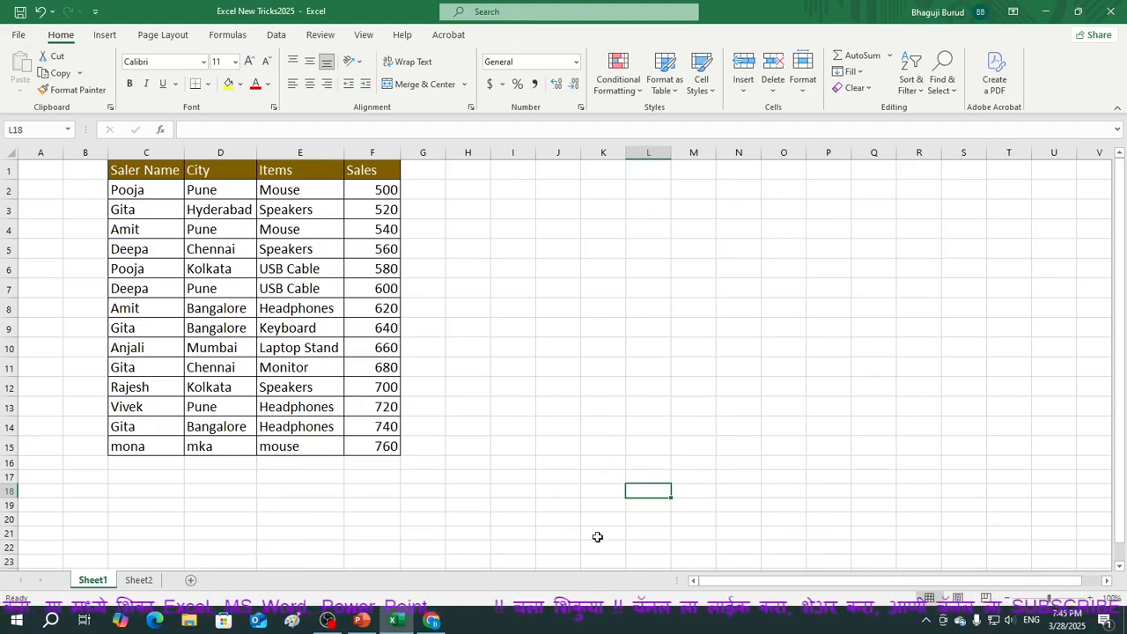
pyautogui.click(139, 461)
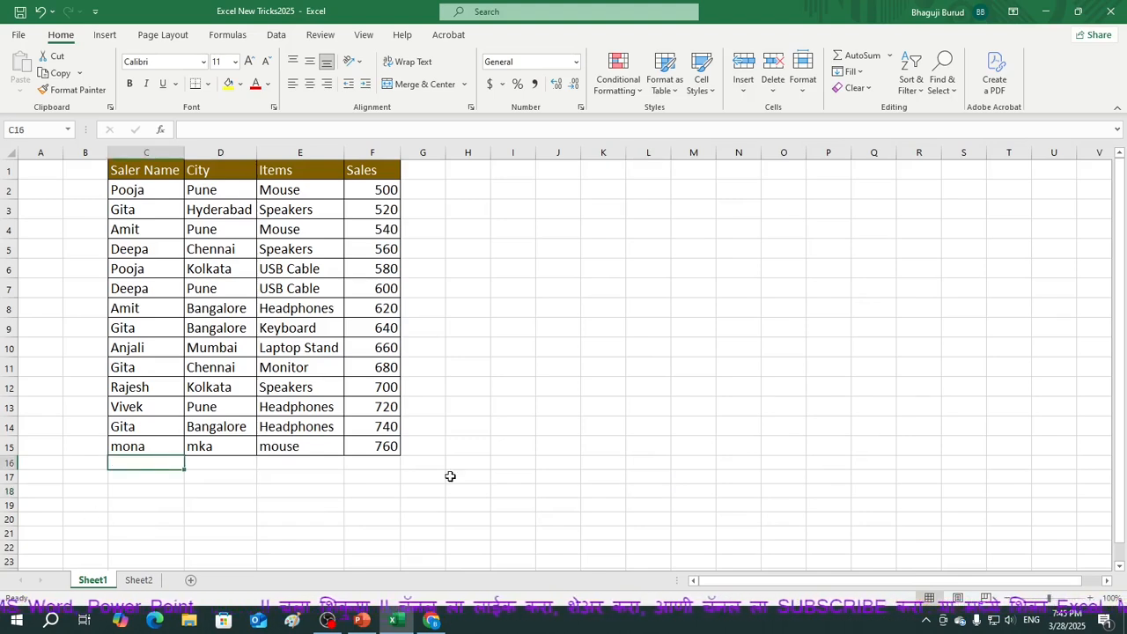
pyautogui.write('naman')
pyautogui.press('Tab')
pyautogui.write('pune')
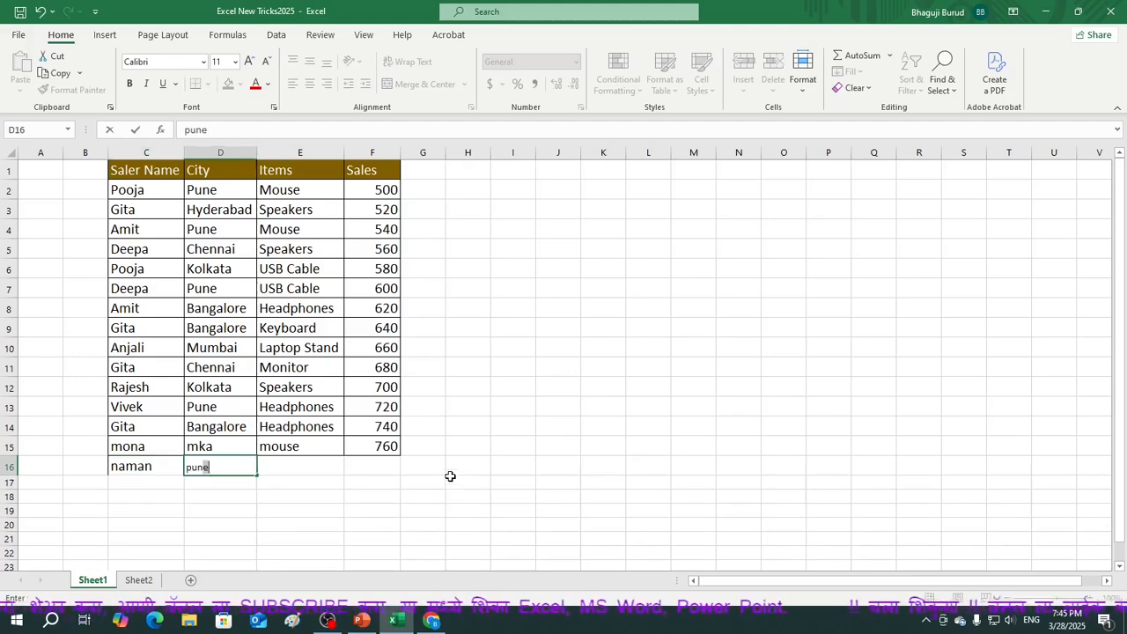
pyautogui.press('Tab')
pyautogui.write('moniter')
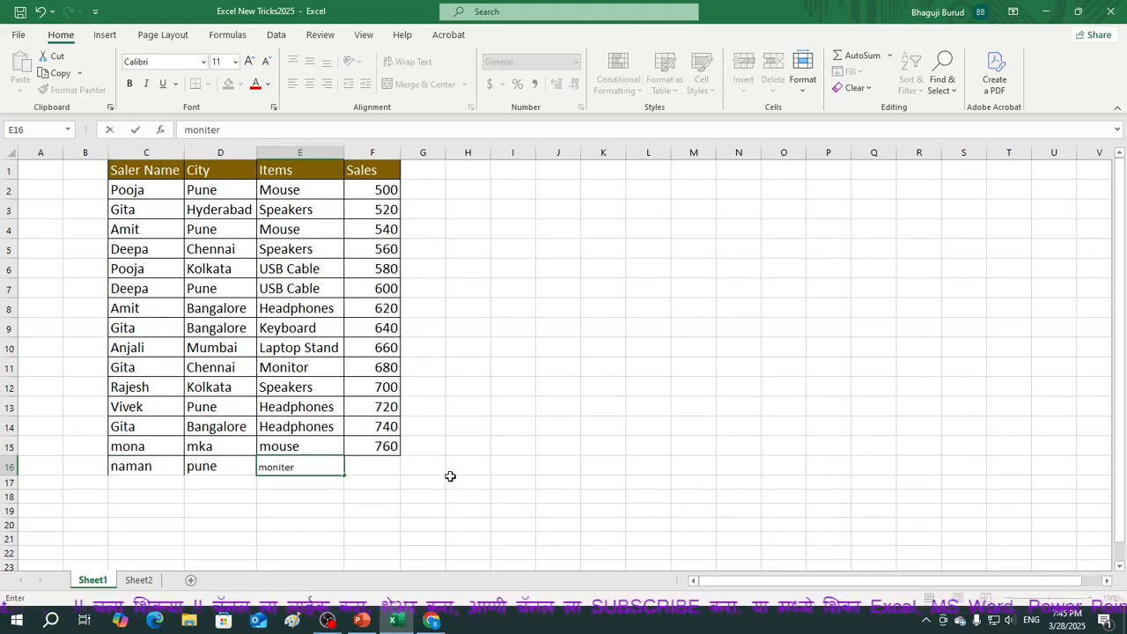
pyautogui.press('Tab')
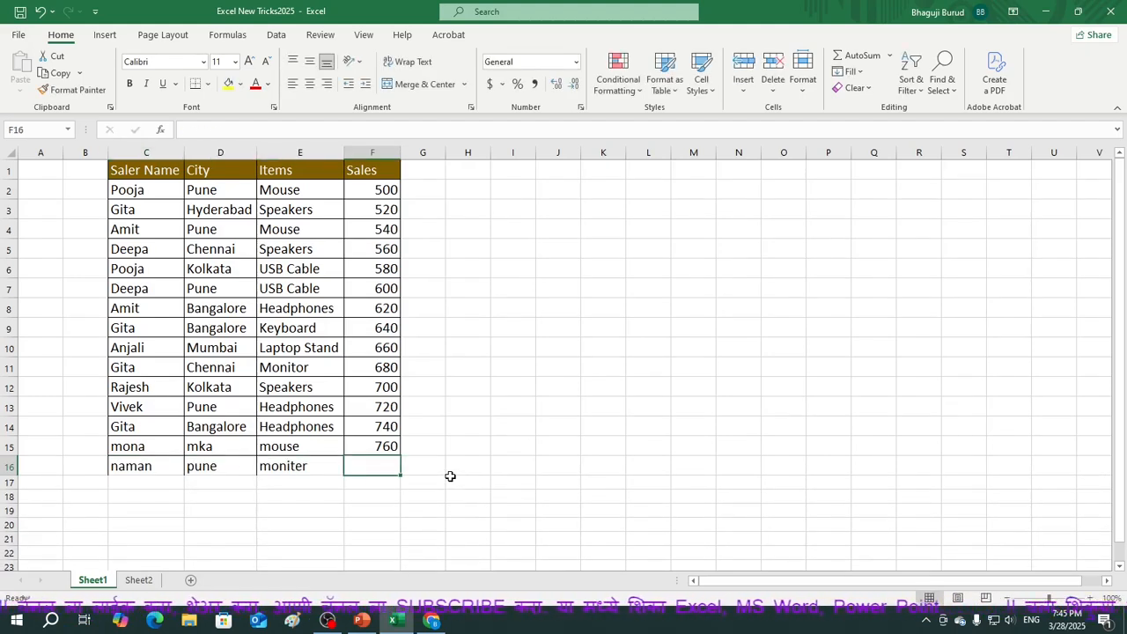
pyautogui.write('200')
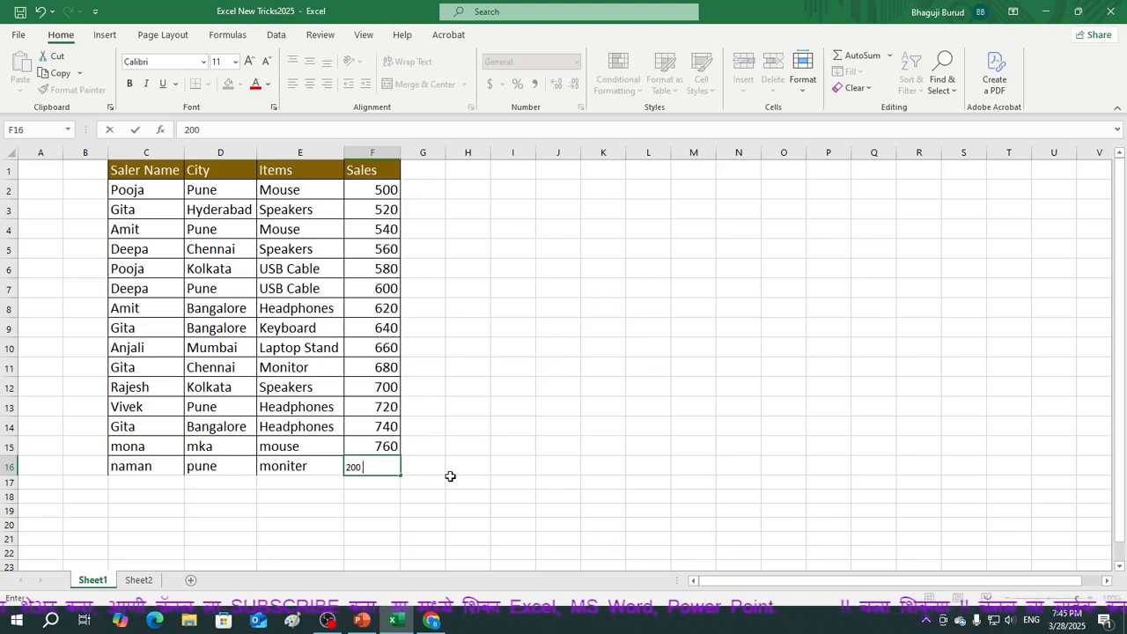
pyautogui.click(131, 466)
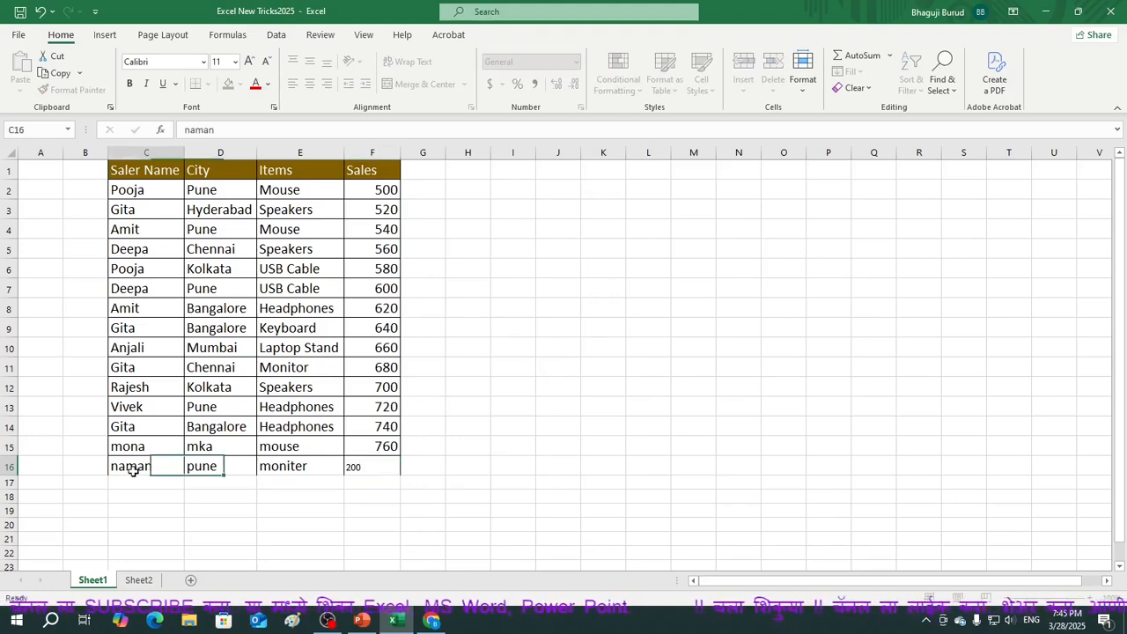
pyautogui.click(438, 466)
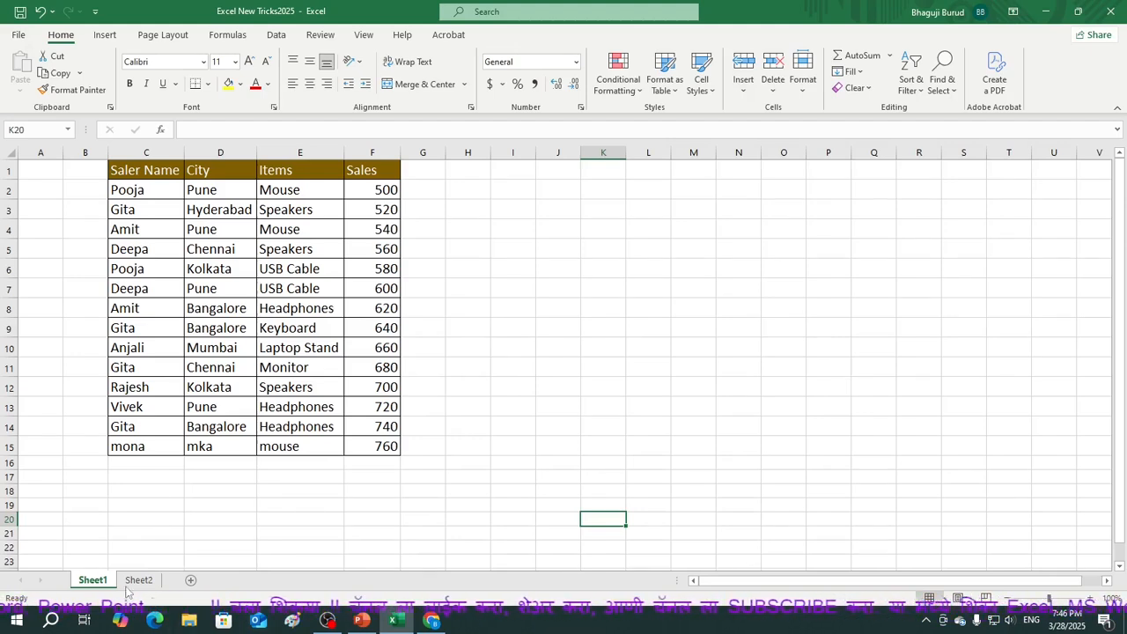
# Add a new sheet and copy the header row C1:F1 from Sheet1 into it starting at A1.
pyautogui.click(189, 582)
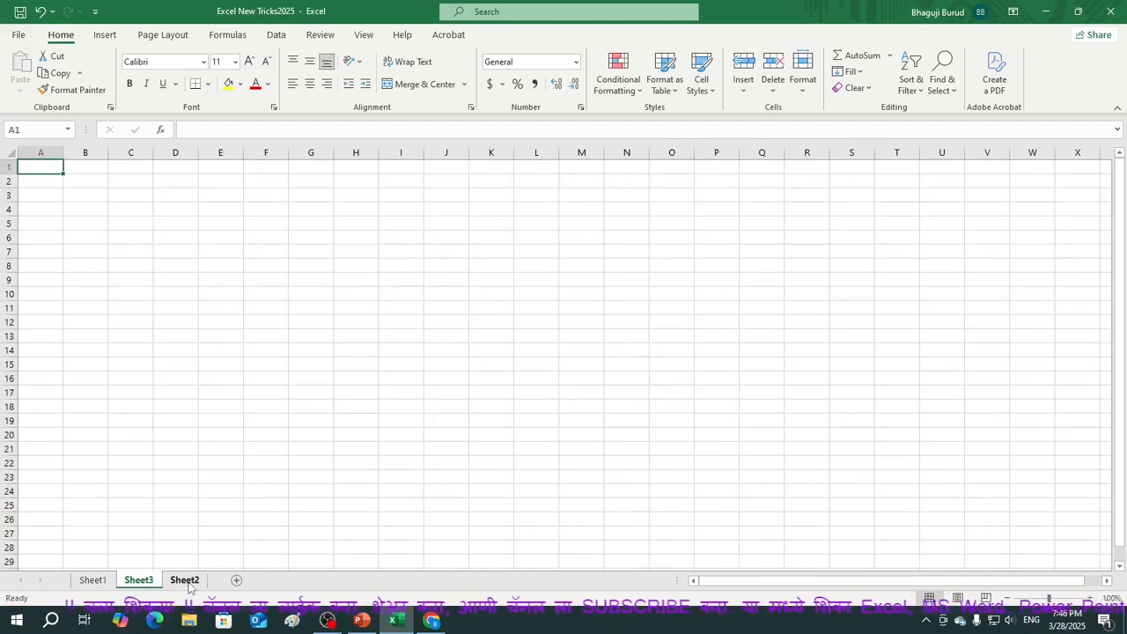
pyautogui.click(92, 580)
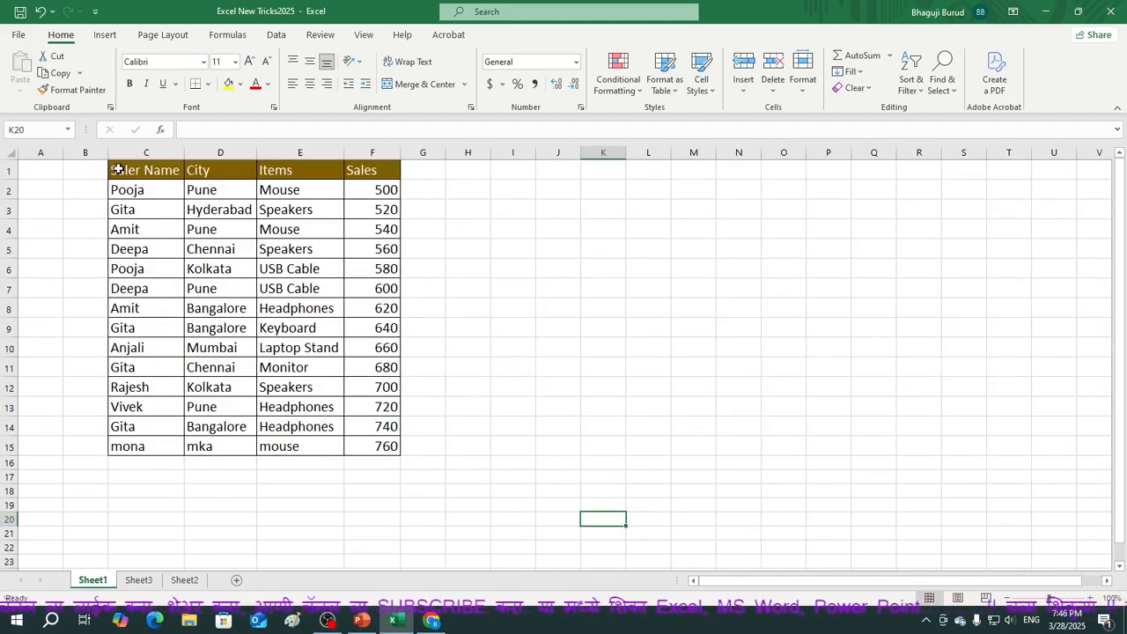
pyautogui.moveTo(118, 169); pyautogui.dragTo(365, 172)
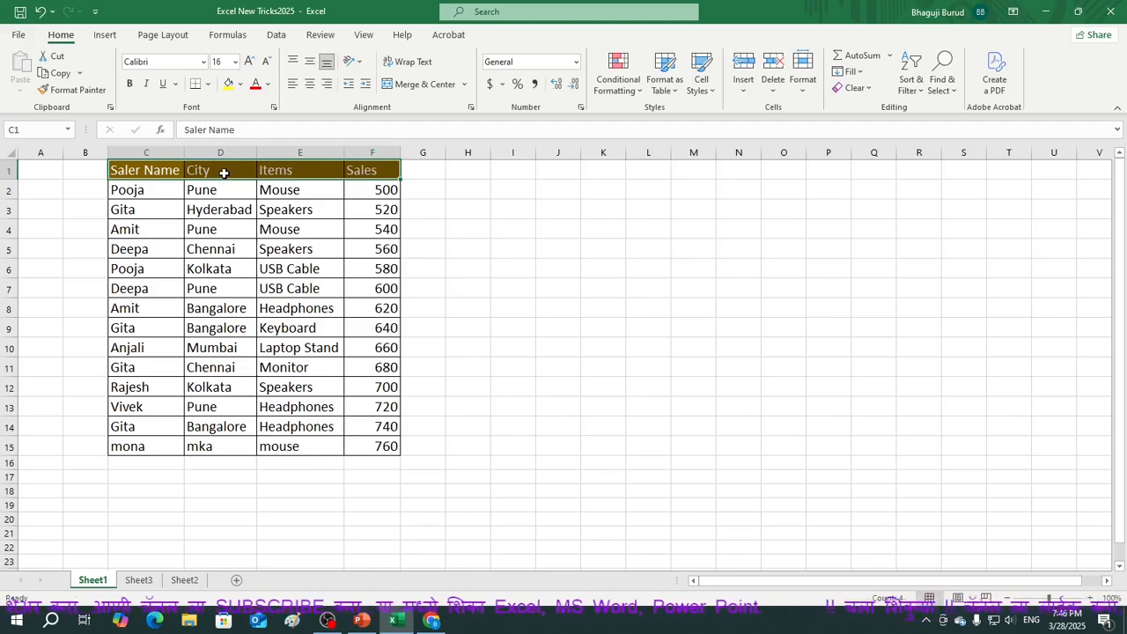
pyautogui.rightClick(224, 172)
pyautogui.click(263, 206)
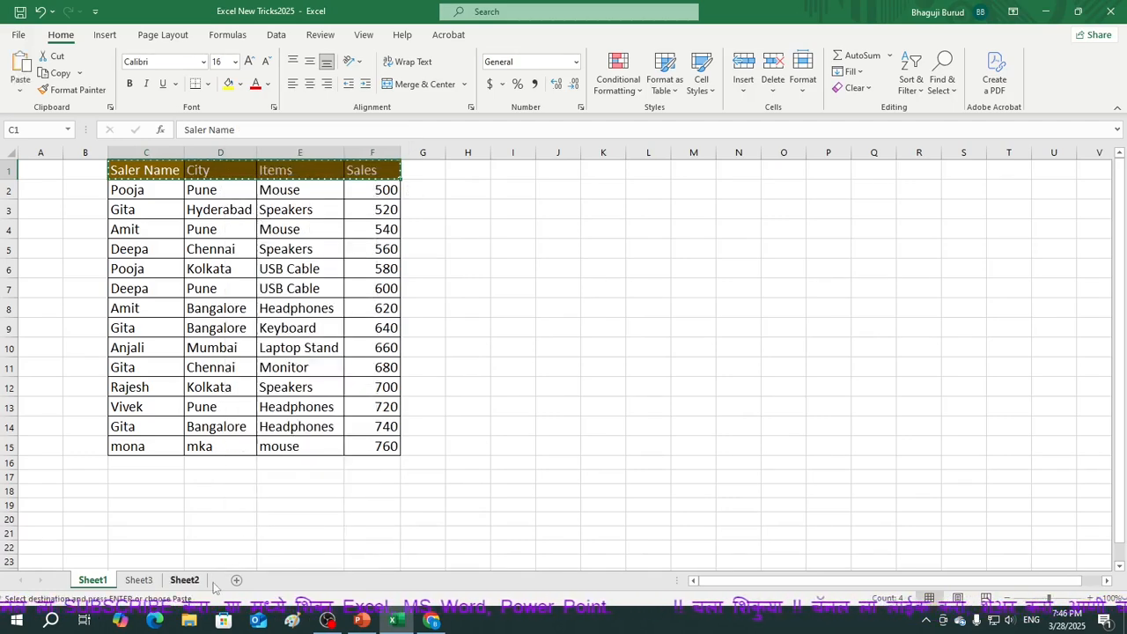
pyautogui.click(139, 580)
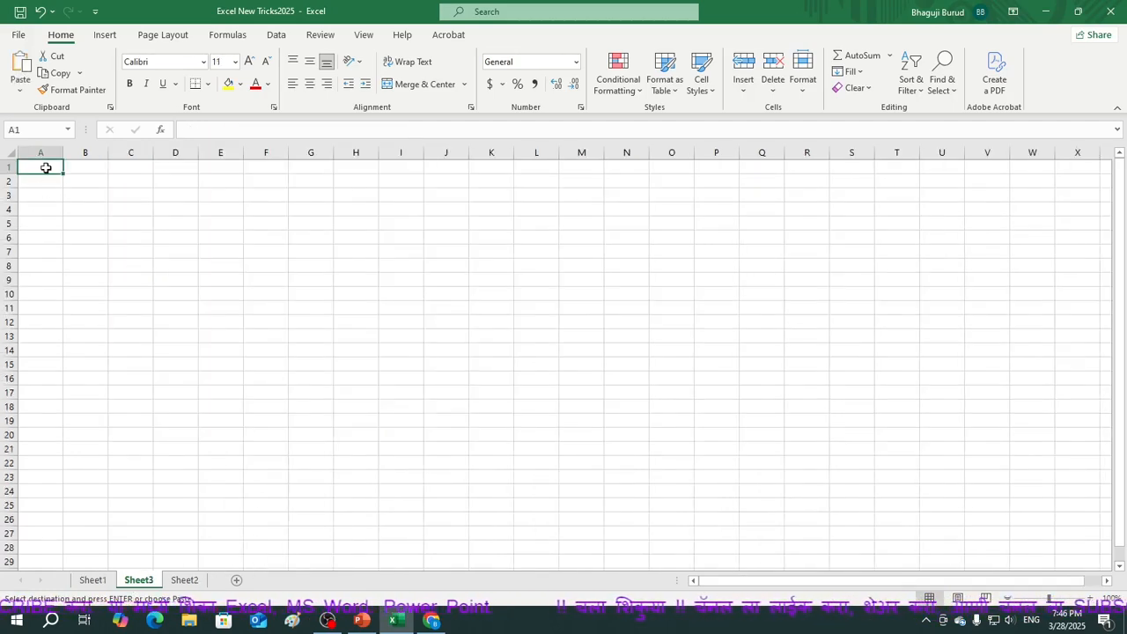
pyautogui.rightClick(47, 169)
pyautogui.click(82, 239)
pyautogui.click(418, 356)
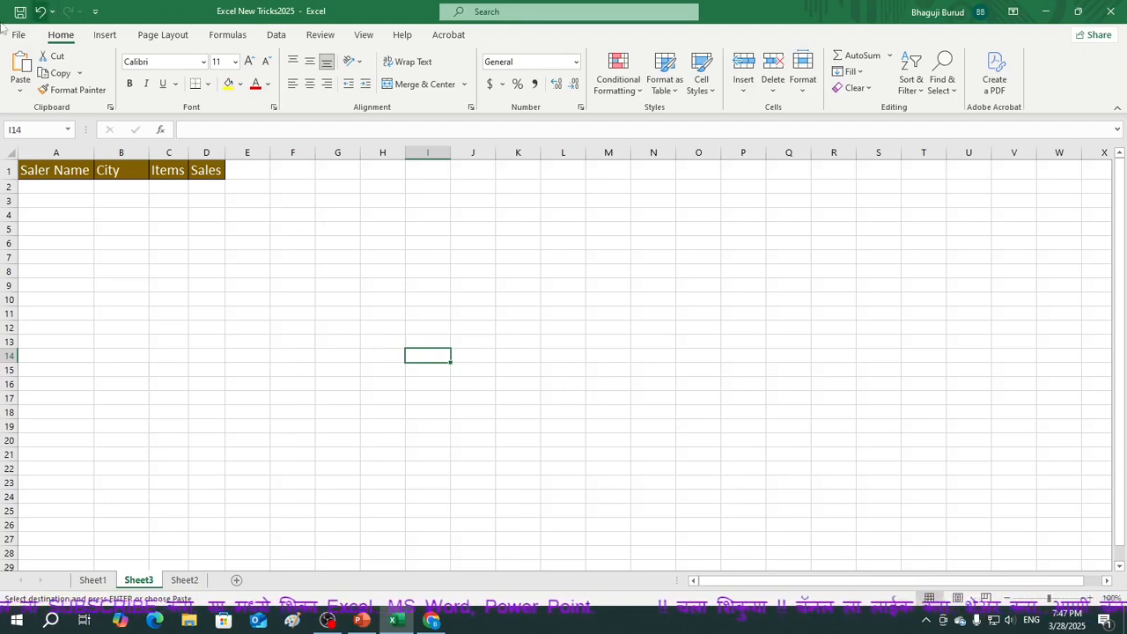
# Add the Form... command from All Commands to the Quick Access Toolbar.
pyautogui.click(95, 11)
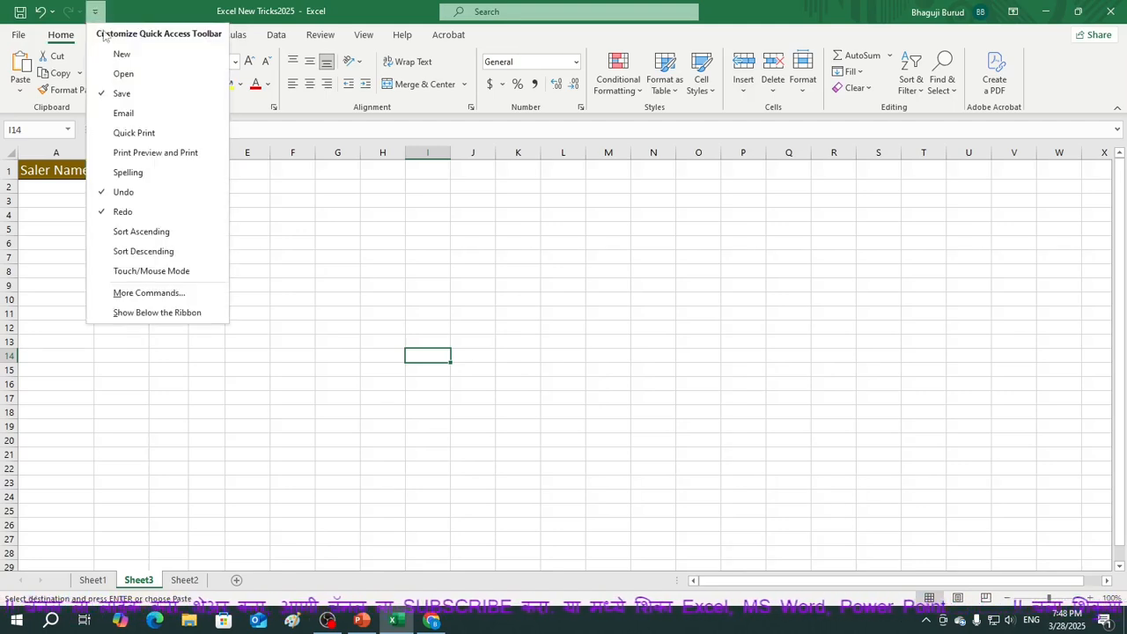
pyautogui.click(148, 292)
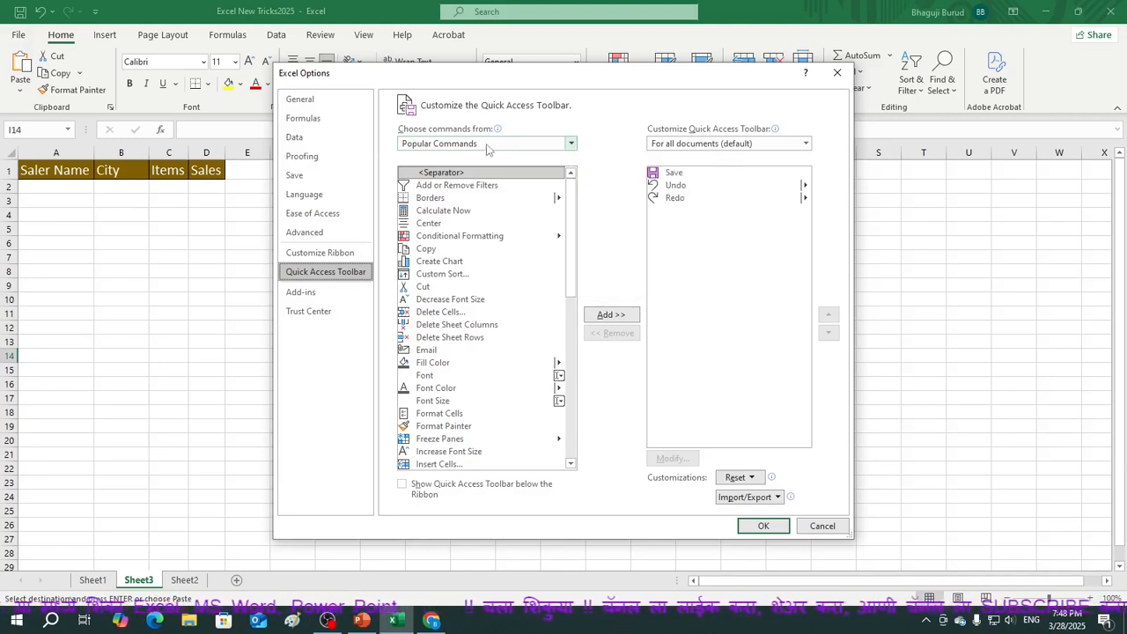
pyautogui.click(572, 145)
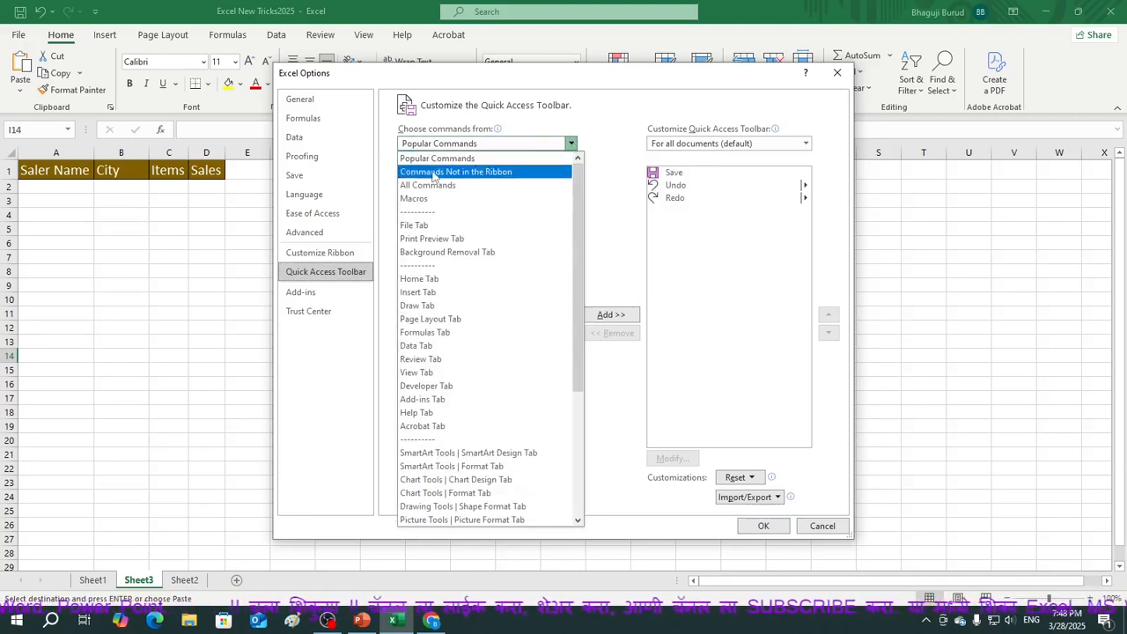
pyautogui.click(494, 185)
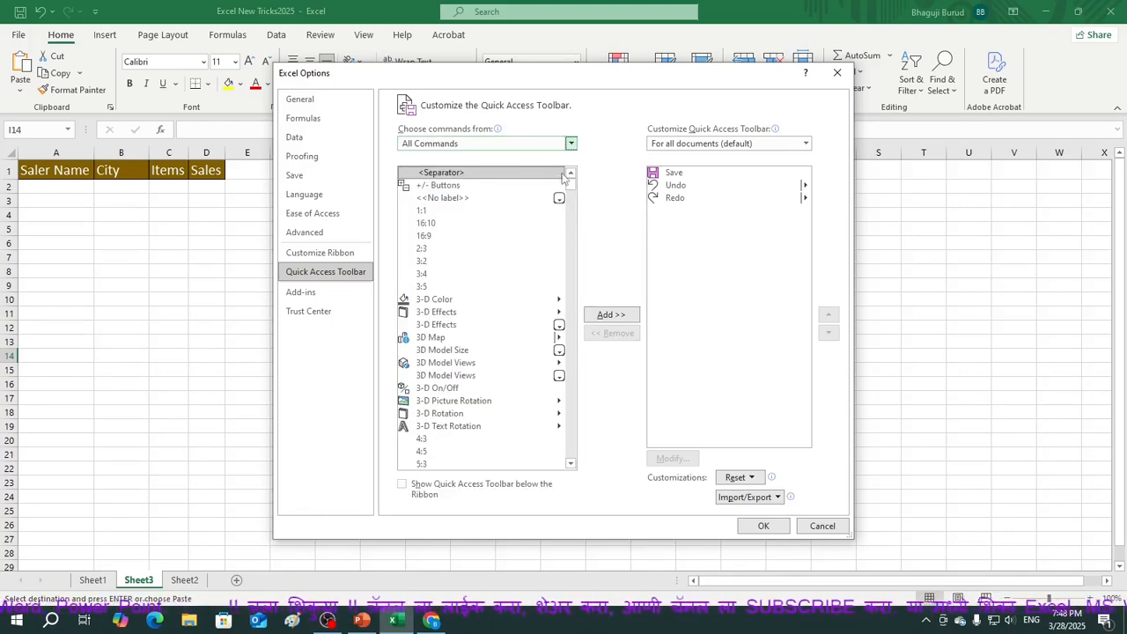
pyautogui.moveTo(570, 188); pyautogui.dragTo(571, 276)
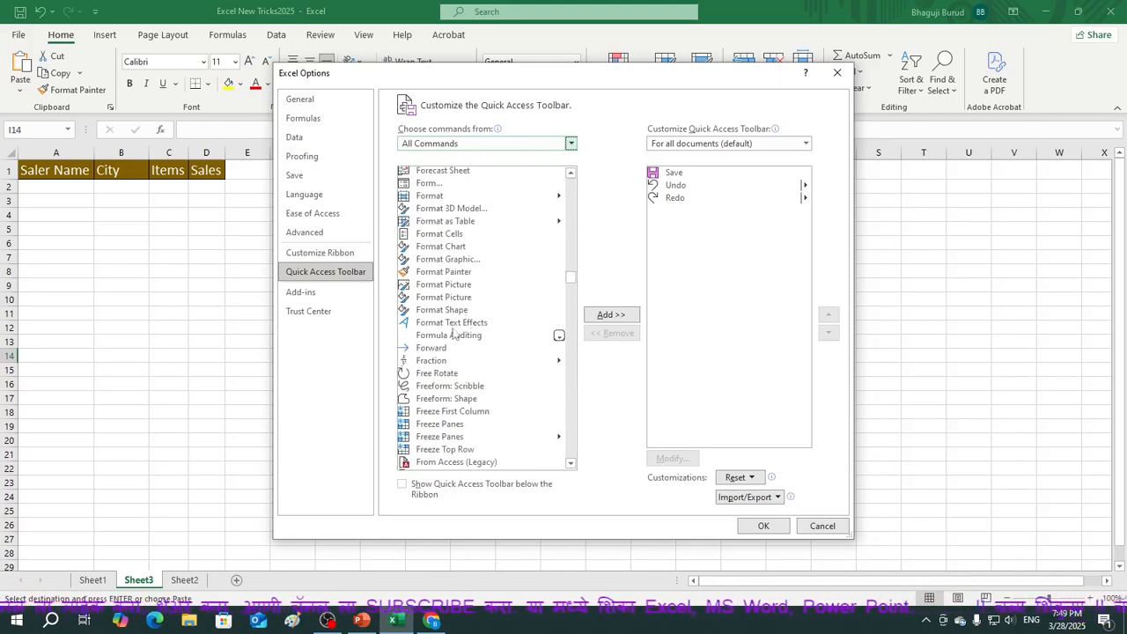
pyautogui.click(429, 184)
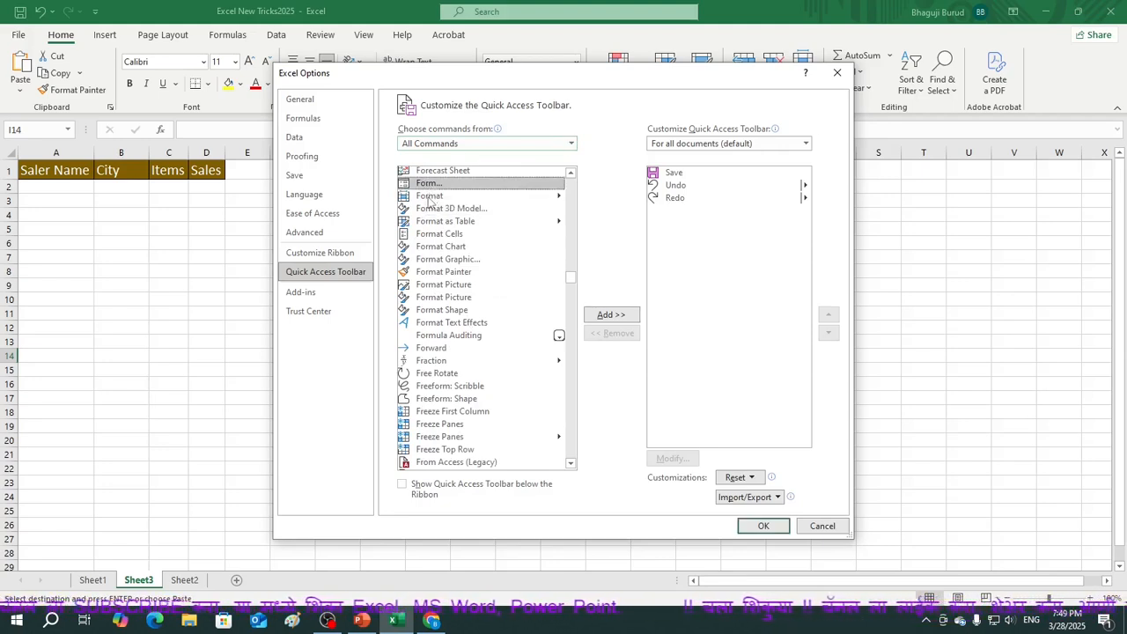
pyautogui.click(609, 315)
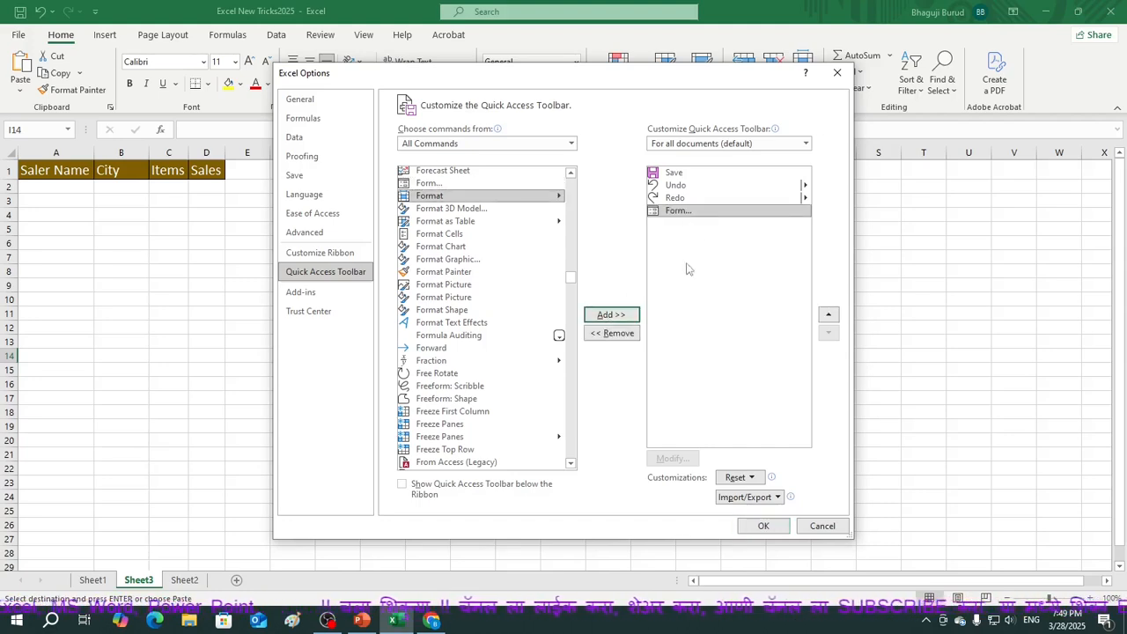
pyautogui.click(762, 525)
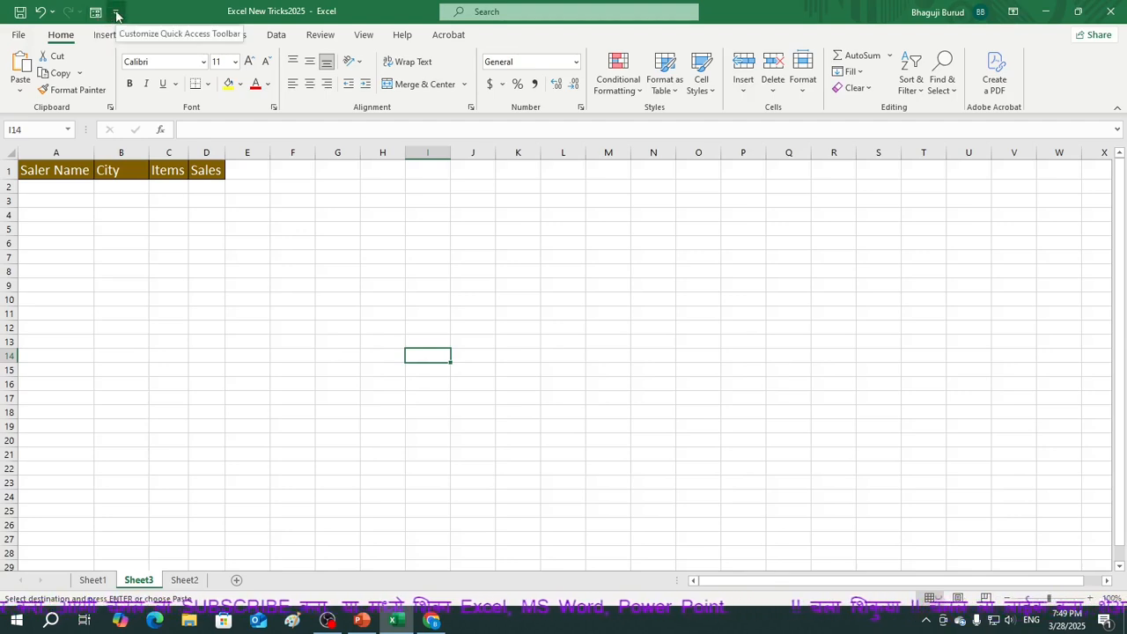
# Remove the Form command from the Quick Access Toolbar.
pyautogui.click(117, 14)
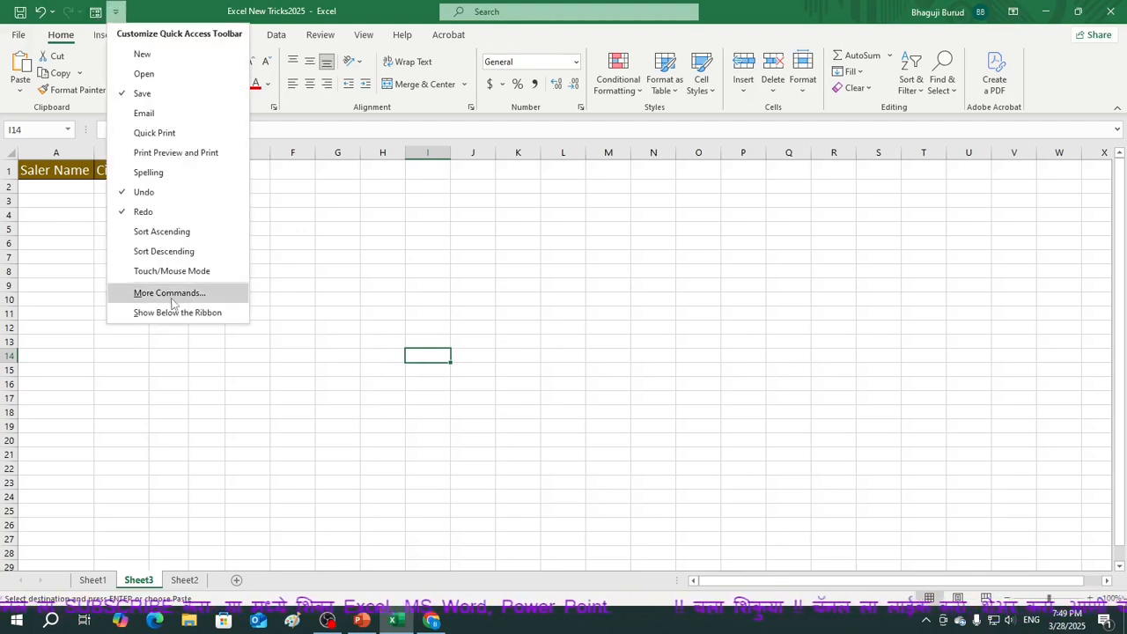
pyautogui.click(348, 245)
pyautogui.rightClick(96, 14)
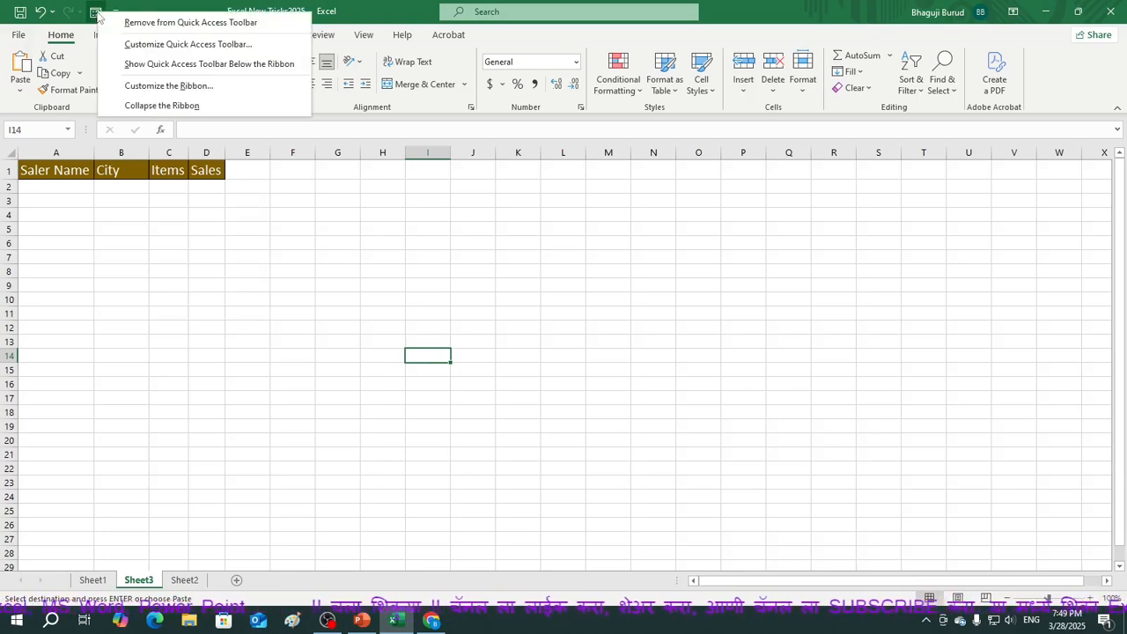
pyautogui.click(196, 23)
pyautogui.press('Left')
pyautogui.press('Left')
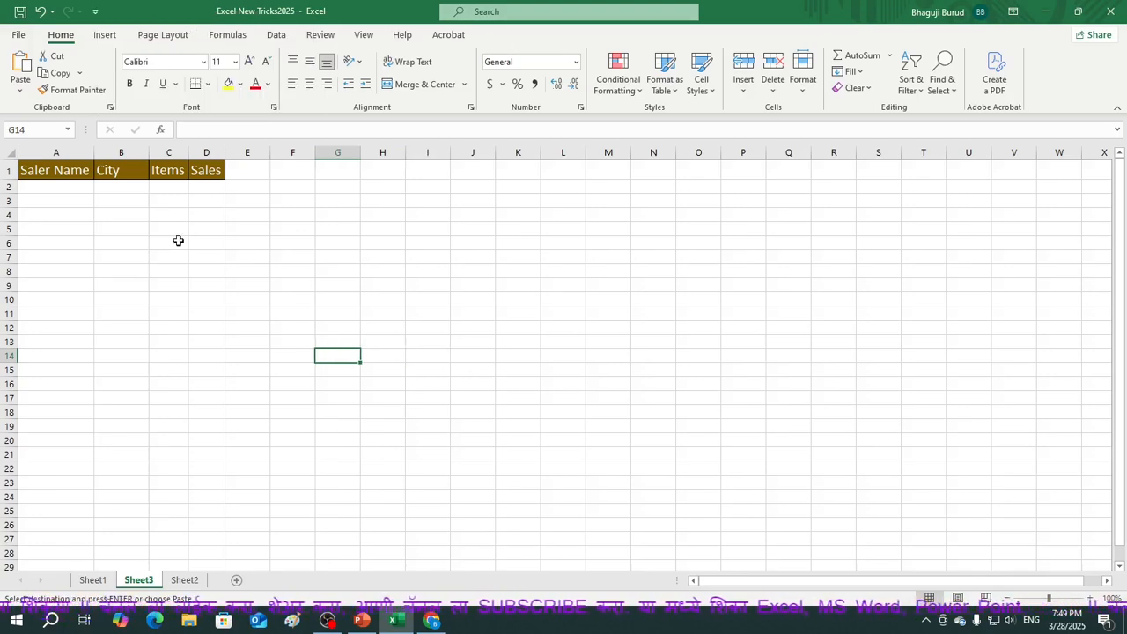
# Create a new custom ribbon tab after Home and add the Form... command from All Commands to its new group.
pyautogui.click(95, 12)
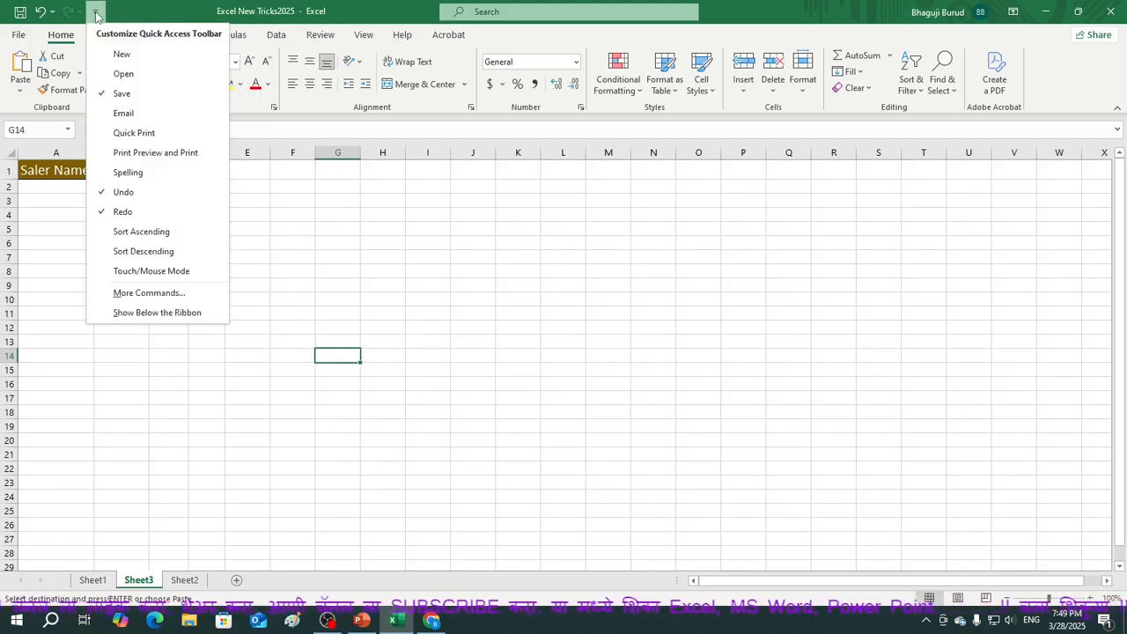
pyautogui.click(163, 294)
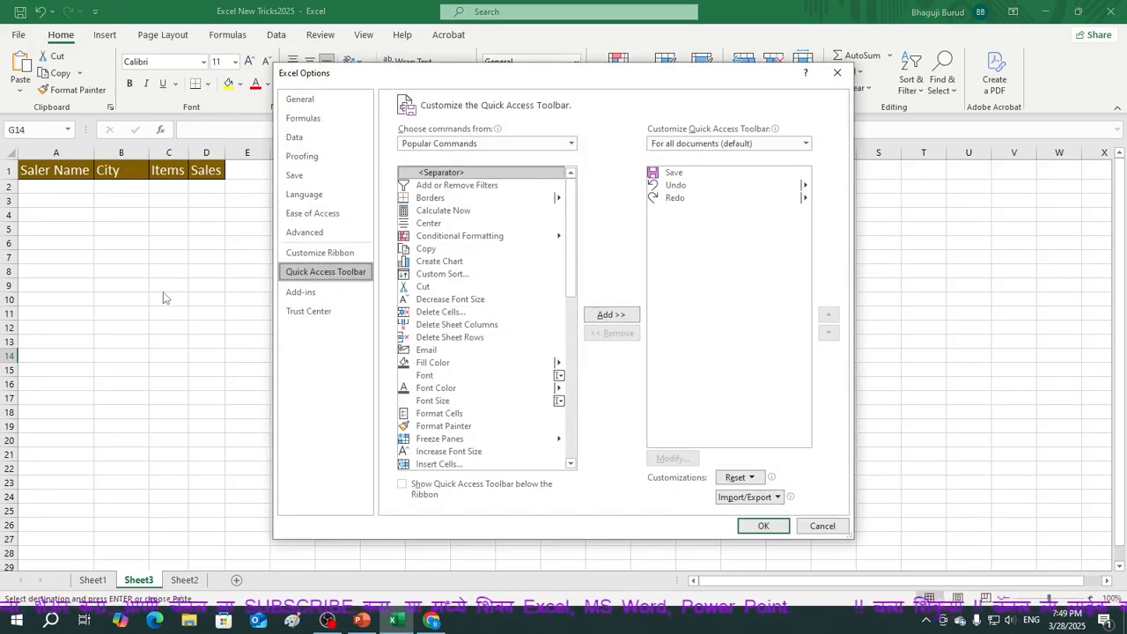
pyautogui.click(329, 254)
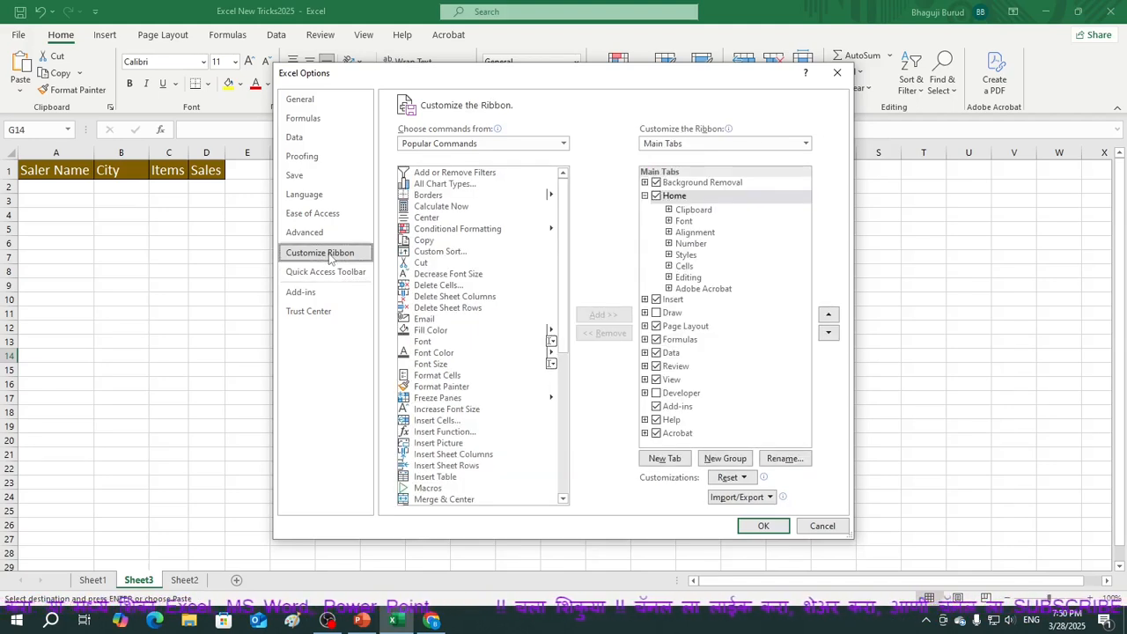
pyautogui.click(563, 144)
pyautogui.click(438, 188)
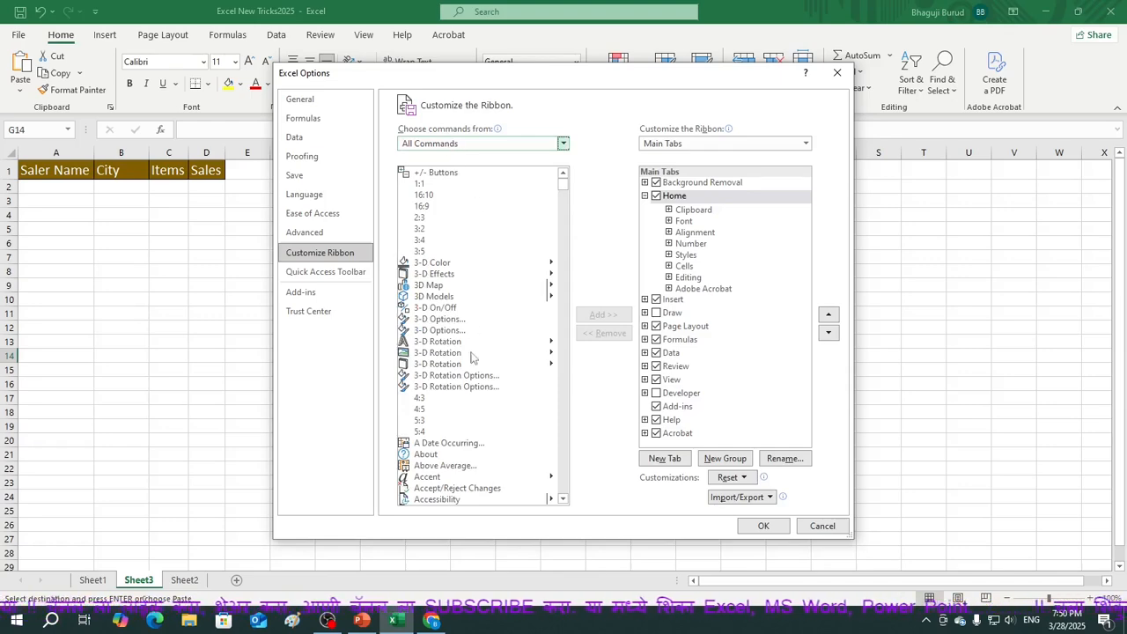
pyautogui.moveTo(563, 185); pyautogui.dragTo(569, 284)
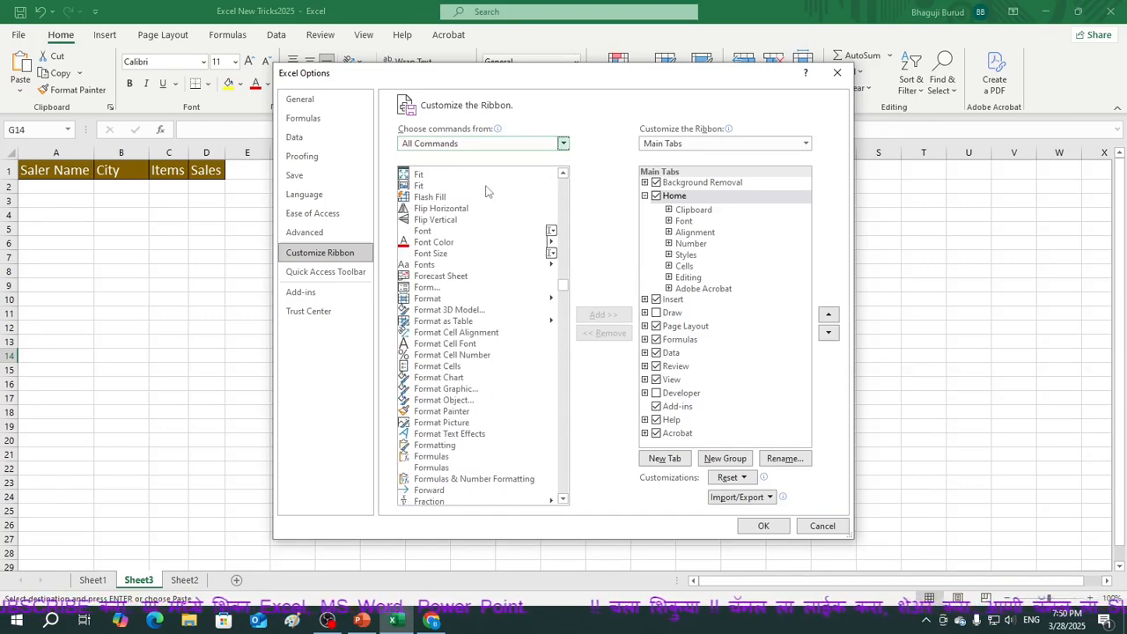
pyautogui.click(428, 288)
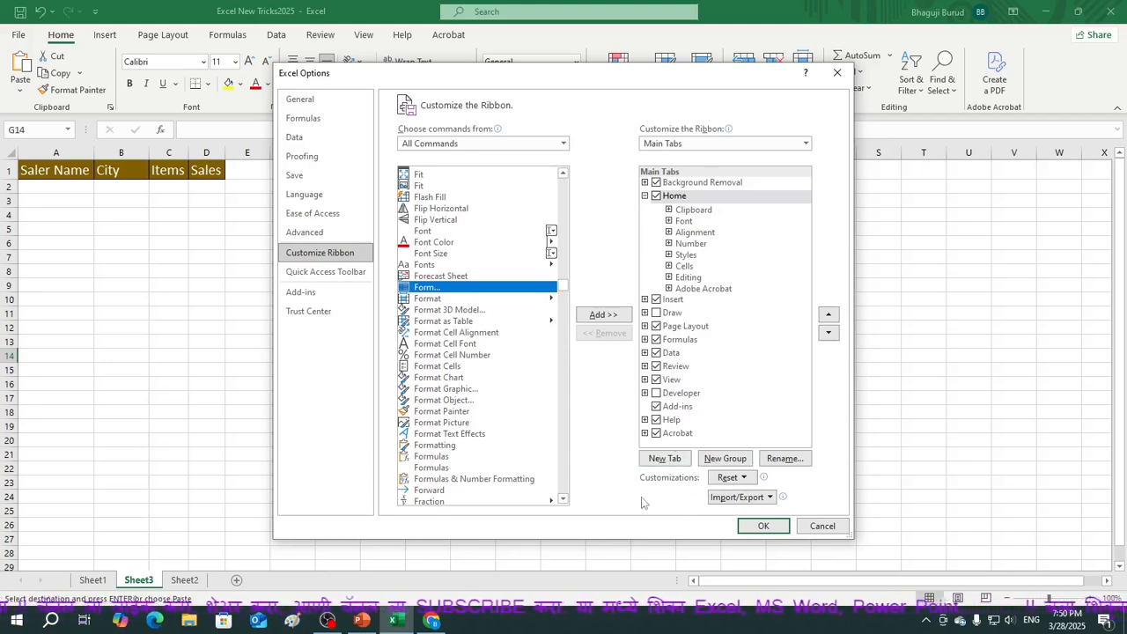
pyautogui.click(664, 459)
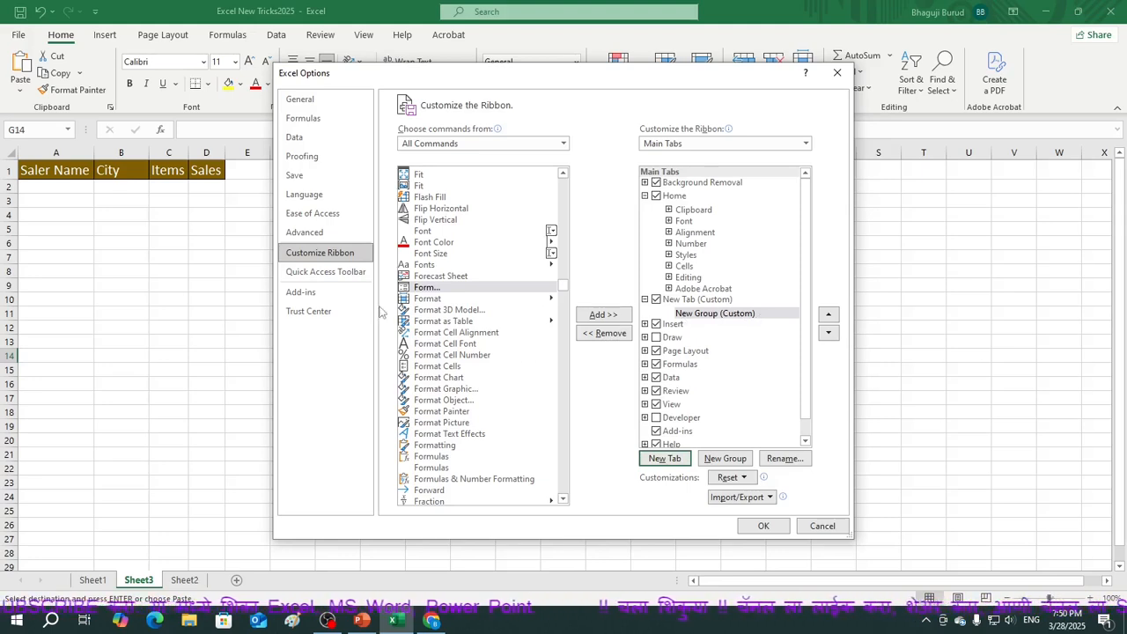
pyautogui.click(452, 288)
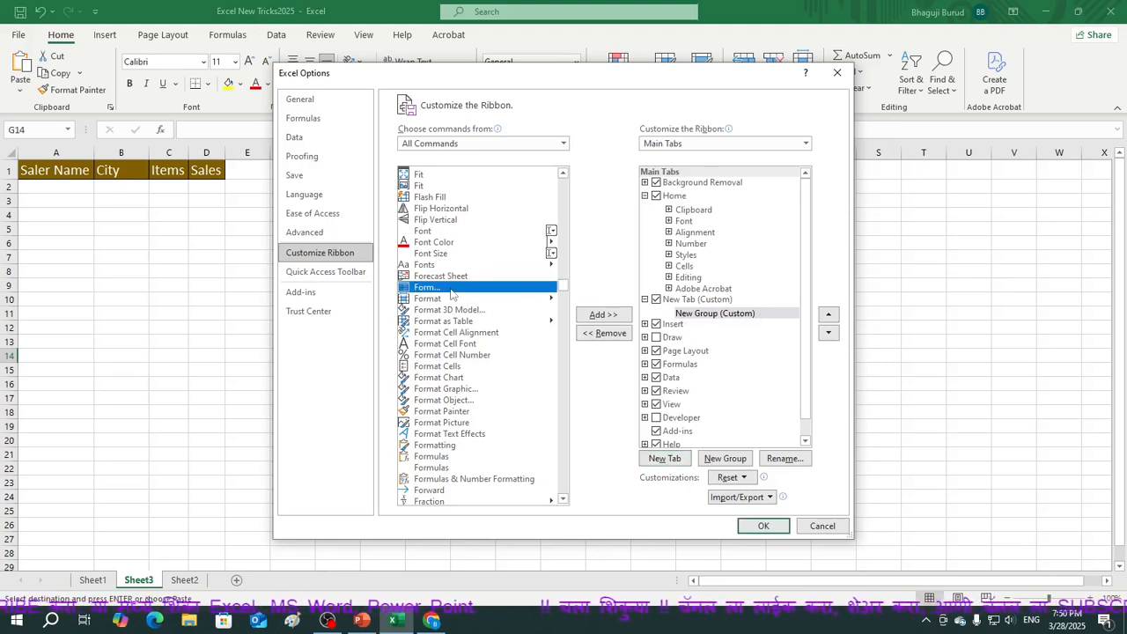
pyautogui.click(606, 315)
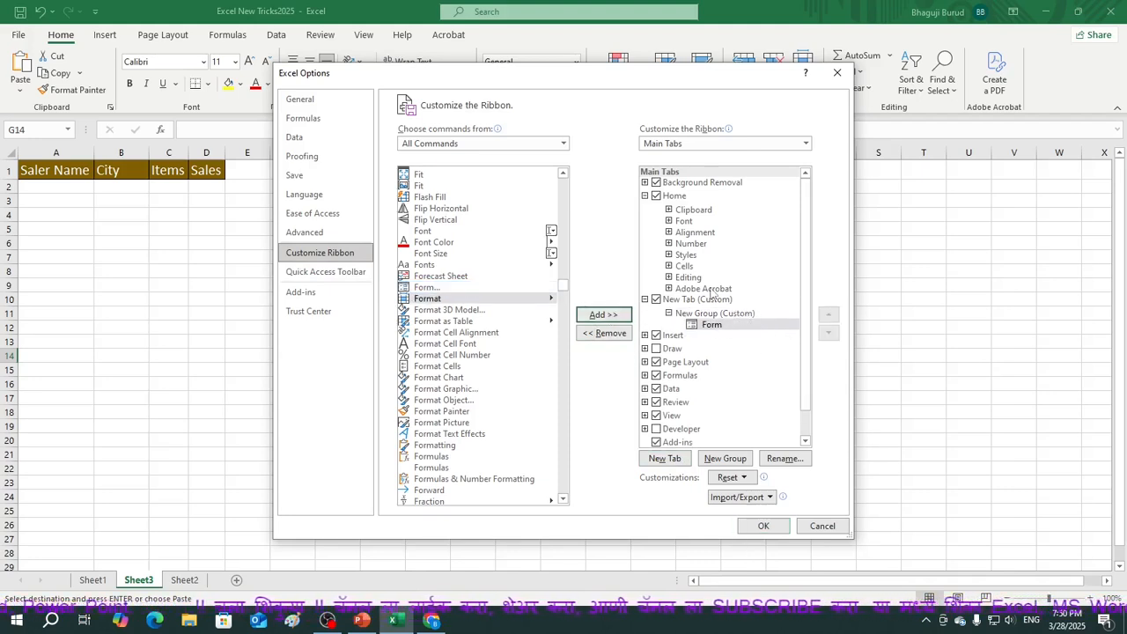
pyautogui.click(763, 525)
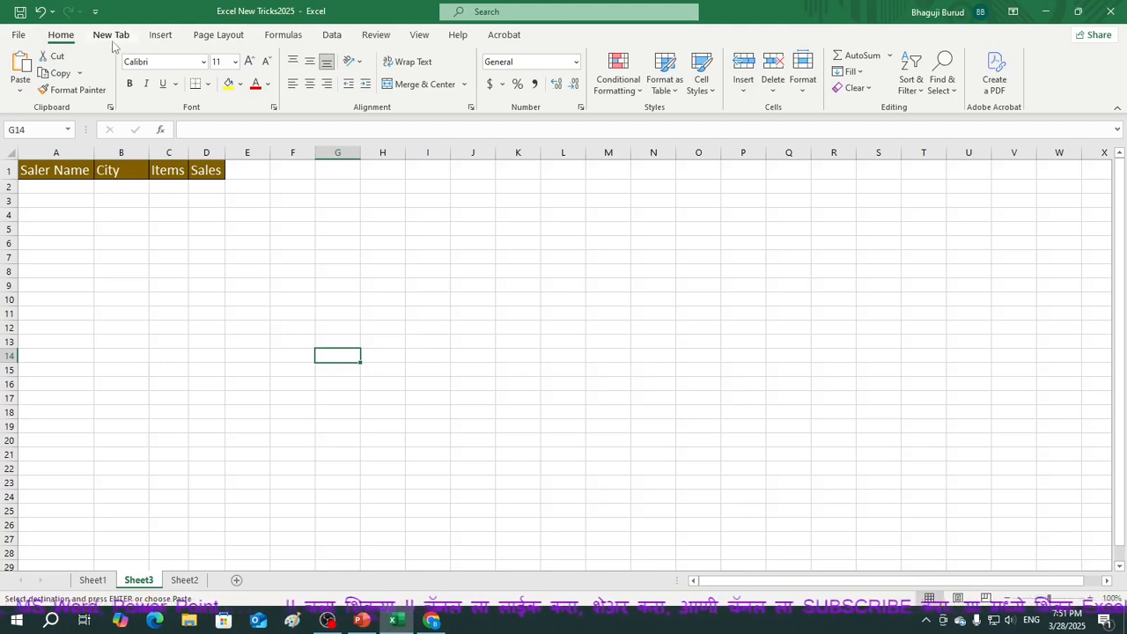
pyautogui.click(544, 365)
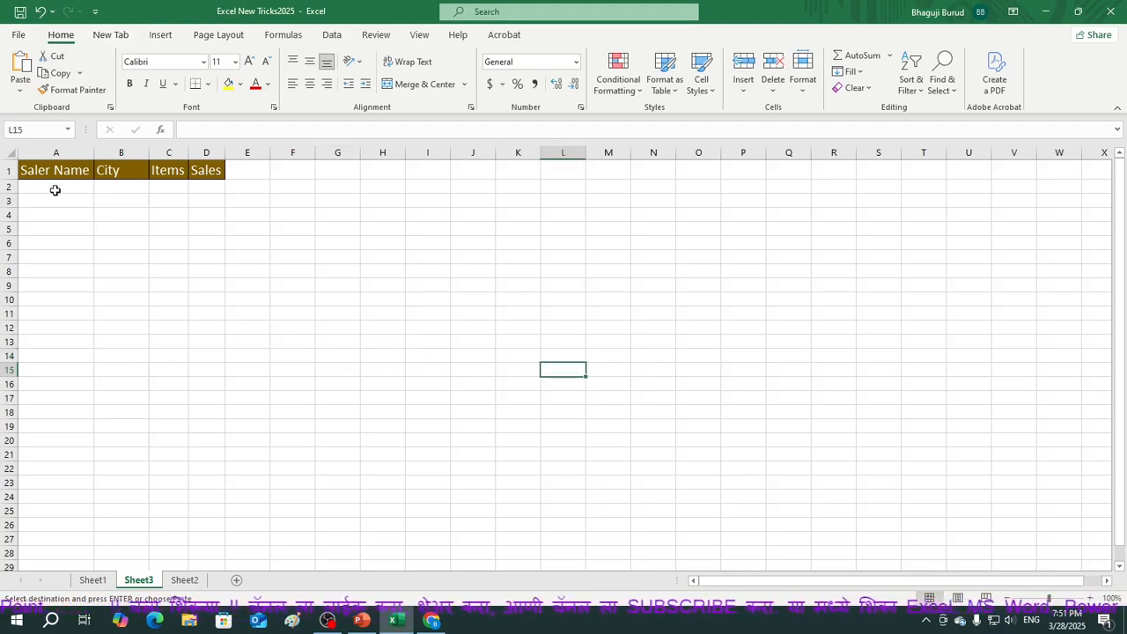
pyautogui.moveTo(29, 175); pyautogui.dragTo(224, 187)
pyautogui.moveTo(209, 314); pyautogui.dragTo(218, 325)
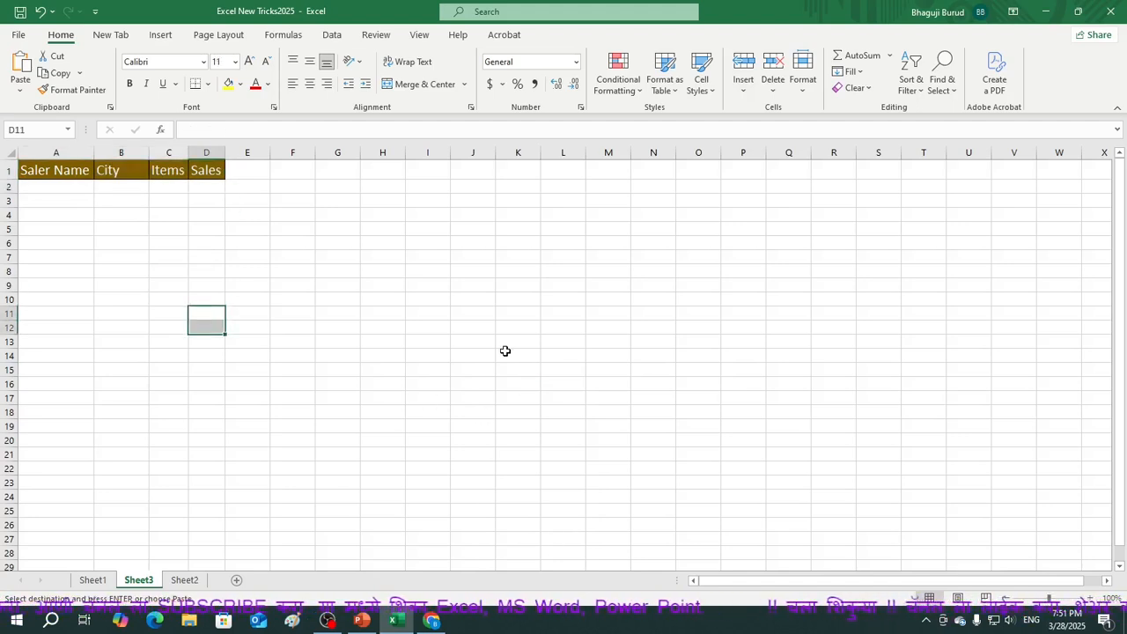
pyautogui.click(115, 36)
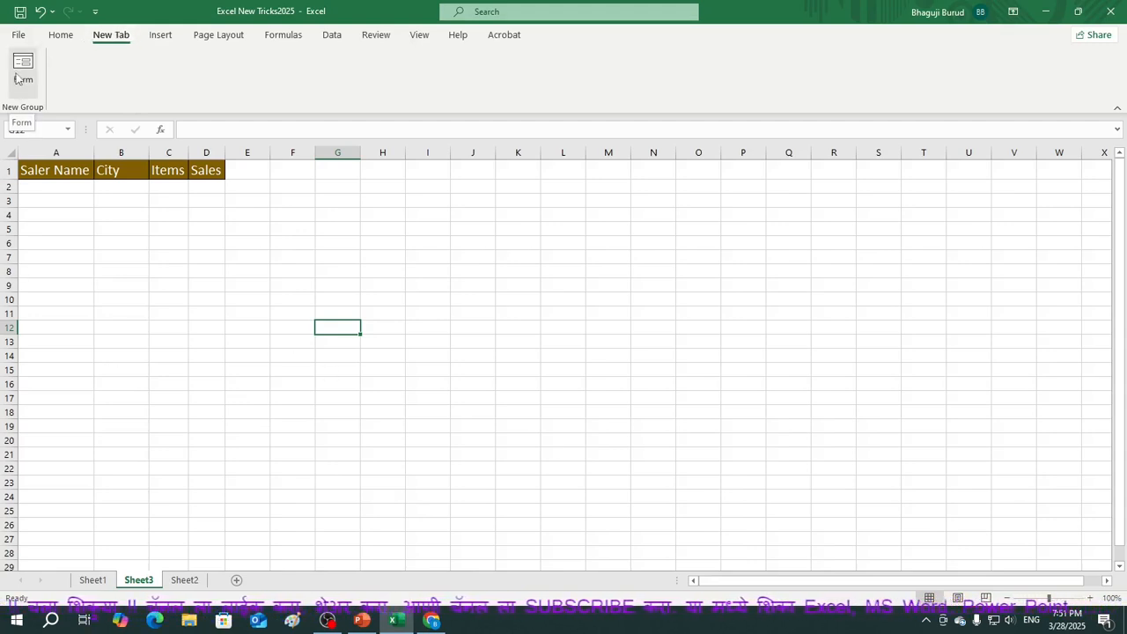
pyautogui.click(302, 360)
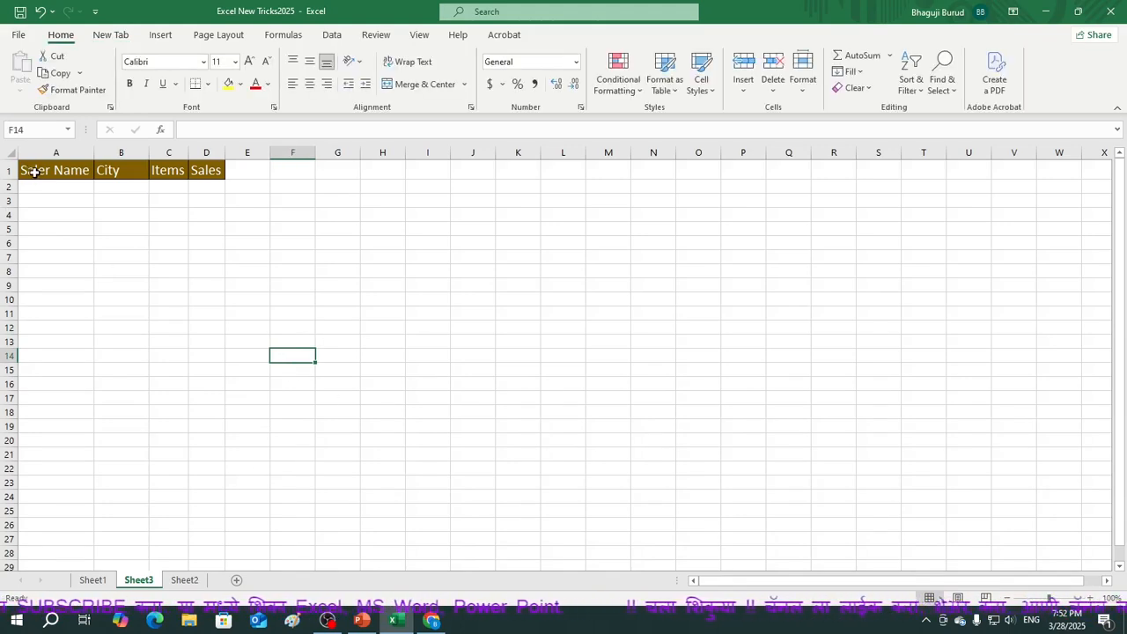
# Open the data entry form for the header cells A1:D1 on Sheet3, using the first row as column labels.
pyautogui.moveTo(35, 172); pyautogui.dragTo(208, 171)
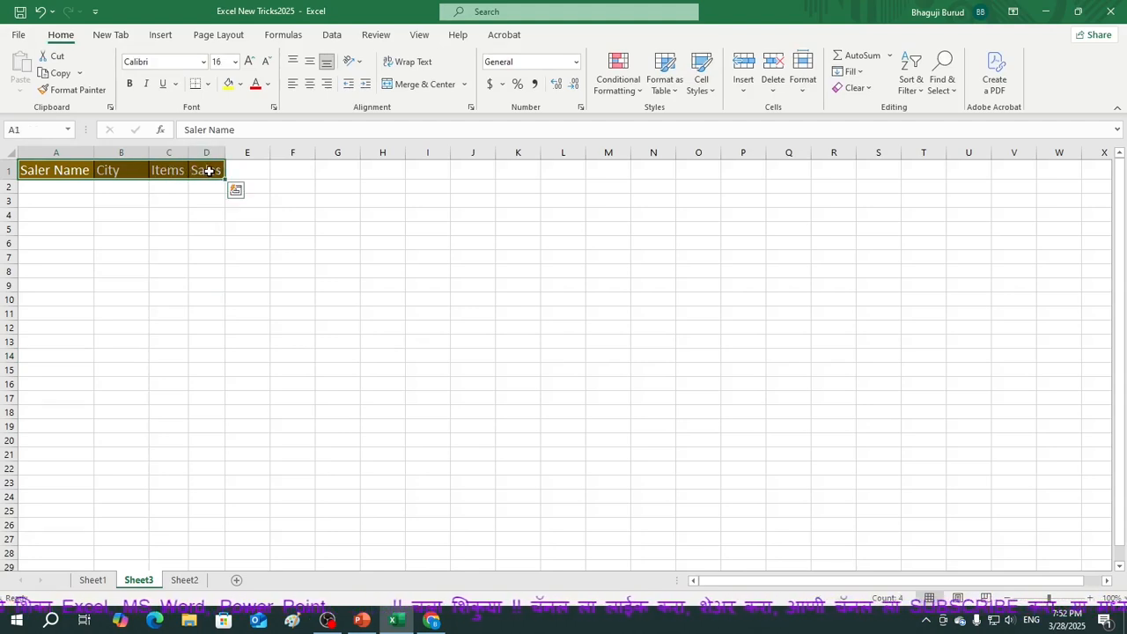
pyautogui.click(112, 37)
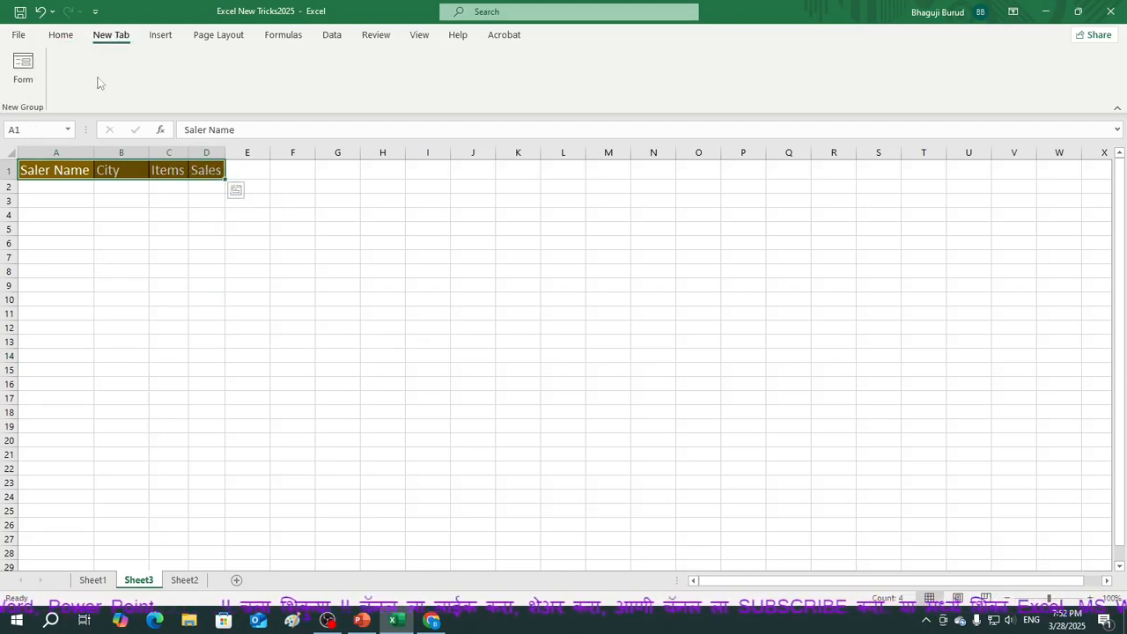
pyautogui.click(32, 76)
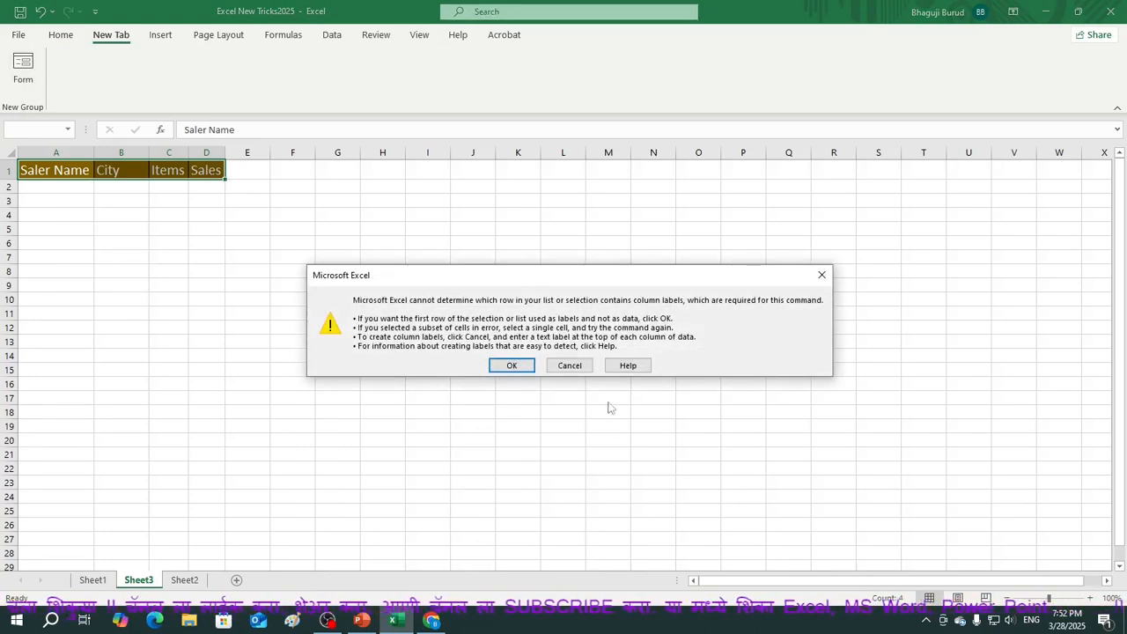
pyautogui.click(509, 367)
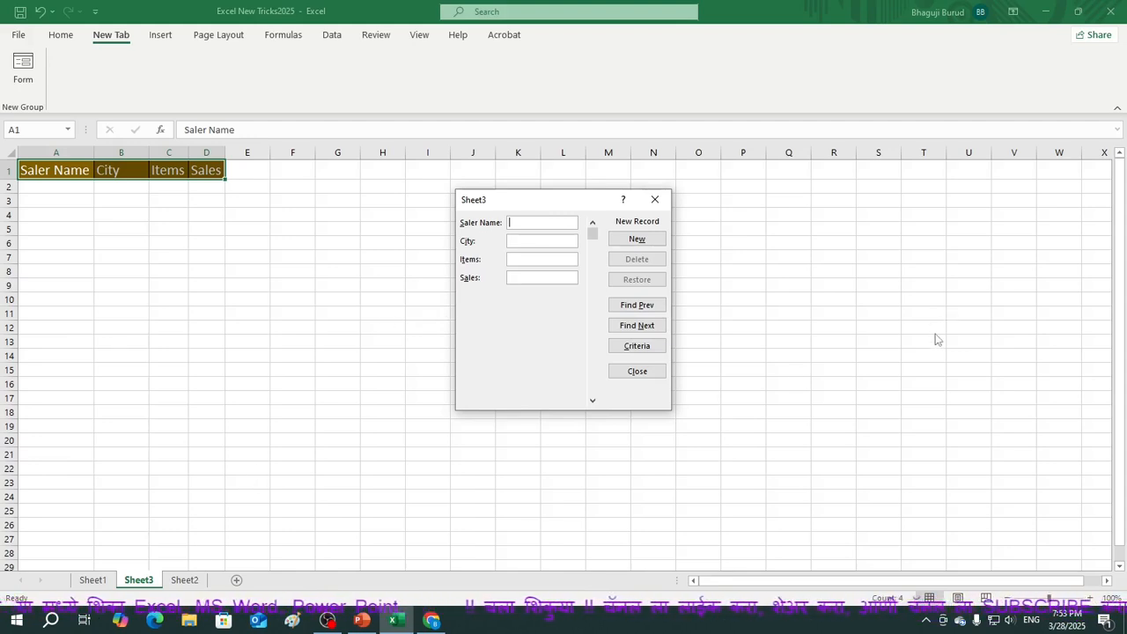
# Add a form record with a seller's first name, city pune, item mouse and sales 230.
pyautogui.write('Mona')
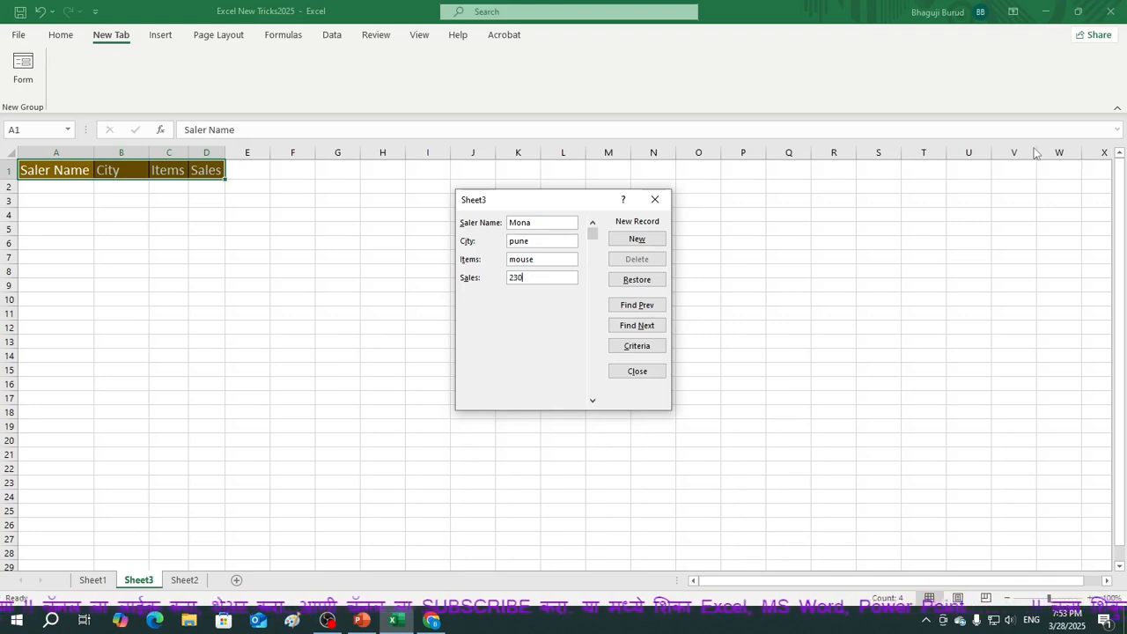
pyautogui.press('Return')
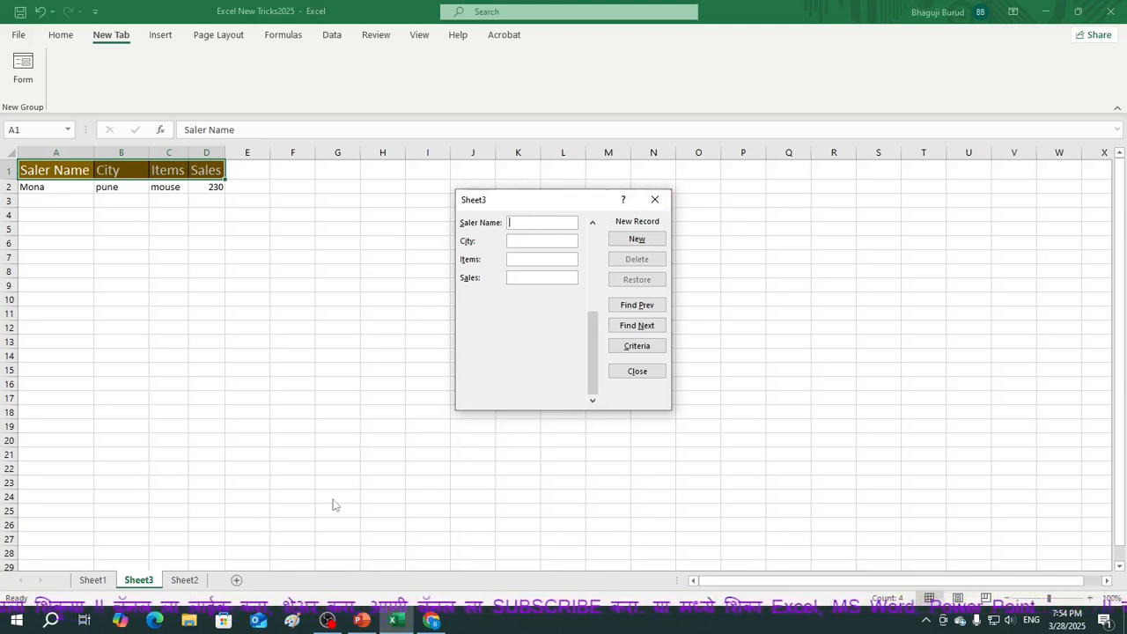
# Add a second form record with a seller's first name, city mumbai, item keyboard and sales 500.
pyautogui.write('namita')
pyautogui.press('Tab')
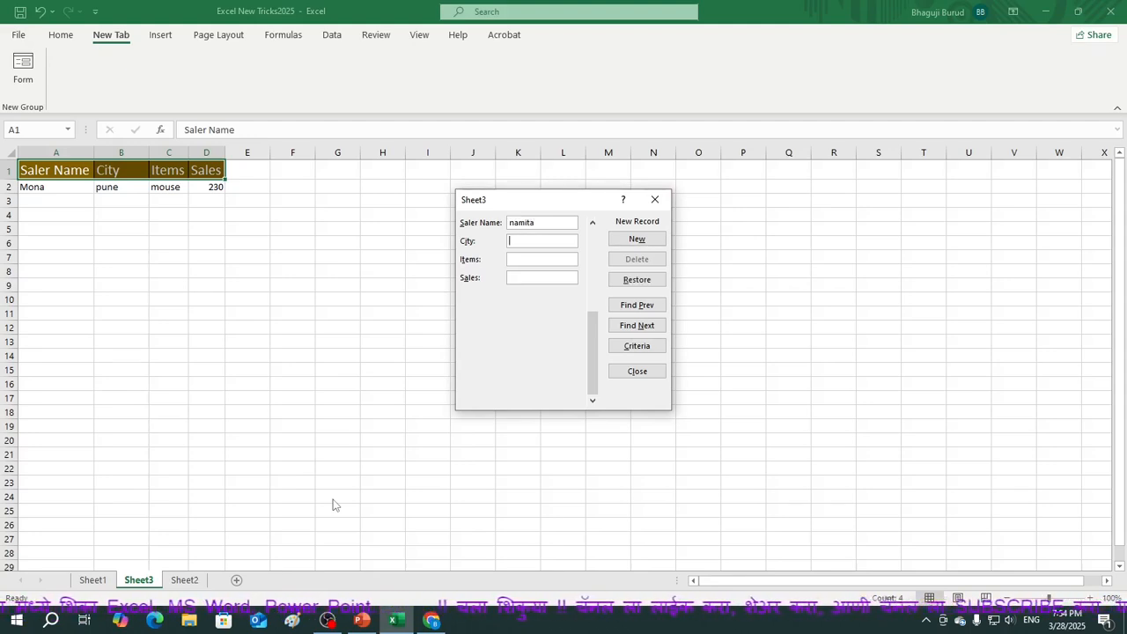
pyautogui.write('mumbai')
pyautogui.press('Tab')
pyautogui.write('500')
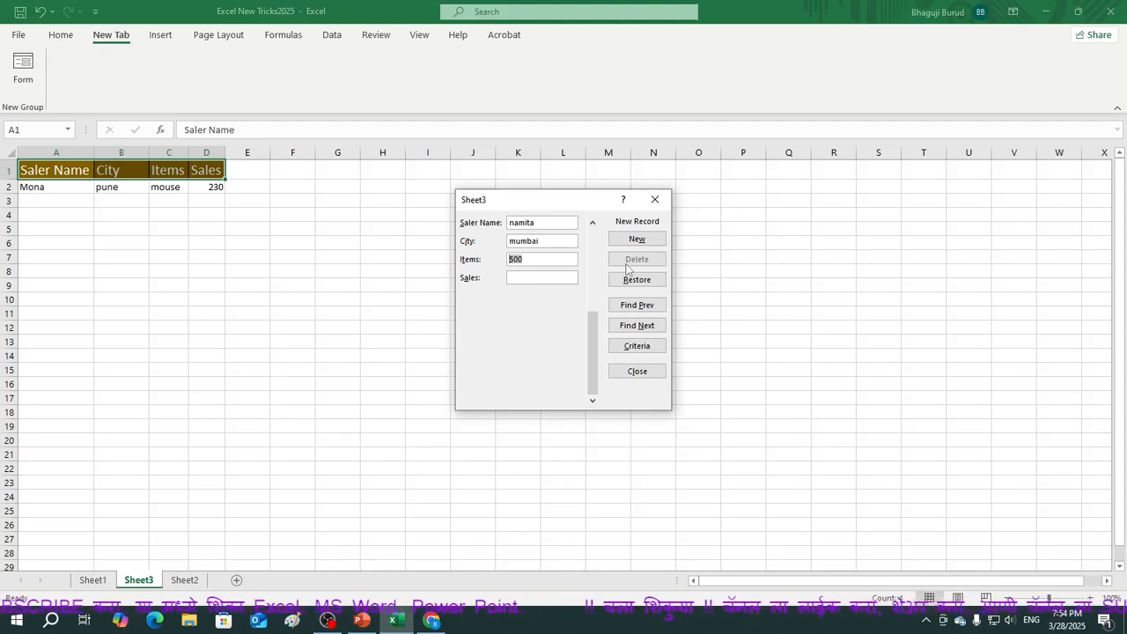
pyautogui.write('keyboard')
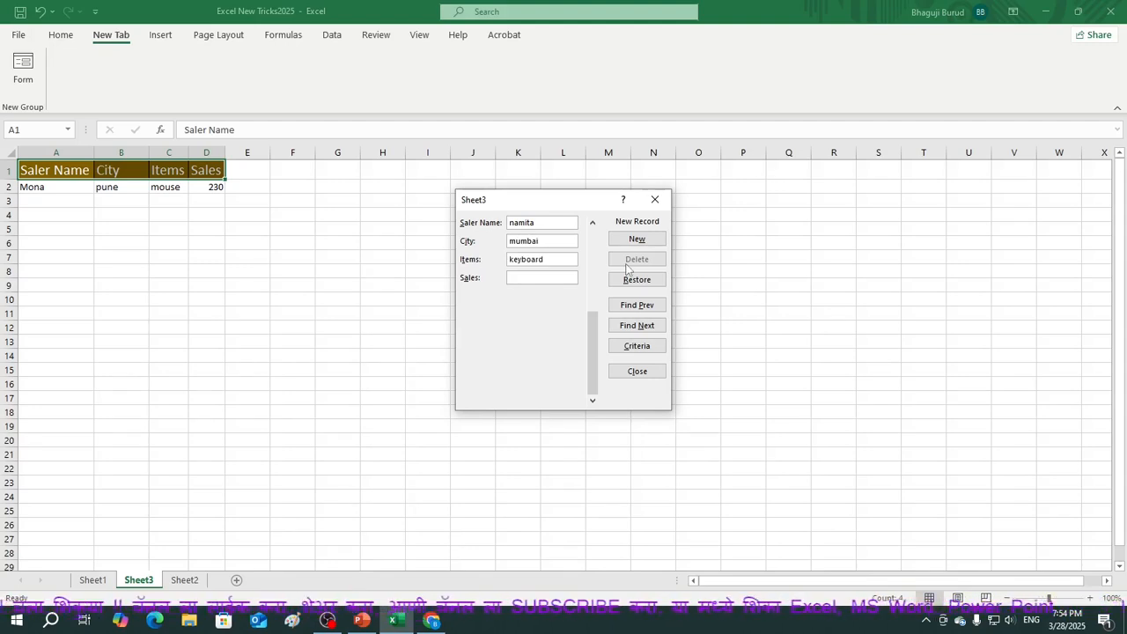
pyautogui.click(513, 275)
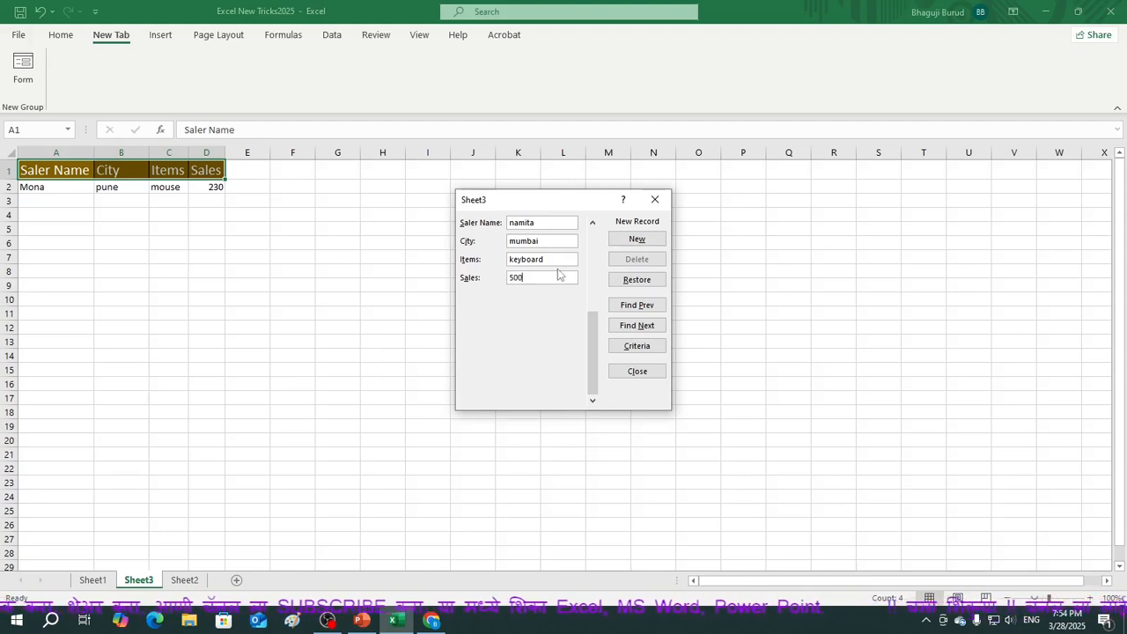
pyautogui.click(638, 239)
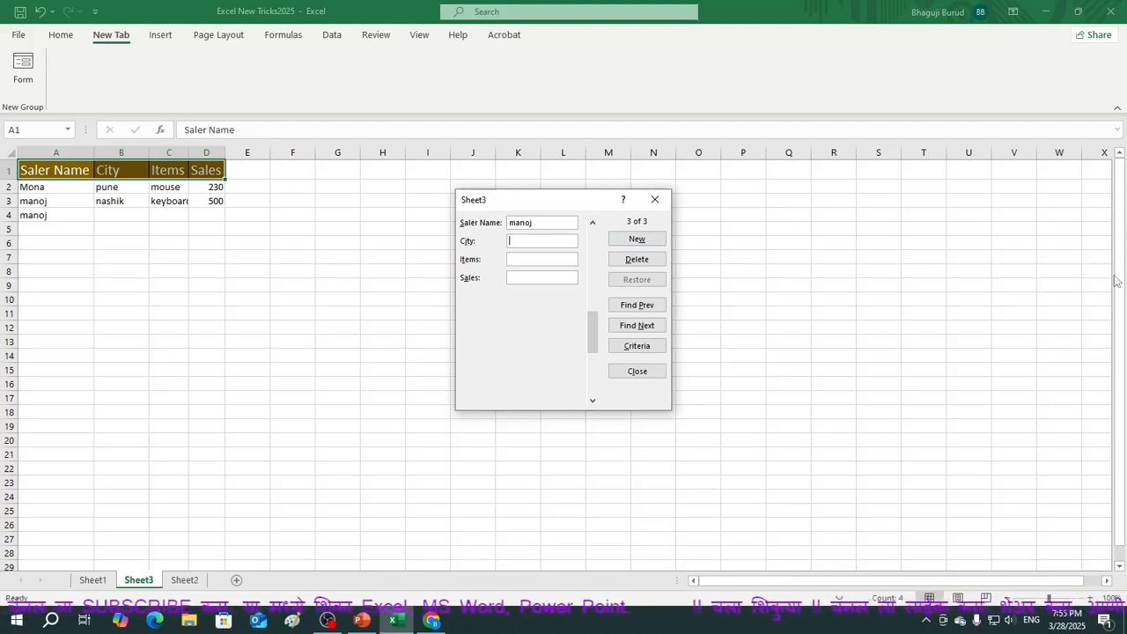
# Complete the third form record with city Nasjhik, item keyboard and sales 400, and start a new record.
pyautogui.write('Nas')
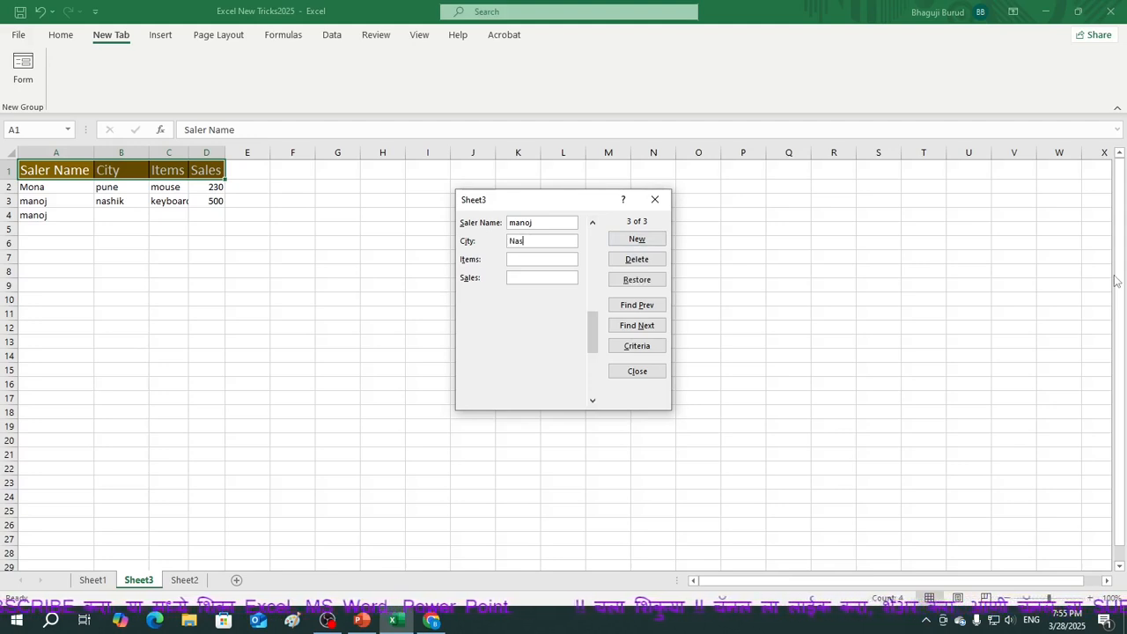
pyautogui.write('jhik')
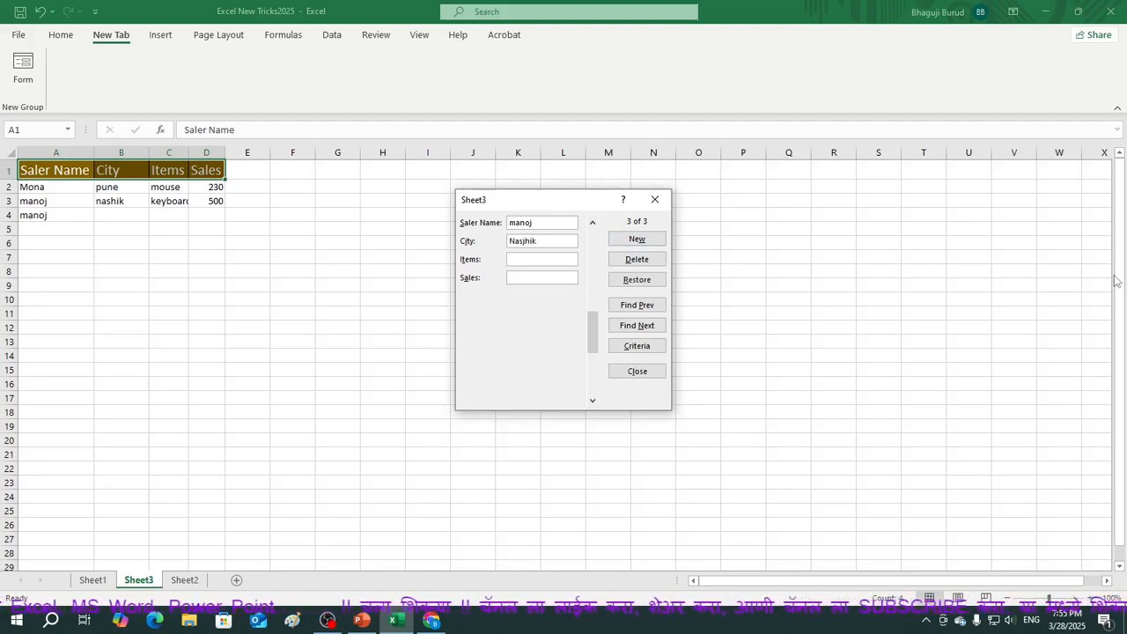
pyautogui.press('Tab')
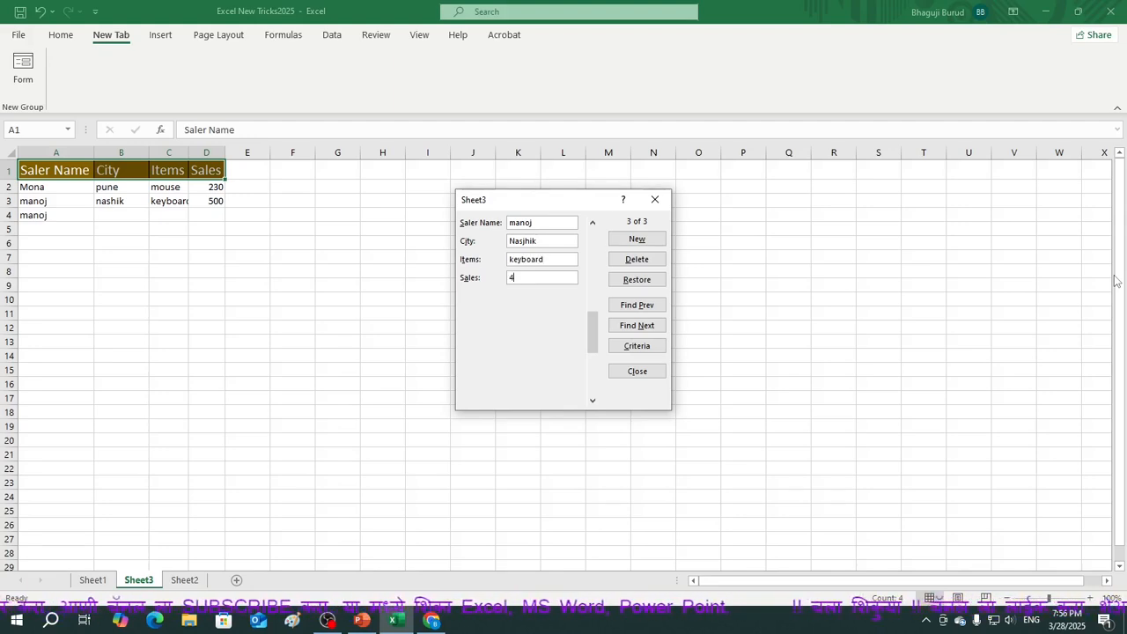
pyautogui.click(637, 239)
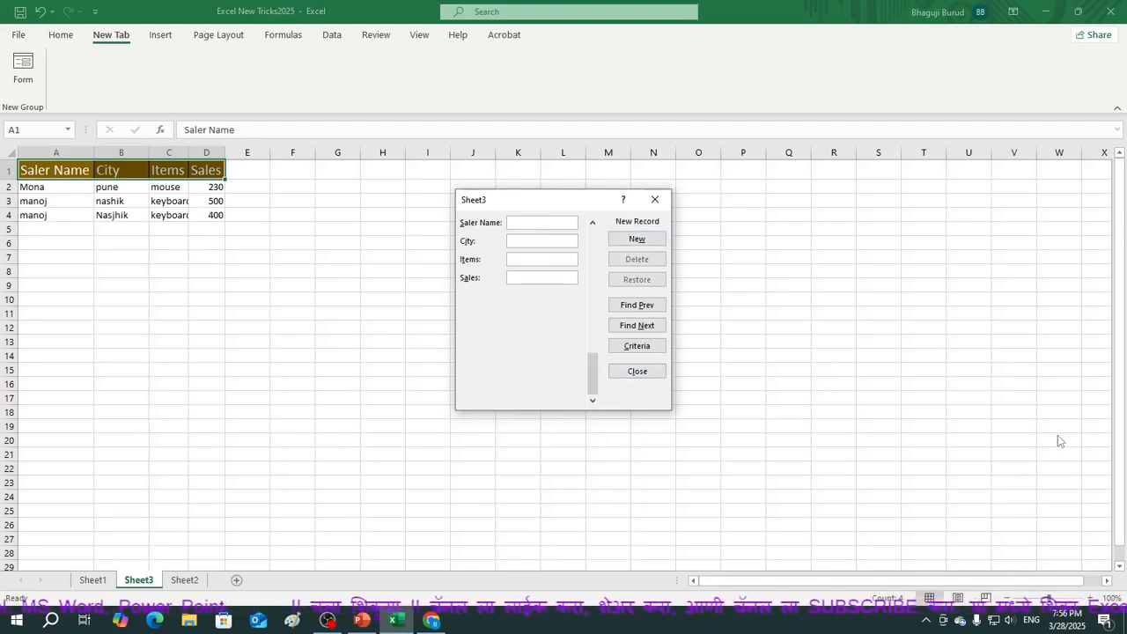
# Add a fourth form record with a seller's first name, city satara, item moniter and sales 700.
pyautogui.write('kavita')
pyautogui.press('Tab')
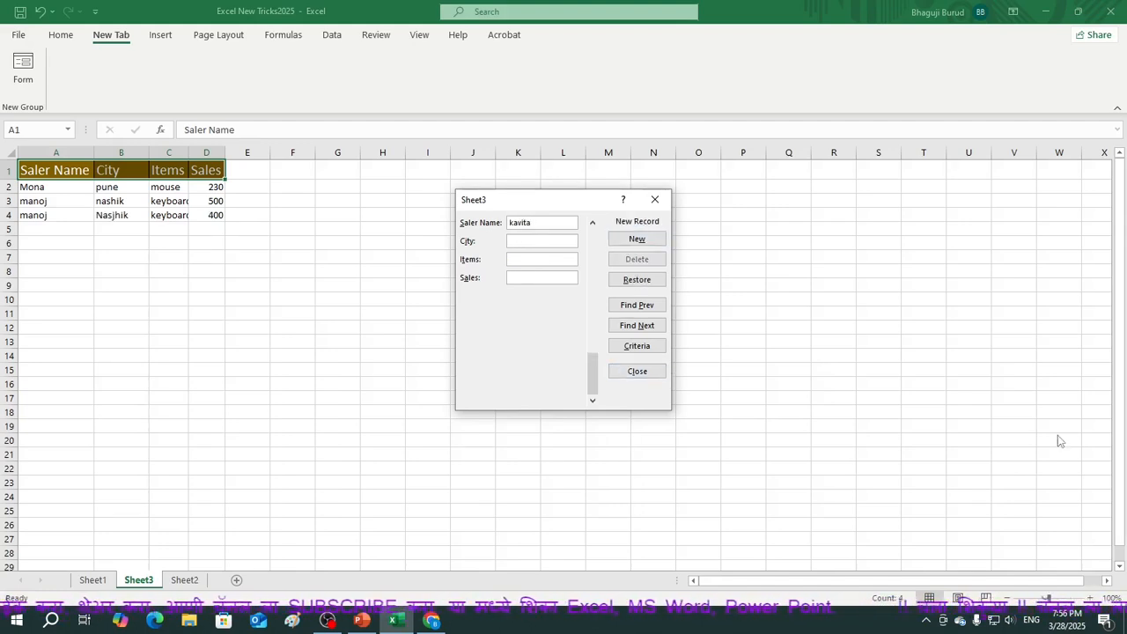
pyautogui.write('satar')
pyautogui.write('moniter')
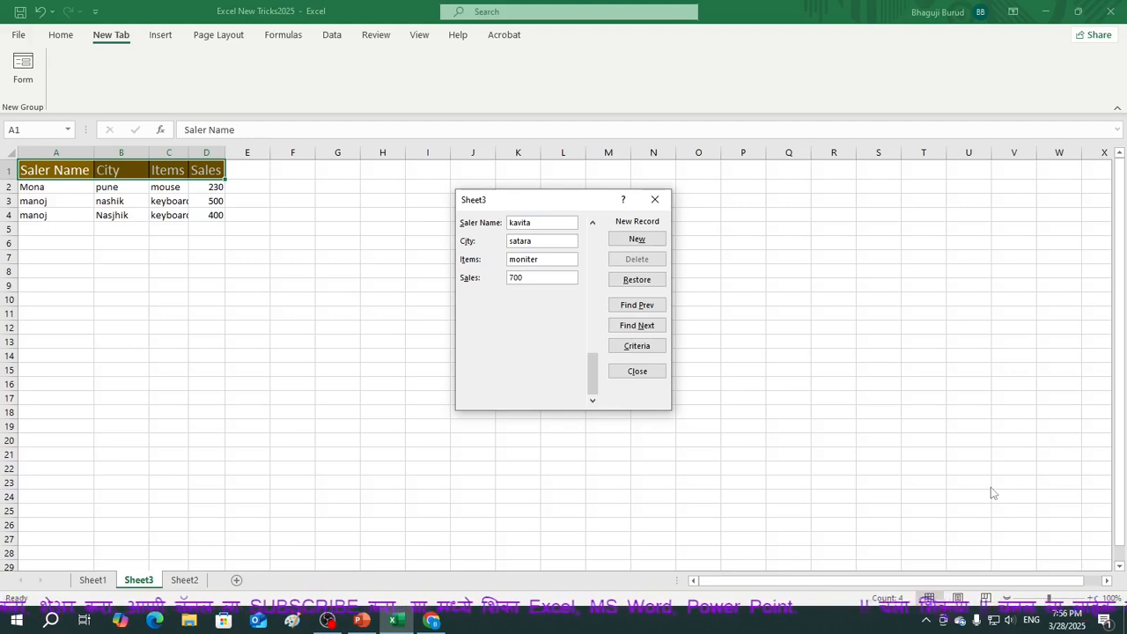
pyautogui.press('Return')
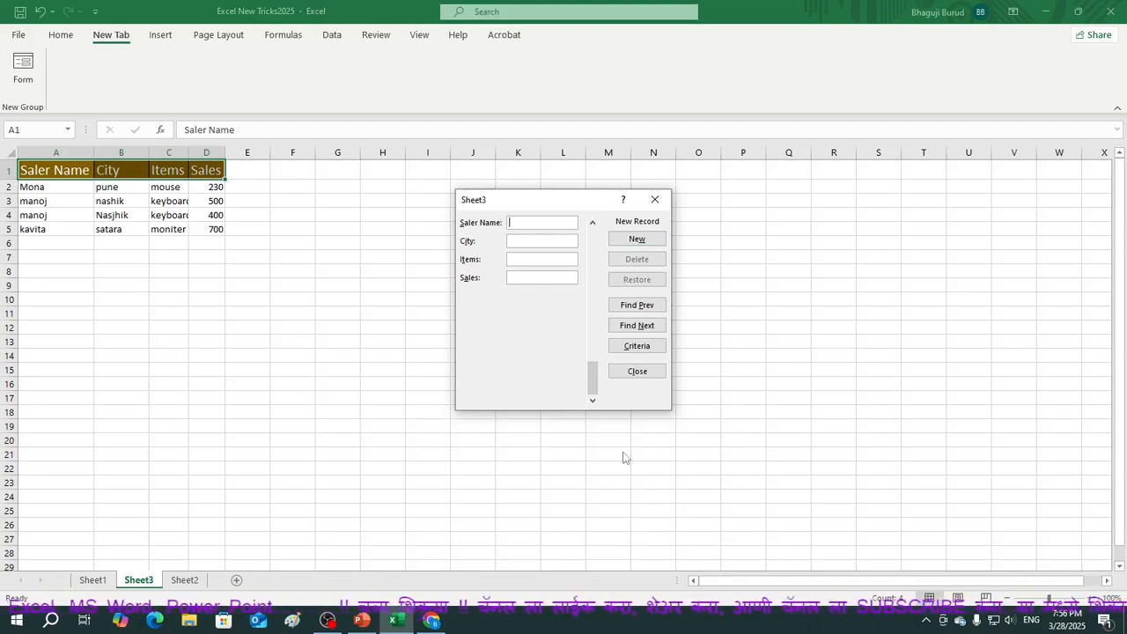
# Close the record form and add the header Date in cell G1 of Sheet1.
pyautogui.press('Escape')
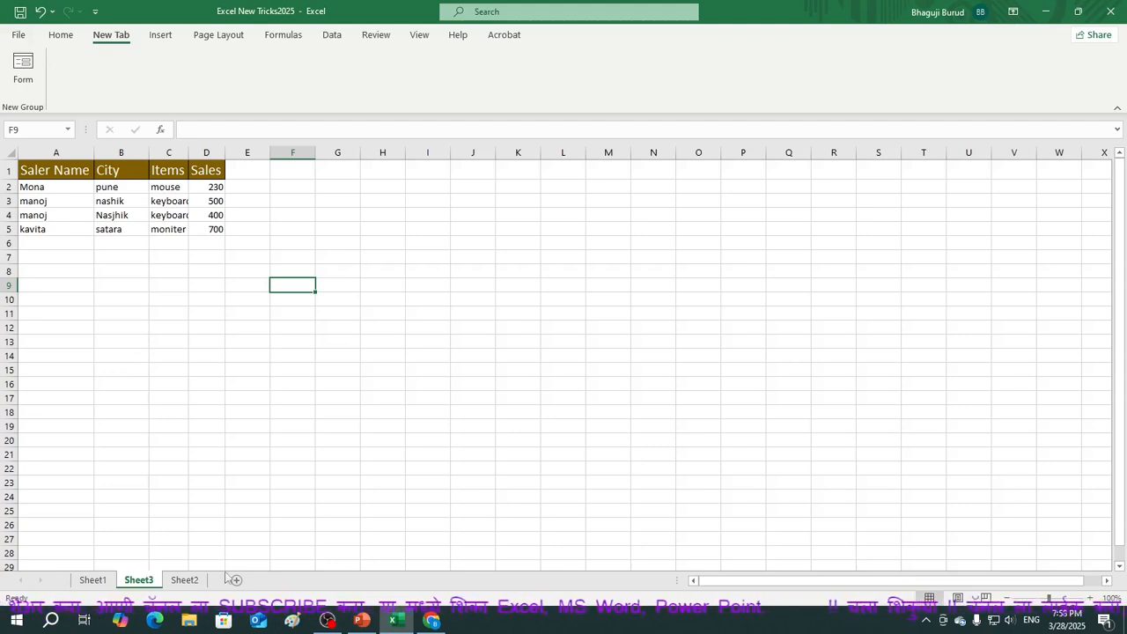
pyautogui.click(92, 580)
pyautogui.click(432, 173)
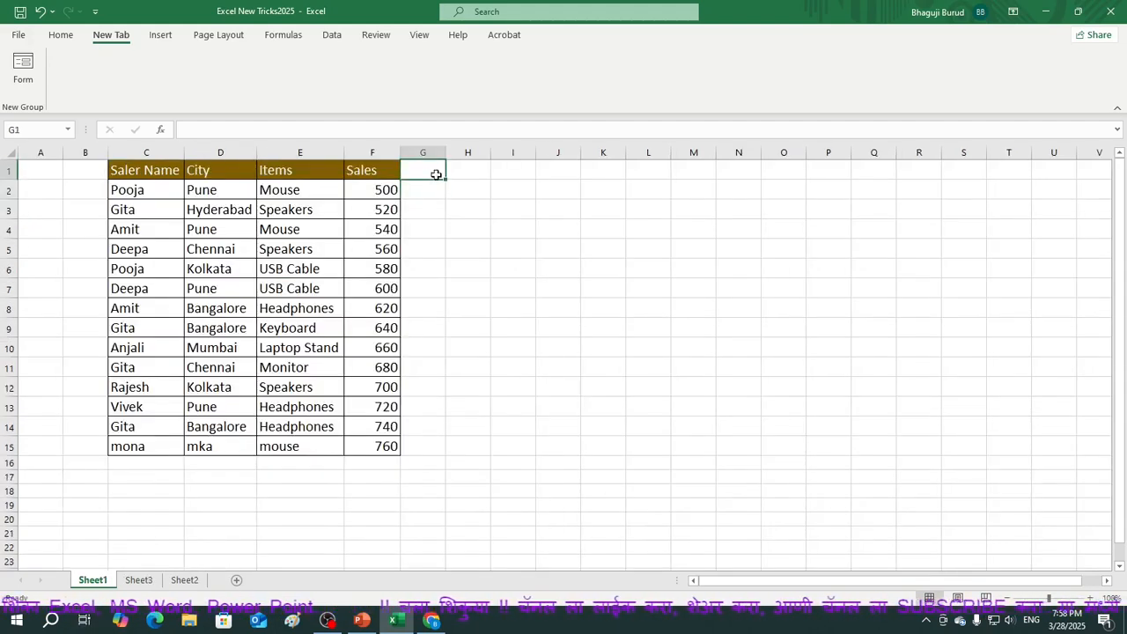
pyautogui.write('Date')
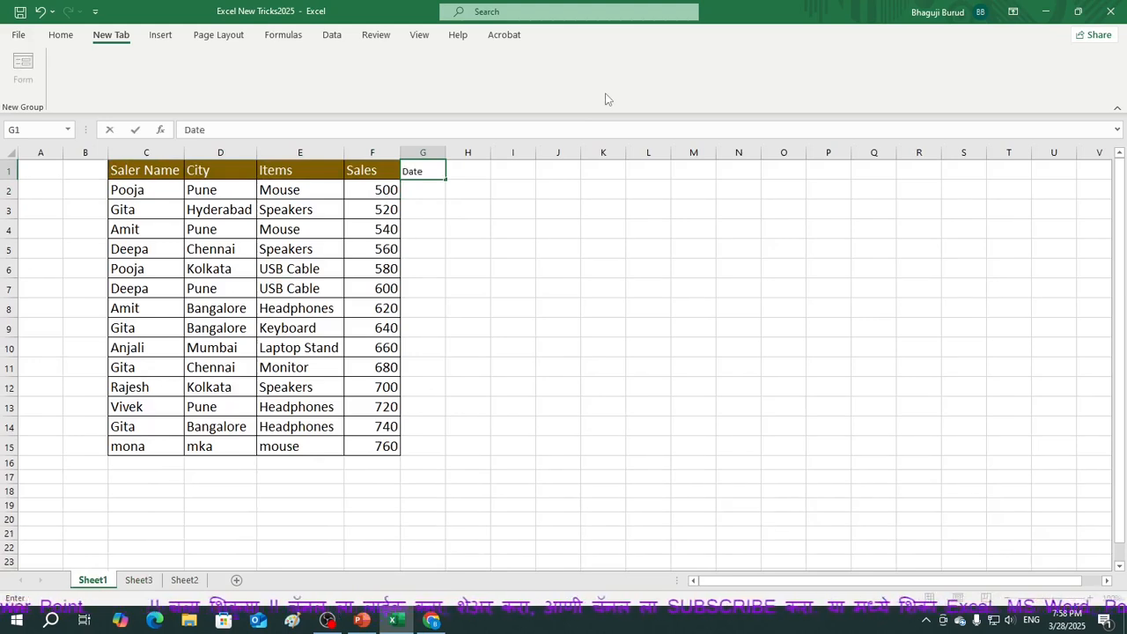
# Enter the date 02.03.2025 in cell G2 and fit column G's width to its contents.
pyautogui.click(431, 193)
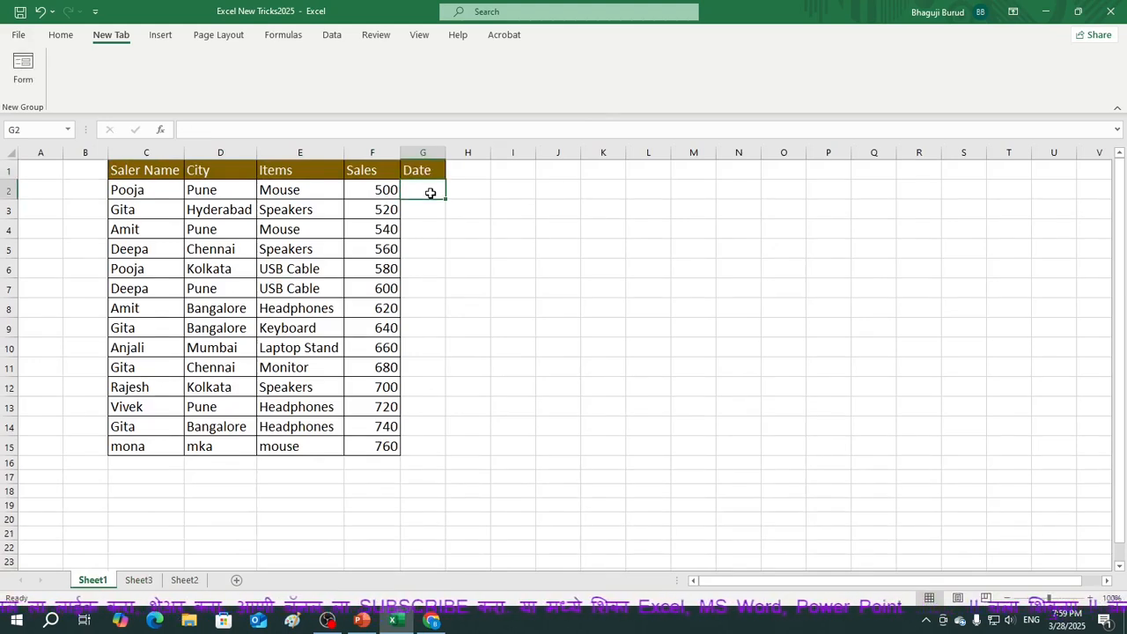
pyautogui.write('02')
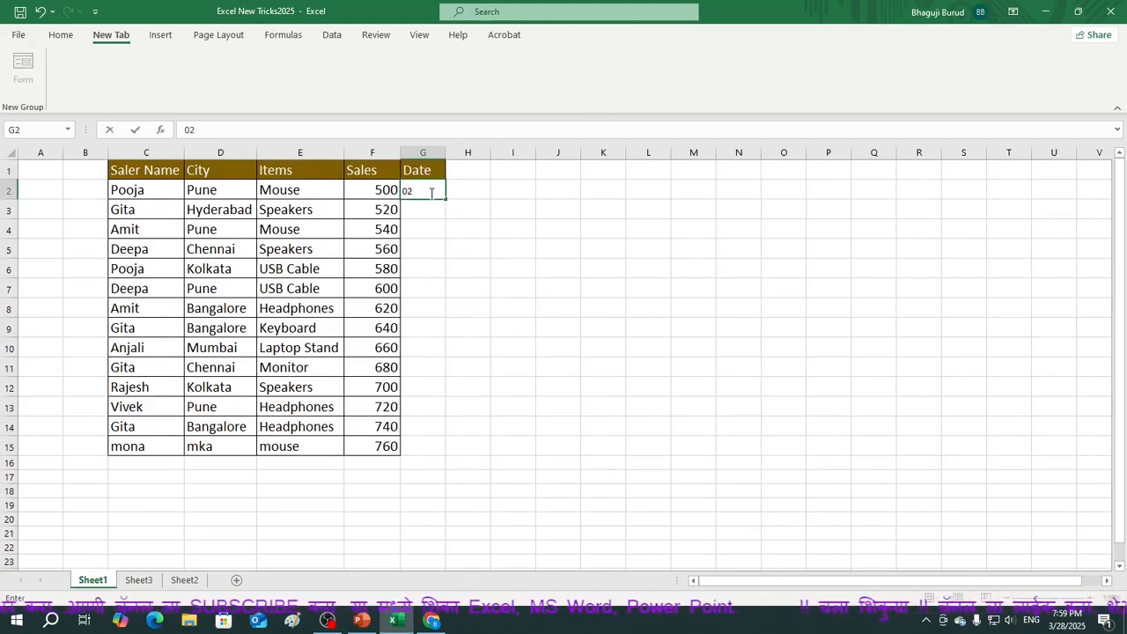
pyautogui.write('.03.2025')
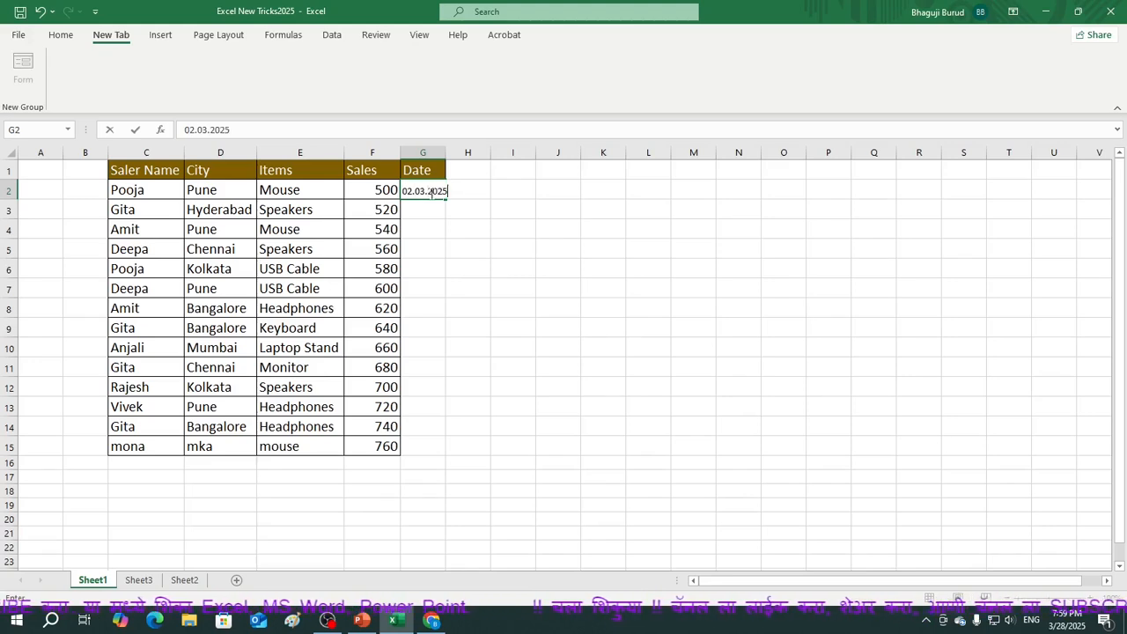
pyautogui.click(564, 269)
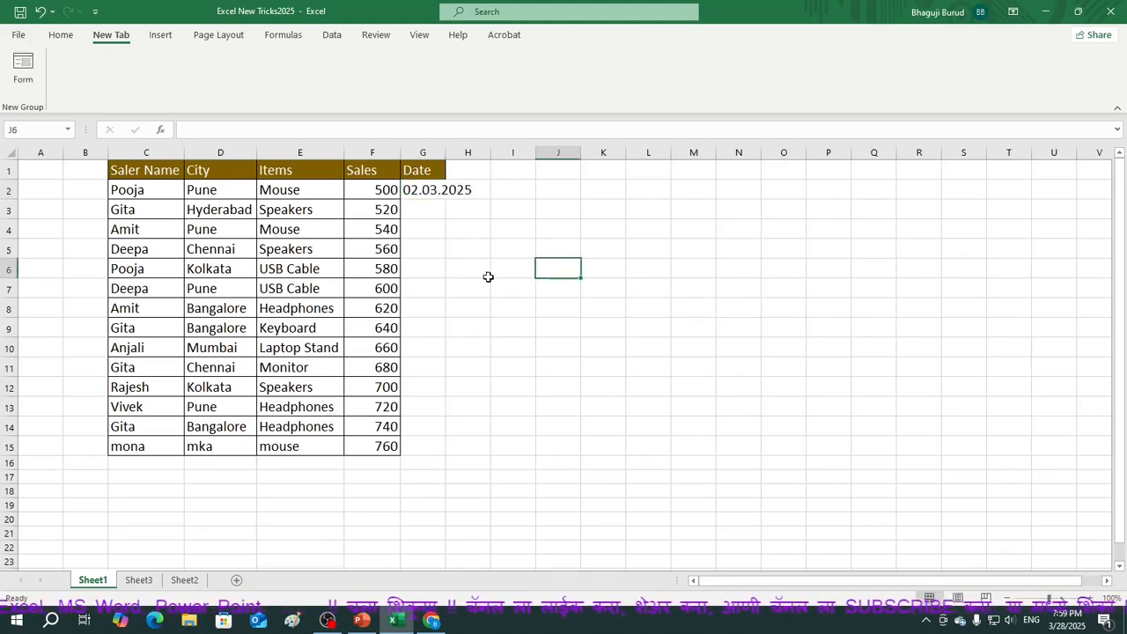
pyautogui.doubleClick(446, 153)
# Try autofilling 02.03.2025 from G2 down to G15, and clear the filled range.
pyautogui.click(438, 190)
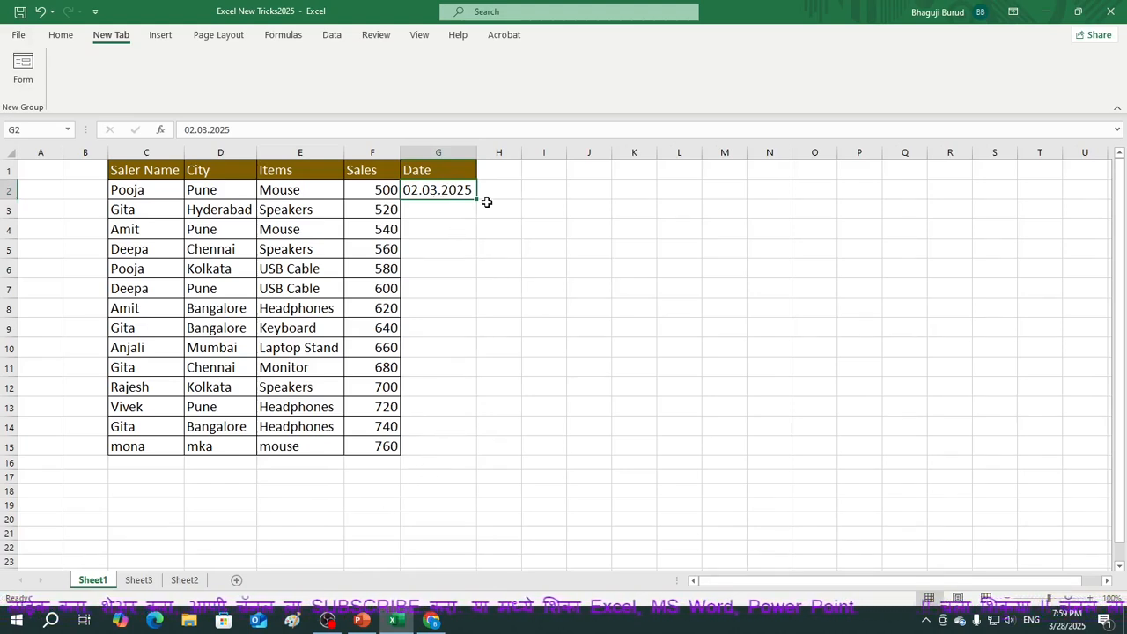
pyautogui.moveTo(477, 199); pyautogui.dragTo(478, 454)
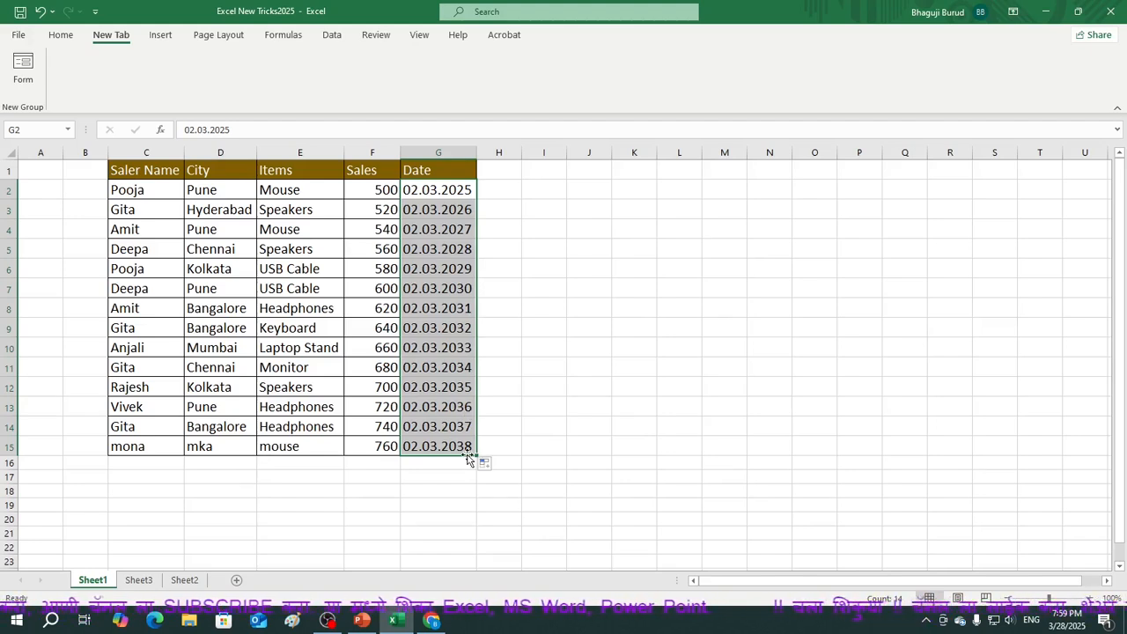
pyautogui.press('Delete')
# Enter the date 02/03/2025 with slash separators in cell G2.
pyautogui.click(440, 187)
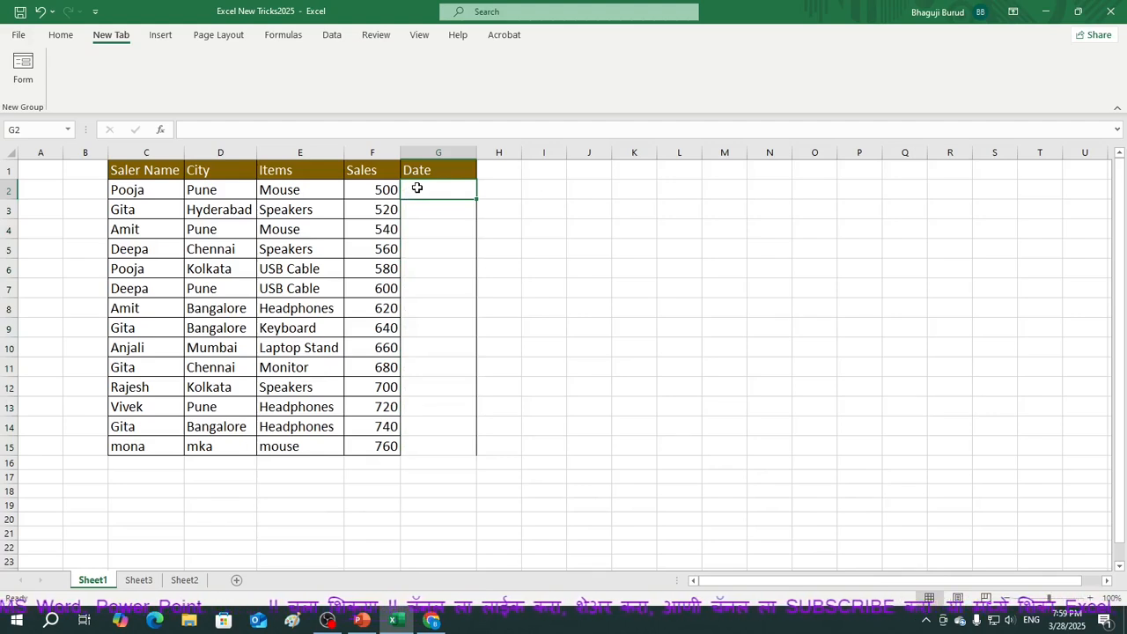
pyautogui.write('02/03')
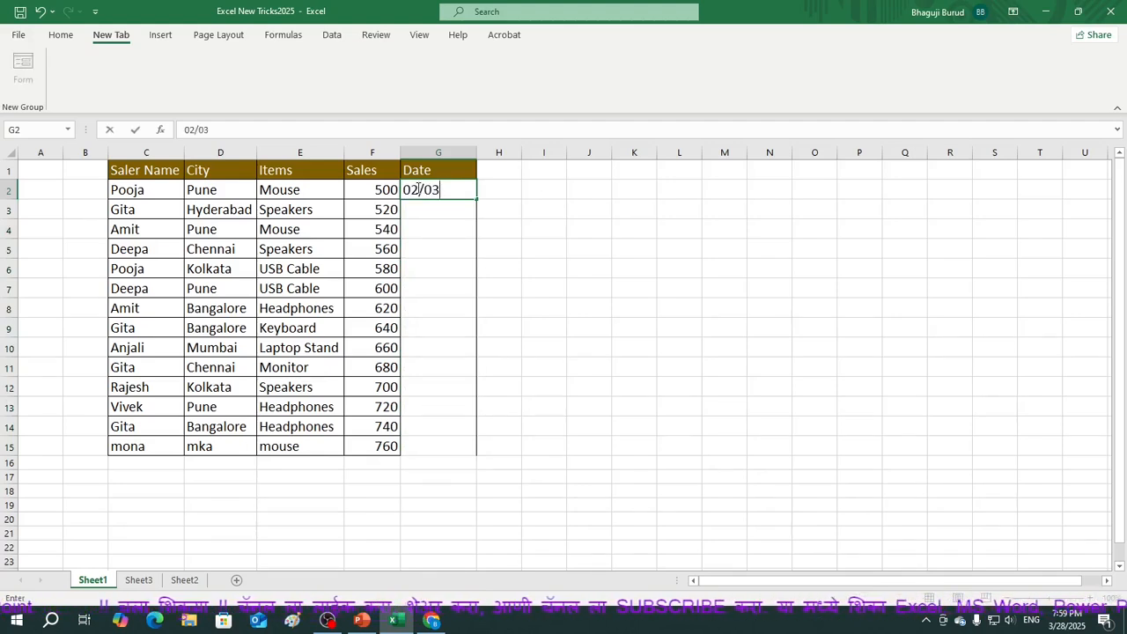
pyautogui.write('/2025')
pyautogui.click(544, 308)
pyautogui.click(467, 197)
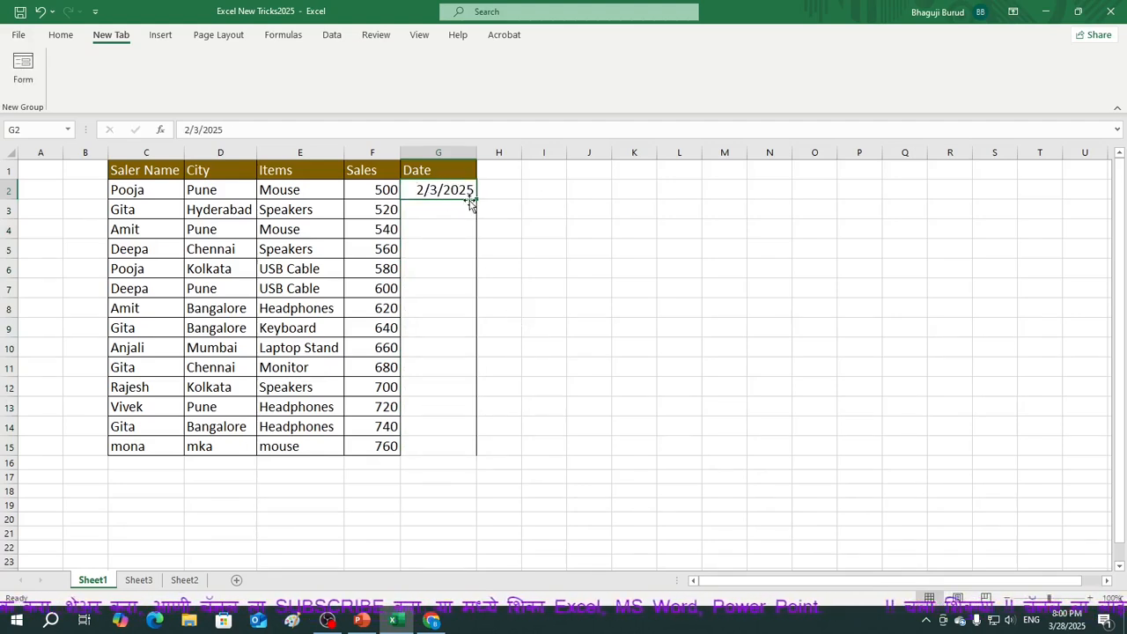
# Try autofilling the date from G2 down to G15, and clear the filled cells G3:G15.
pyautogui.moveTo(478, 199); pyautogui.dragTo(476, 456)
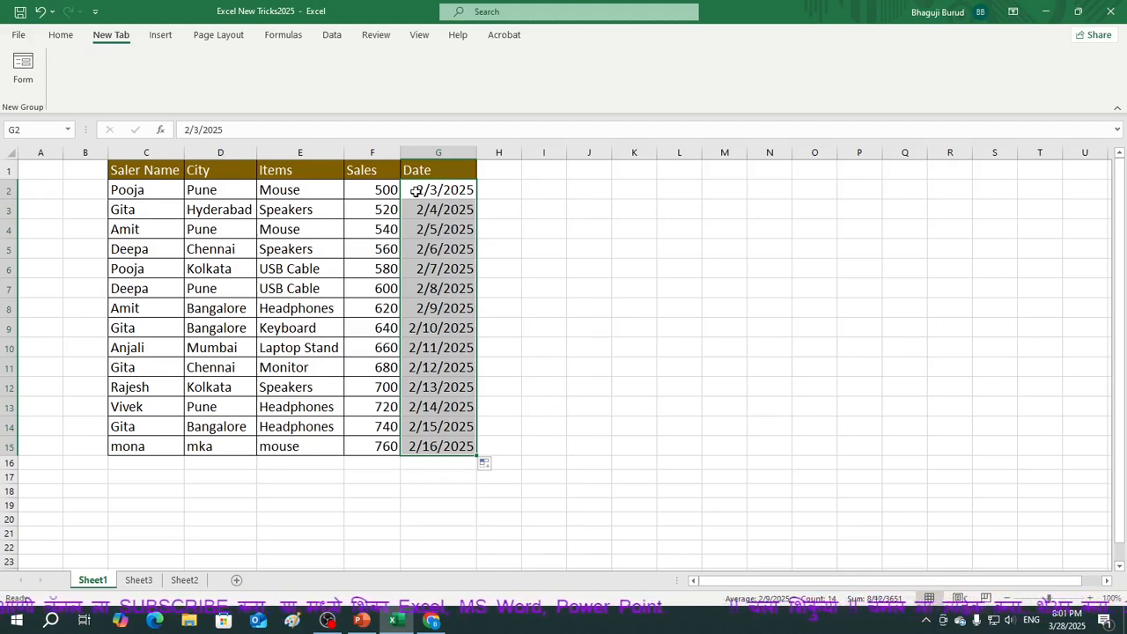
pyautogui.moveTo(416, 191); pyautogui.dragTo(478, 191)
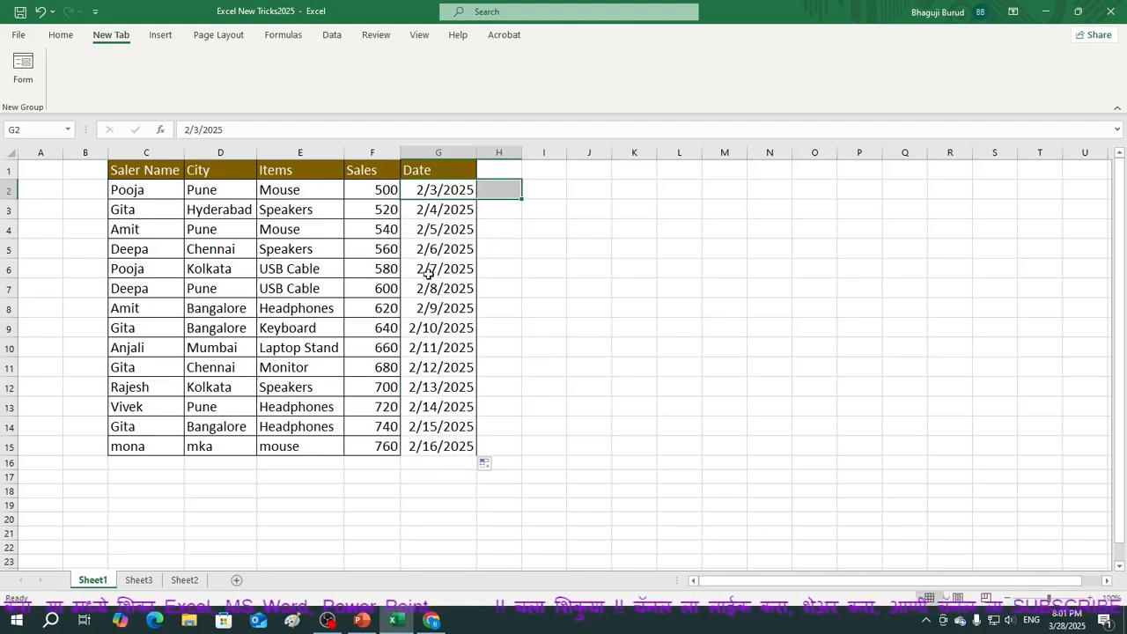
pyautogui.moveTo(432, 208); pyautogui.dragTo(435, 451)
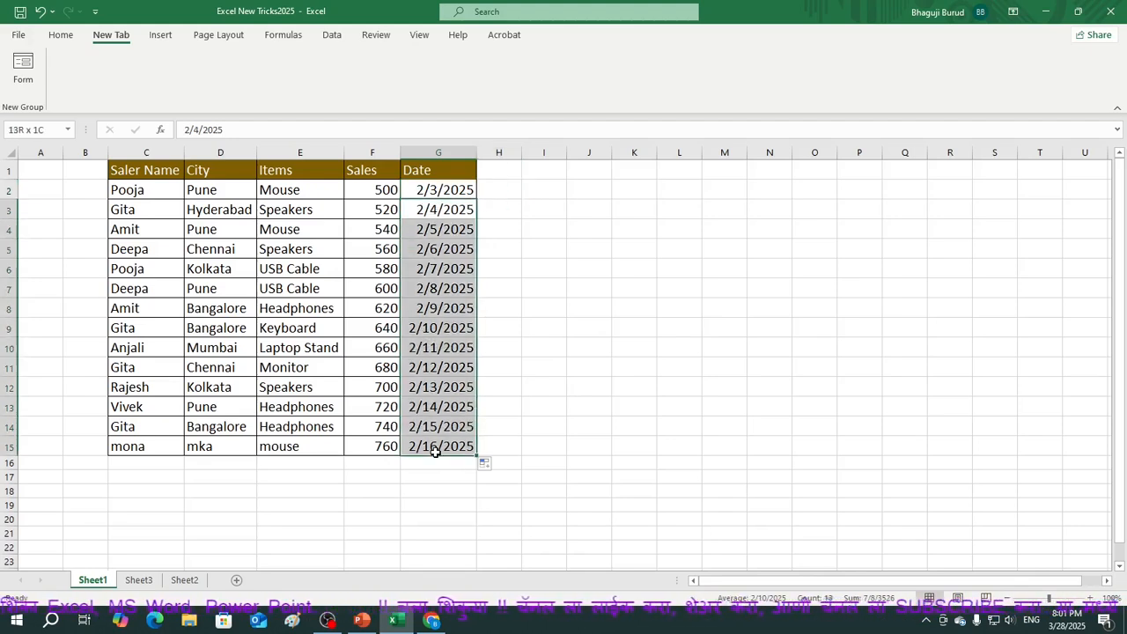
pyautogui.press('Delete')
# Copy the G2 date unchanged into every row down to G15 with Fill Down.
pyautogui.click(438, 190)
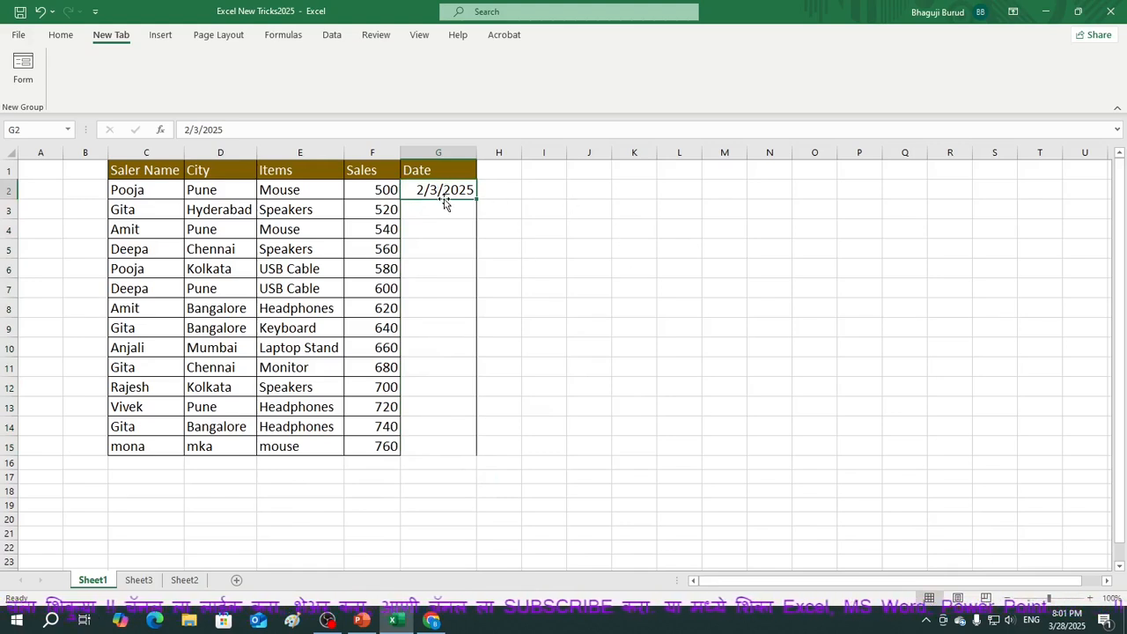
pyautogui.moveTo(442, 198); pyautogui.dragTo(457, 445)
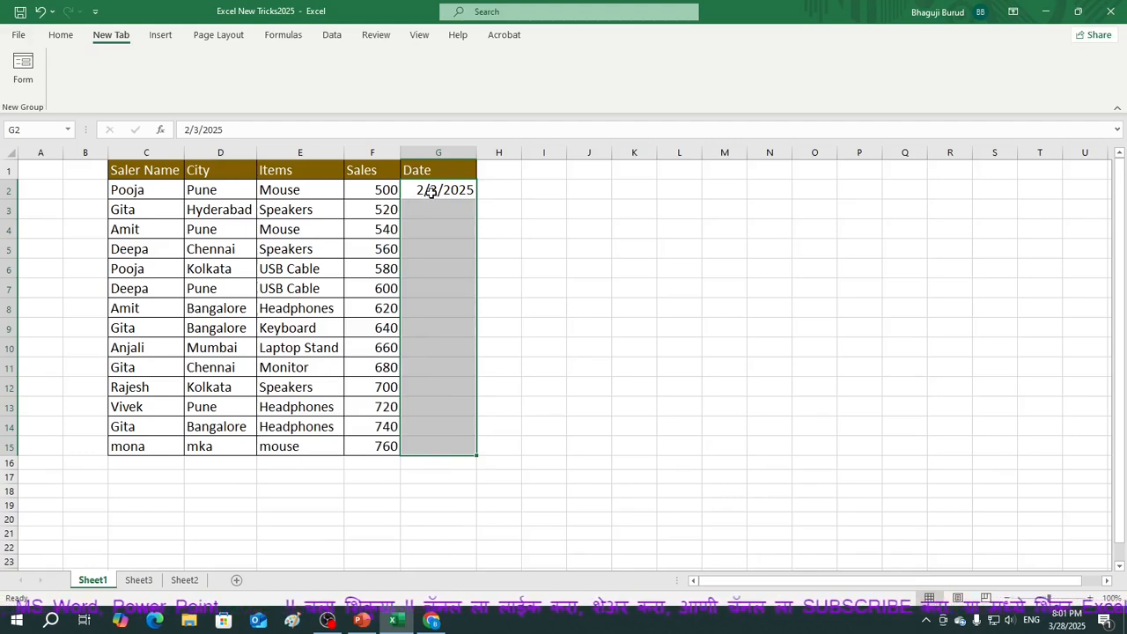
pyautogui.hotkey('ctrl', 'd')
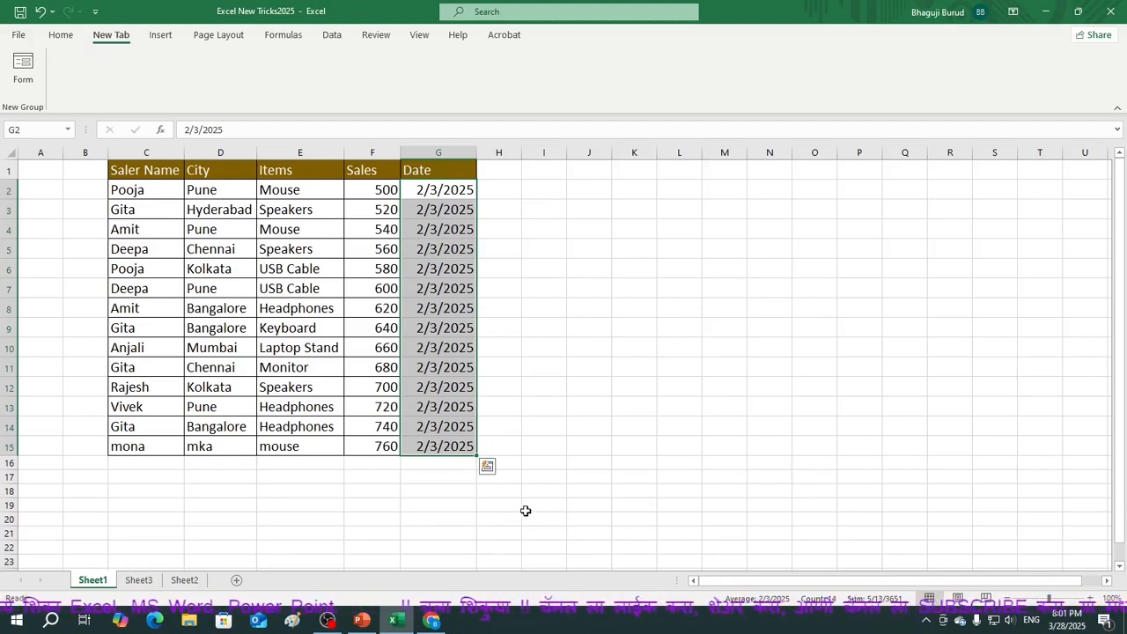
pyautogui.click(589, 446)
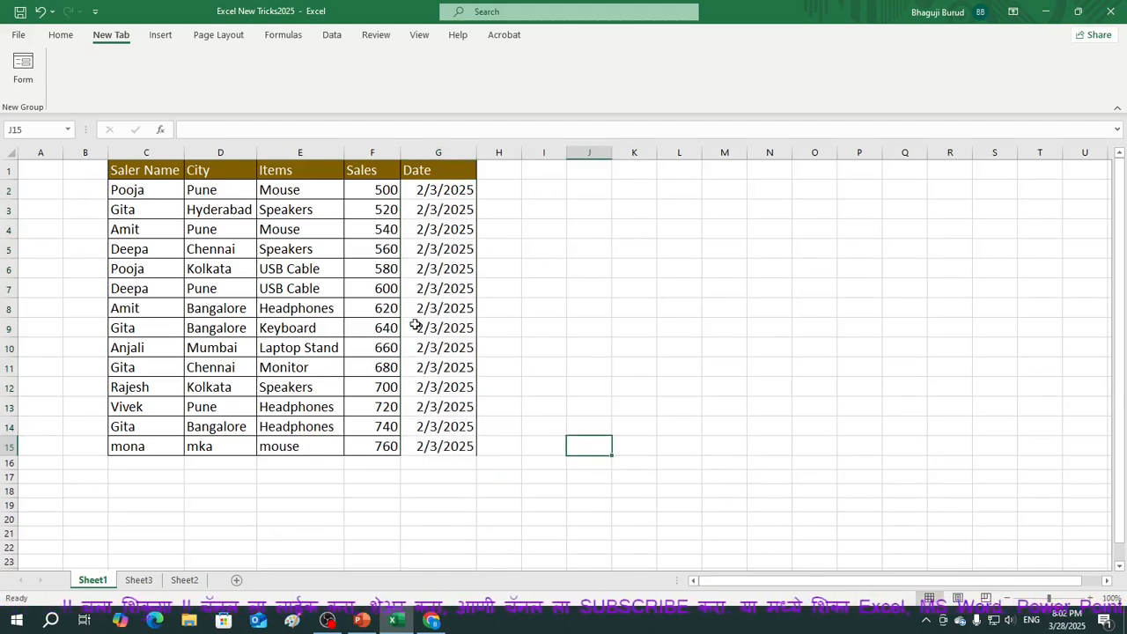
# Copy the Items column with its header, E1:E15, and paste it starting at J1.
pyautogui.moveTo(308, 199); pyautogui.dragTo(323, 447)
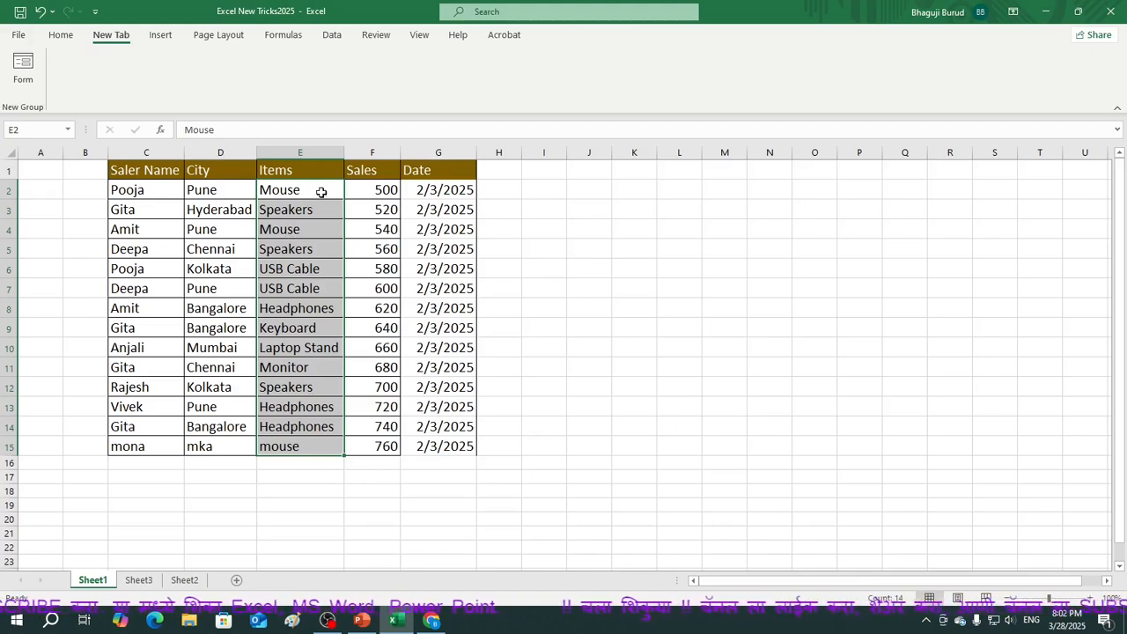
pyautogui.moveTo(307, 170); pyautogui.dragTo(299, 446)
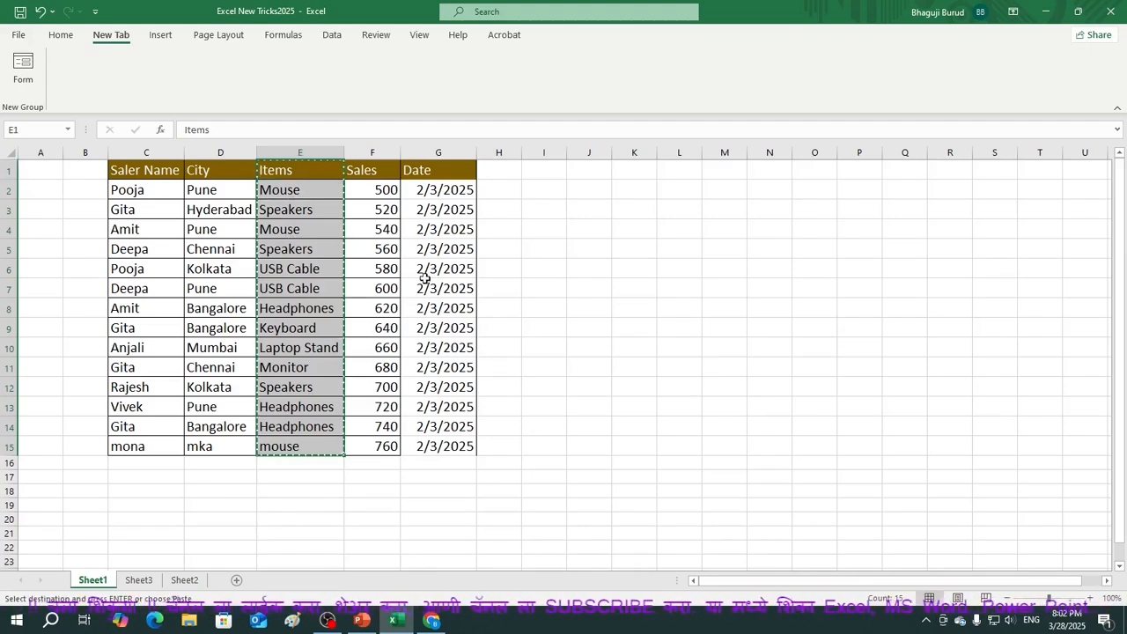
pyautogui.hotkey('ctrl', 'c')
pyautogui.rightClick(587, 172)
pyautogui.click(620, 240)
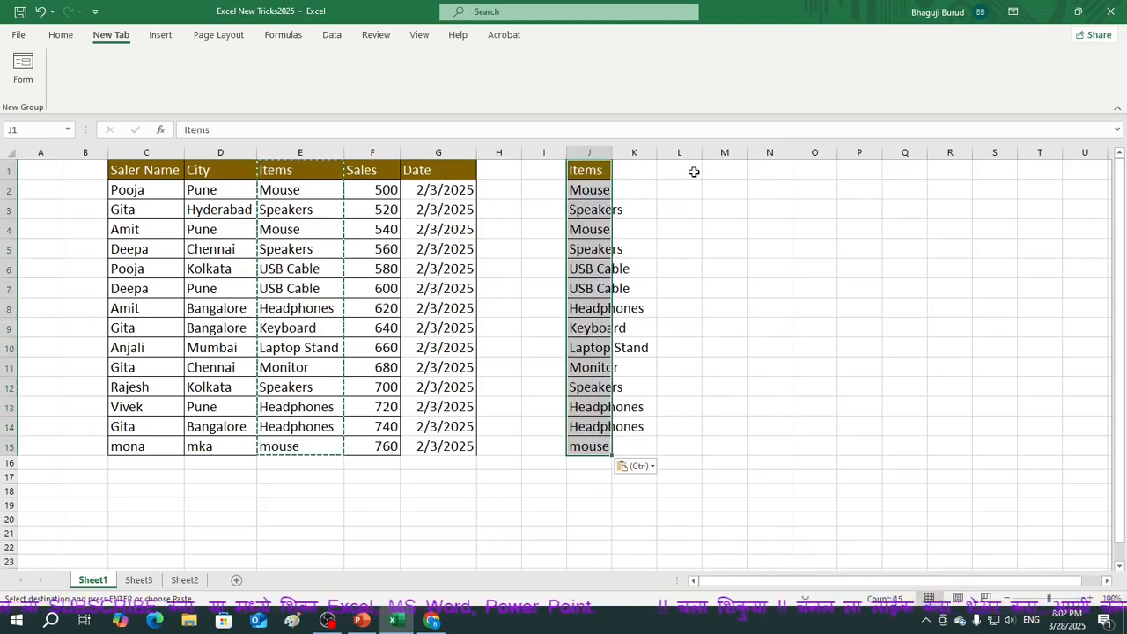
# Paste a second copy of the Items list at M1 and fit the widths of columns J and M.
pyautogui.click(724, 172)
pyautogui.hotkey('ctrl', 'v')
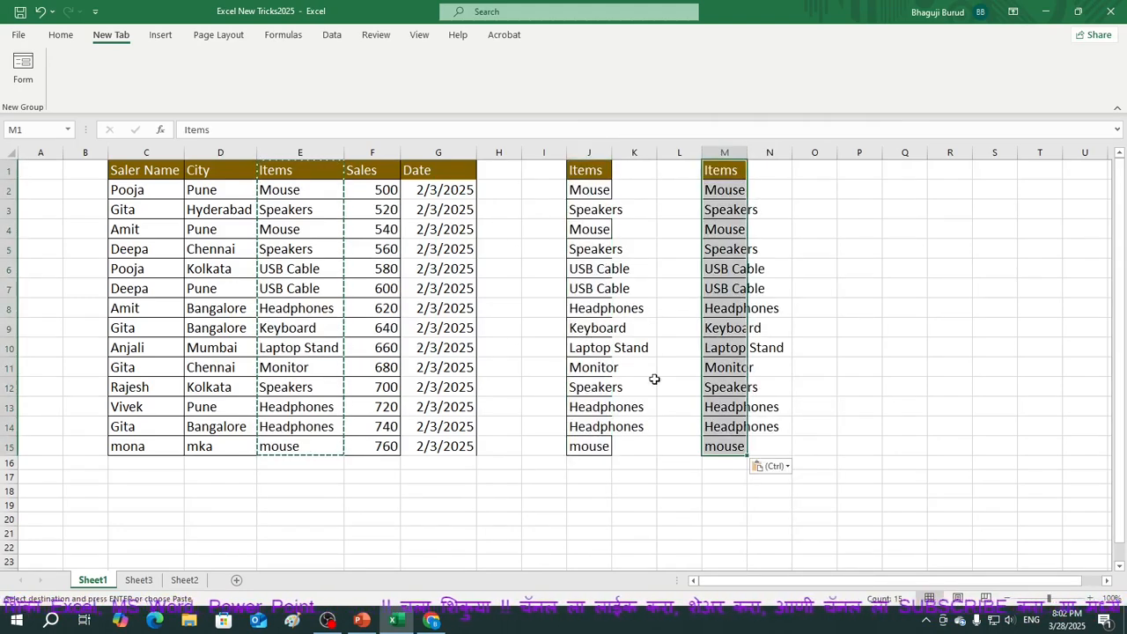
pyautogui.doubleClick(610, 151)
pyautogui.doubleClick(790, 152)
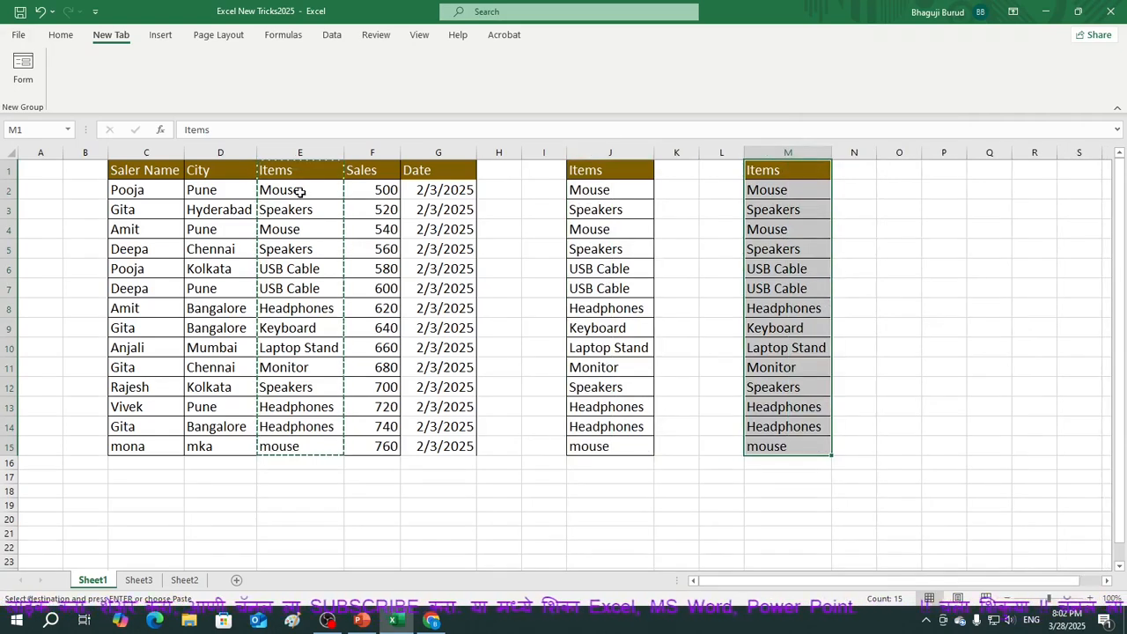
# Clear the item entries E2:E15 in the original table, keeping the header.
pyautogui.moveTo(297, 189); pyautogui.dragTo(319, 448)
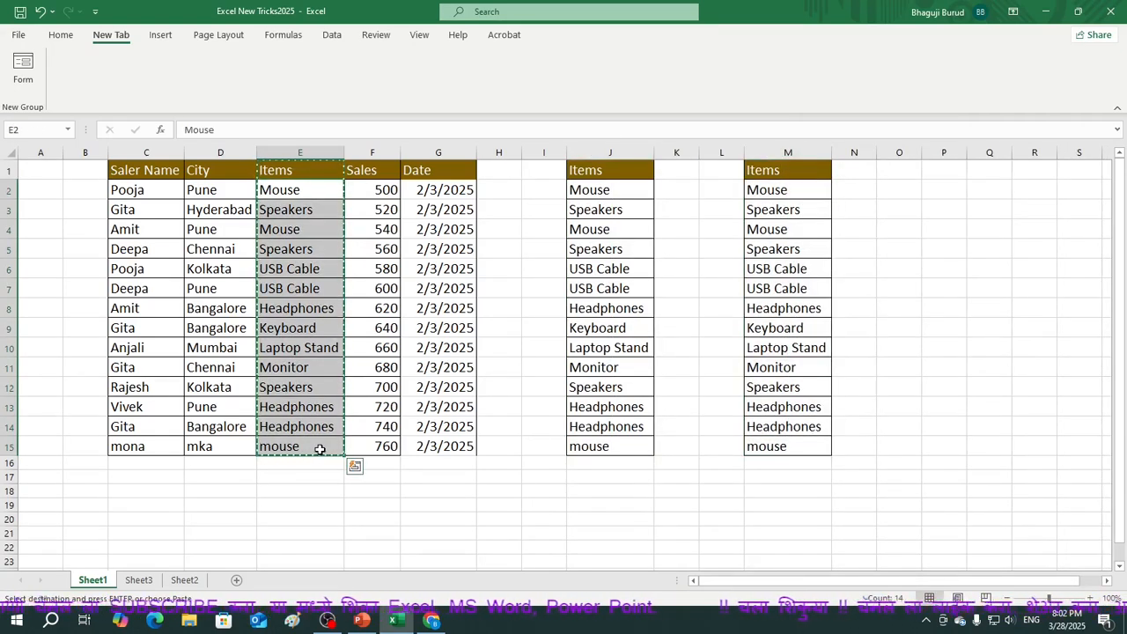
pyautogui.press('Delete')
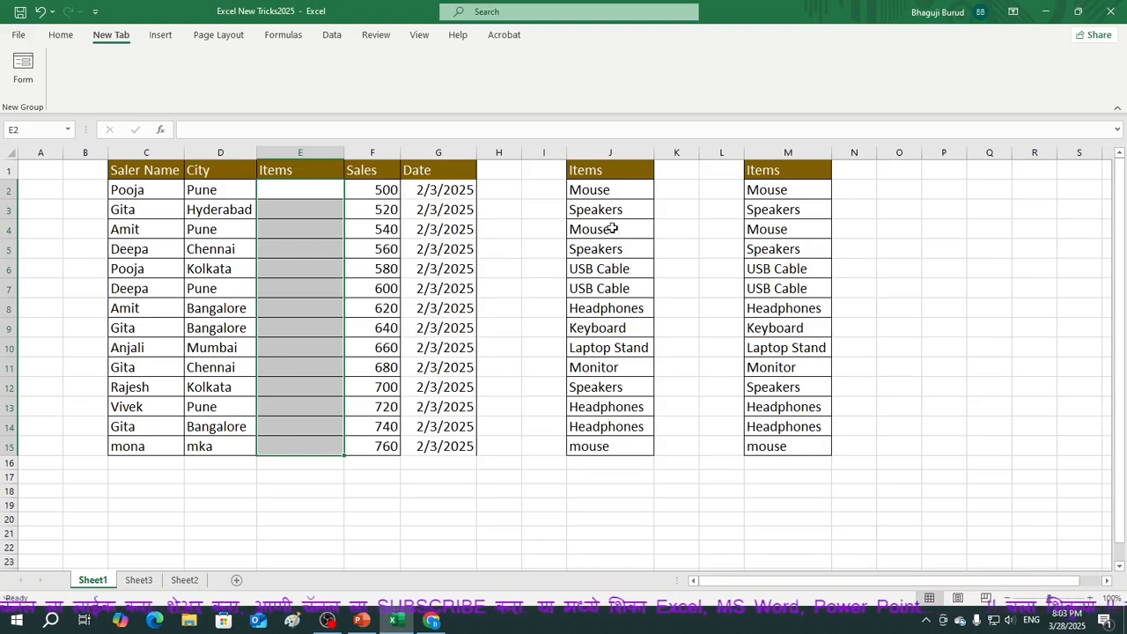
# Remove the duplicate values from the copied Items list in J2:J15.
pyautogui.click(630, 188)
pyautogui.click(631, 230)
pyautogui.click(619, 445)
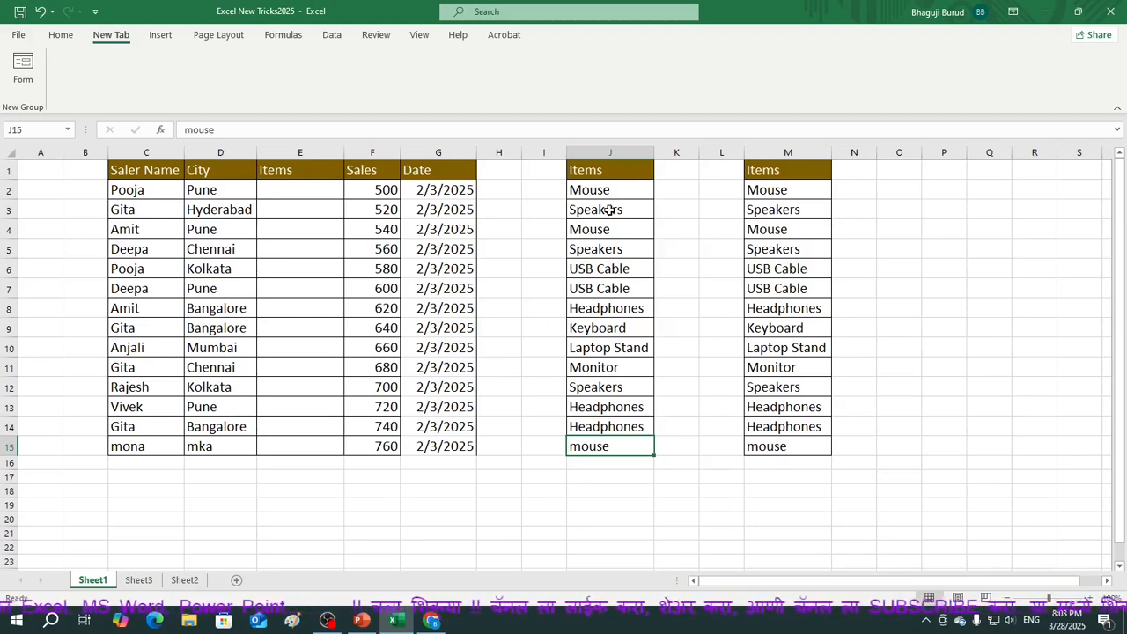
pyautogui.moveTo(604, 188); pyautogui.dragTo(608, 442)
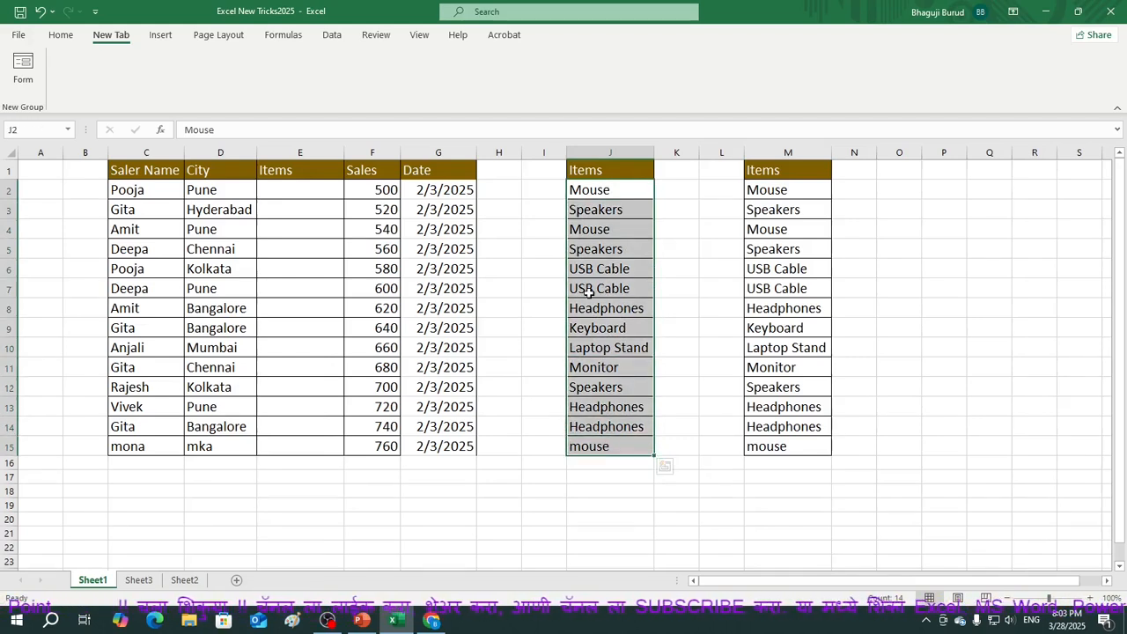
pyautogui.click(332, 37)
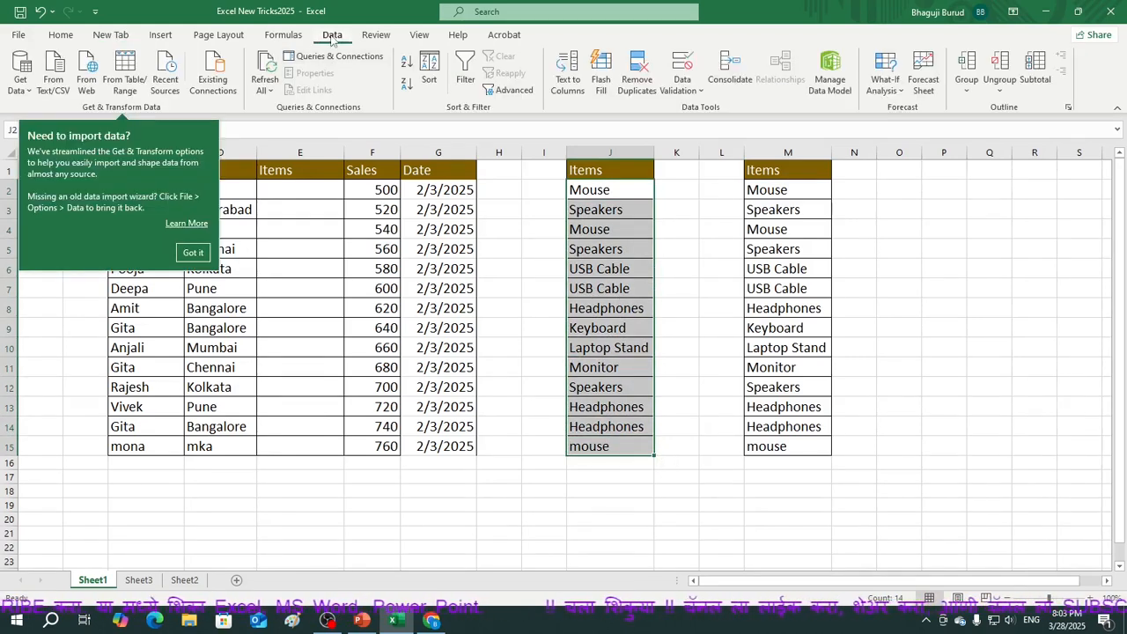
pyautogui.click(638, 69)
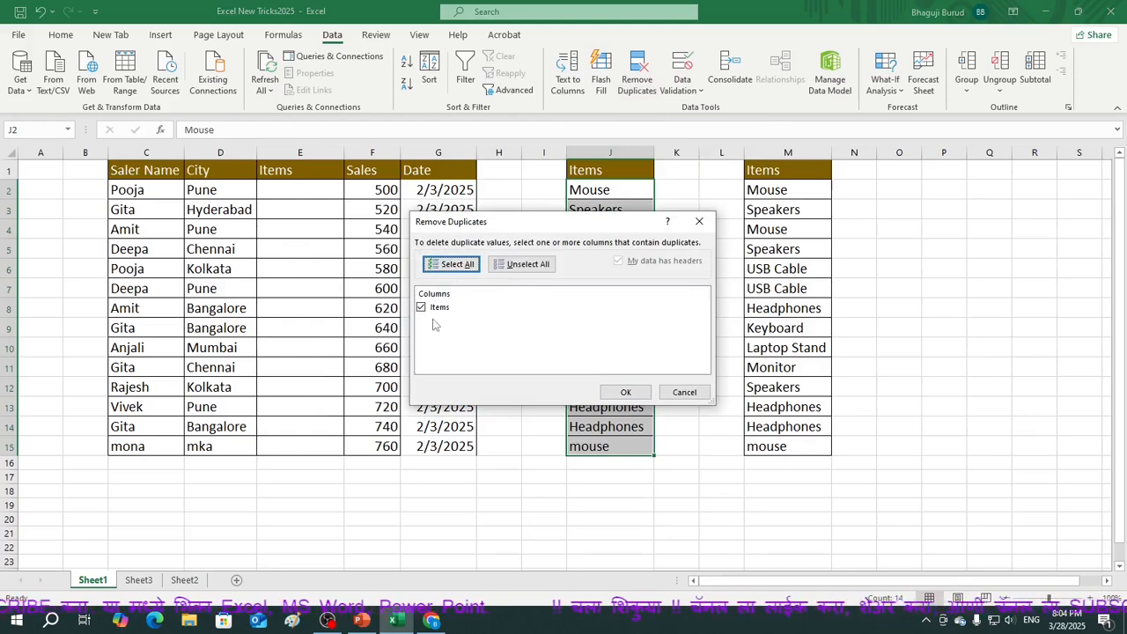
pyautogui.click(627, 392)
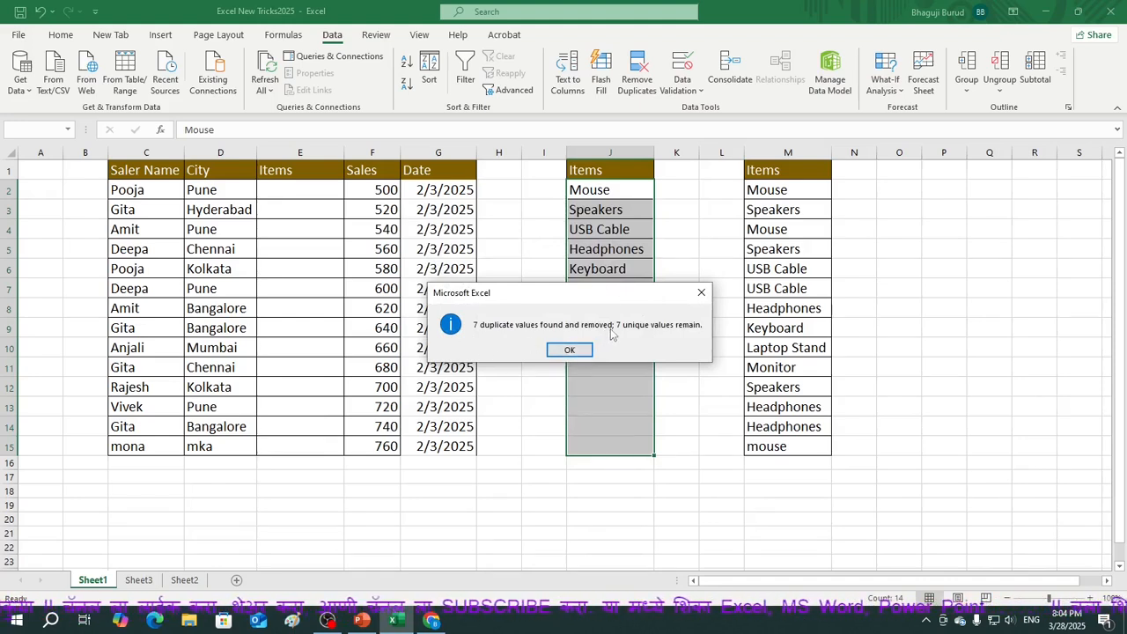
pyautogui.click(570, 349)
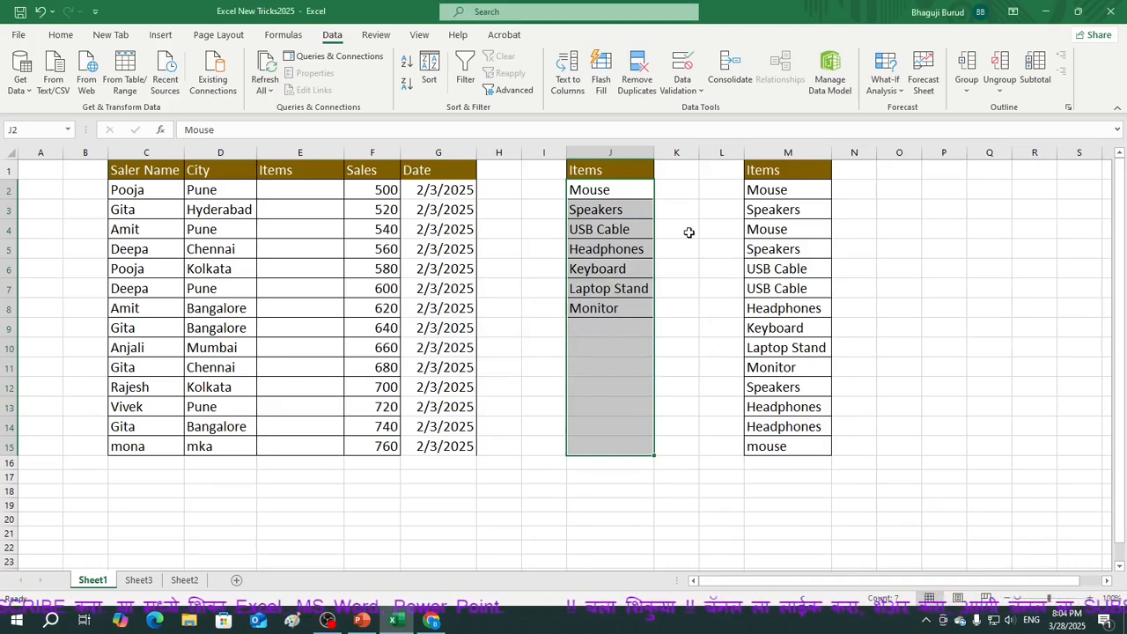
pyautogui.click(696, 275)
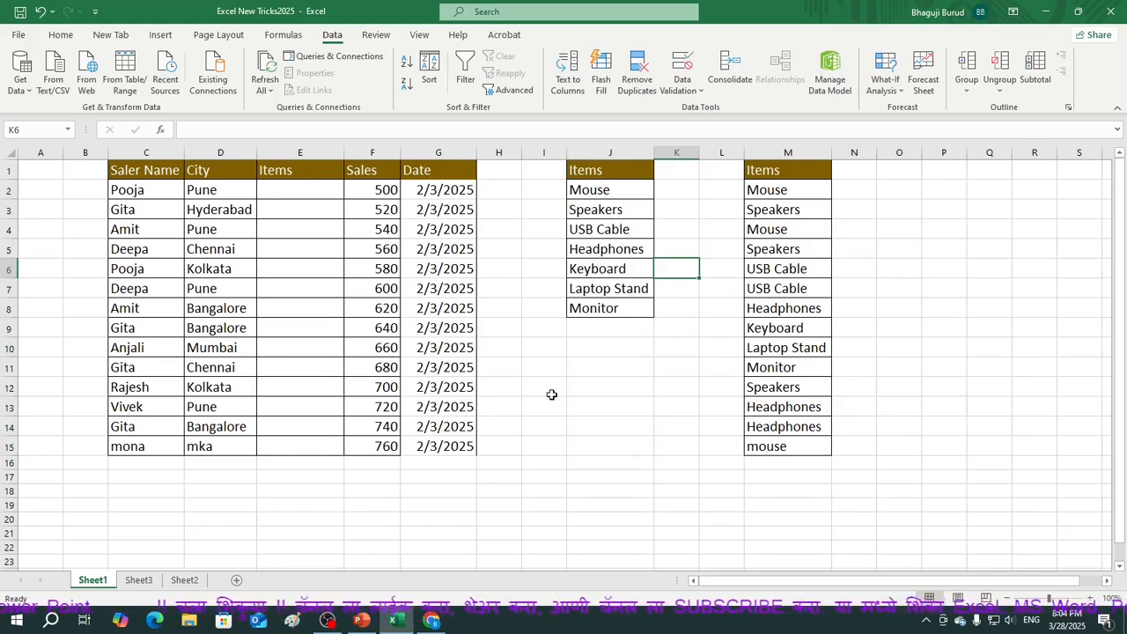
pyautogui.click(640, 421)
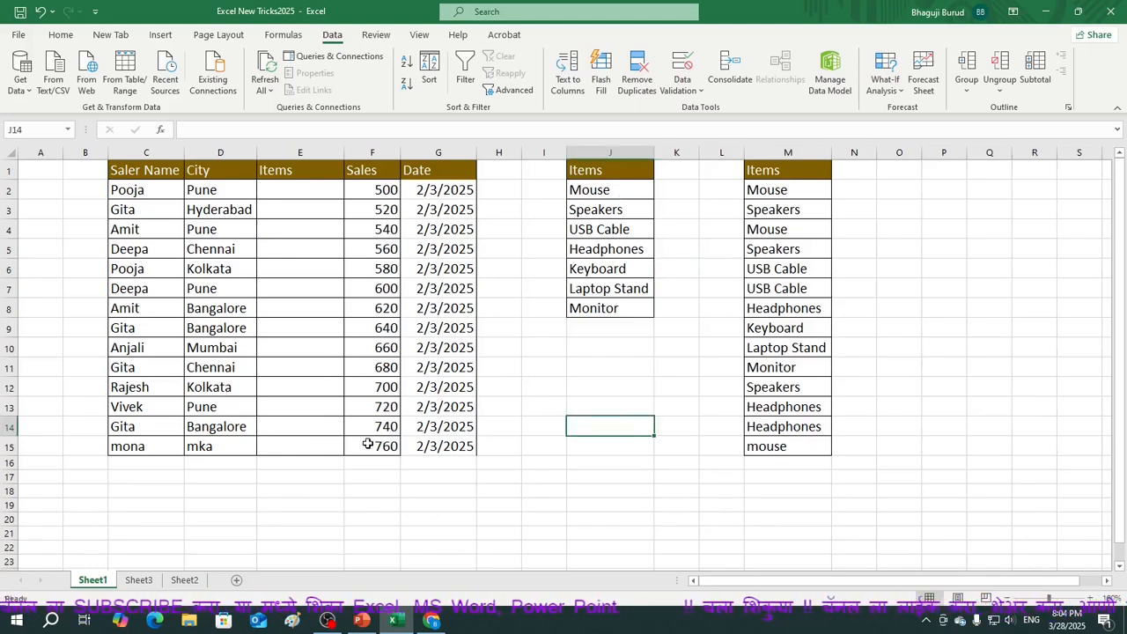
# Add List data validation to the first empty Items cell, E2, using the unique items in J2:J8 as source, and check its choices.
pyautogui.click(298, 190)
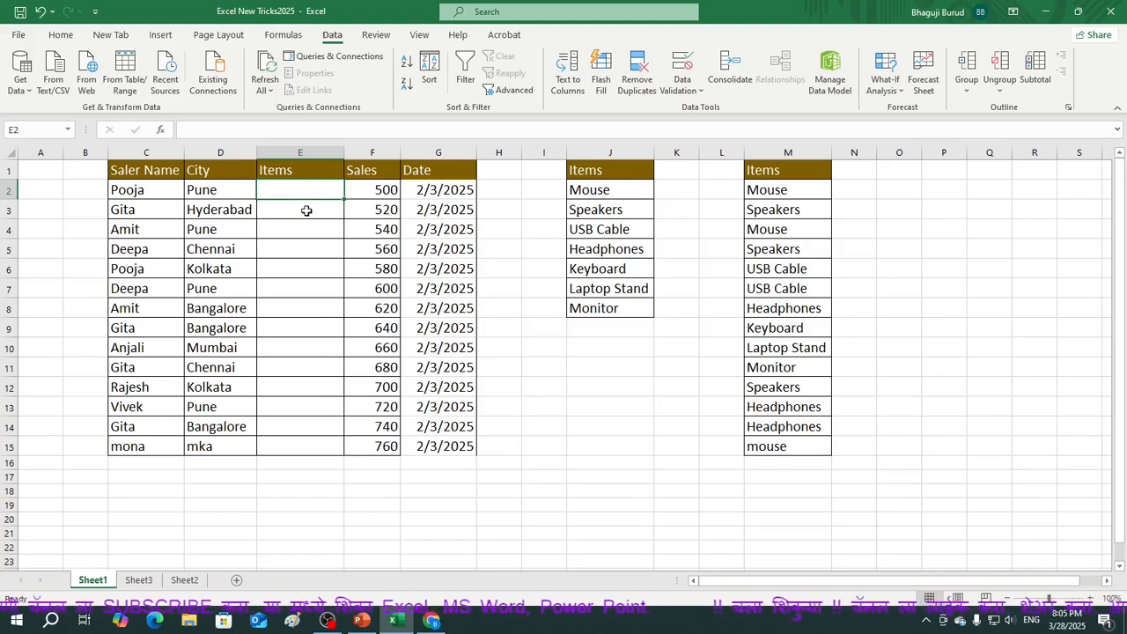
pyautogui.click(699, 88)
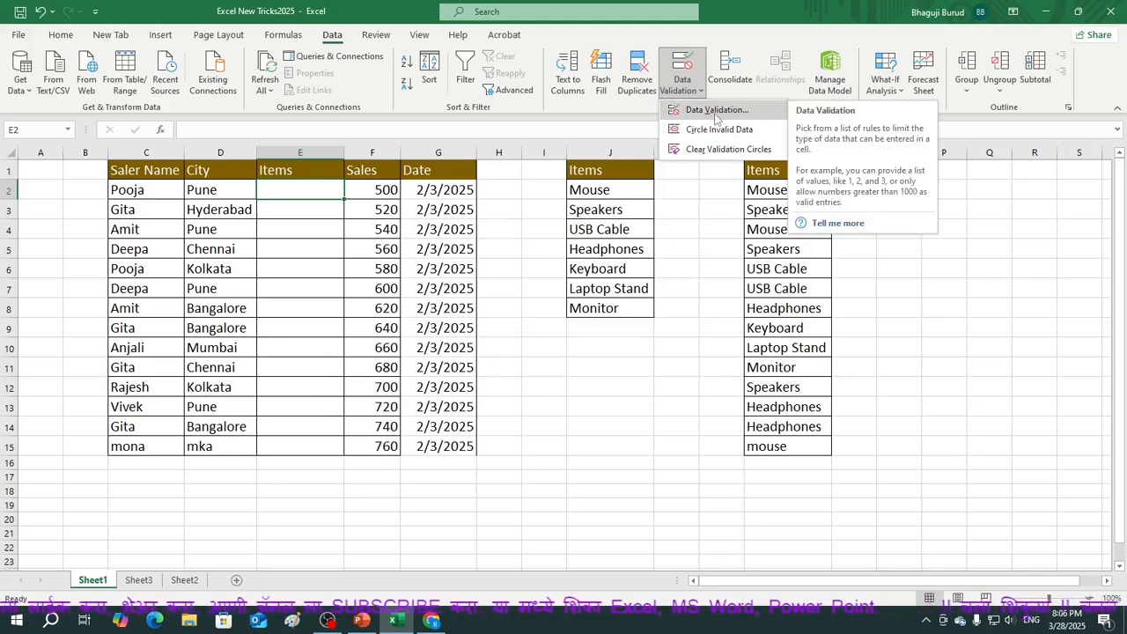
pyautogui.click(716, 111)
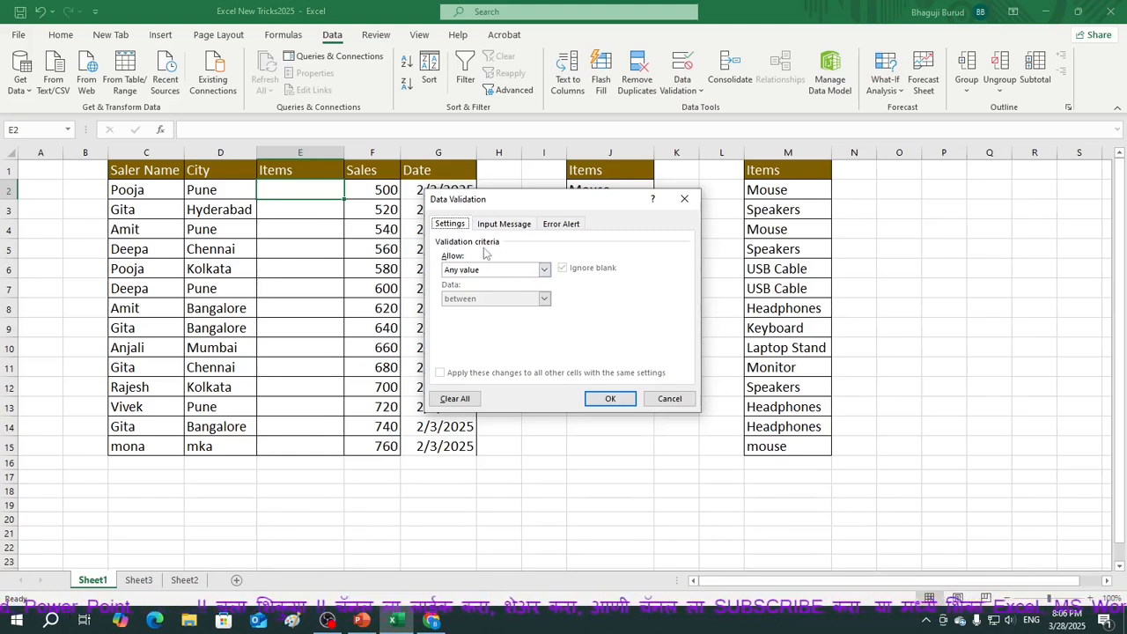
pyautogui.click(544, 270)
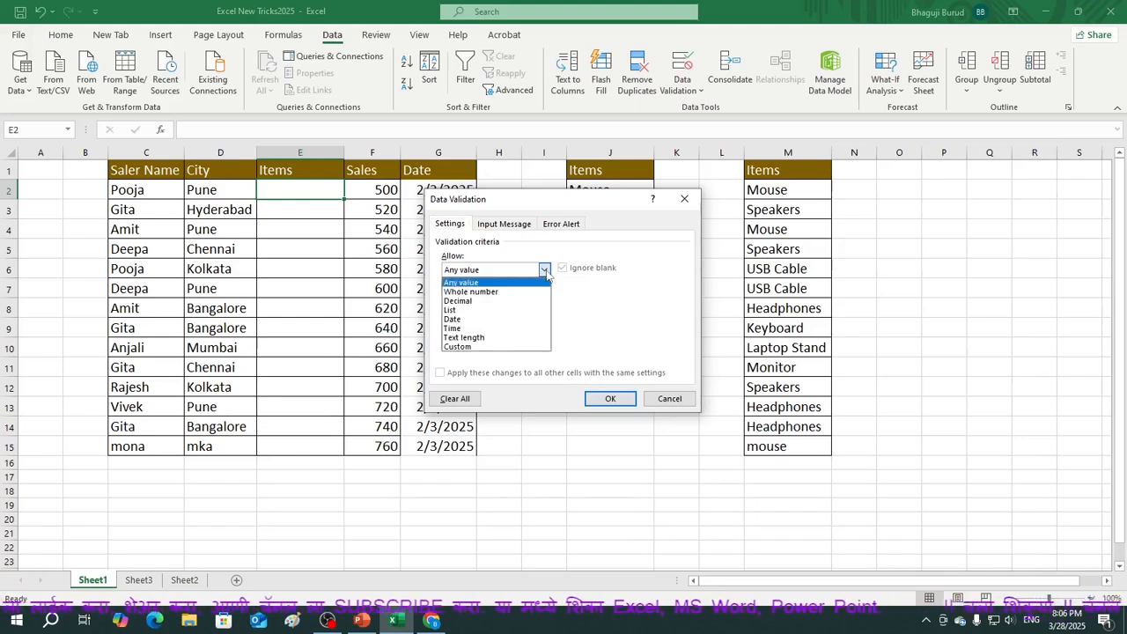
pyautogui.click(465, 313)
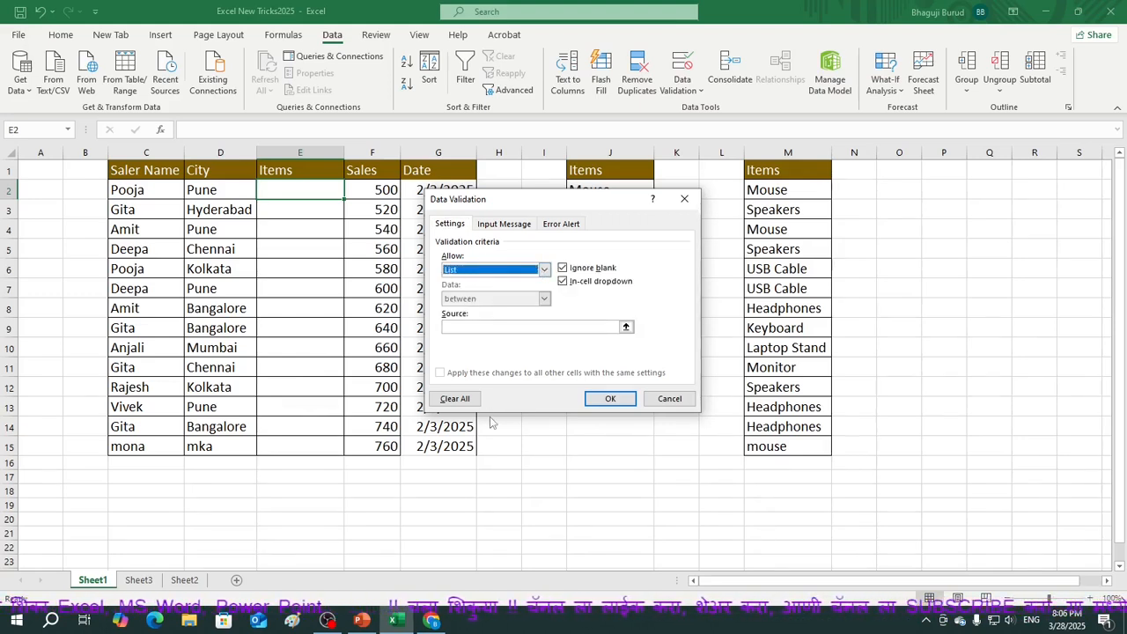
pyautogui.click(482, 327)
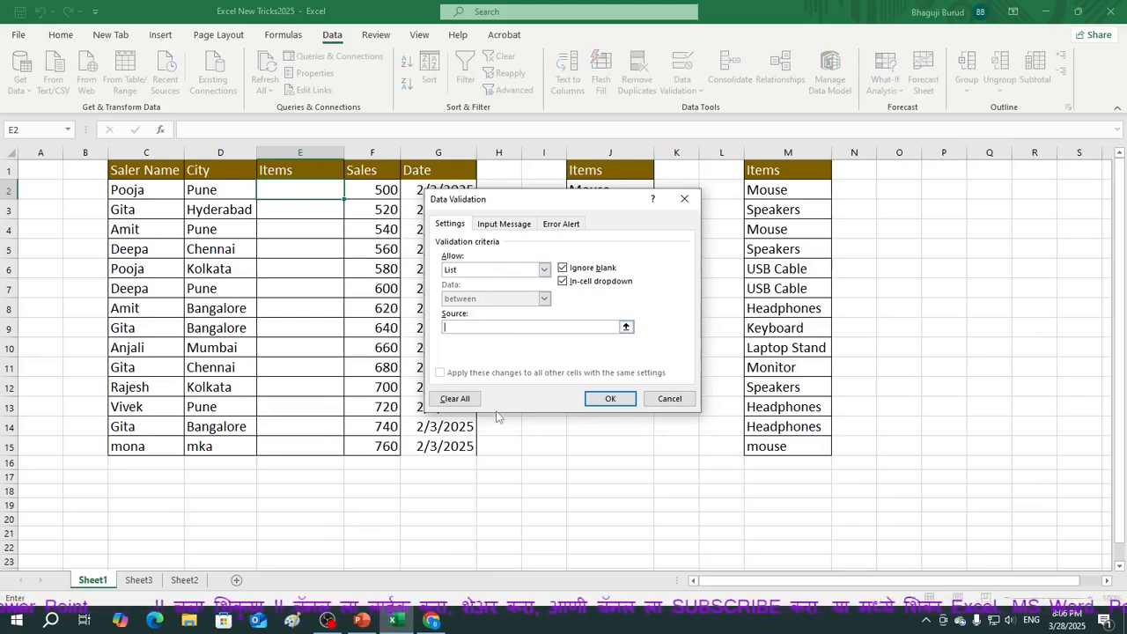
pyautogui.moveTo(552, 203); pyautogui.dragTo(318, 194)
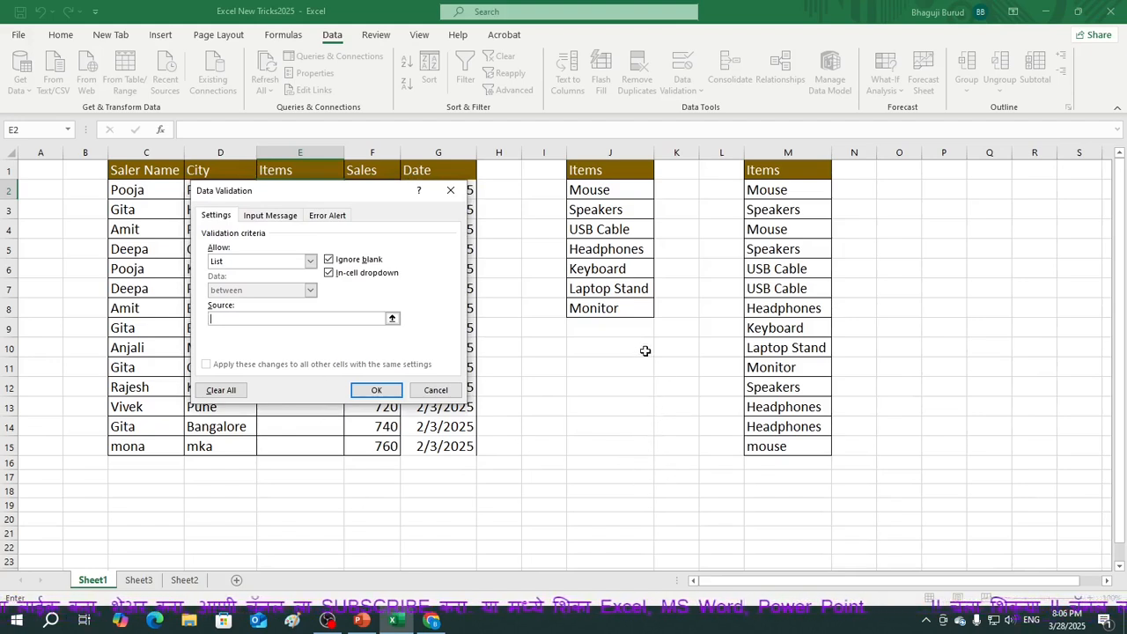
pyautogui.click(590, 191)
pyautogui.moveTo(608, 306); pyautogui.dragTo(609, 307)
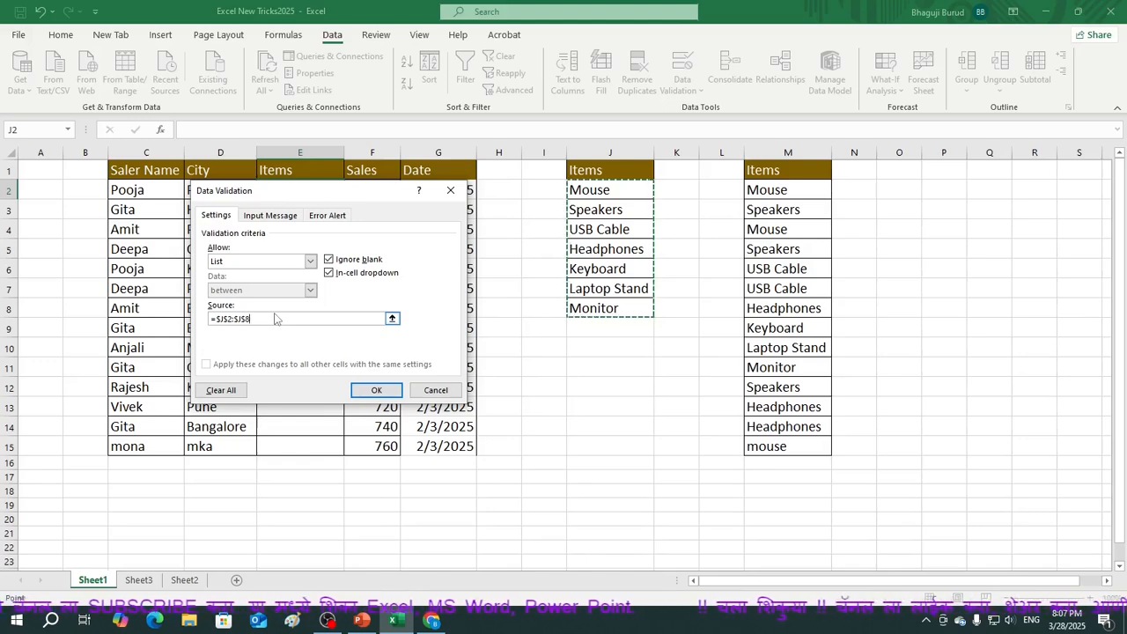
pyautogui.click(378, 389)
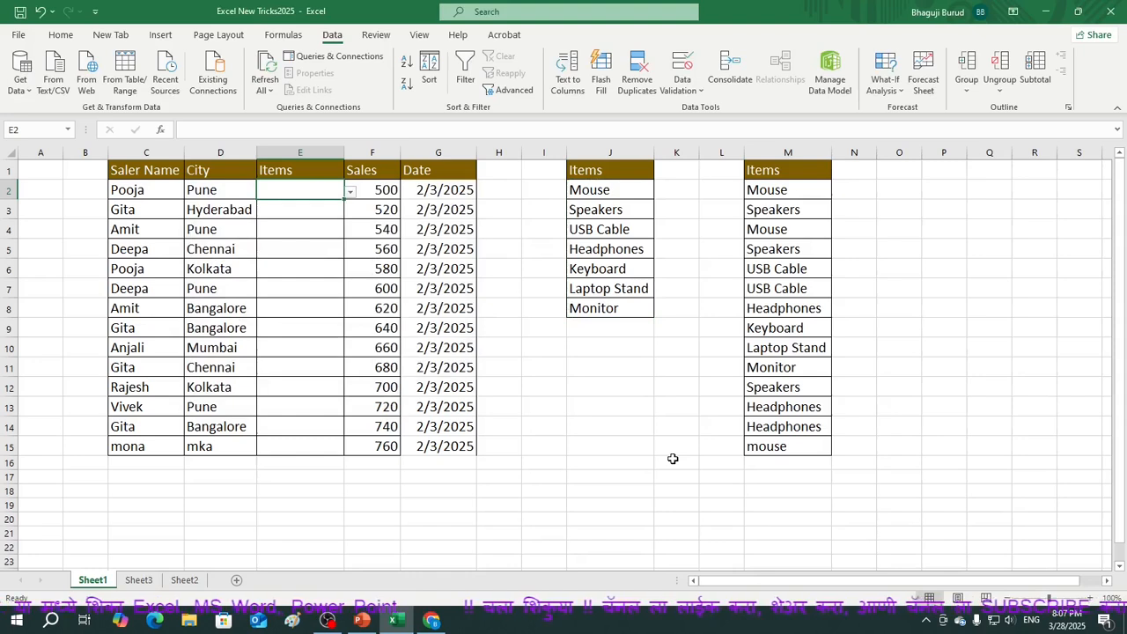
pyautogui.click(351, 194)
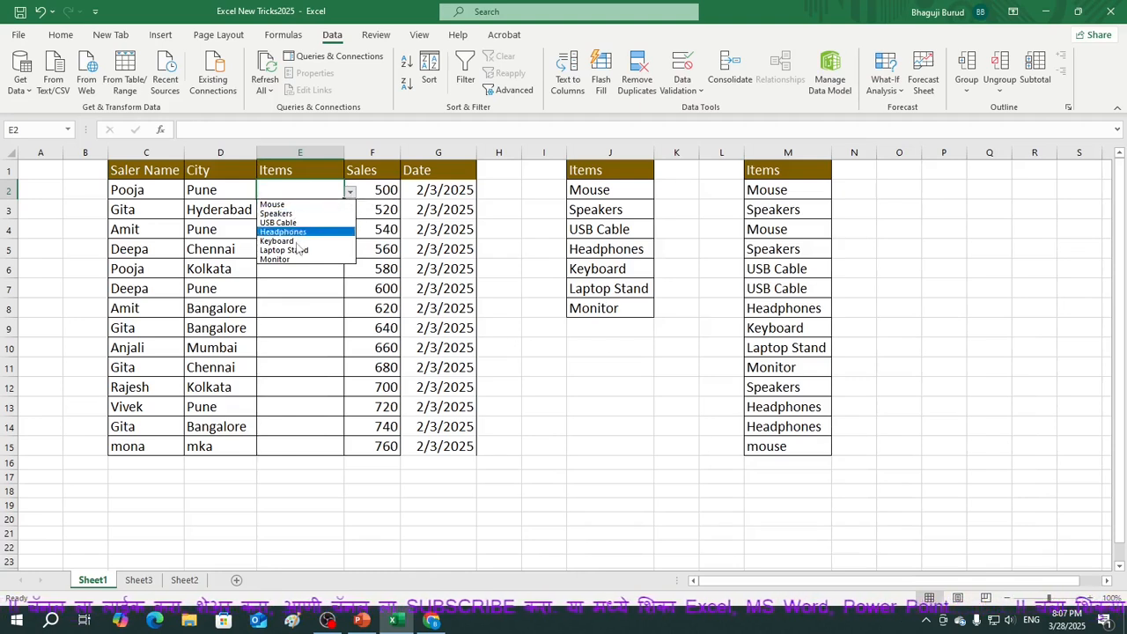
pyautogui.click(308, 345)
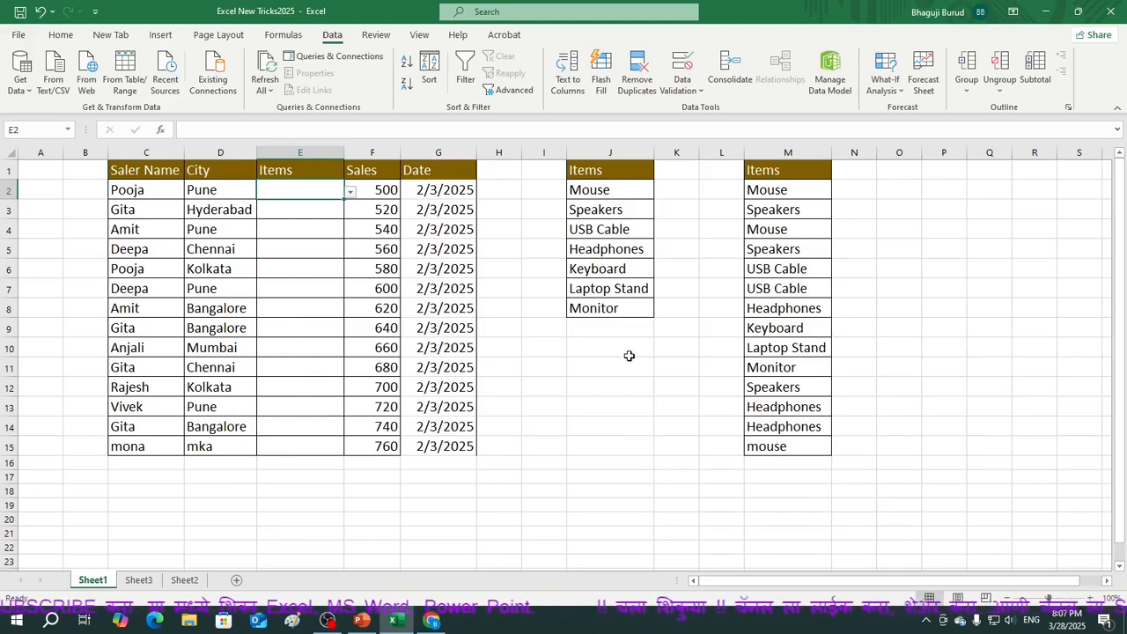
# Try replacing the source of E2's validation list with the manually entered values mouse,speakers.
pyautogui.click(685, 83)
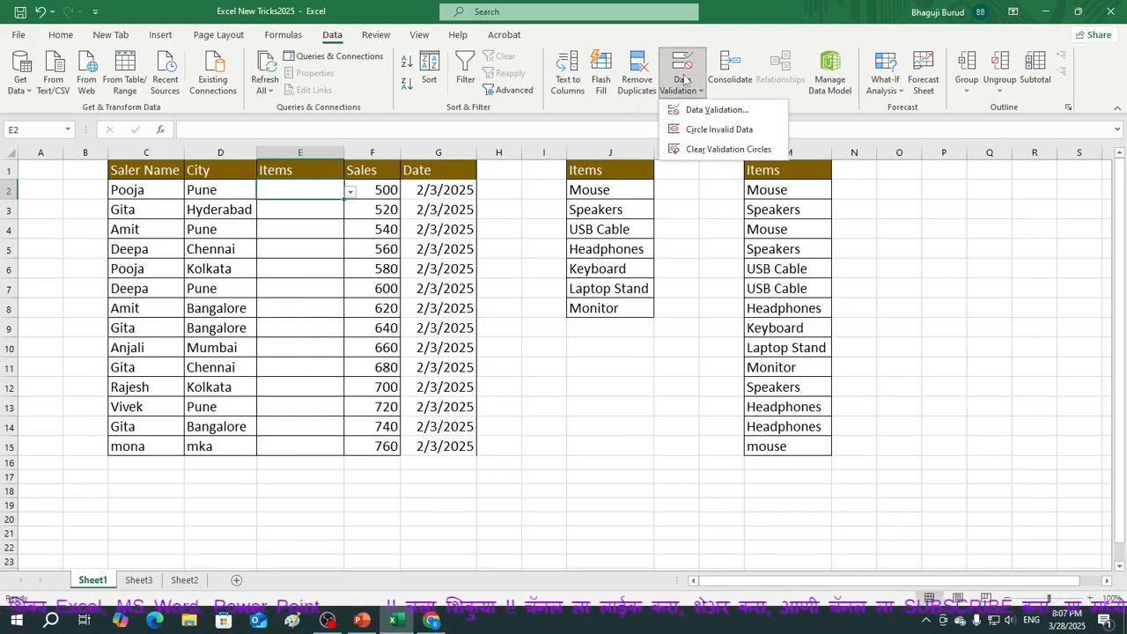
pyautogui.click(718, 111)
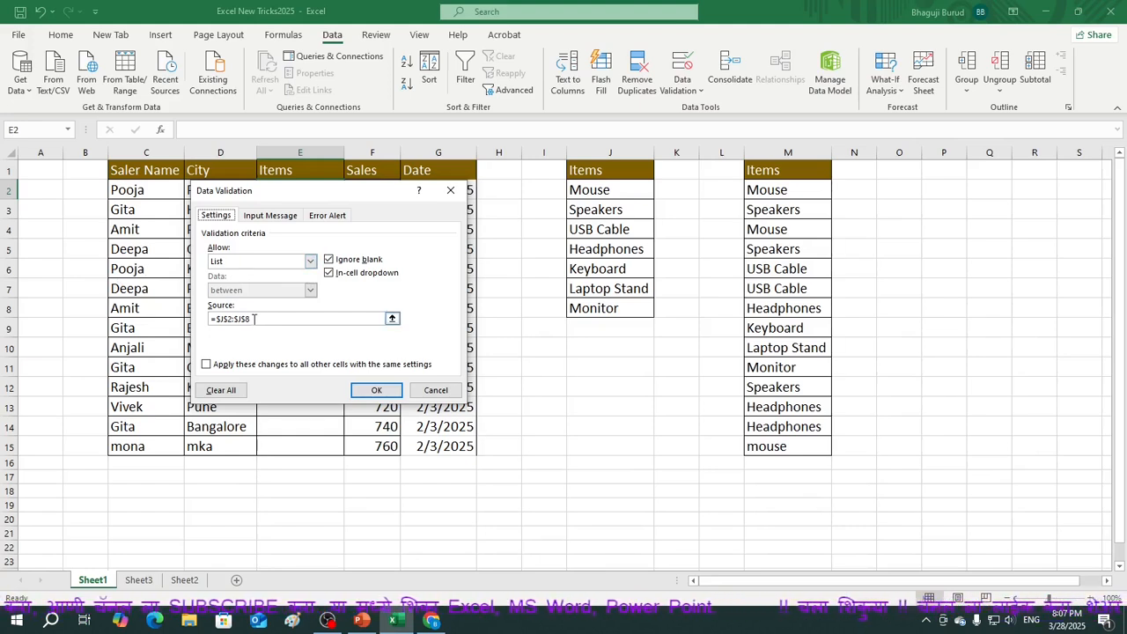
pyautogui.moveTo(254, 319); pyautogui.dragTo(208, 321)
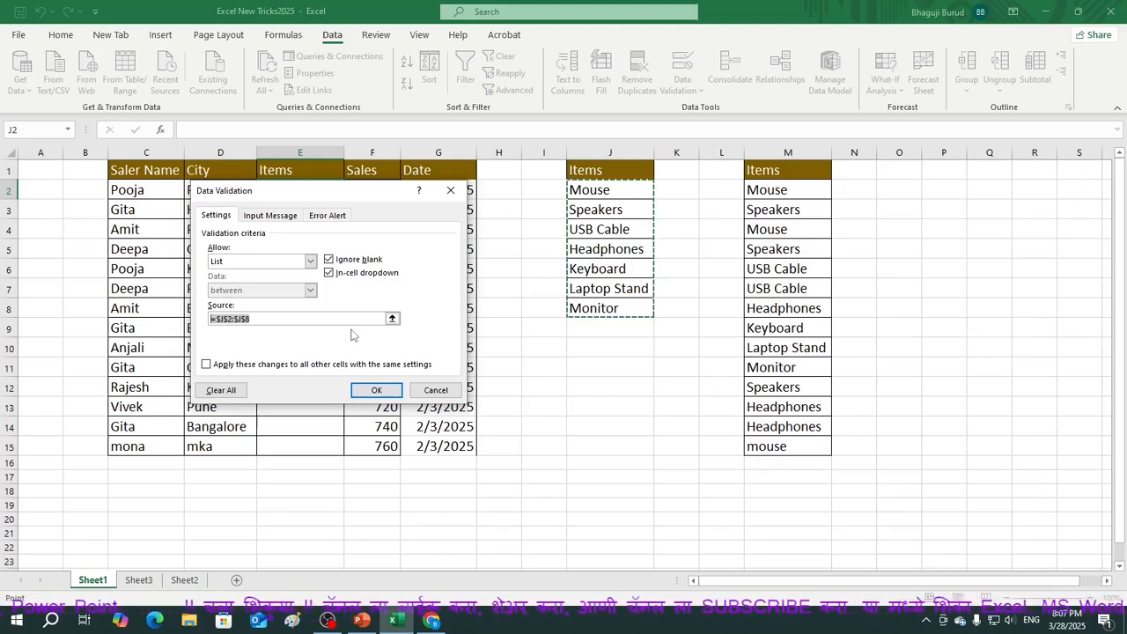
pyautogui.write('mouse')
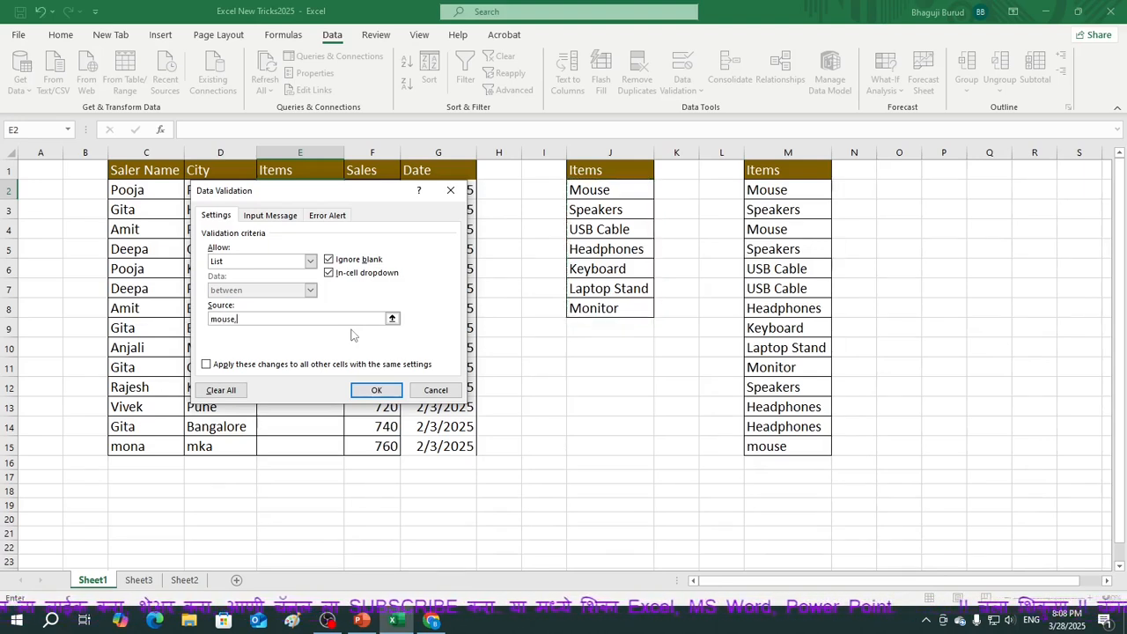
pyautogui.write(',speakers')
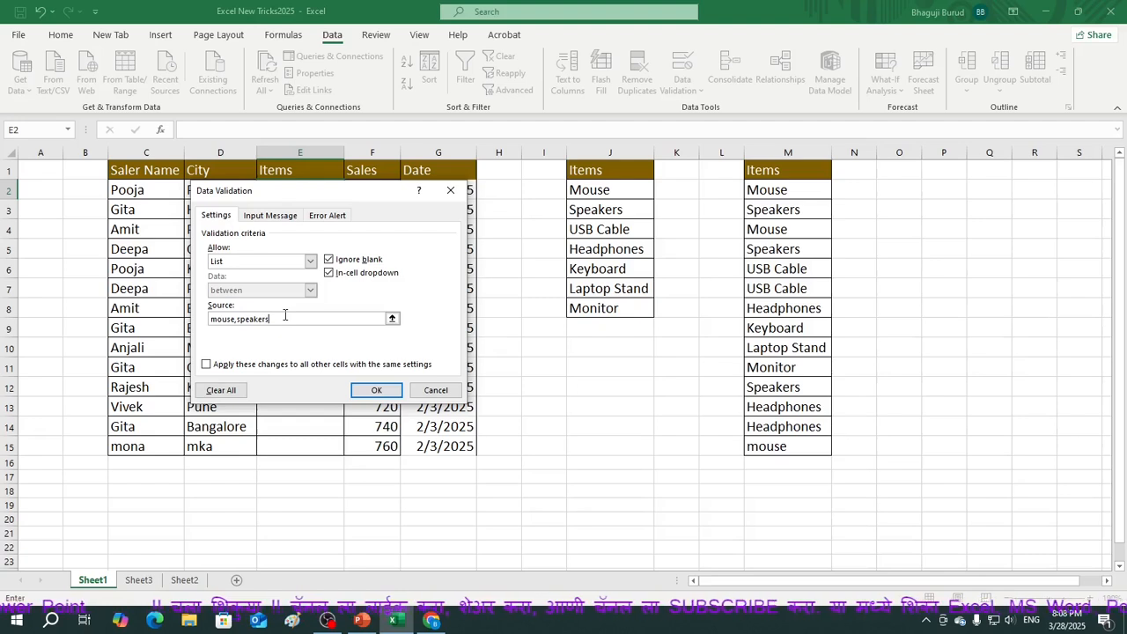
# Clear the manually entered source values and set E2's validation list source to =$J$2:$J$8.
pyautogui.press('BackSpace')
pyautogui.press('BackSpace')
pyautogui.press('BackSpace')
pyautogui.press('BackSpace')
pyautogui.press('BackSpace')
pyautogui.press('BackSpace')
pyautogui.press('BackSpace')
pyautogui.press('BackSpace')
pyautogui.press('BackSpace')
pyautogui.press('BackSpace')
pyautogui.press('BackSpace')
pyautogui.press('BackSpace')
pyautogui.press('BackSpace')
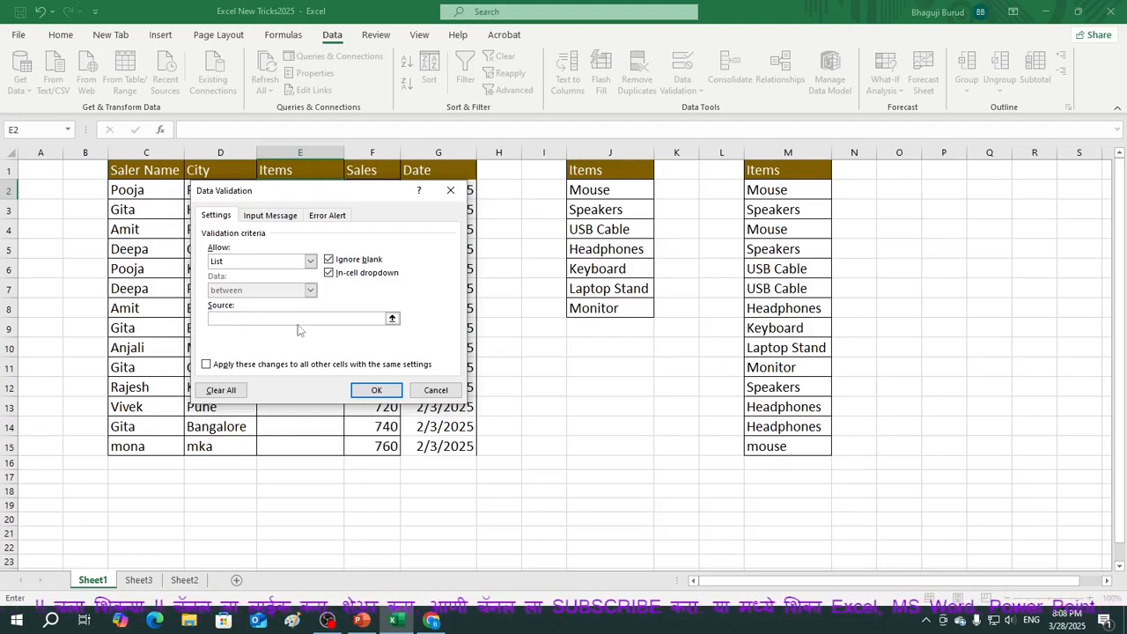
pyautogui.moveTo(598, 190); pyautogui.dragTo(647, 307)
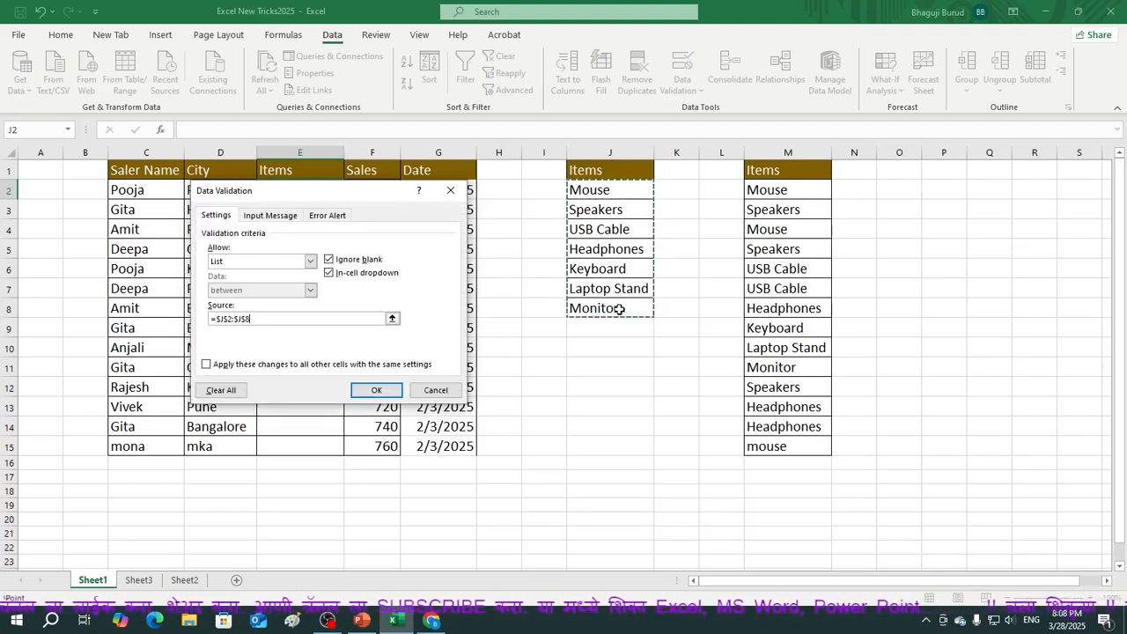
pyautogui.click(376, 390)
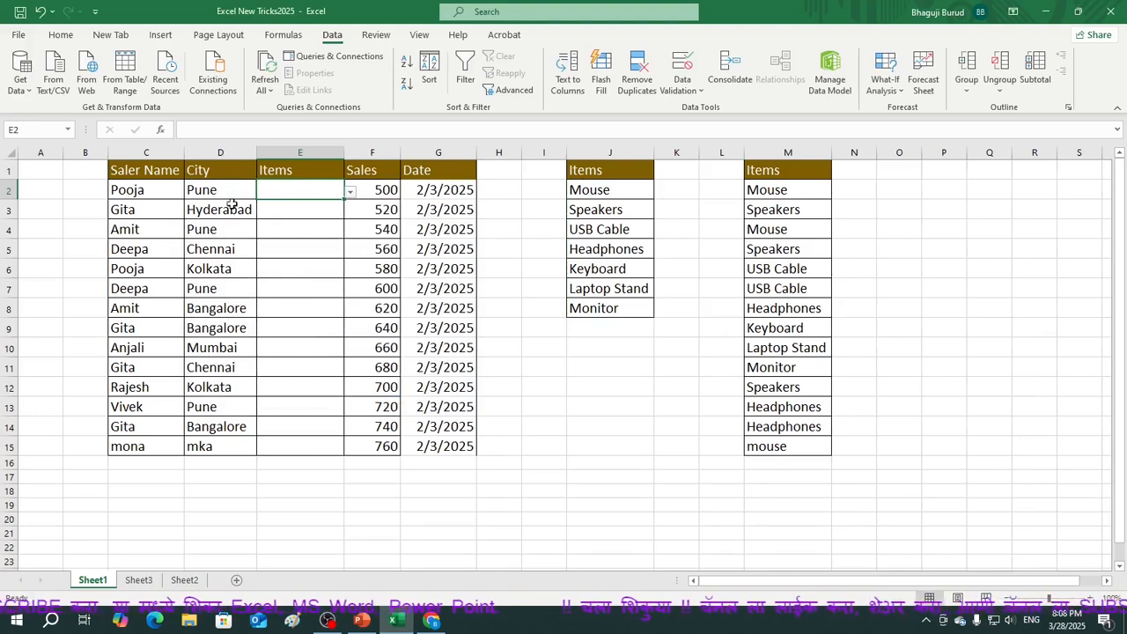
# Choose Mouse from the validation list in E2 and fill it down through E15.
pyautogui.click(350, 191)
pyautogui.click(317, 200)
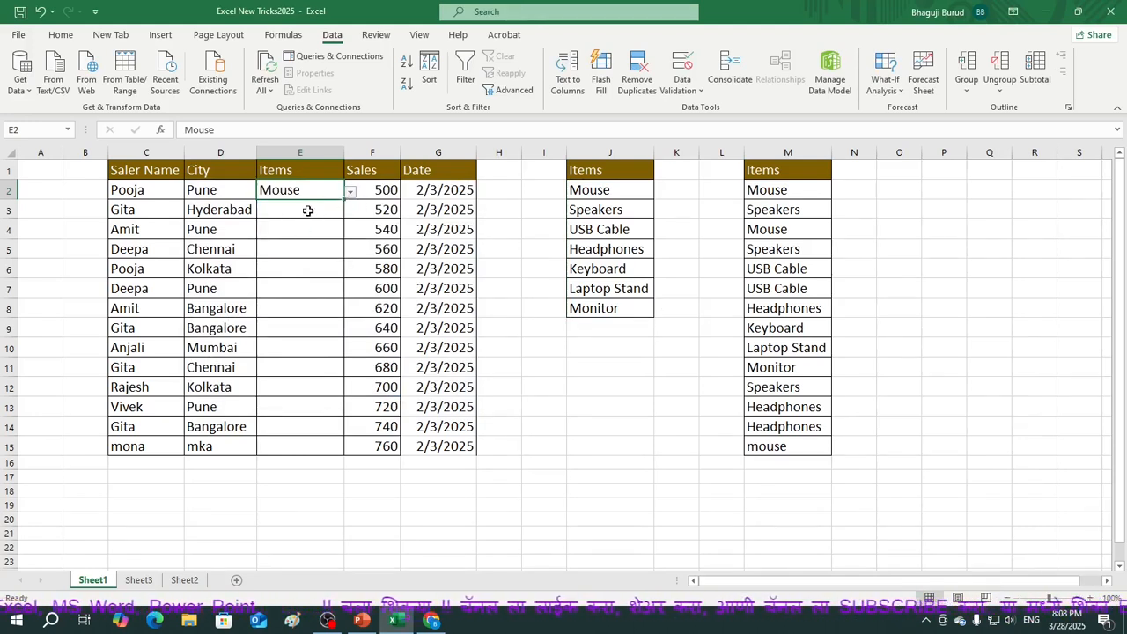
pyautogui.click(307, 212)
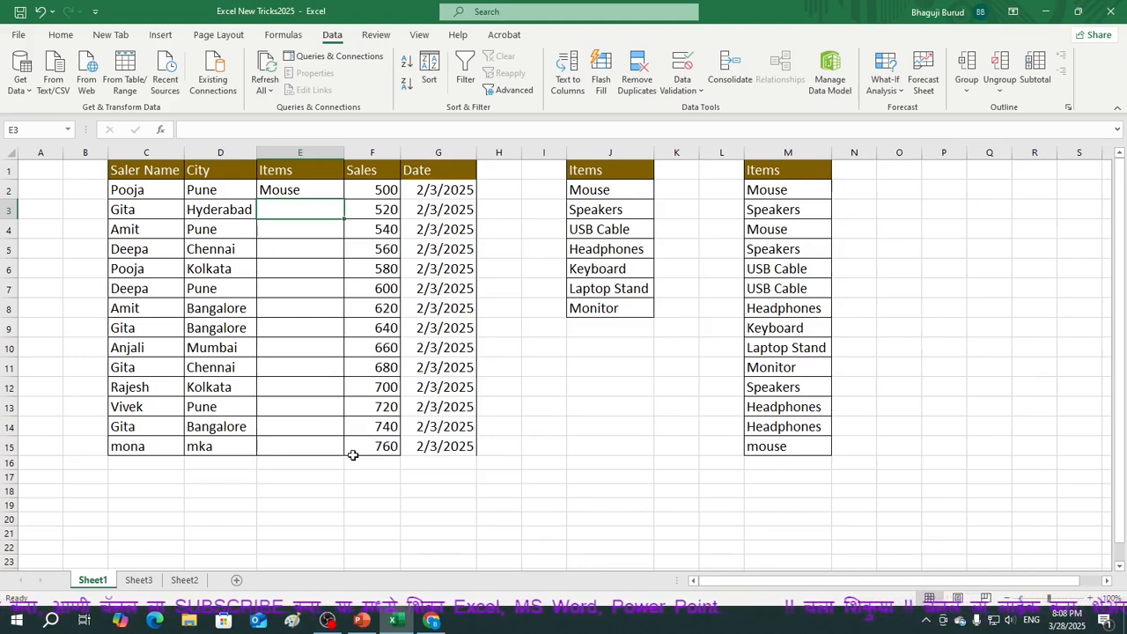
pyautogui.click(319, 193)
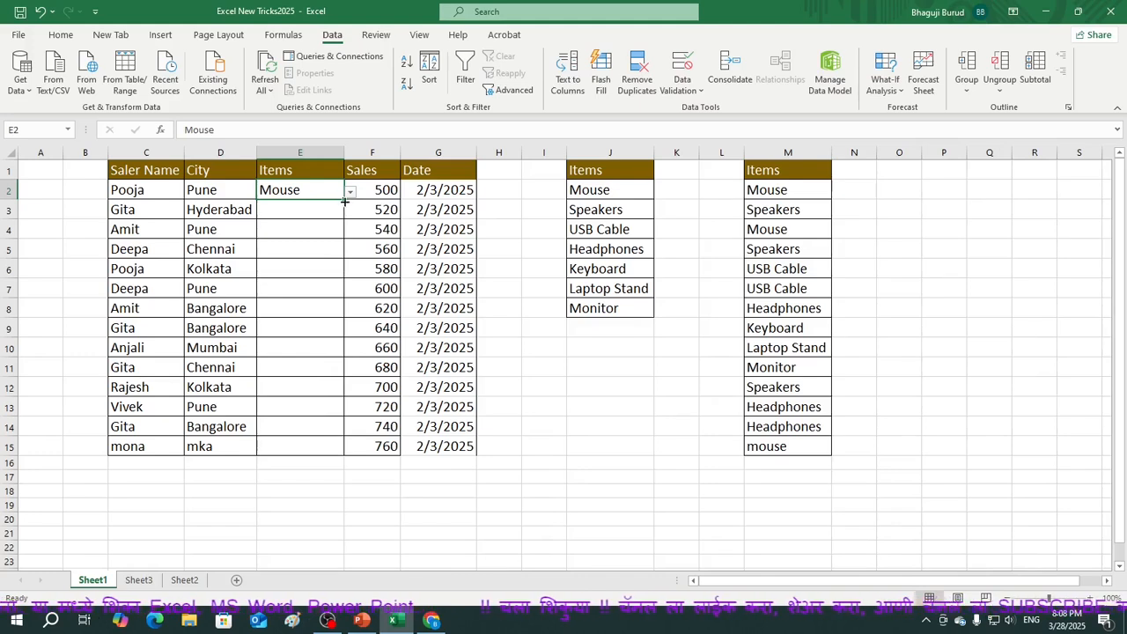
pyautogui.moveTo(345, 200); pyautogui.dragTo(343, 455)
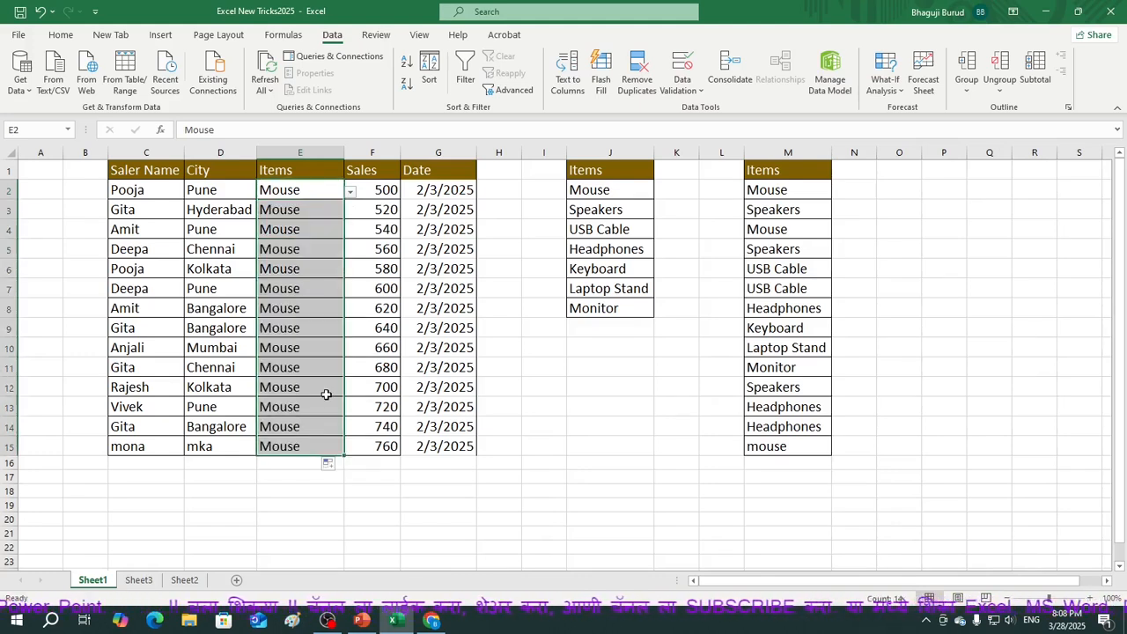
# Choose Speakers from the validation lists in E3 and E5, keeping Mouse in E4.
pyautogui.click(337, 211)
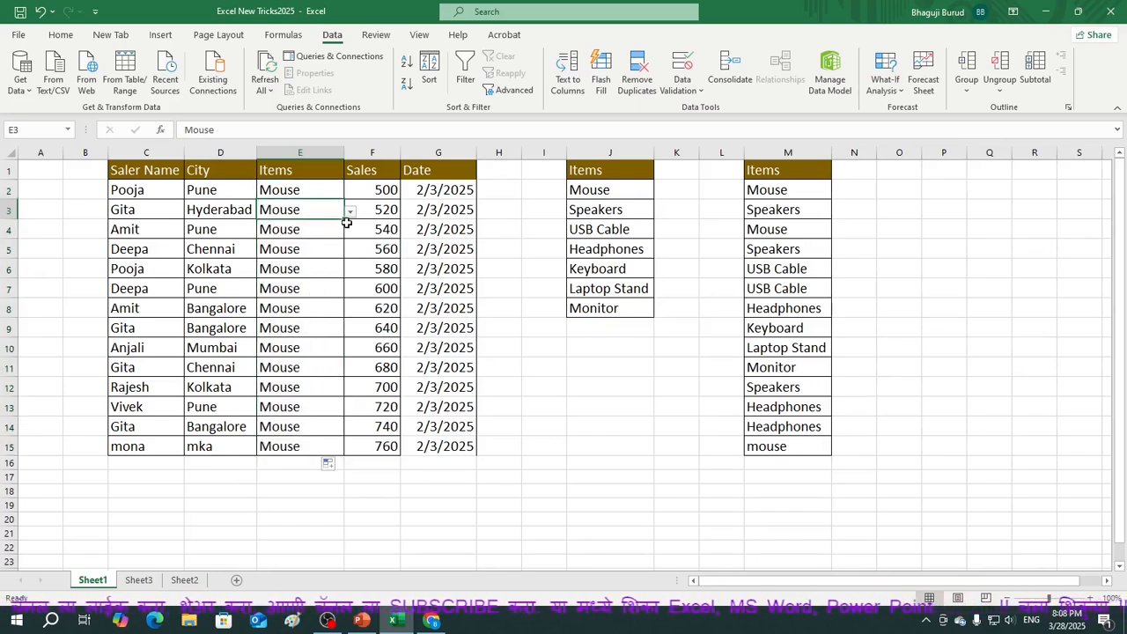
pyautogui.click(350, 217)
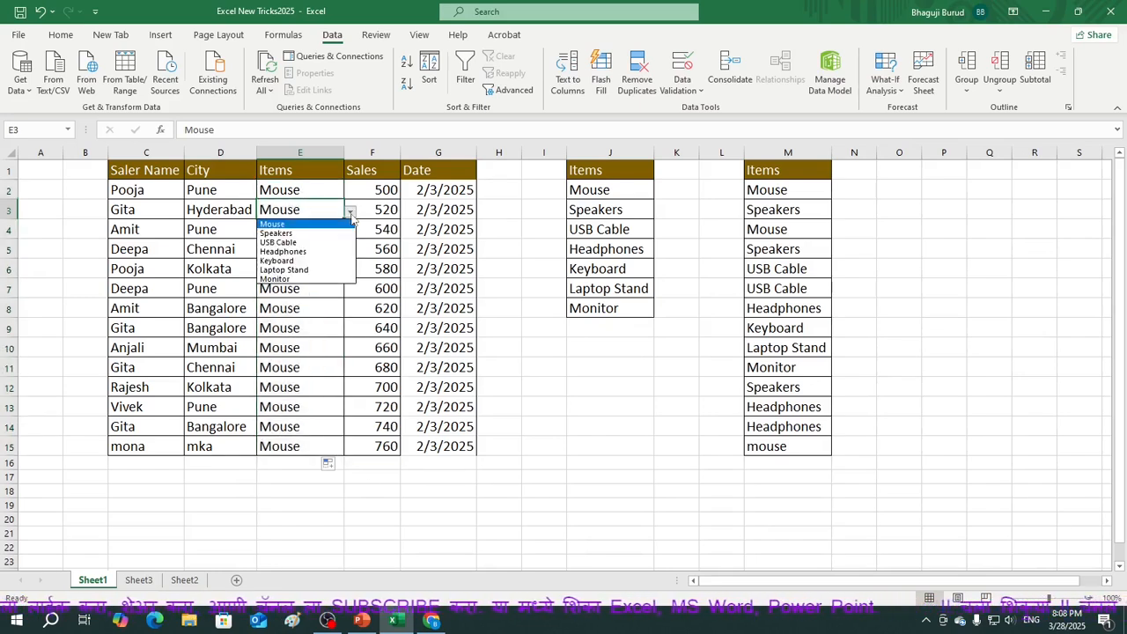
pyautogui.click(284, 226)
pyautogui.click(311, 232)
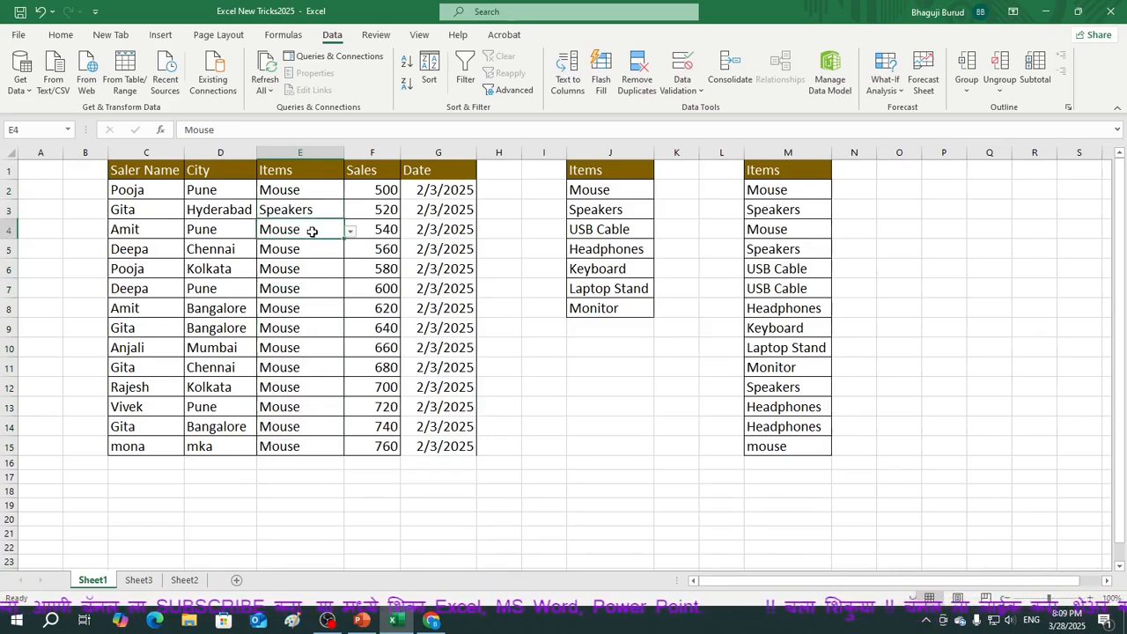
pyautogui.click(352, 231)
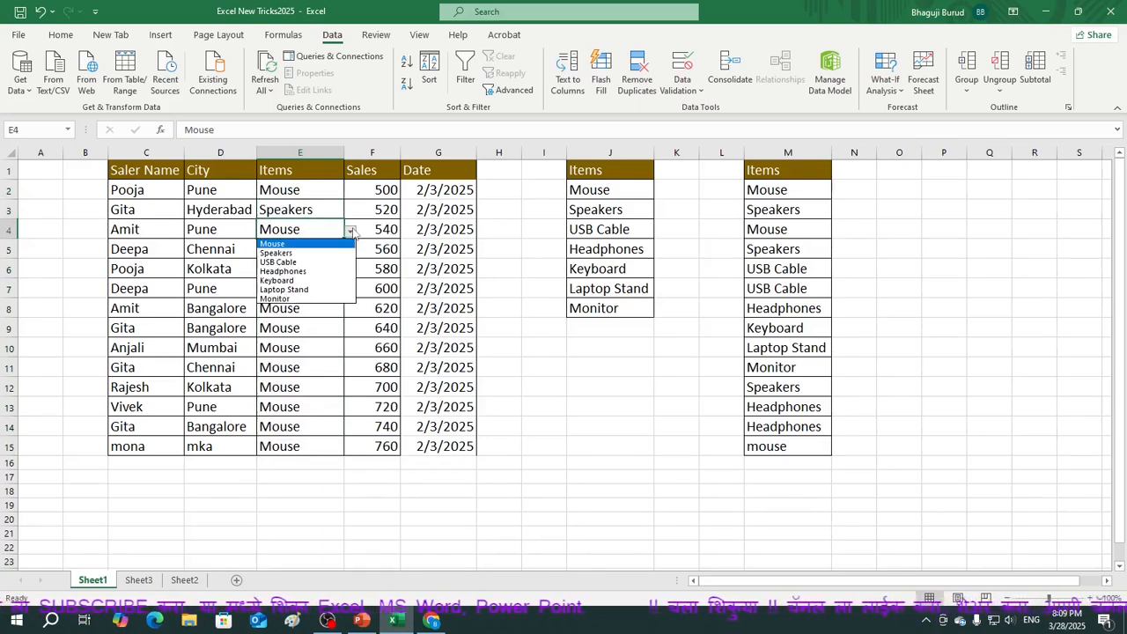
pyautogui.click(323, 227)
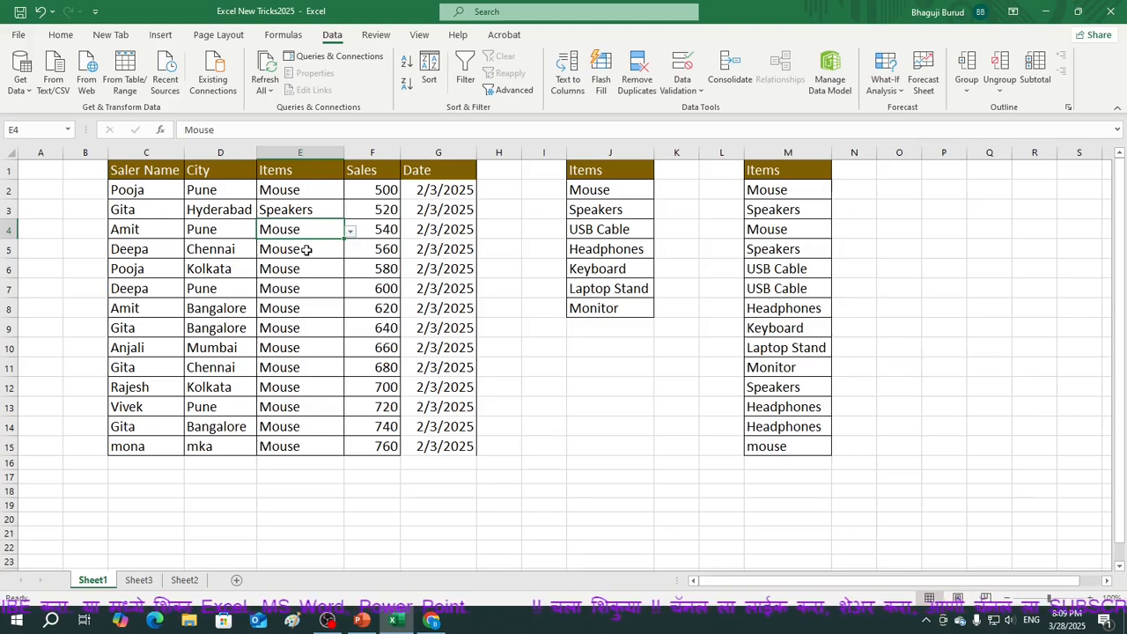
pyautogui.click(306, 249)
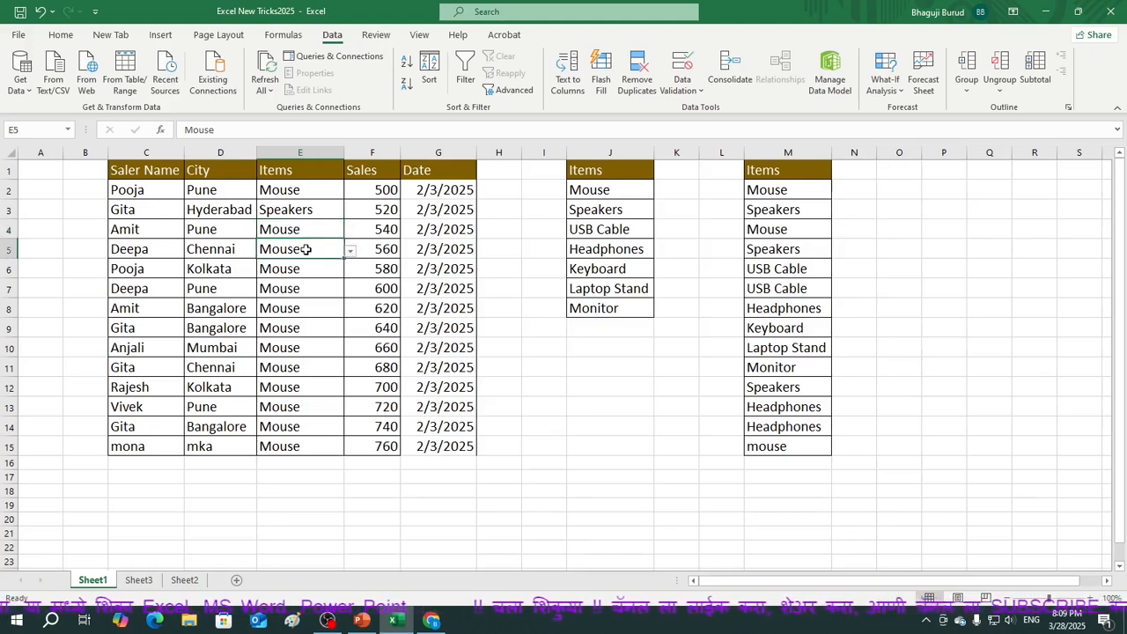
pyautogui.click(349, 252)
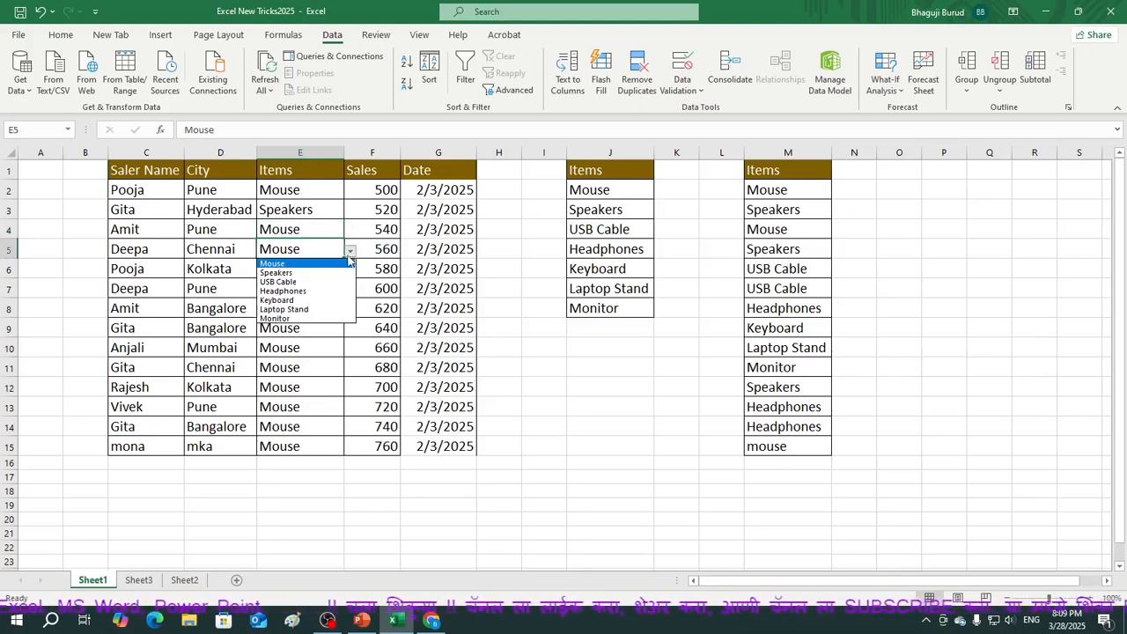
pyautogui.click(284, 264)
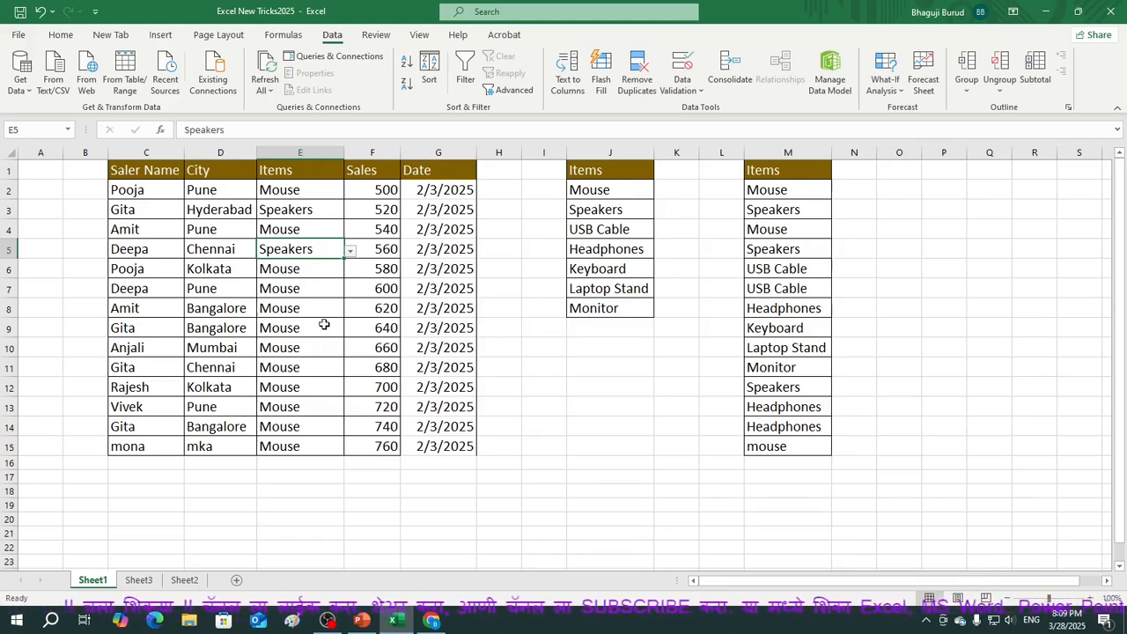
# Choose USB Cable from the validation lists in E6 and E7.
pyautogui.click(299, 271)
pyautogui.click(349, 272)
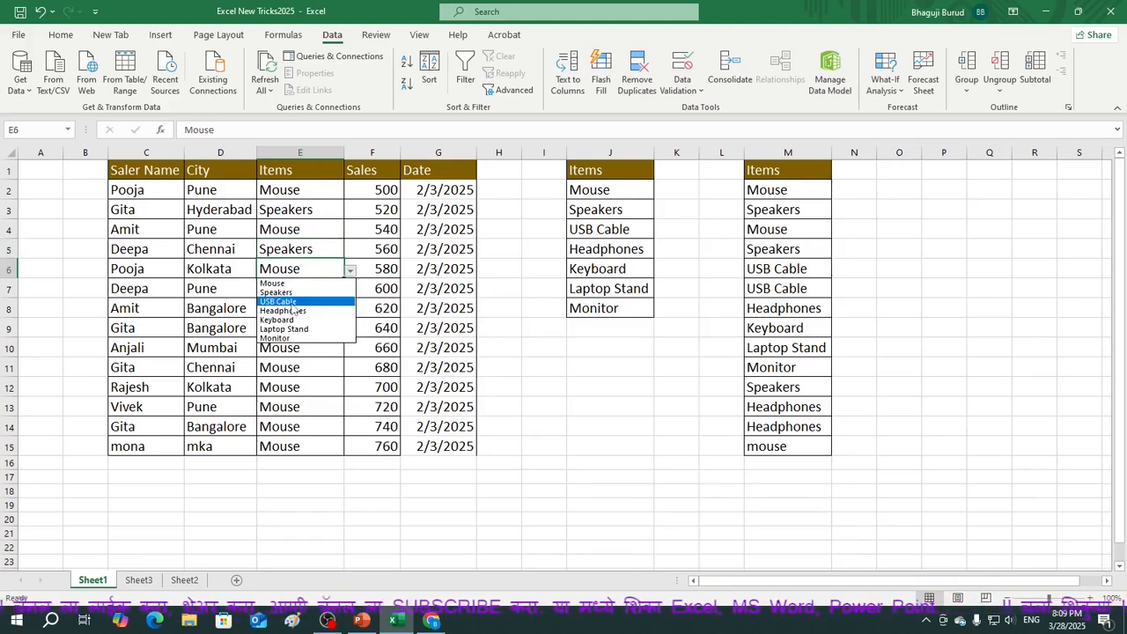
pyautogui.click(292, 306)
pyautogui.click(288, 290)
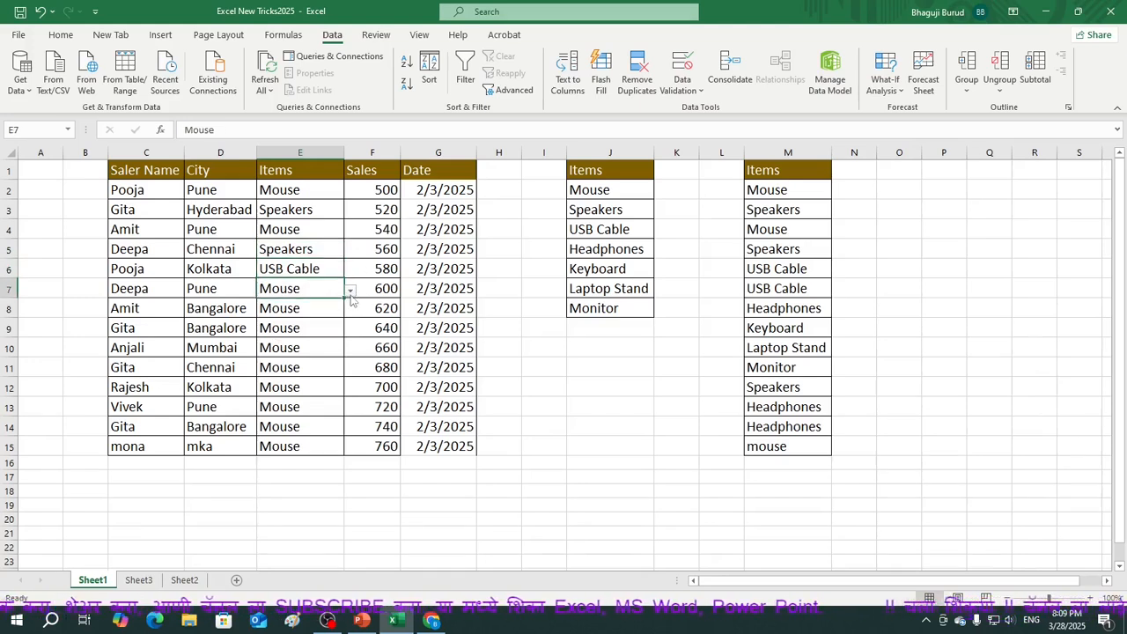
pyautogui.click(350, 290)
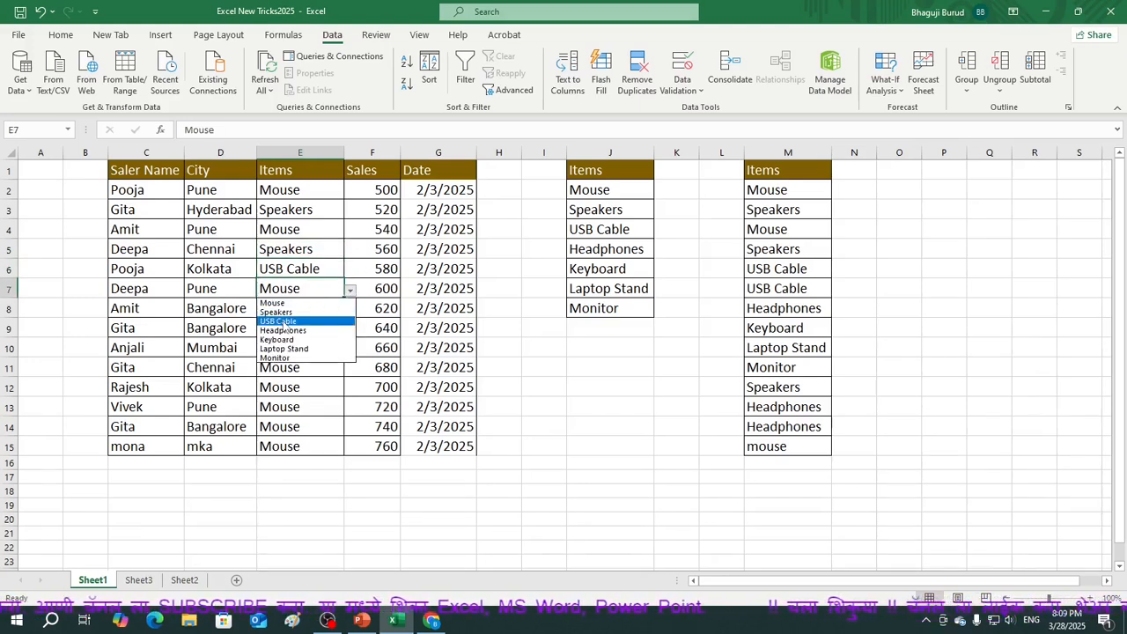
pyautogui.click(284, 322)
# Choose Headphones from the validation list in E8 and Keyboard from the one in E9.
pyautogui.click(333, 312)
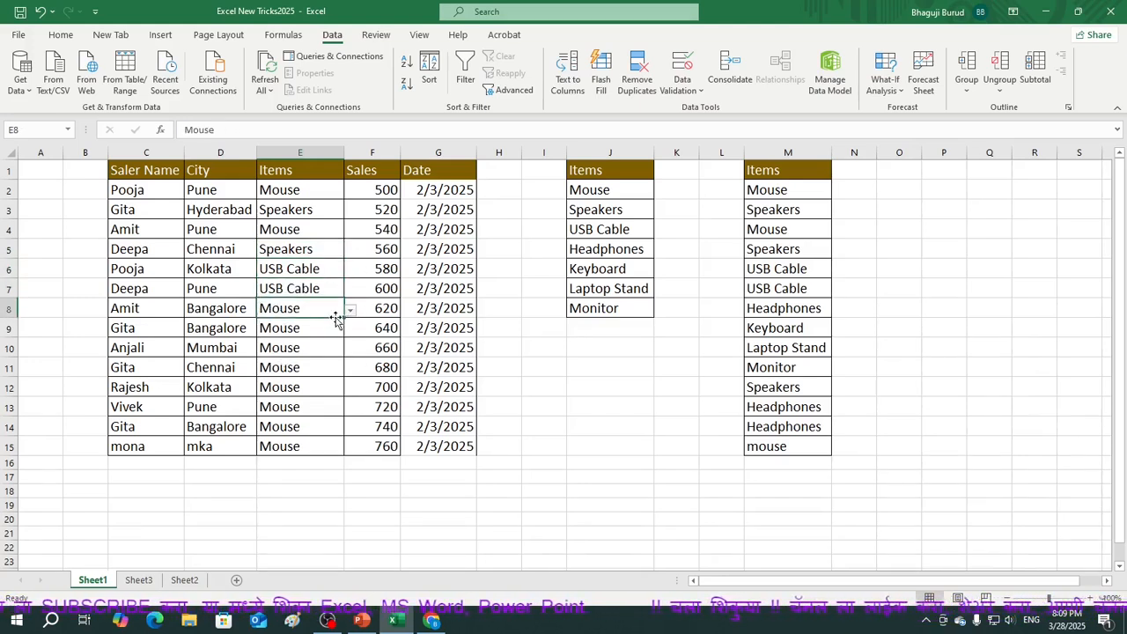
pyautogui.click(349, 310)
pyautogui.click(298, 351)
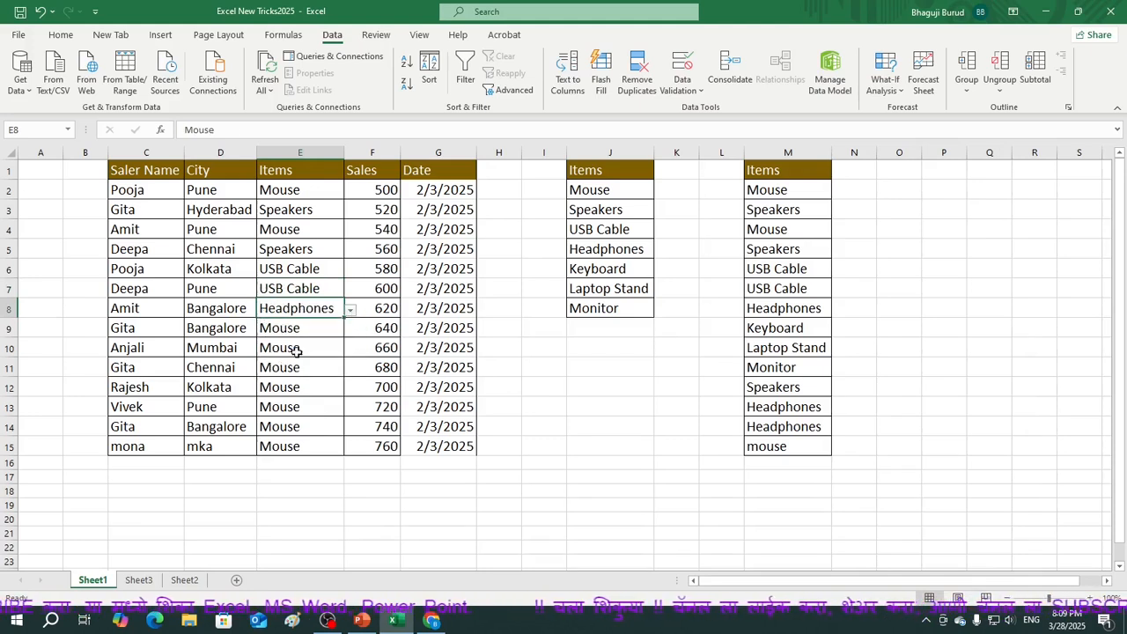
pyautogui.click(284, 332)
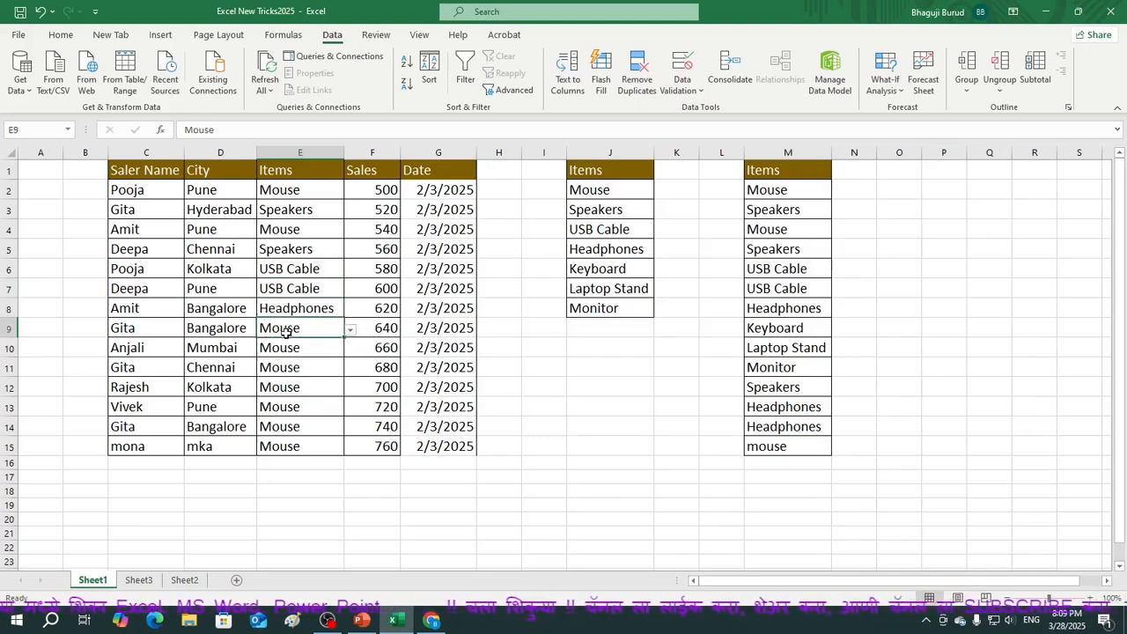
pyautogui.click(350, 331)
pyautogui.click(276, 379)
# Choose Laptop Stand from the validation list in E10 and Monitor from the one in E11.
pyautogui.click(343, 349)
pyautogui.click(350, 349)
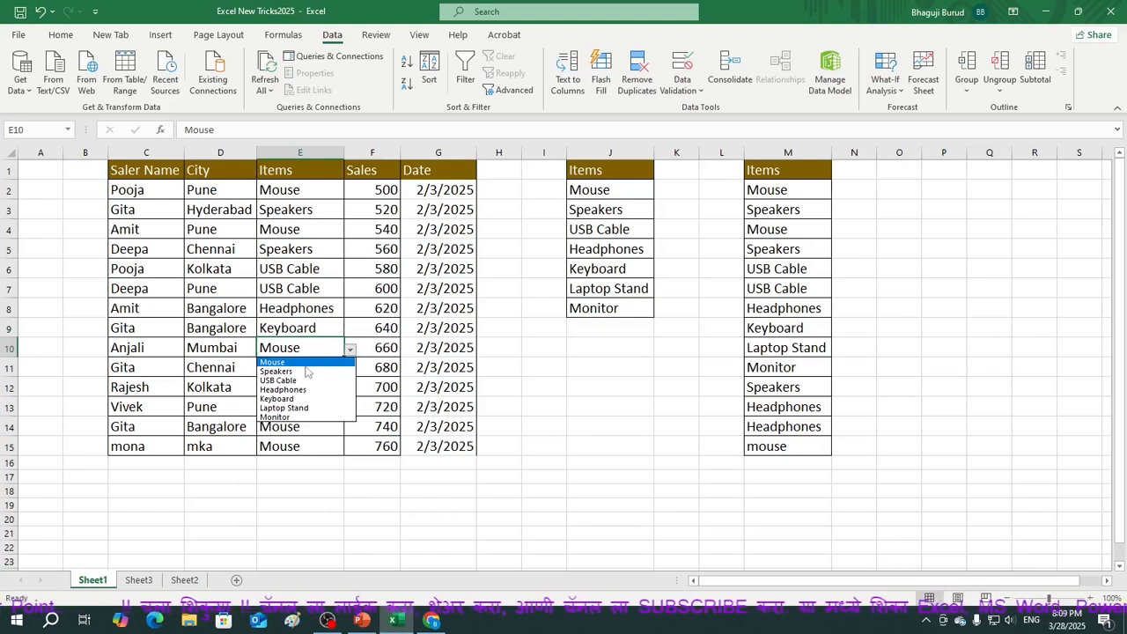
pyautogui.click(284, 409)
pyautogui.click(289, 370)
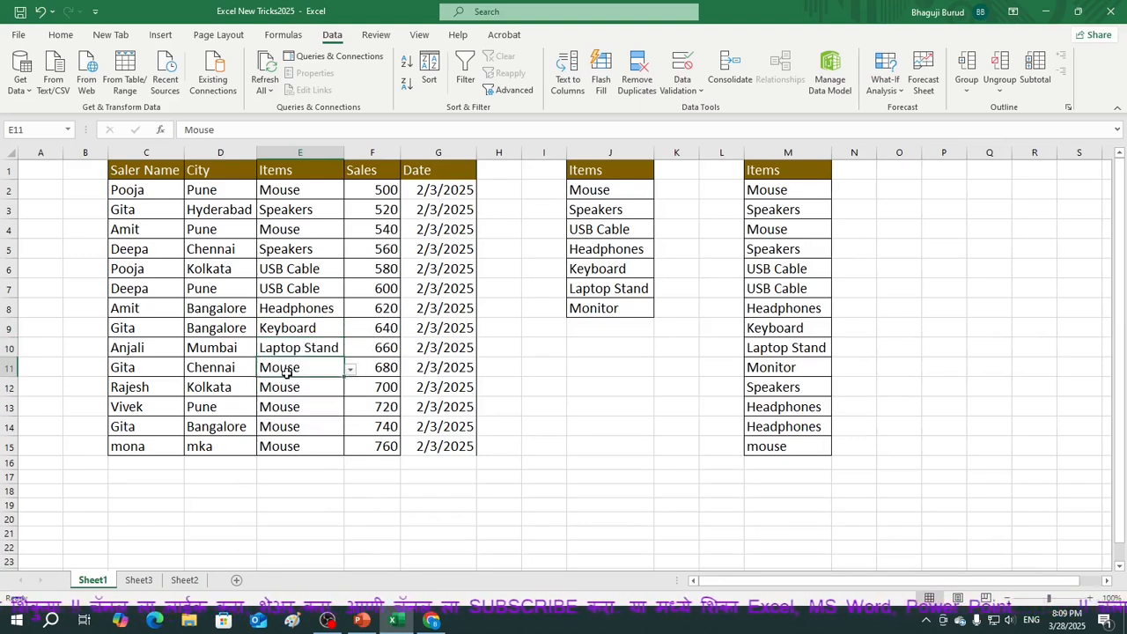
pyautogui.click(350, 371)
pyautogui.click(285, 434)
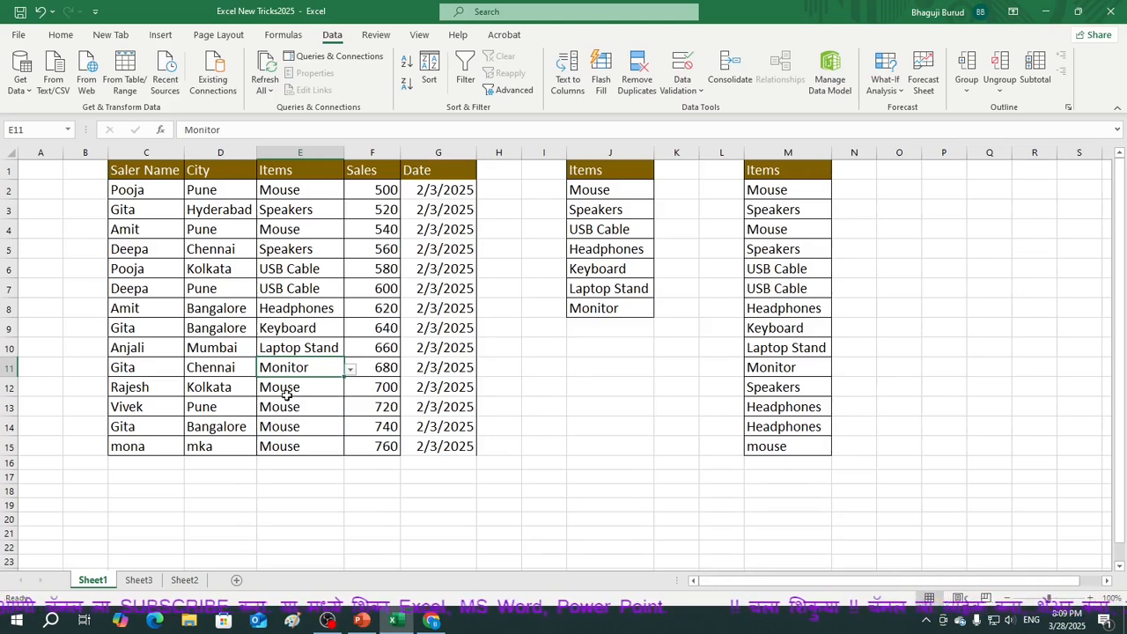
# Choose Speakers from the validation list in E12 and Headphones in E13 and E14, keeping Mouse in E15.
pyautogui.click(291, 390)
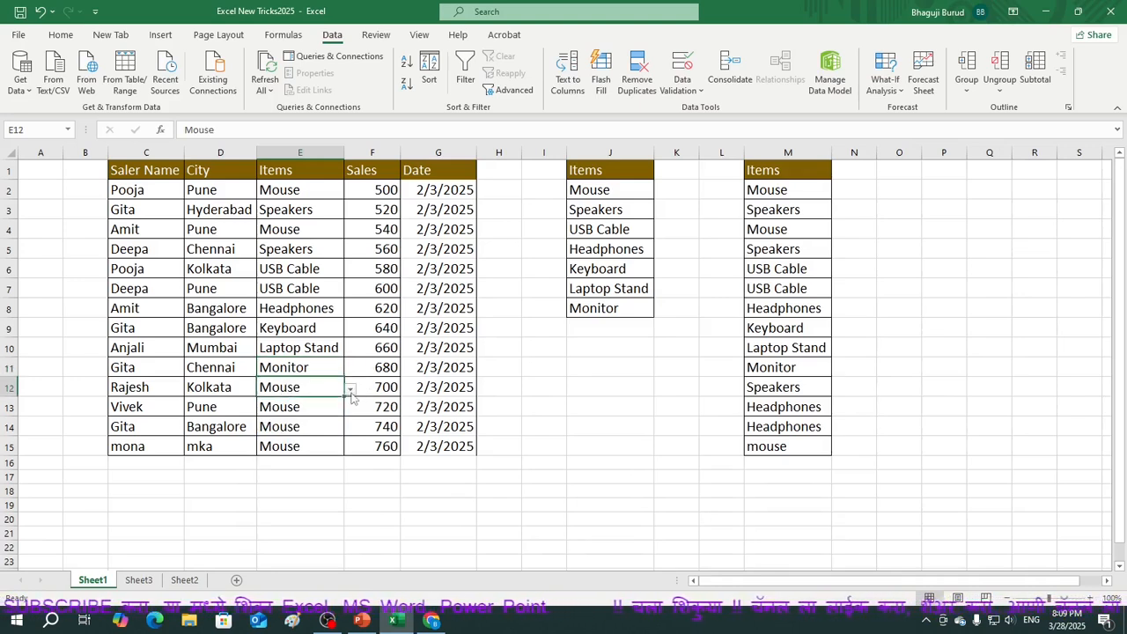
pyautogui.click(350, 389)
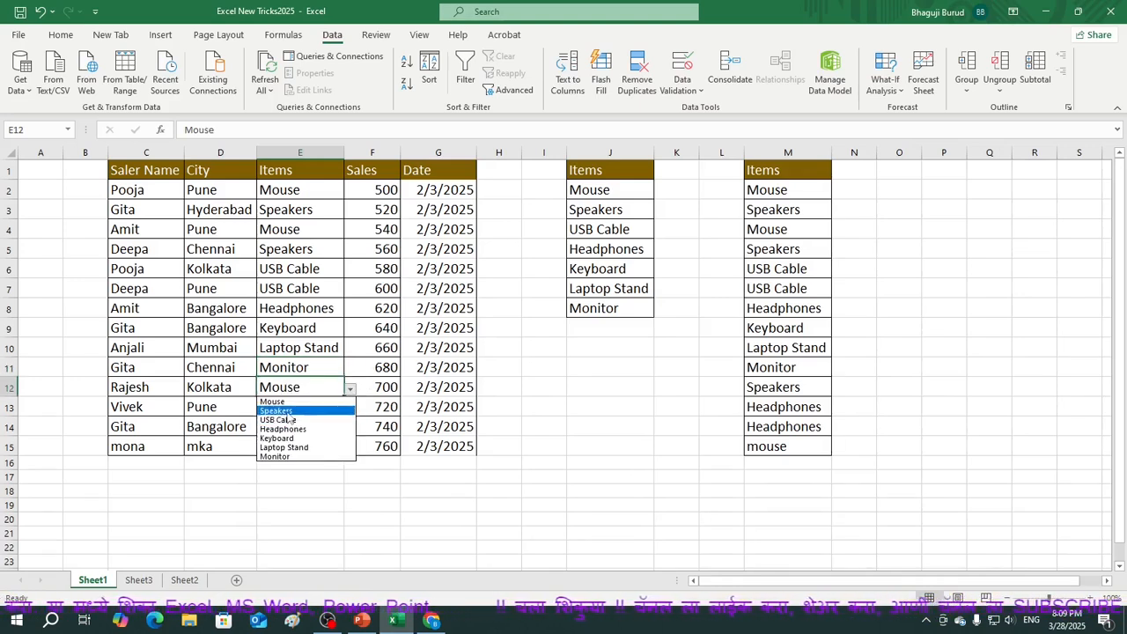
pyautogui.click(287, 409)
pyautogui.click(304, 414)
pyautogui.click(350, 409)
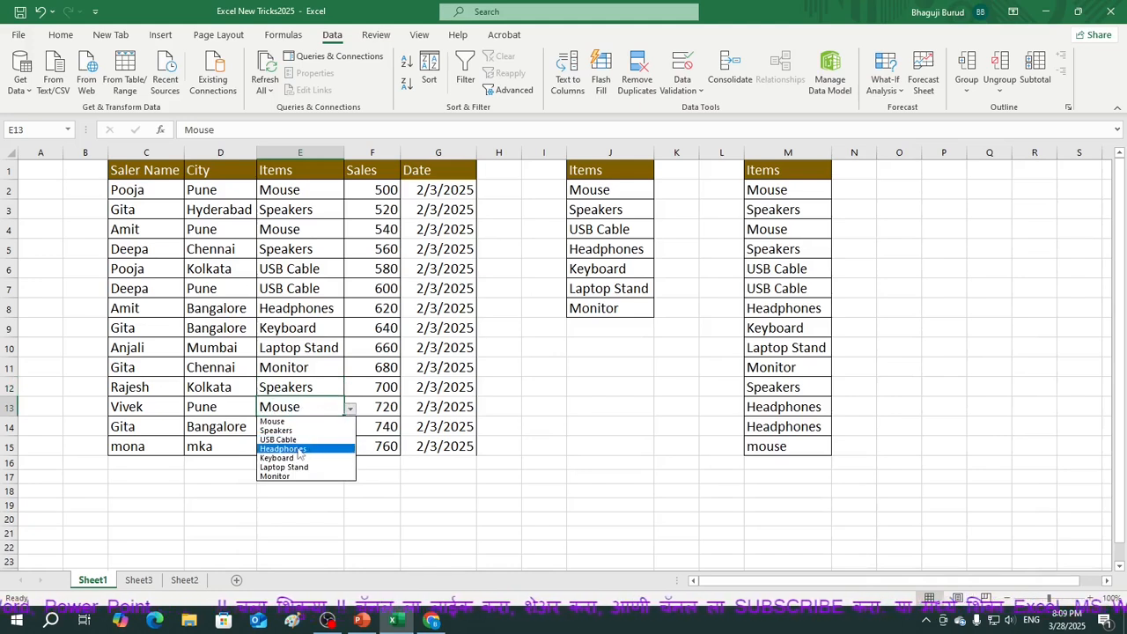
pyautogui.click(298, 448)
pyautogui.click(299, 426)
pyautogui.click(351, 428)
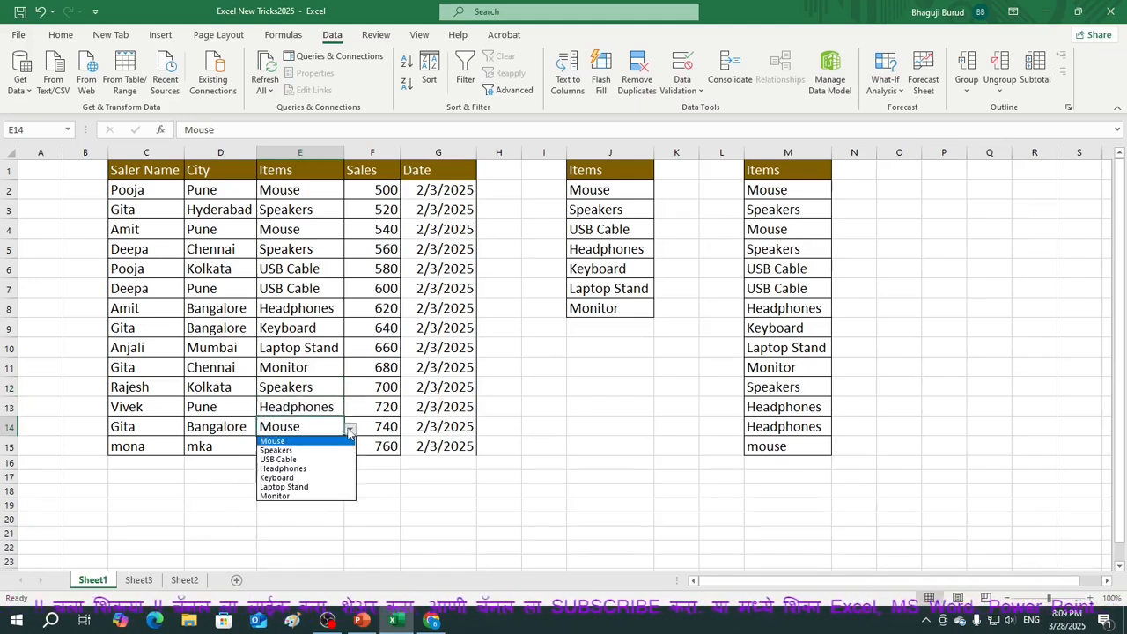
pyautogui.click(291, 469)
pyautogui.click(294, 446)
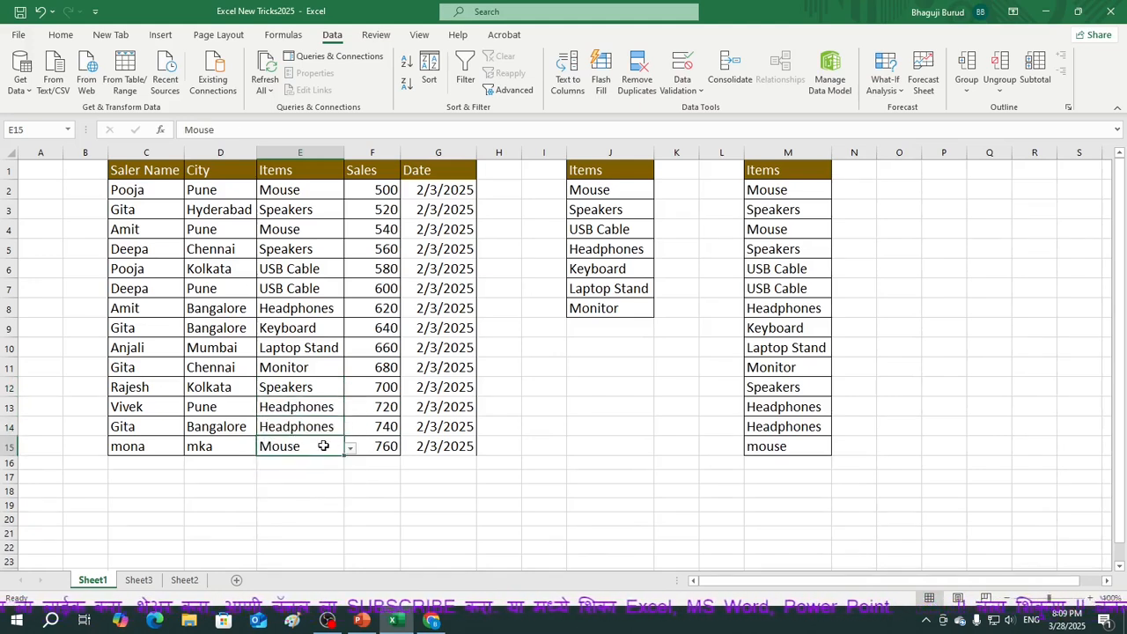
pyautogui.click(405, 559)
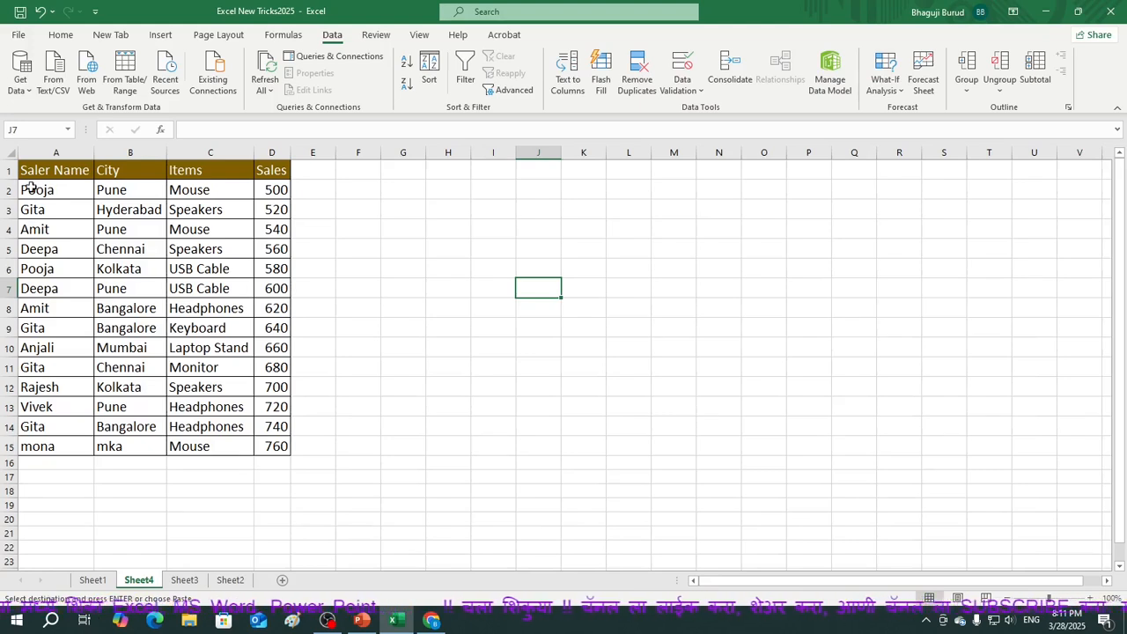
pyautogui.moveTo(33, 172); pyautogui.dragTo(273, 464)
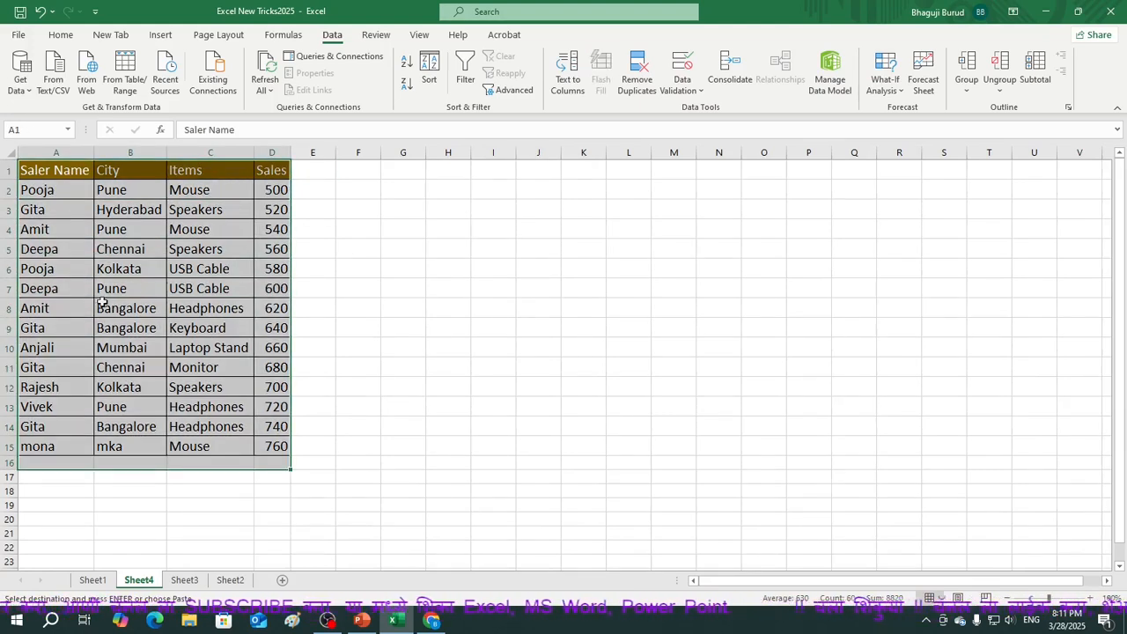
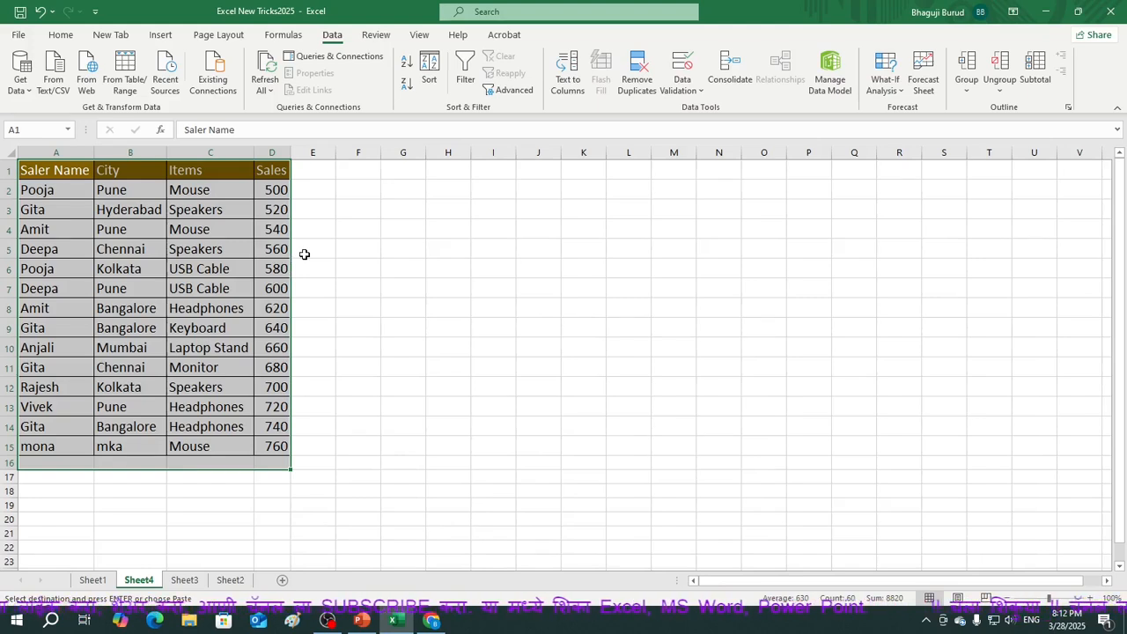
pyautogui.click(490, 326)
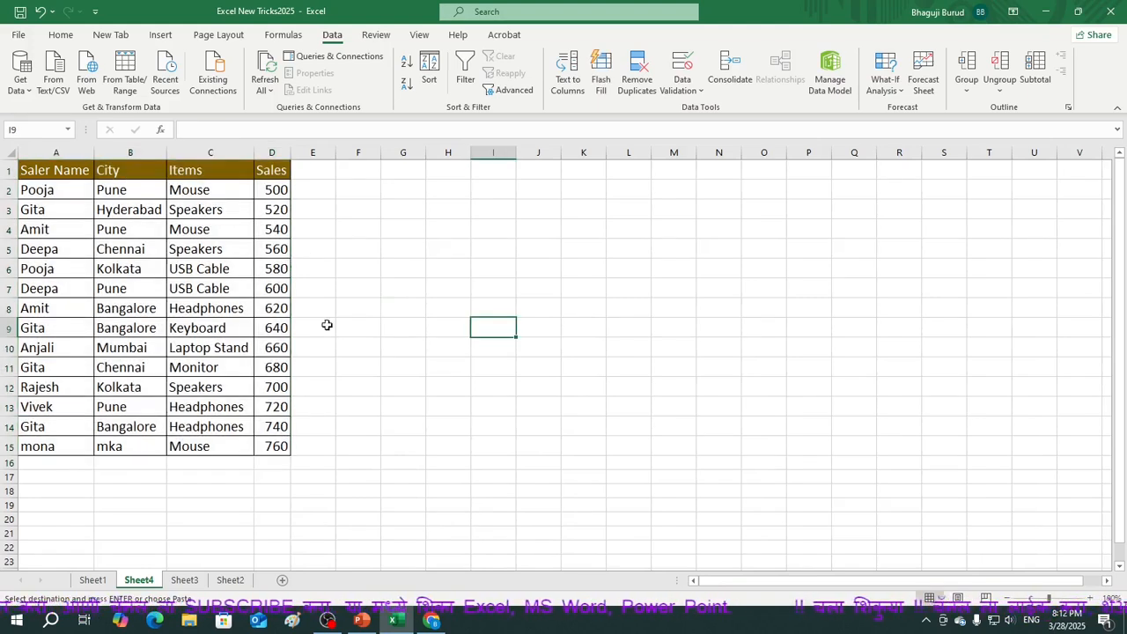
# Start recording a macro stored in this workbook, assigning Ctrl+q as its shortcut key.
pyautogui.click(419, 35)
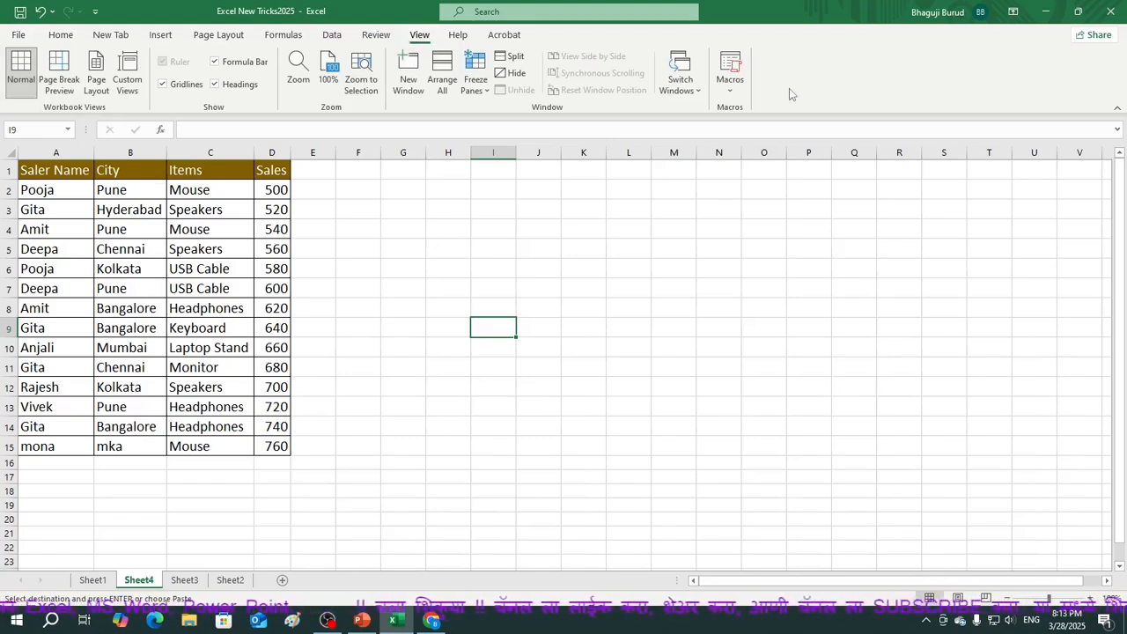
pyautogui.click(731, 92)
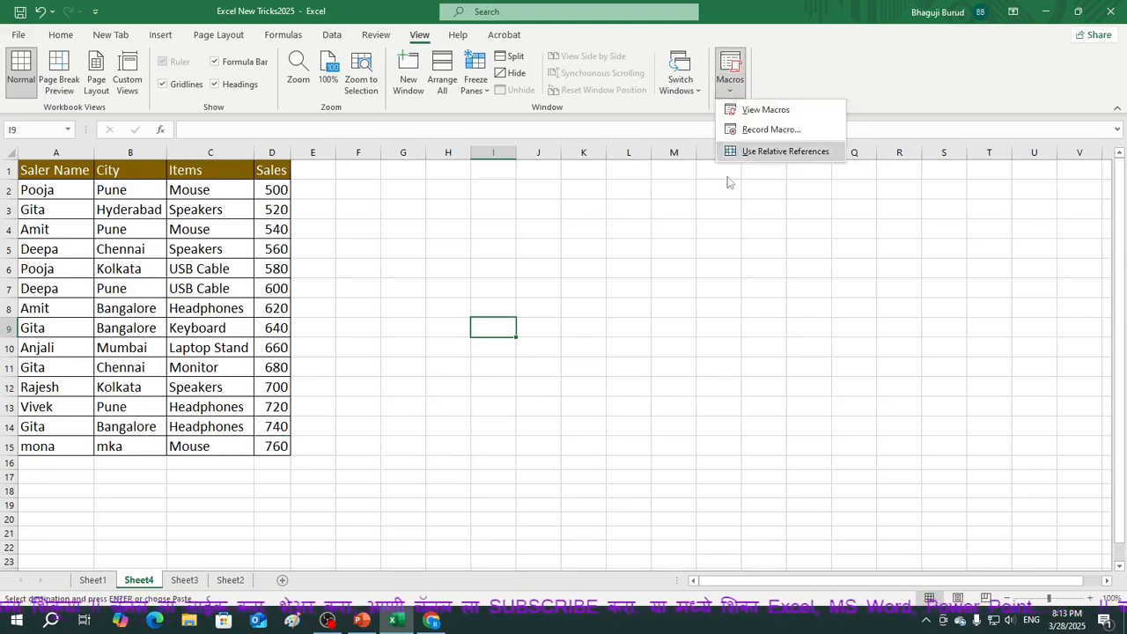
pyautogui.click(772, 131)
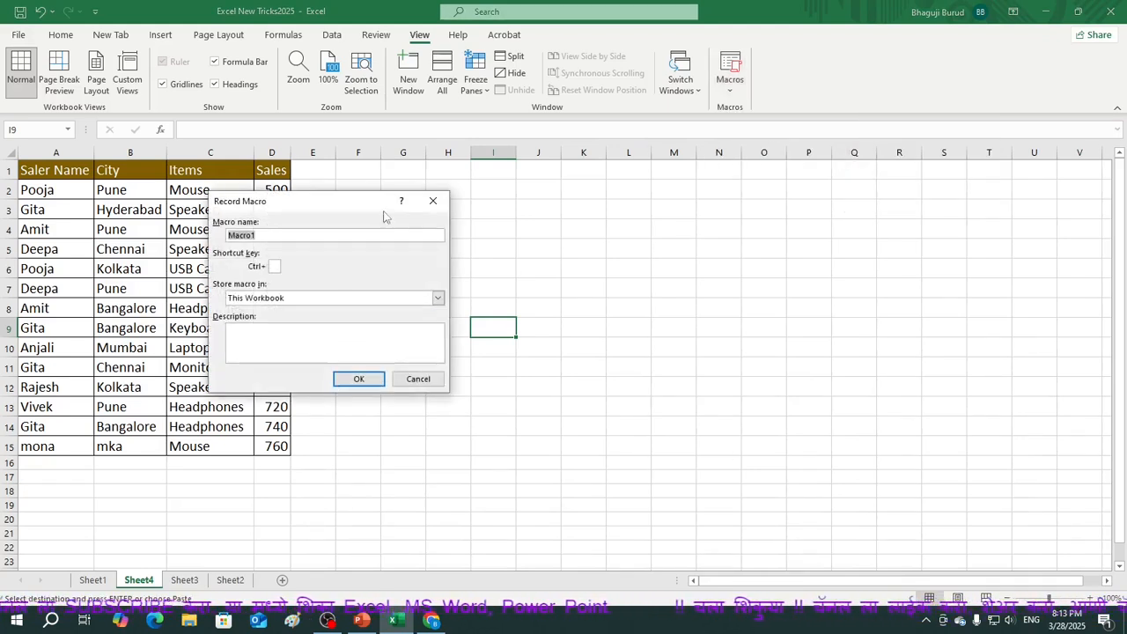
pyautogui.click(275, 266)
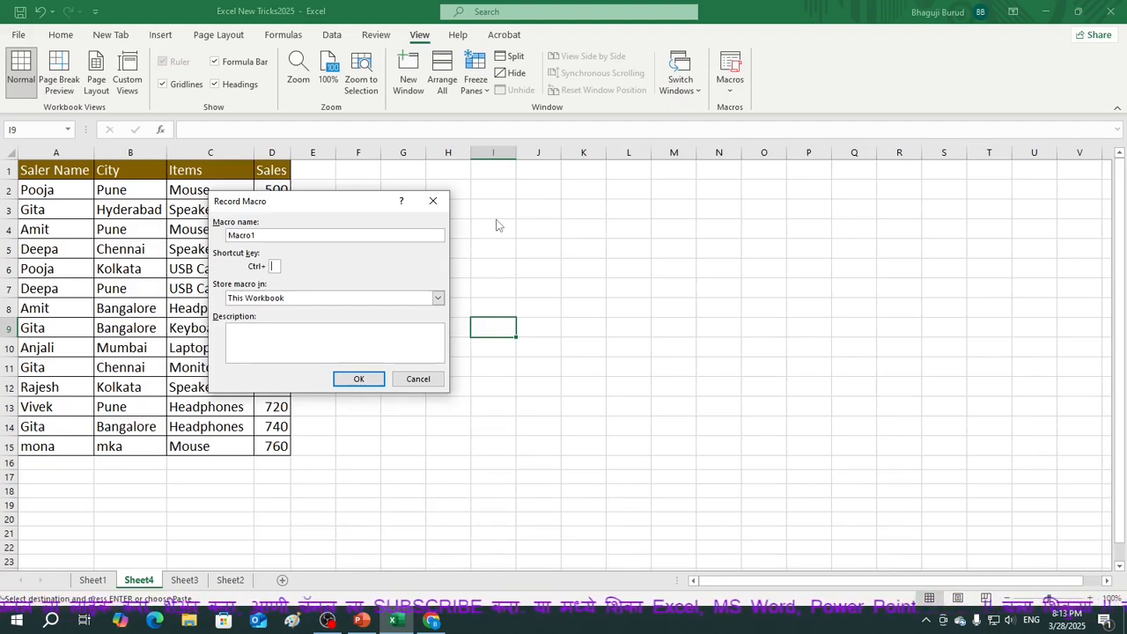
pyautogui.write('q')
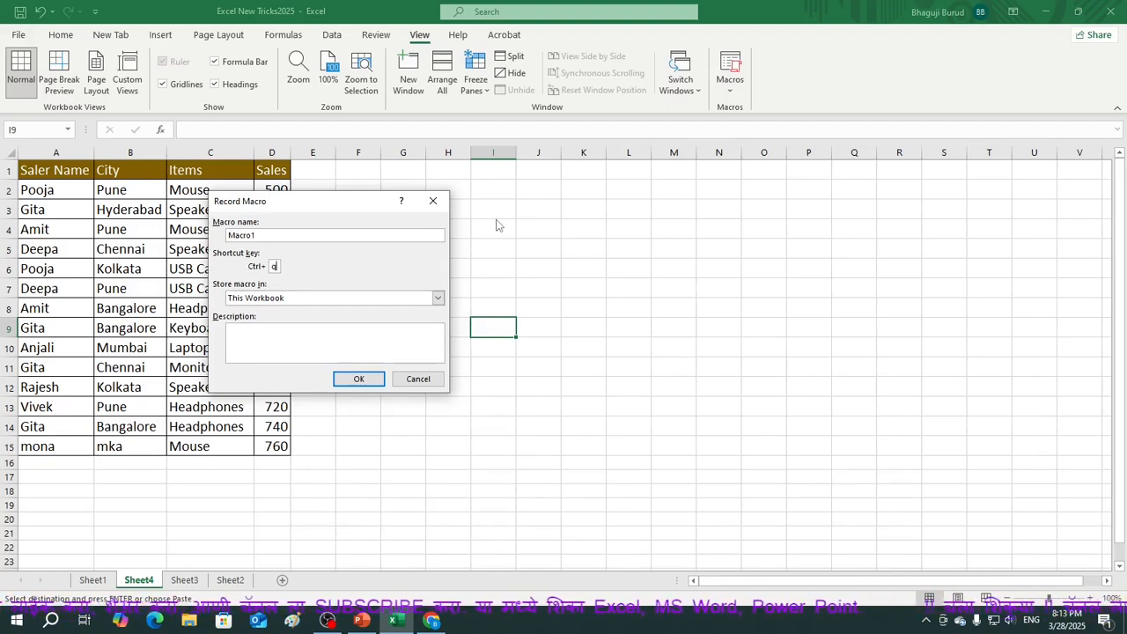
pyautogui.click(359, 379)
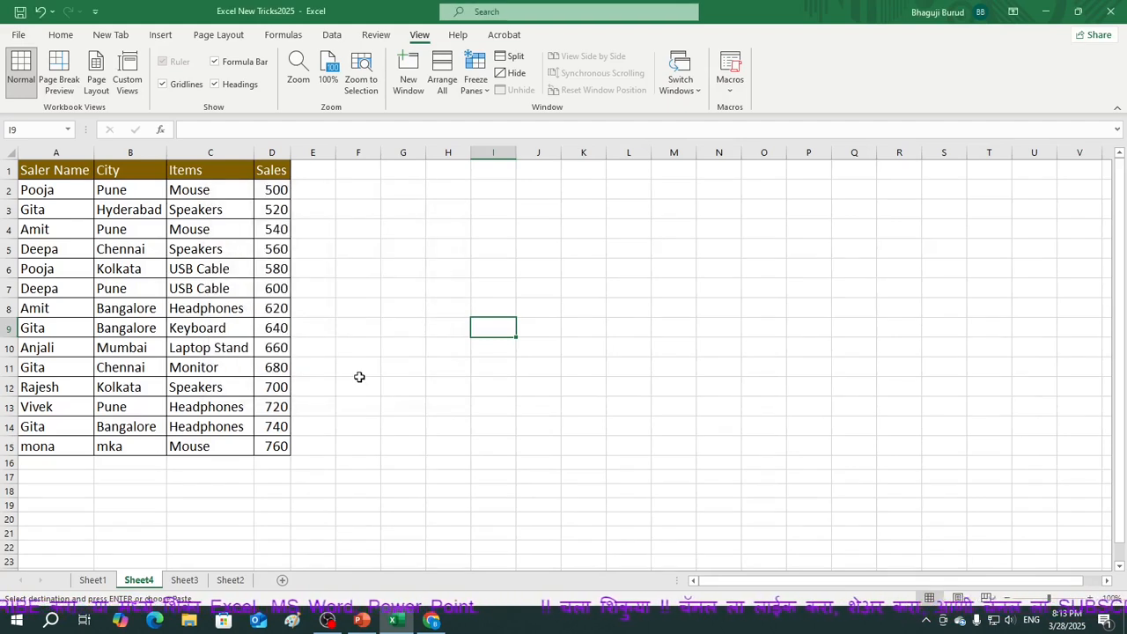
# Clear the contents of A2:D8 on Sheet4 as the recorded action and stop the macro recording.
pyautogui.click(730, 93)
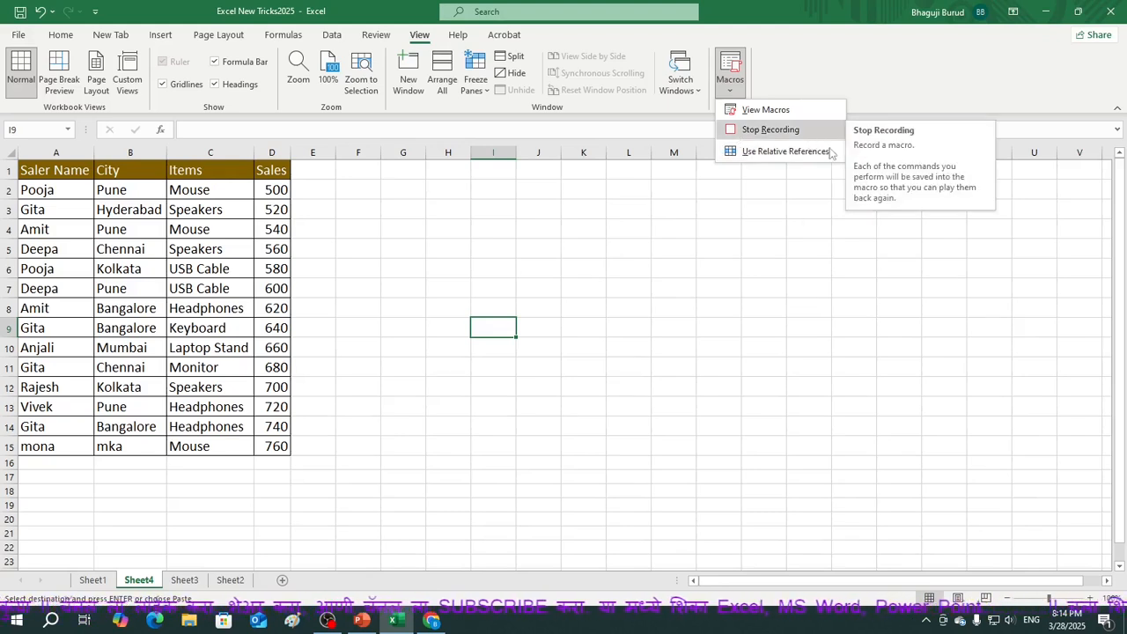
pyautogui.click(28, 191)
pyautogui.click(28, 190)
pyautogui.moveTo(28, 190)
pyautogui.mouseDown()
pyautogui.moveTo(62, 191)
pyautogui.moveTo(277, 289)
pyautogui.moveTo(283, 303)
pyautogui.mouseUp()
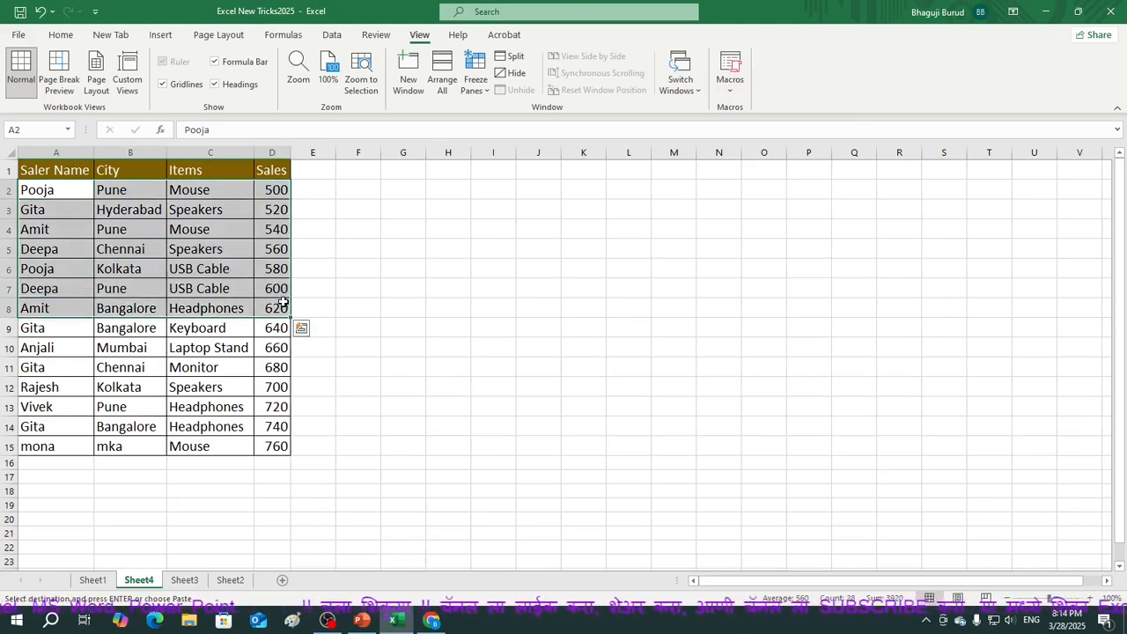
pyautogui.press('Delete')
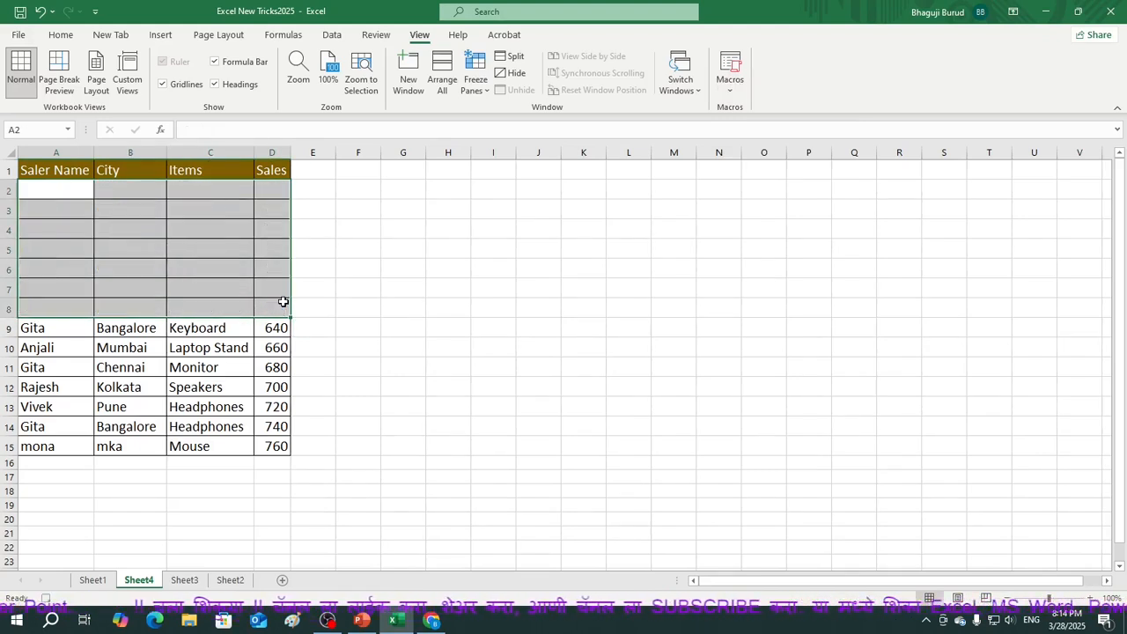
pyautogui.click(730, 93)
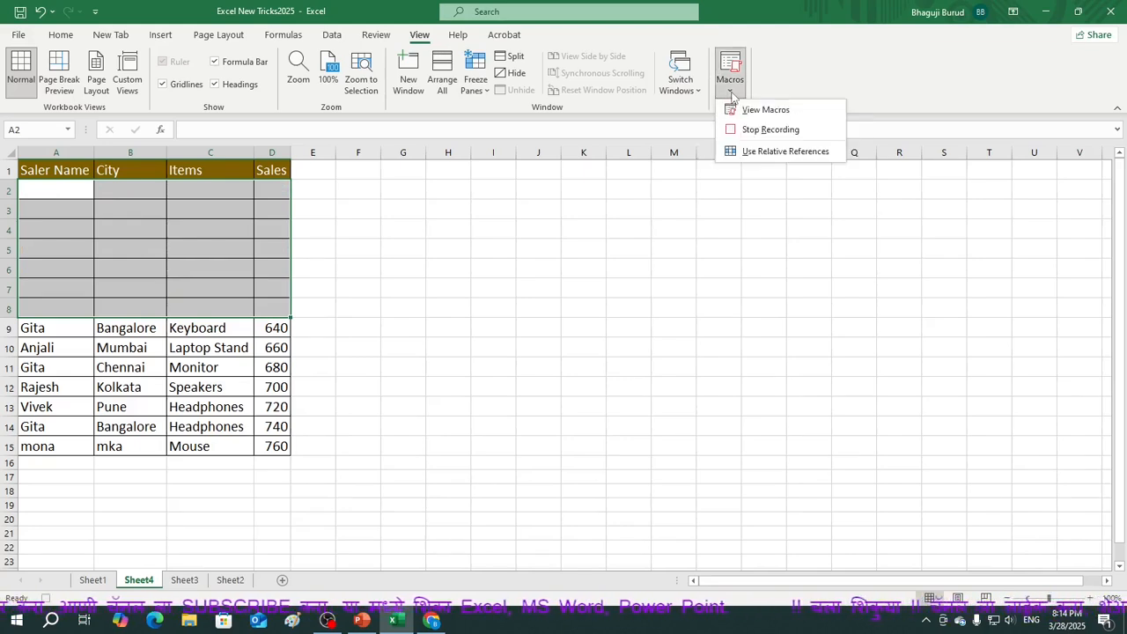
pyautogui.click(795, 132)
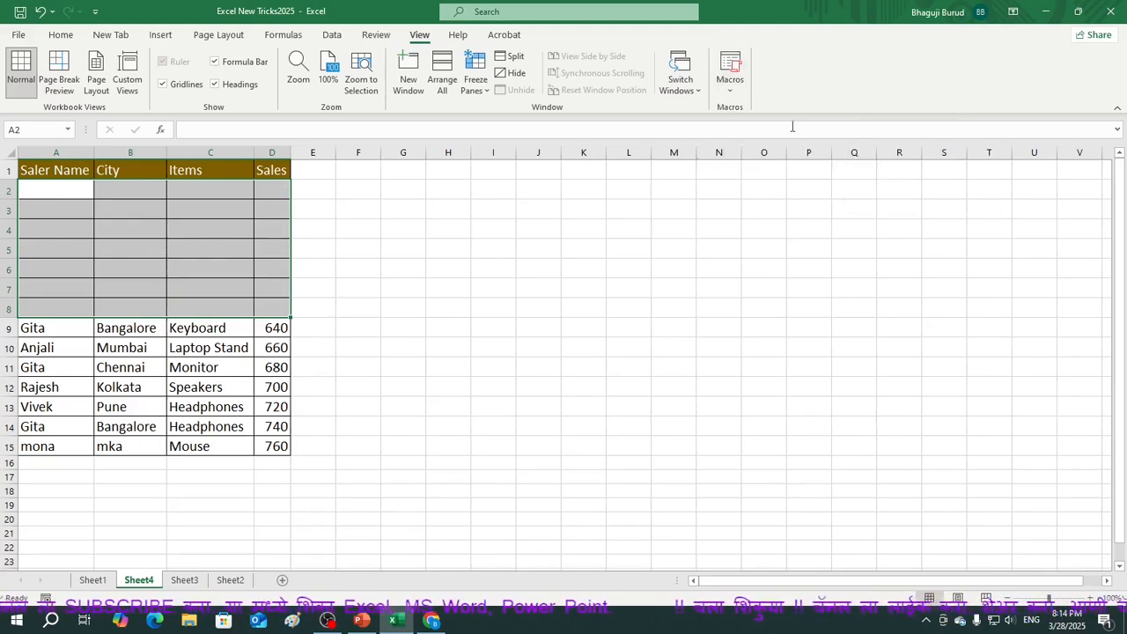
pyautogui.click(459, 427)
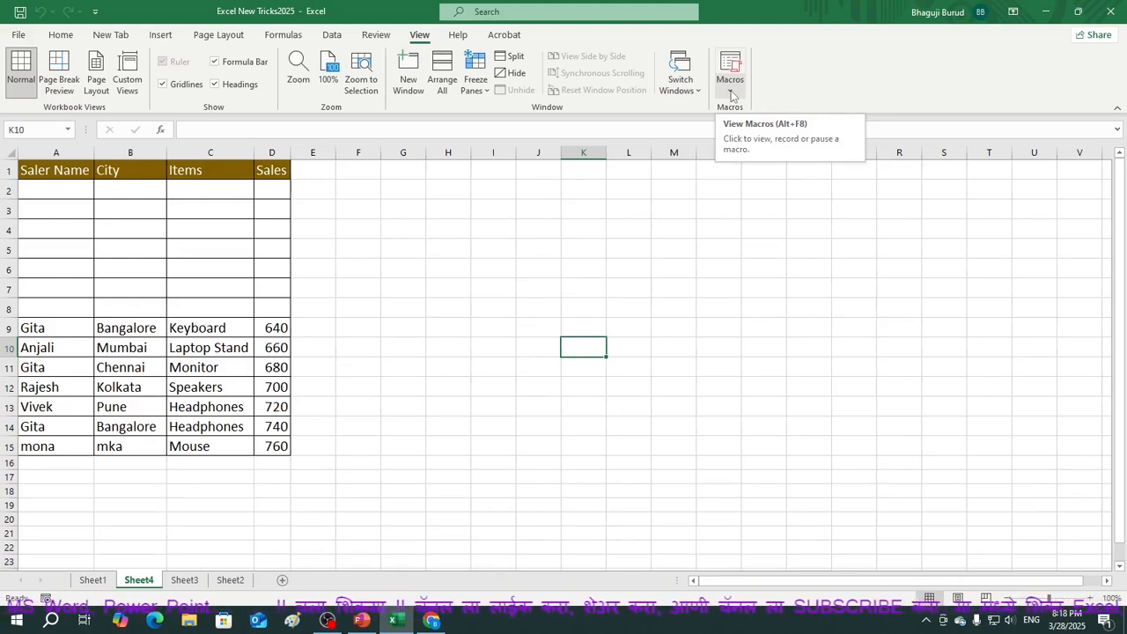
# Start recording another macro stored in this workbook, assigning Ctrl+Shift+M as its shortcut key.
pyautogui.click(731, 94)
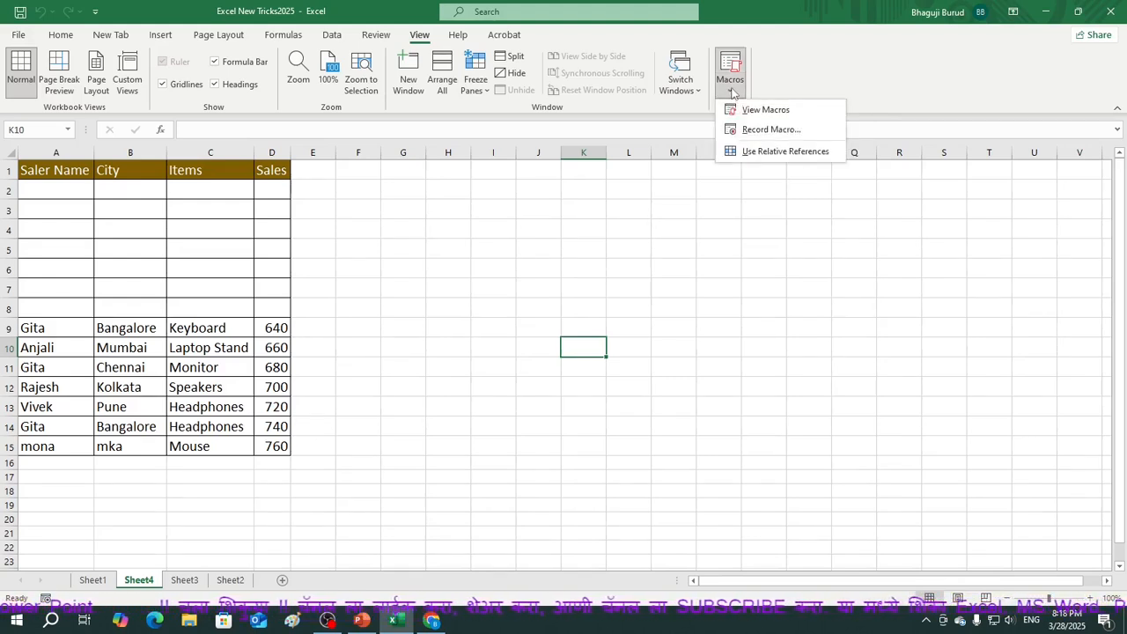
pyautogui.click(780, 131)
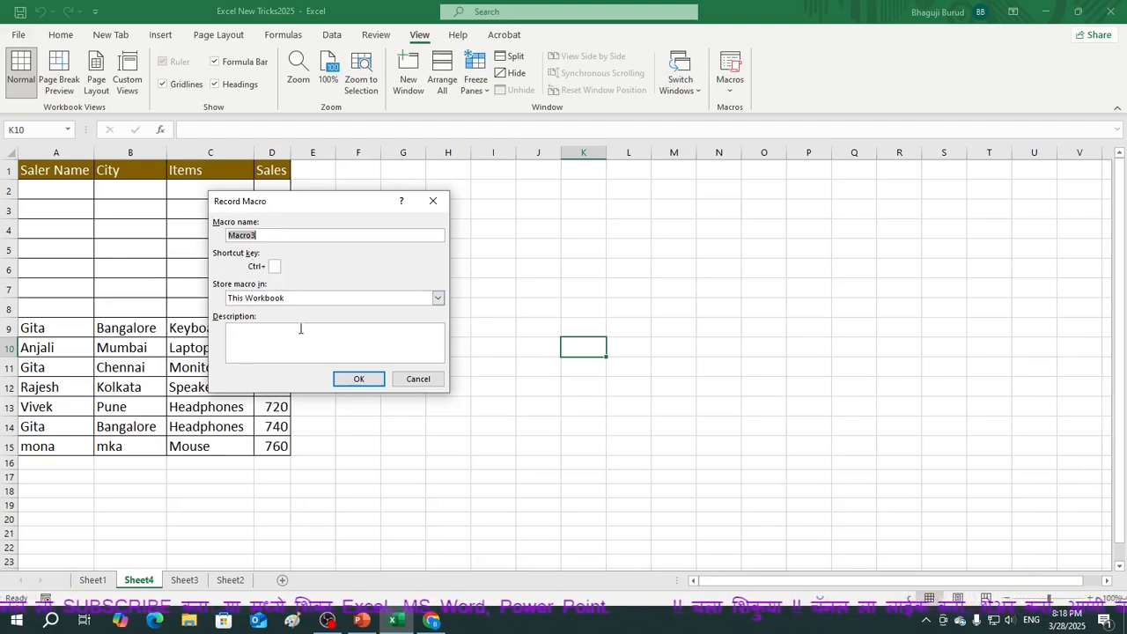
pyautogui.click(275, 266)
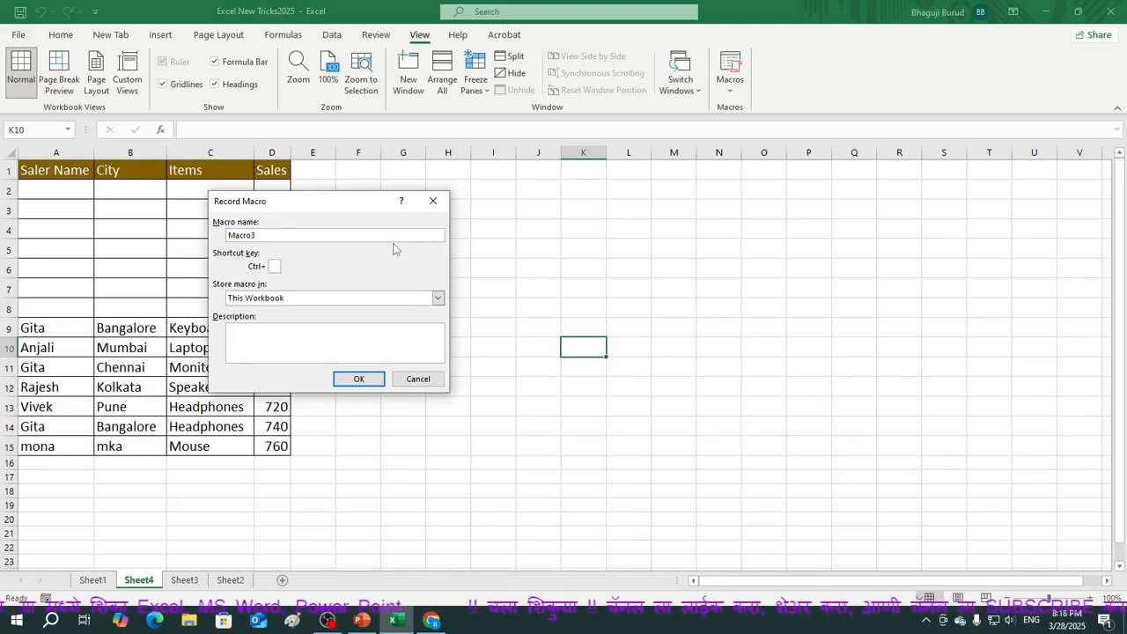
pyautogui.write('M')
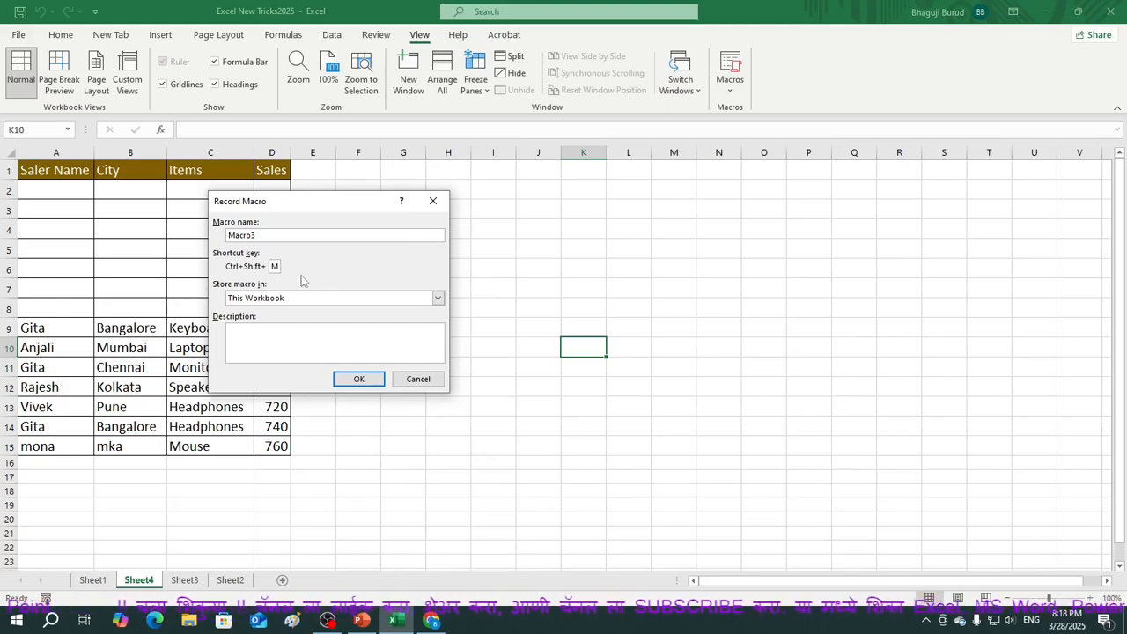
pyautogui.click(359, 382)
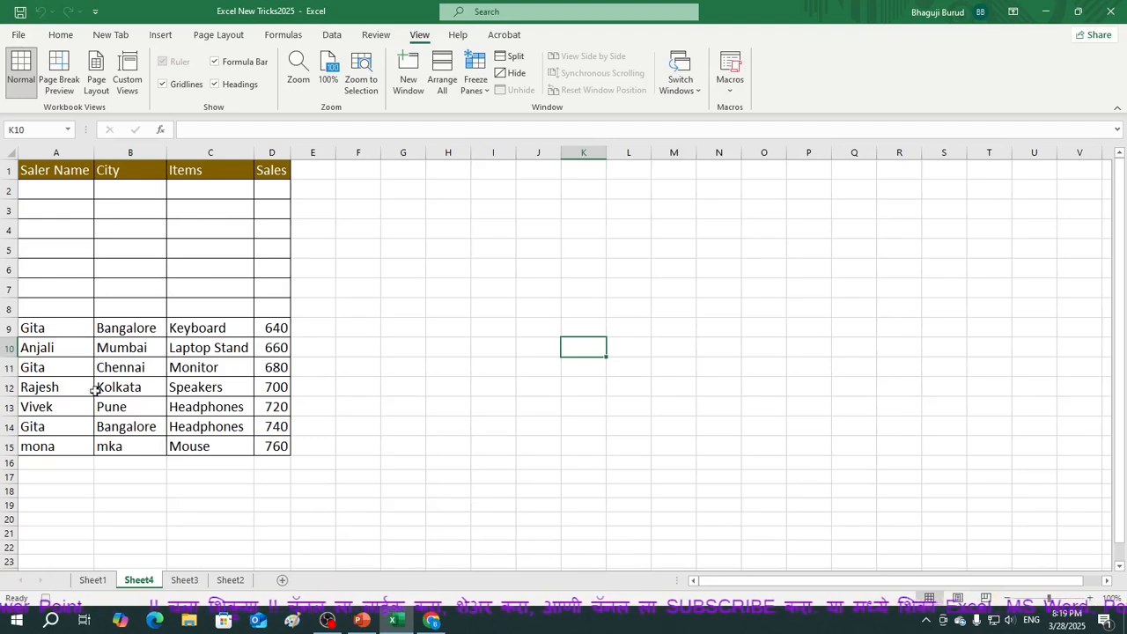
# Copy the sales records in C2:F8 of Sheet1 and paste them into Sheet4 from cell A2 as the recorded macro action.
pyautogui.click(92, 581)
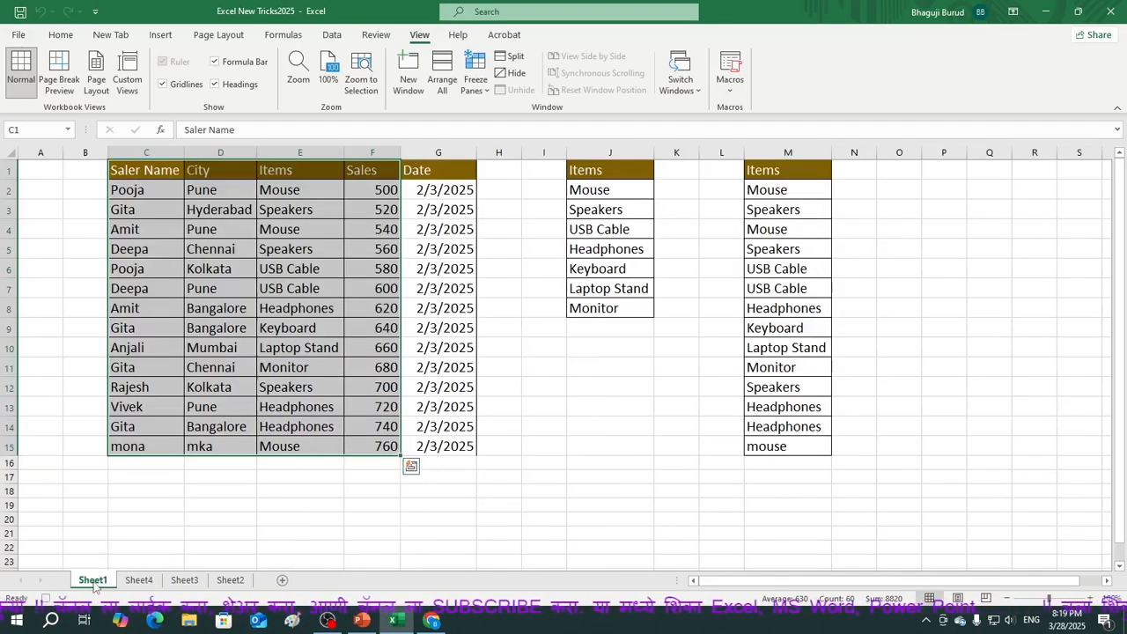
pyautogui.moveTo(126, 186); pyautogui.dragTo(374, 308)
pyautogui.hotkey('ctrl', 'c')
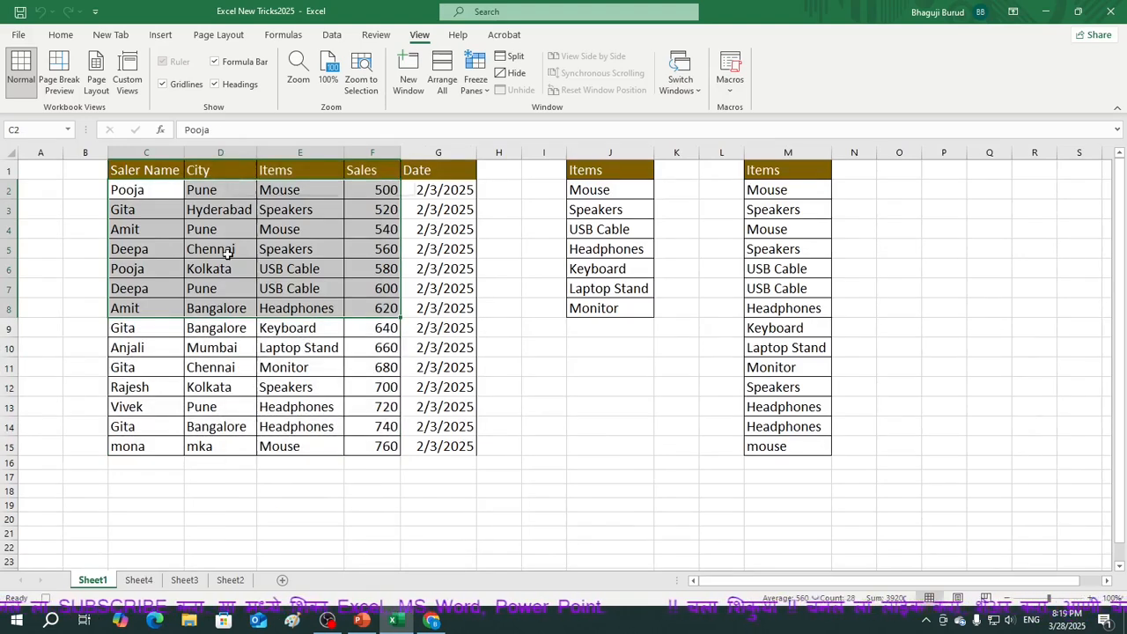
pyautogui.rightClick(227, 253)
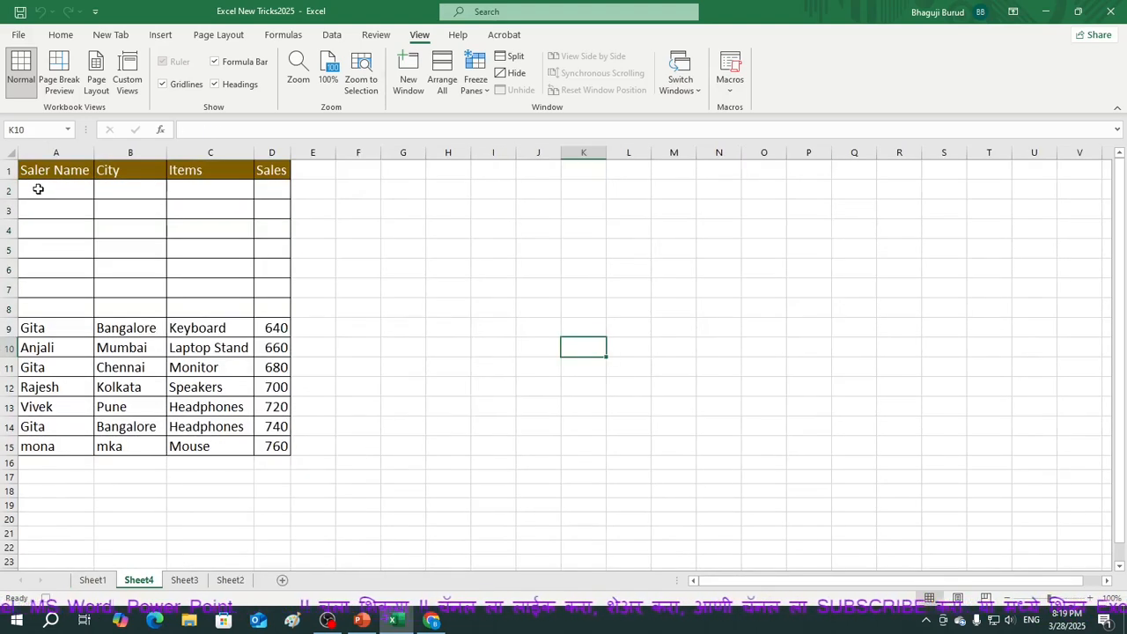
pyautogui.click(38, 190)
pyautogui.rightClick(38, 190)
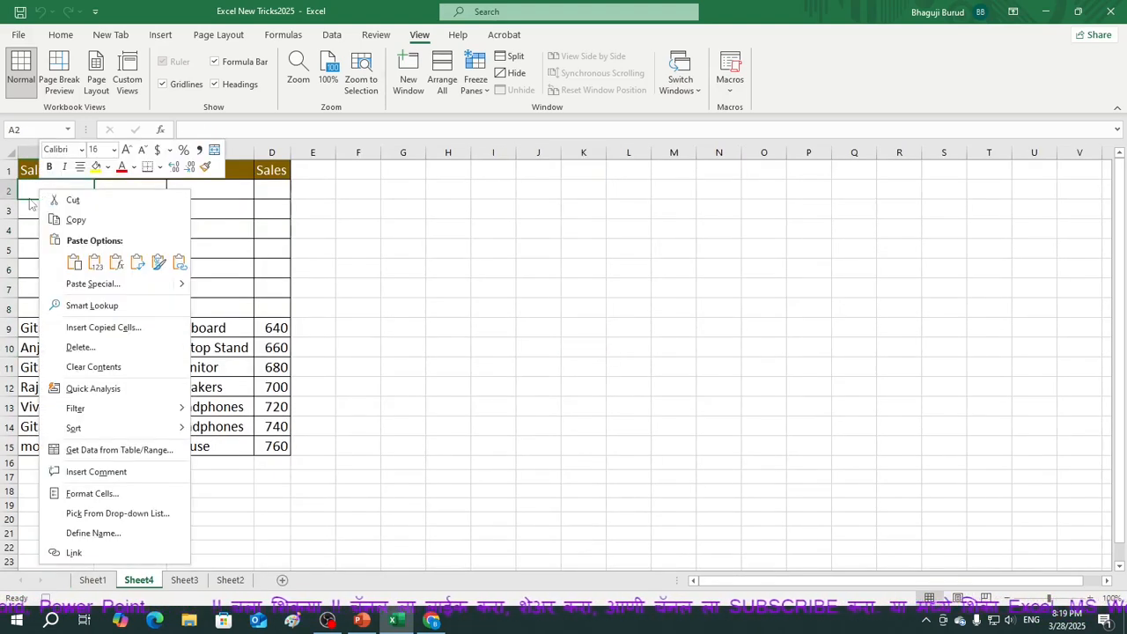
pyautogui.click(82, 261)
pyautogui.click(433, 404)
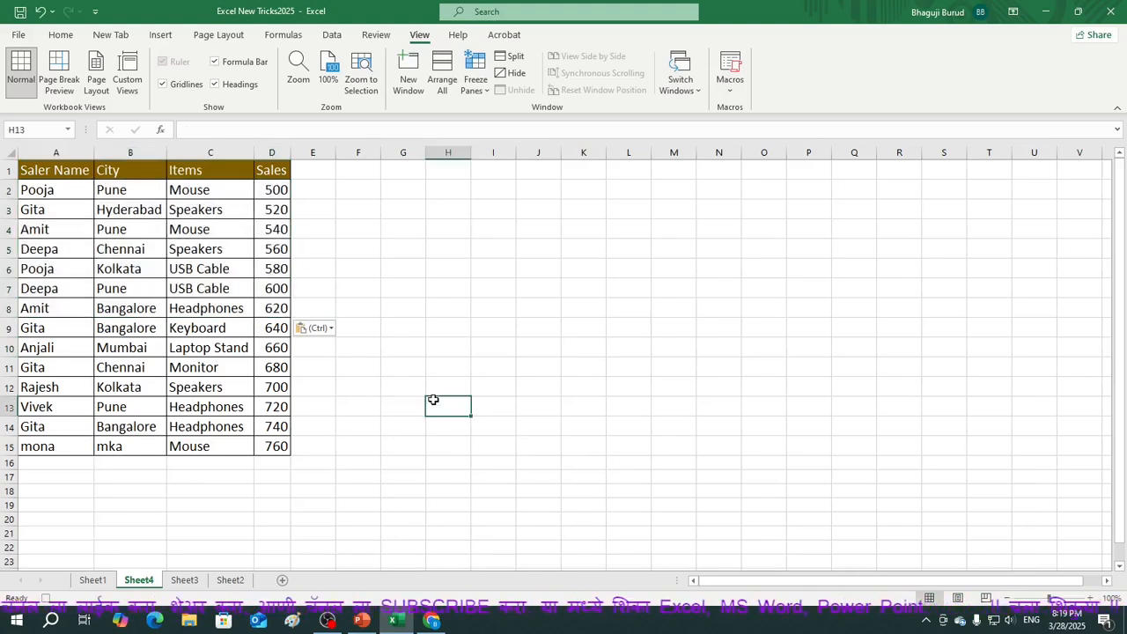
# Stop recording the macro and select an empty cell on Sheet4.
pyautogui.click(730, 88)
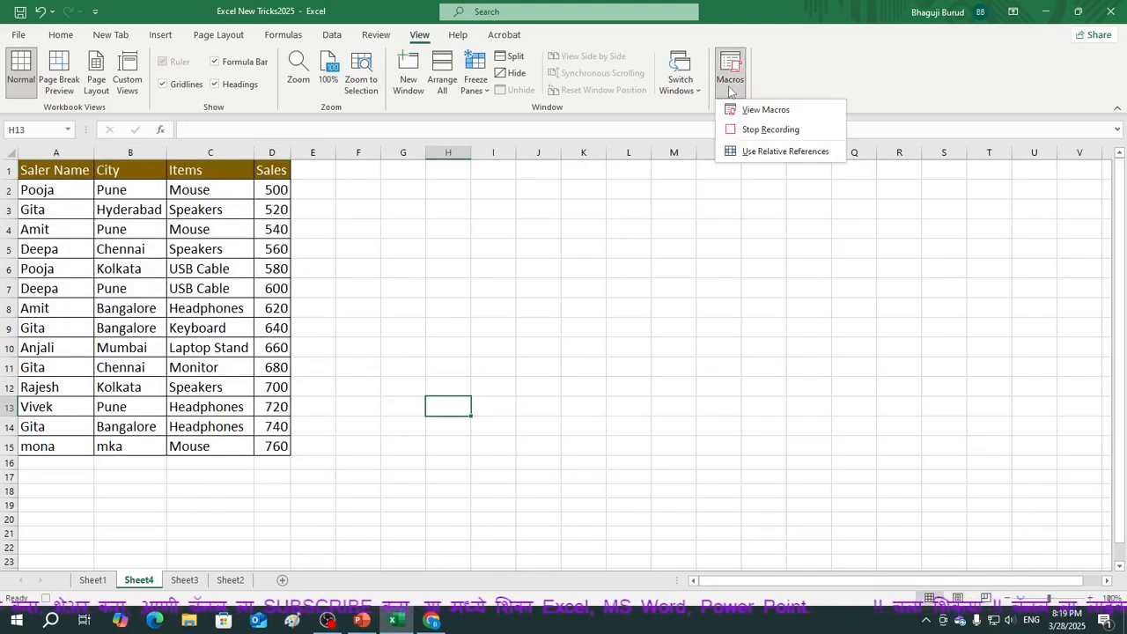
pyautogui.click(787, 132)
pyautogui.click(634, 328)
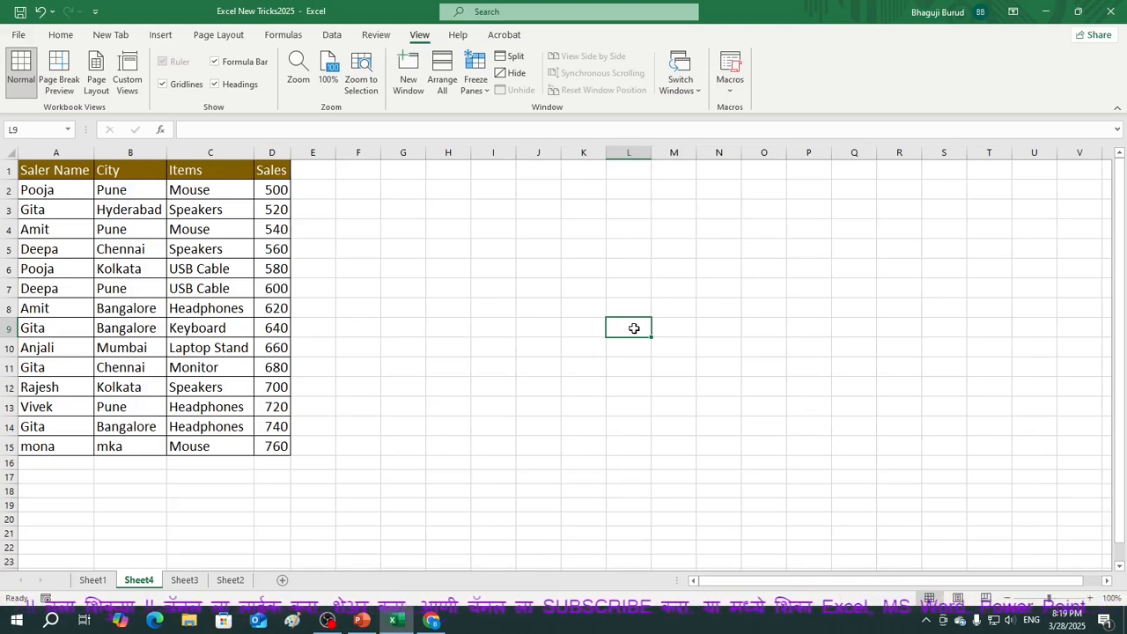
# Review the recorded macros Macro1 and Macro3 in the macro list without running either one.
pyautogui.click(730, 90)
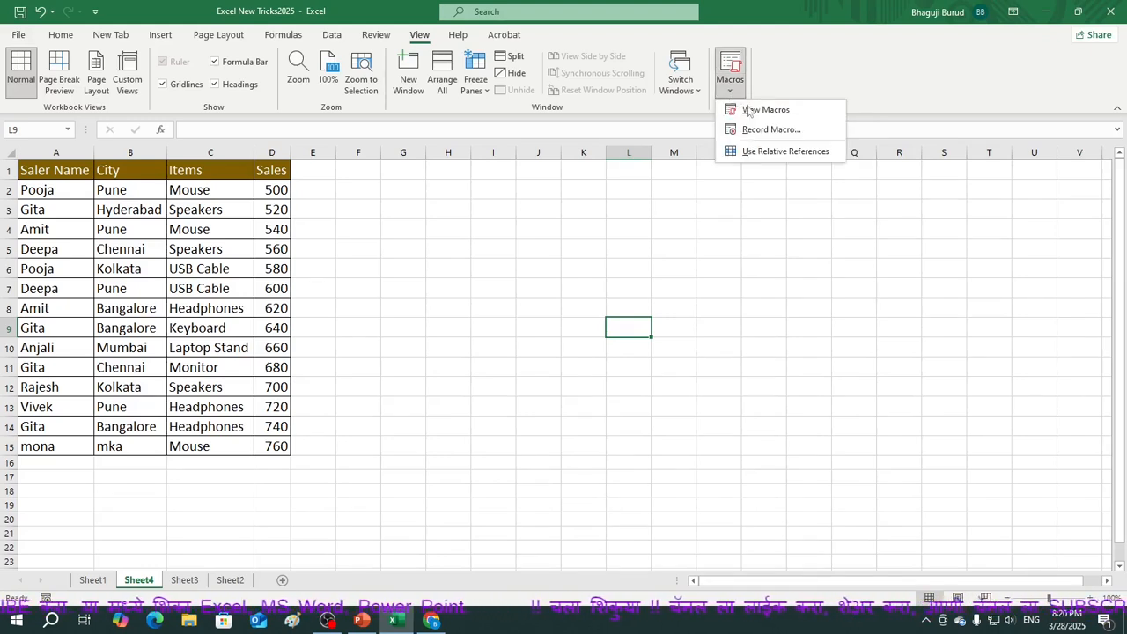
pyautogui.click(764, 110)
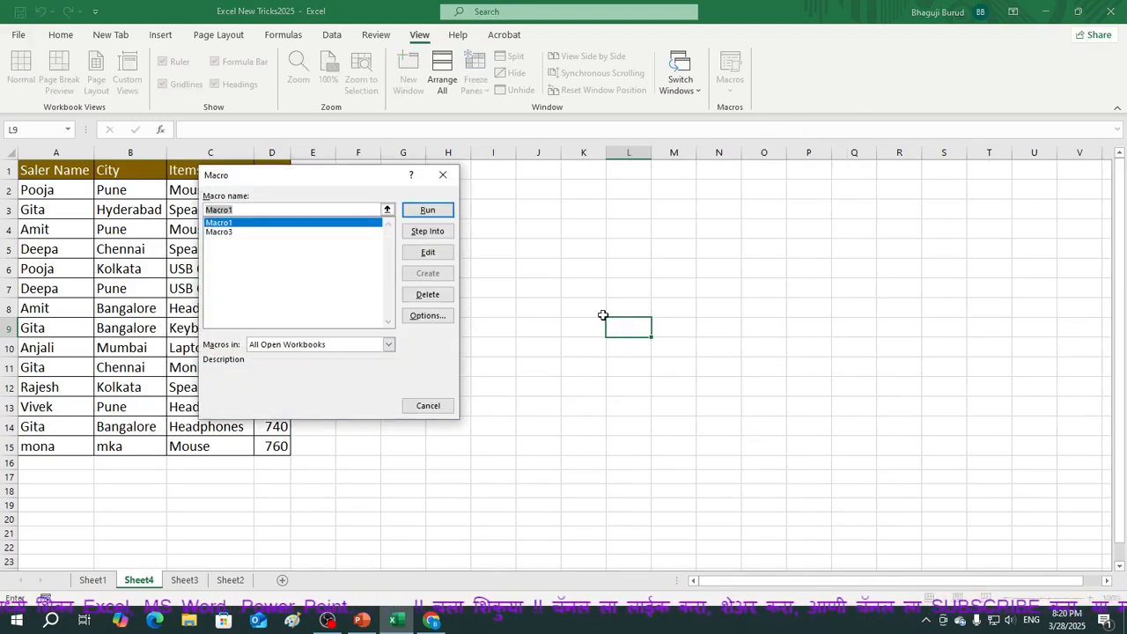
pyautogui.click(241, 224)
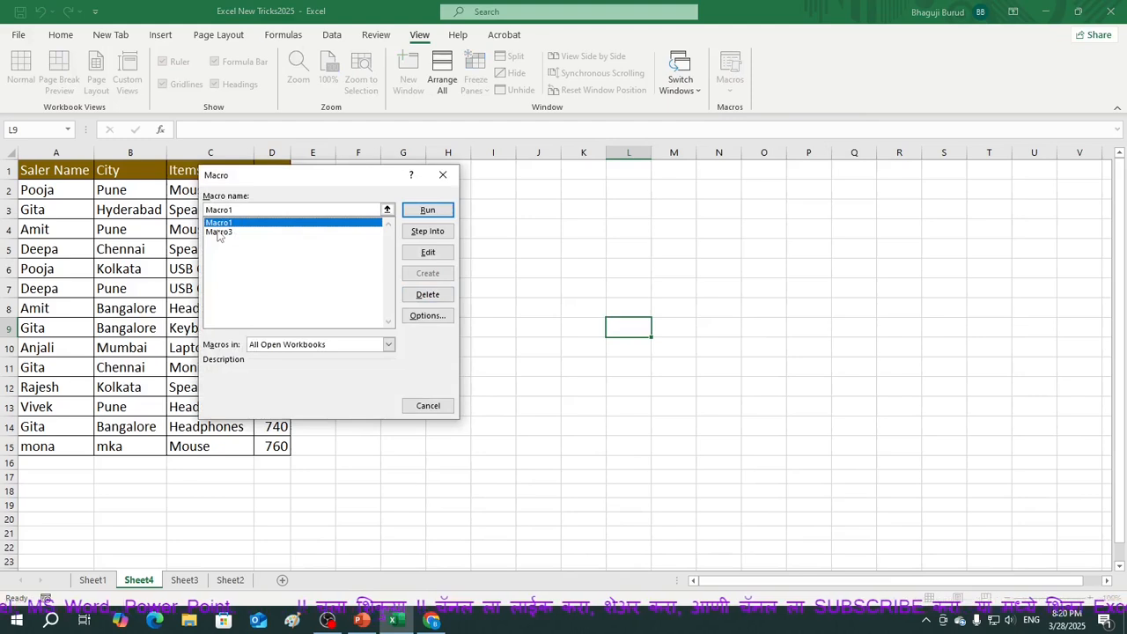
pyautogui.click(226, 234)
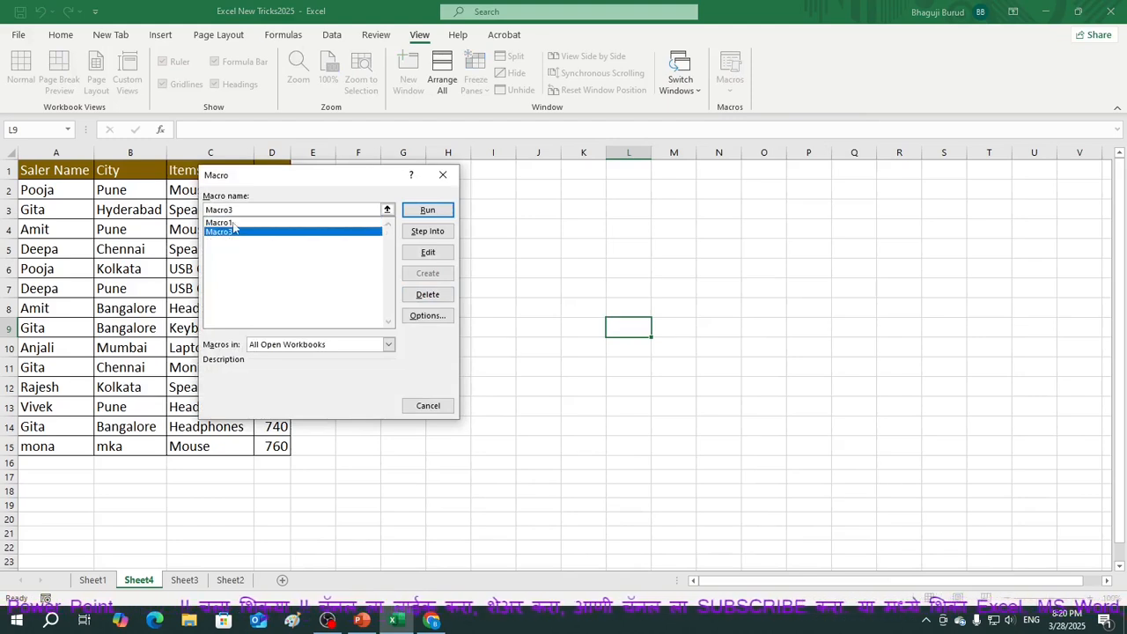
pyautogui.click(428, 405)
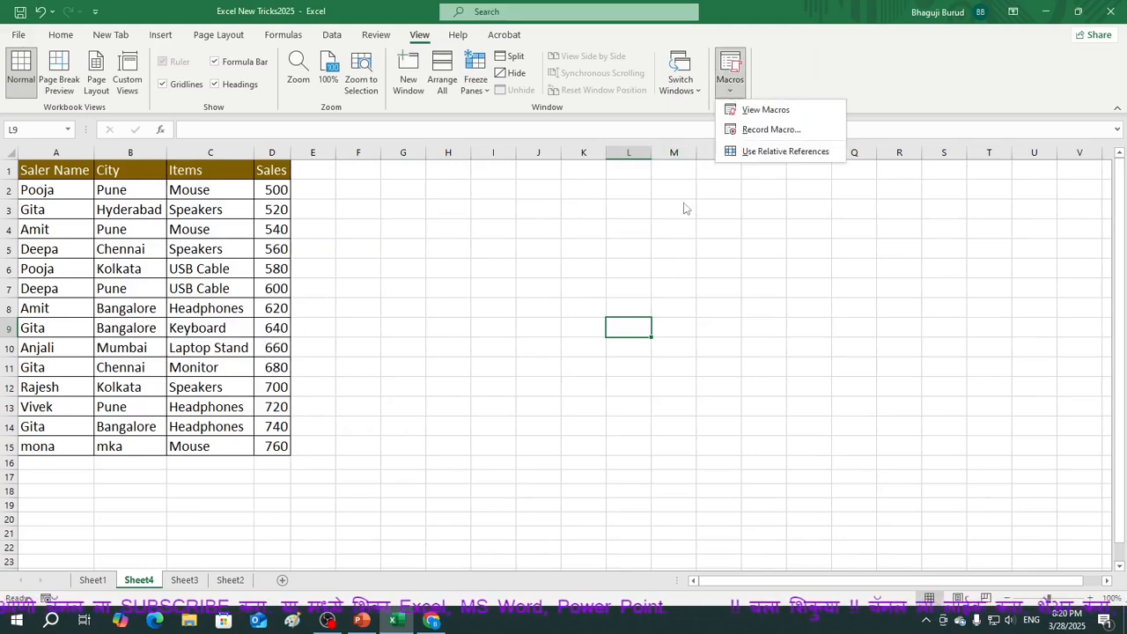
pyautogui.click(759, 110)
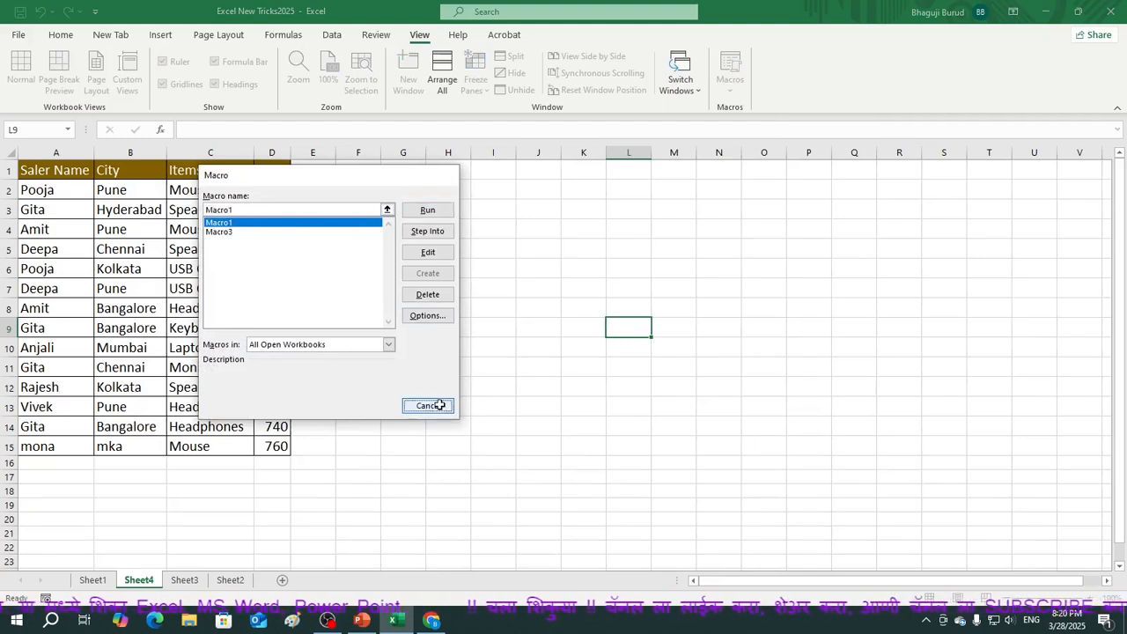
pyautogui.click(428, 406)
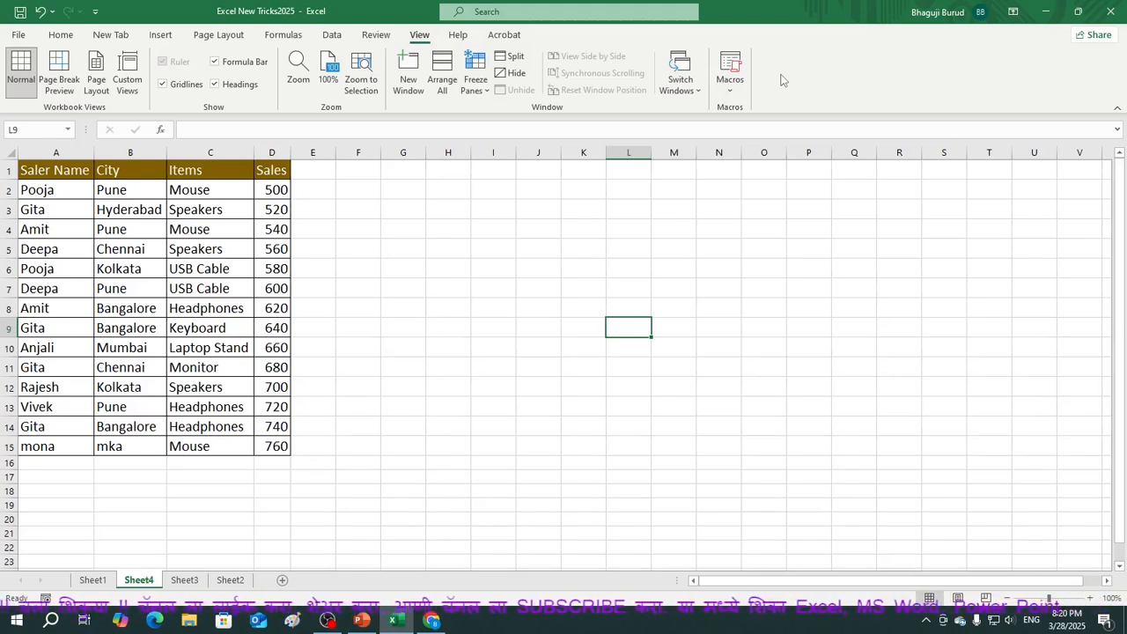
# Run the clearing macro to empty A2:D8 on Sheet4, and check Macro3 in the macro list.
pyautogui.hotkey('ctrl', 'q')
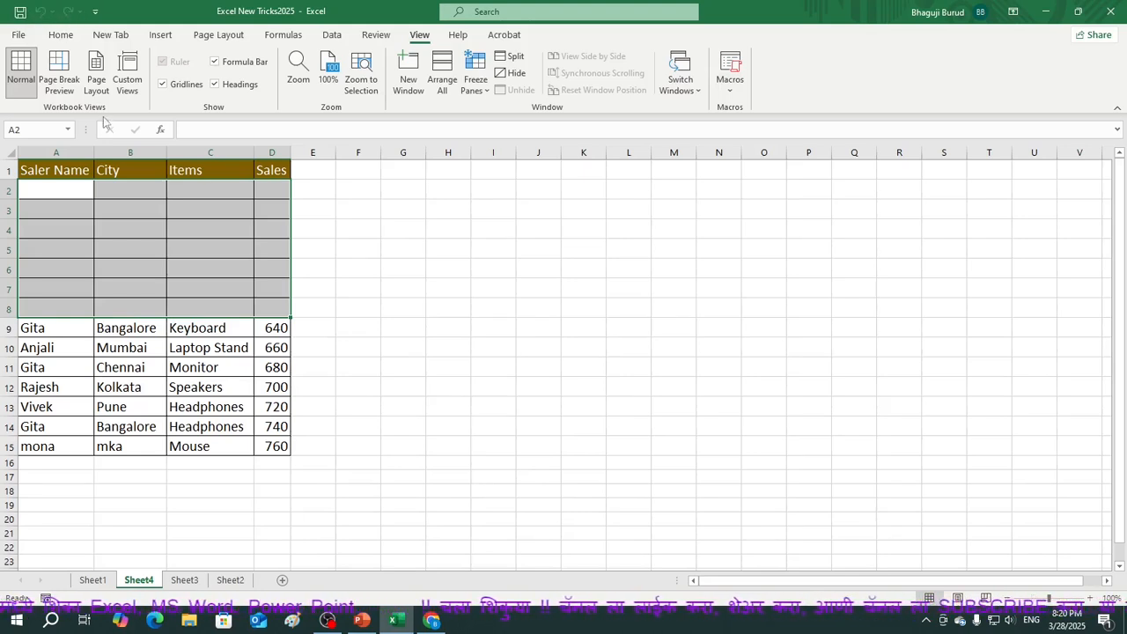
pyautogui.click(730, 91)
pyautogui.click(747, 108)
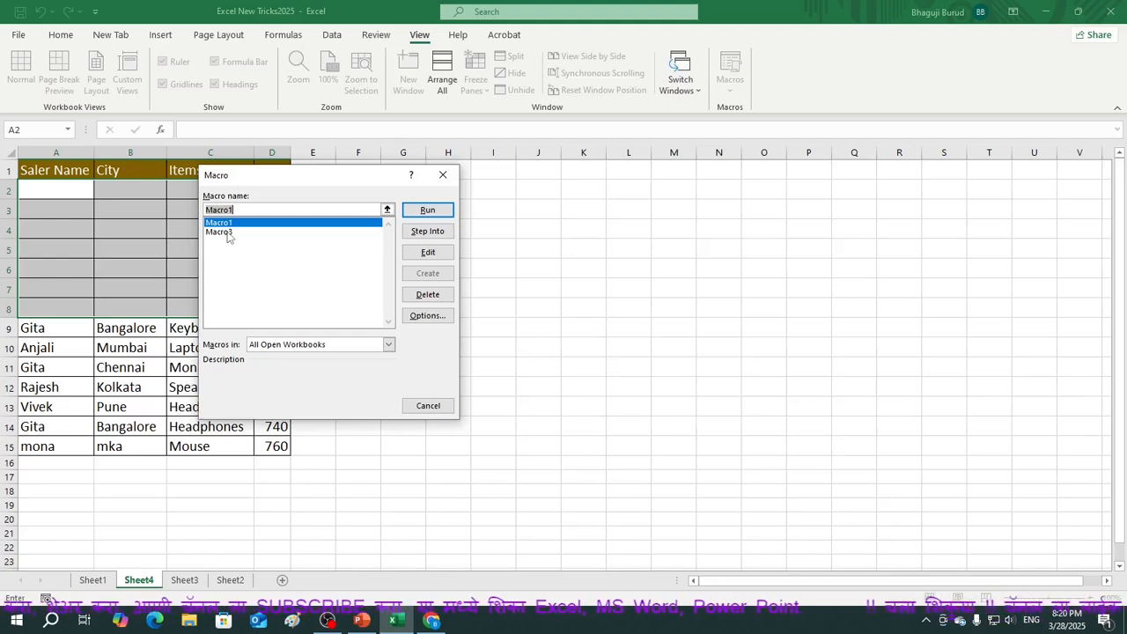
pyautogui.click(227, 233)
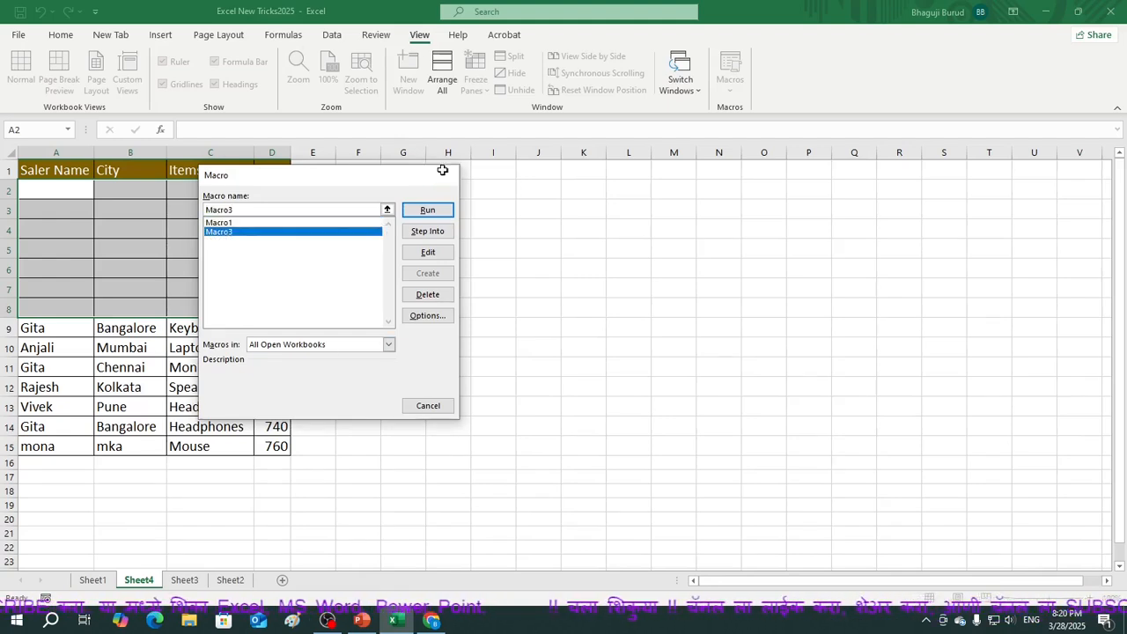
pyautogui.click(442, 170)
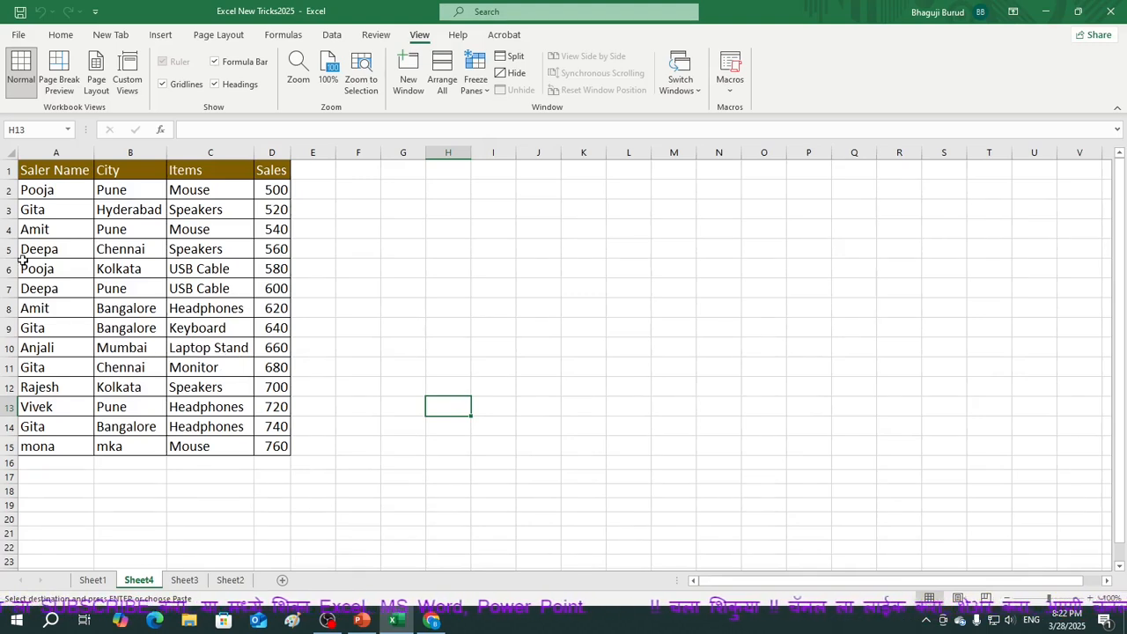
# Add a new worksheet, jump to the last row of column A and return to cell A1.
pyautogui.click(55, 175)
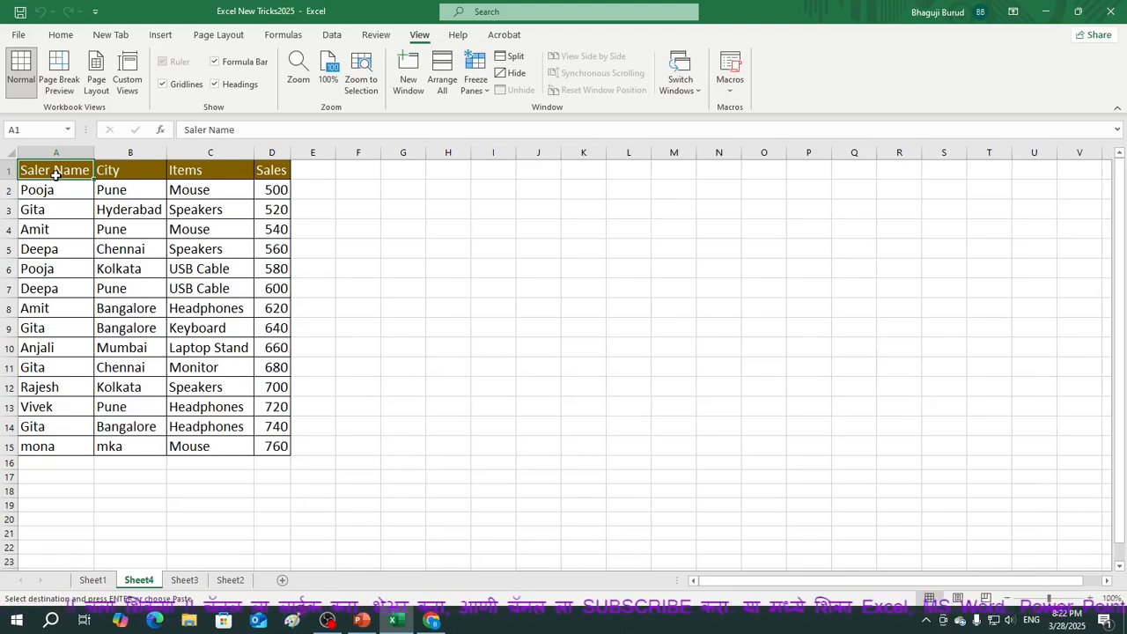
pyautogui.click(282, 580)
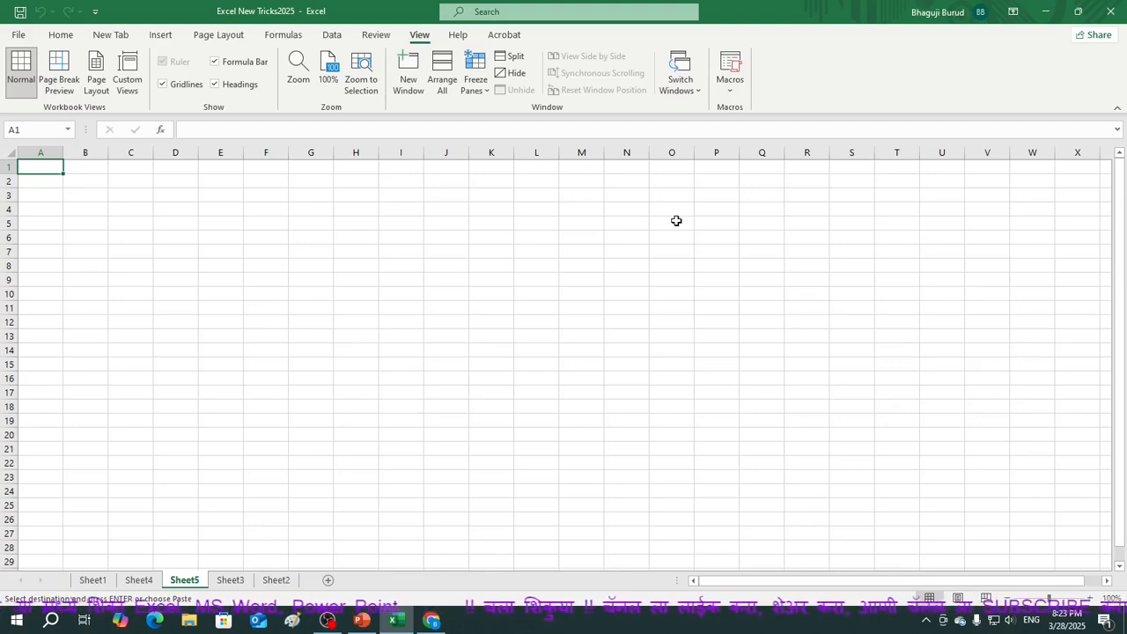
pyautogui.hotkey('ctrl', 'Down')
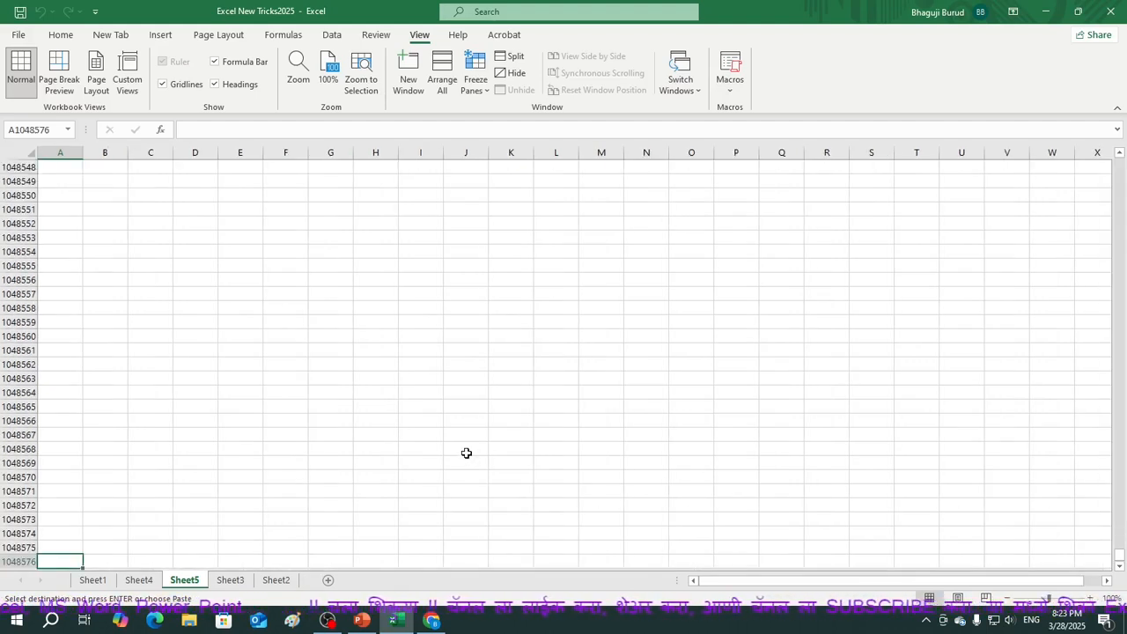
pyautogui.scroll(-2, 465, 453)
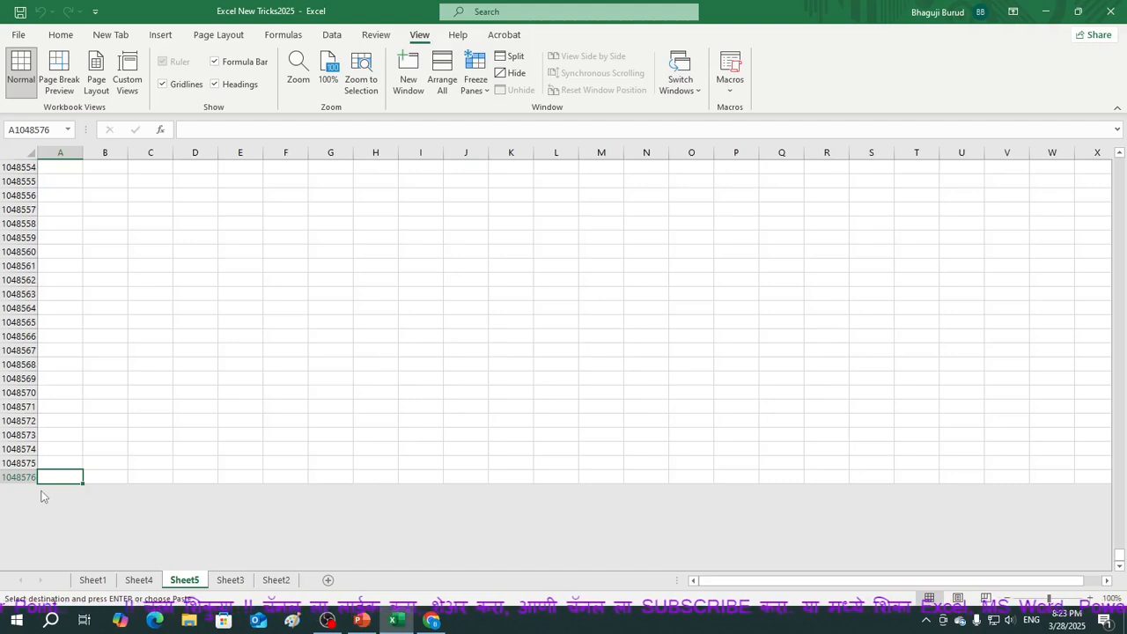
pyautogui.hotkey('ctrl', 'Up')
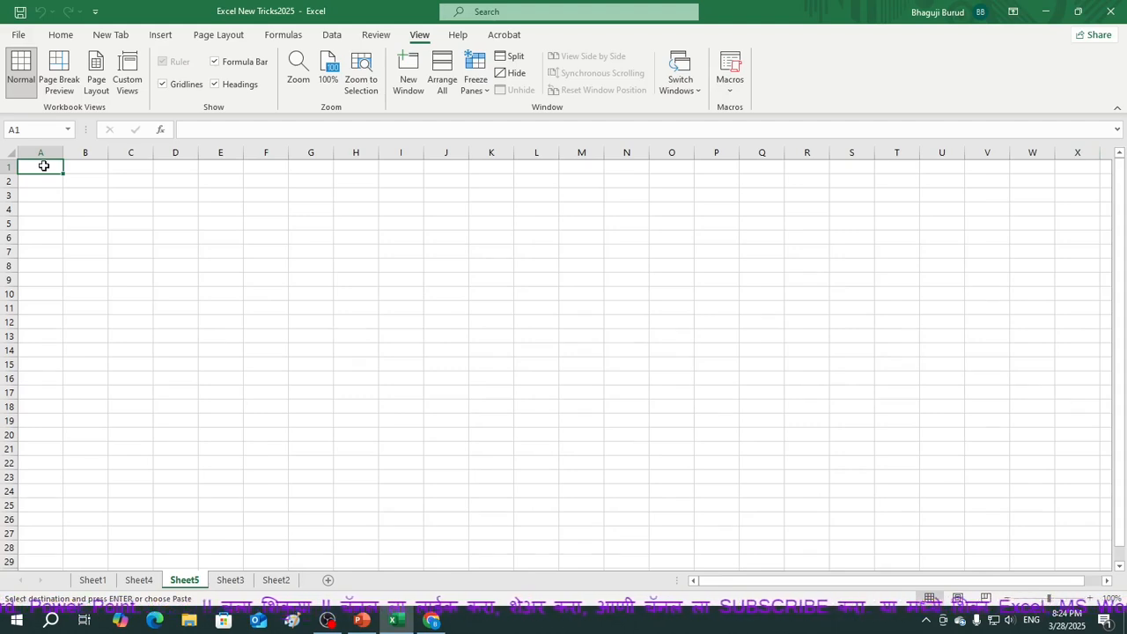
# Jump to the last column of row 1, narrow that column slightly and return to cell A1.
pyautogui.hotkey('ctrl', 'Right')
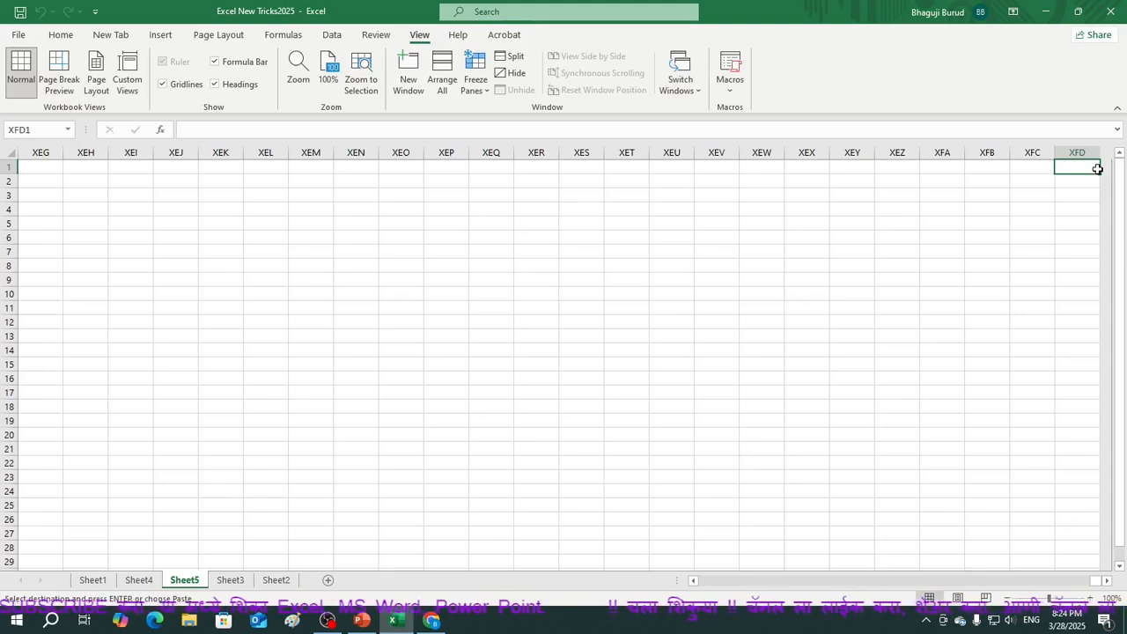
pyautogui.moveTo(1100, 154); pyautogui.dragTo(1095, 154)
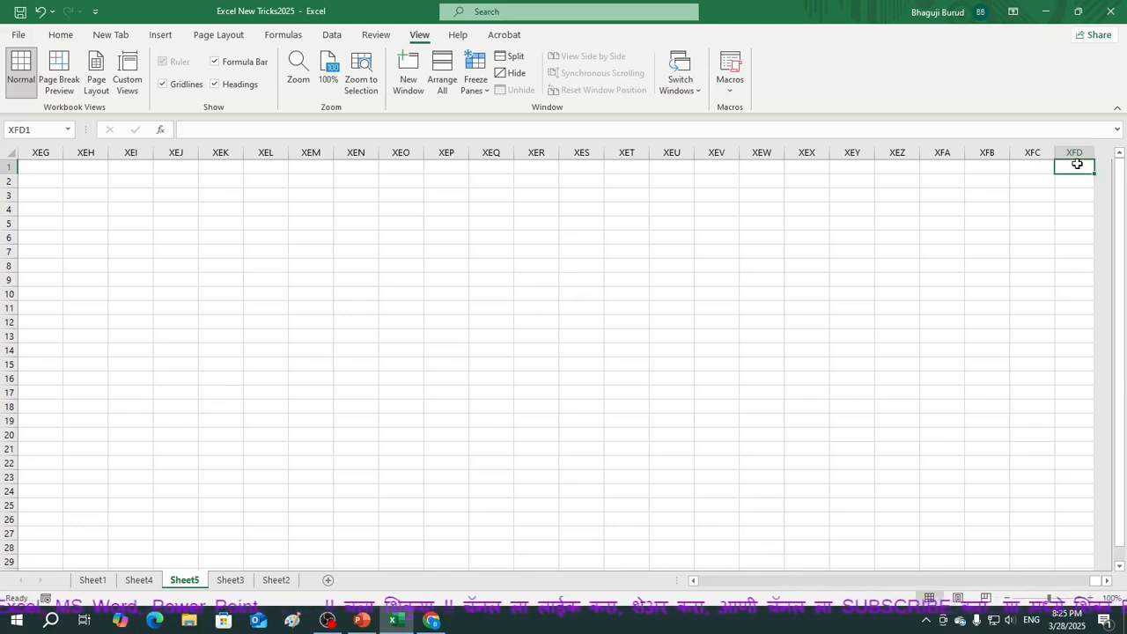
pyautogui.hotkey('ctrl', 'Home')
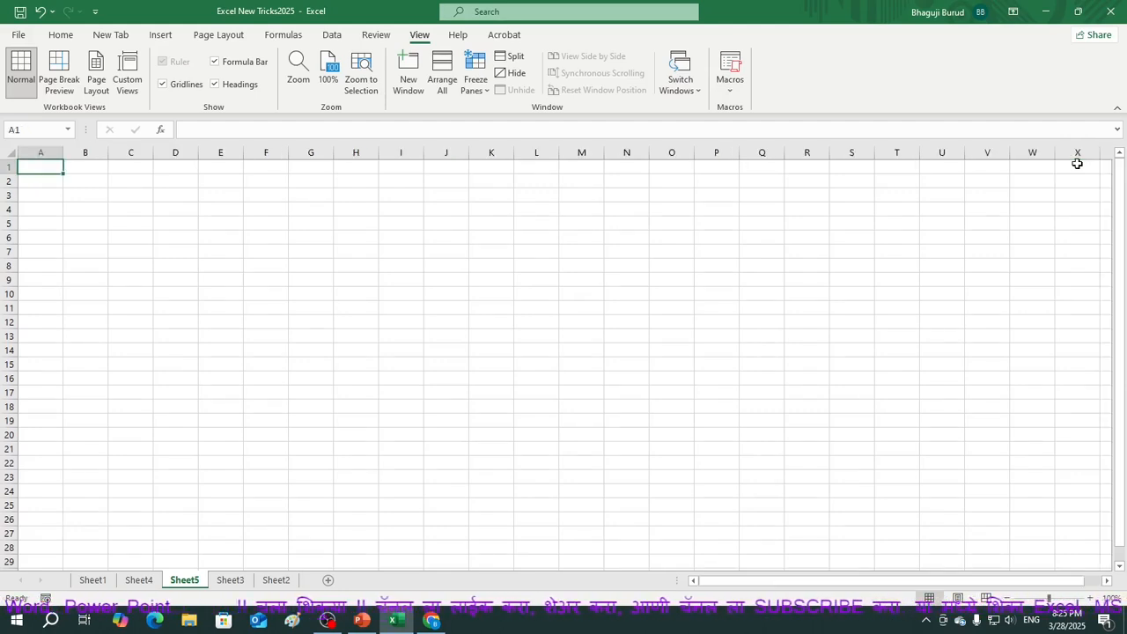
# Select the entire worksheet to examine its row and column size, clear the selection and narrow the Name Box.
pyautogui.click(8, 153)
pyautogui.click(8, 153)
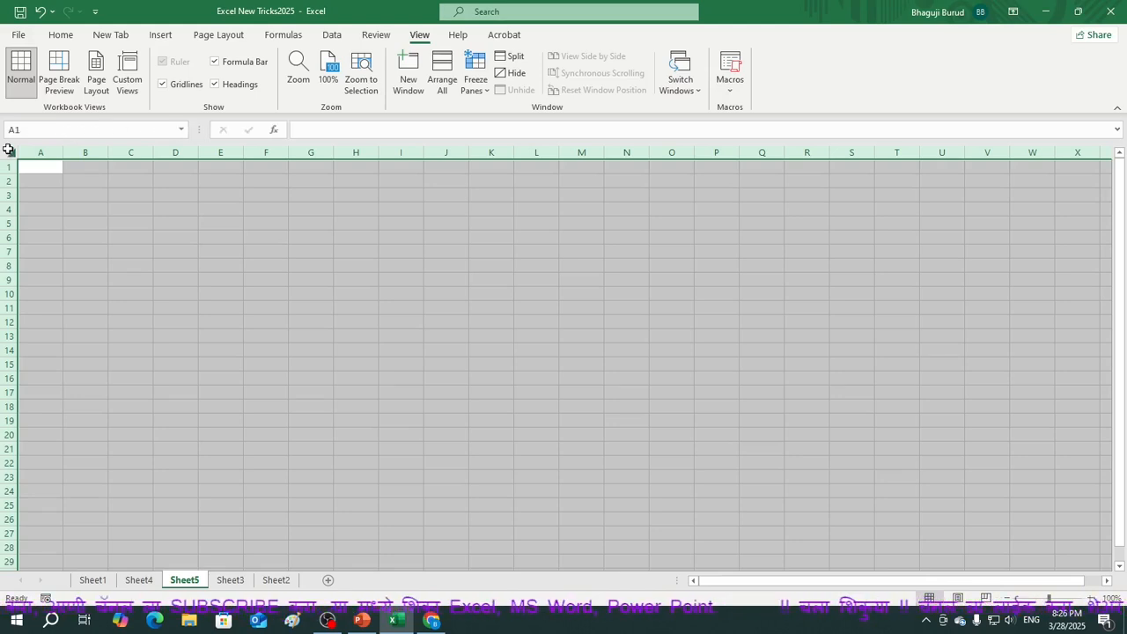
pyautogui.click(9, 156)
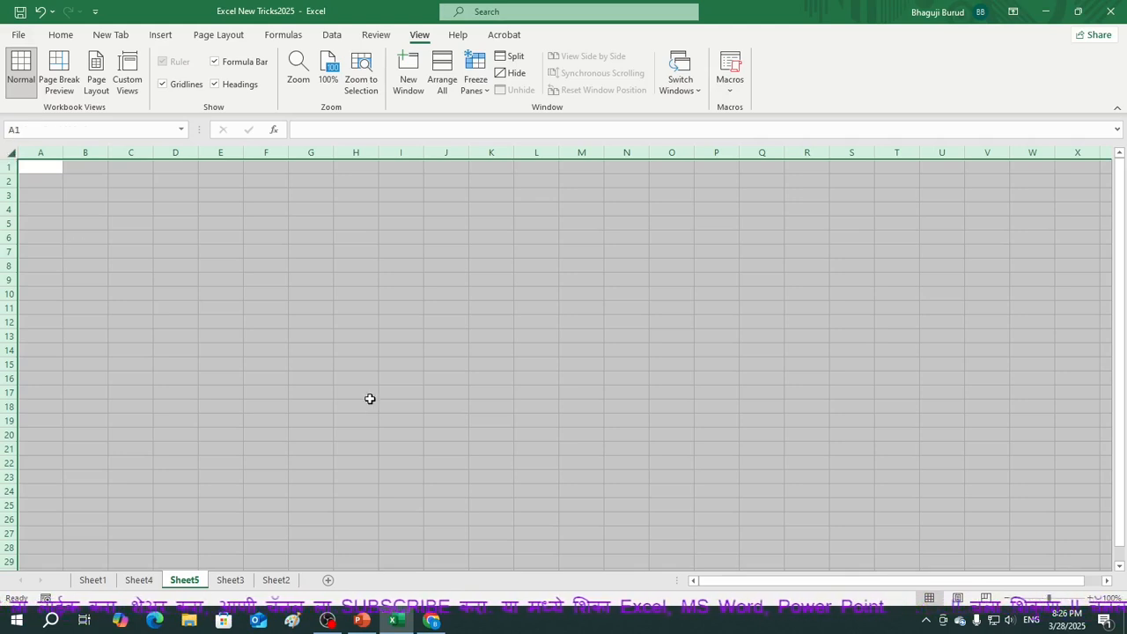
pyautogui.moveTo(370, 398); pyautogui.dragTo(370, 404)
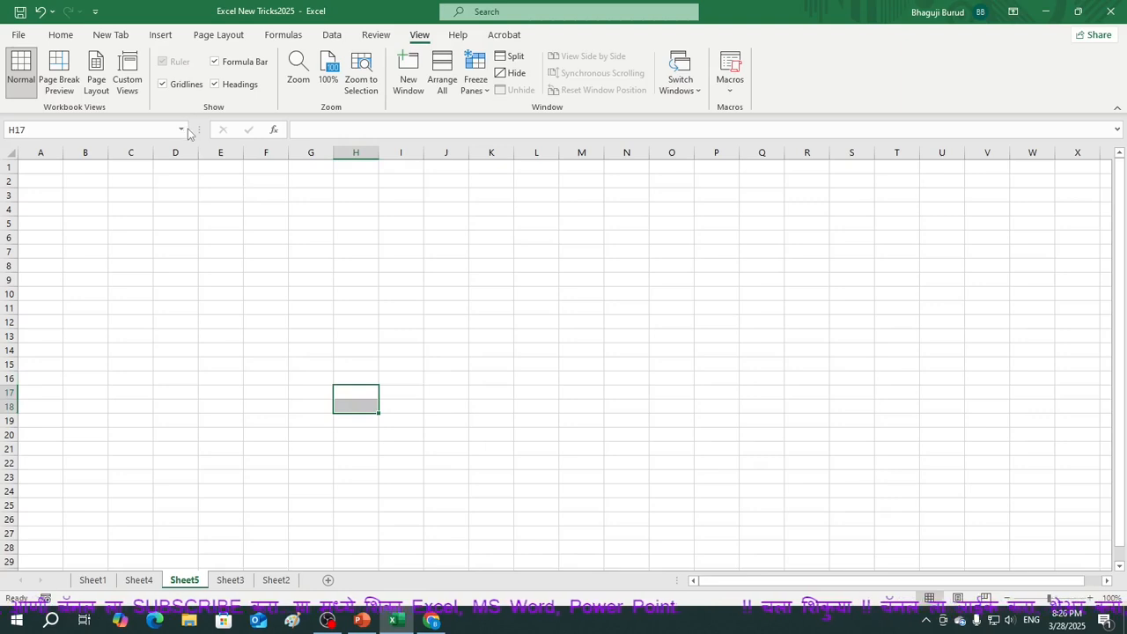
pyautogui.moveTo(199, 130); pyautogui.dragTo(73, 140)
pyautogui.click(537, 477)
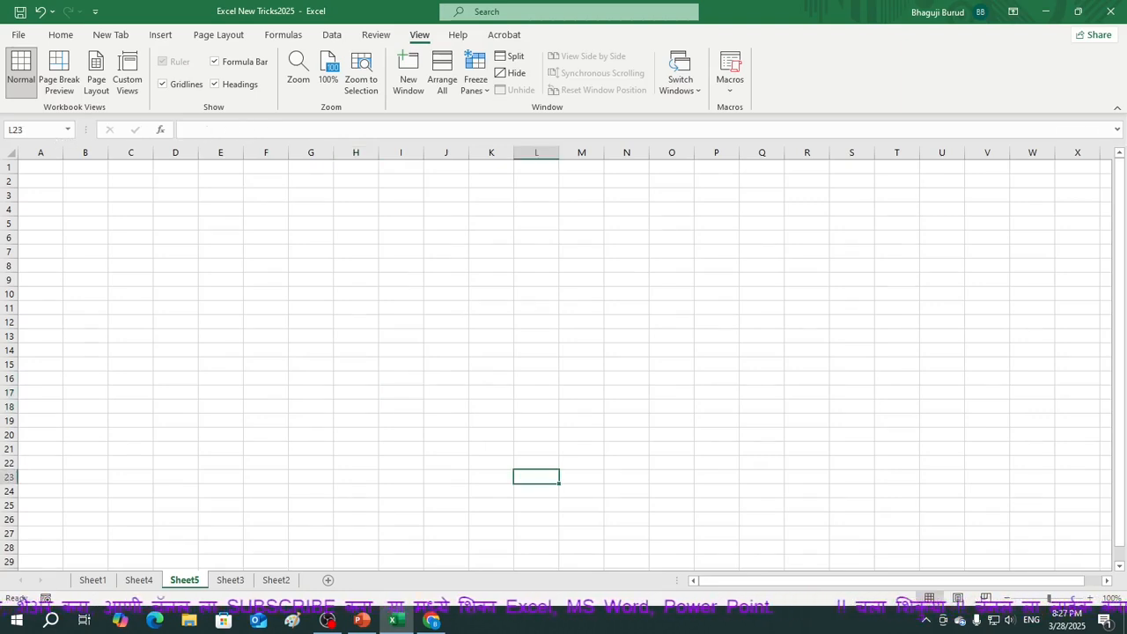
# Enlarge cell A1 by widening column A to about 255 characters at 64% zoom and stretching row 1 to its maximum height.
pyautogui.click(27, 170)
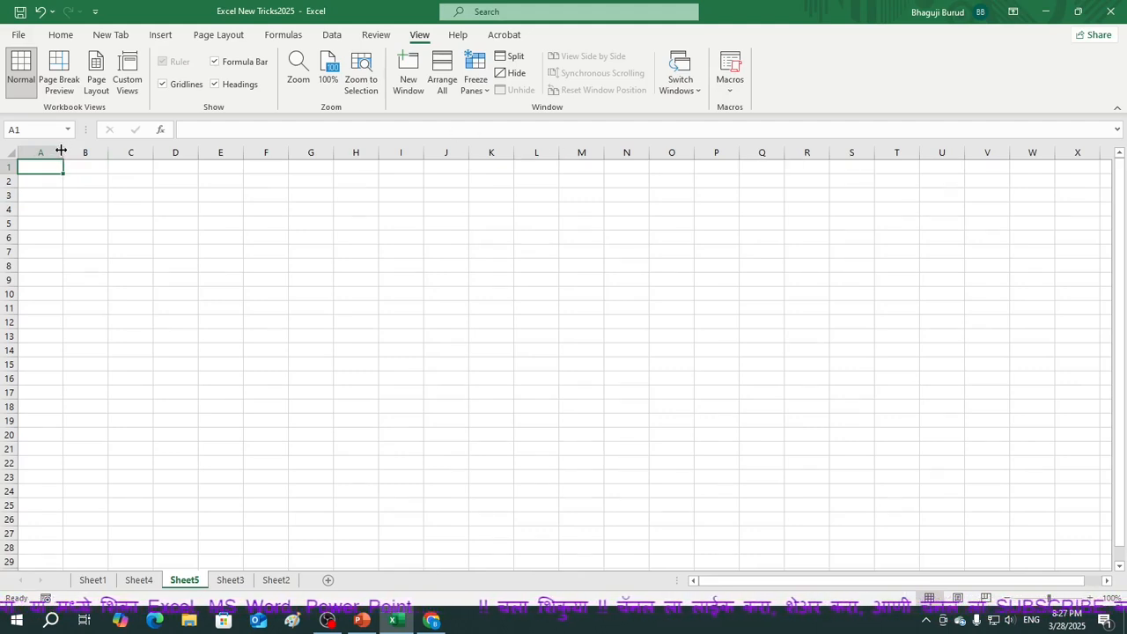
pyautogui.moveTo(63, 151); pyautogui.dragTo(1051, 334)
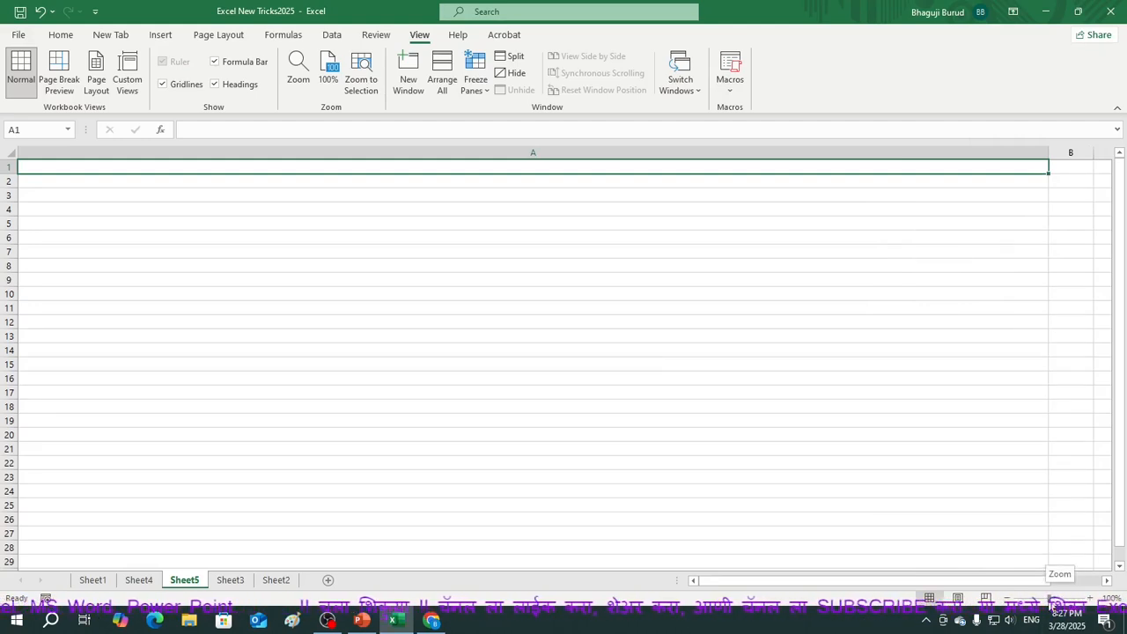
pyautogui.moveTo(1048, 600); pyautogui.dragTo(1036, 600)
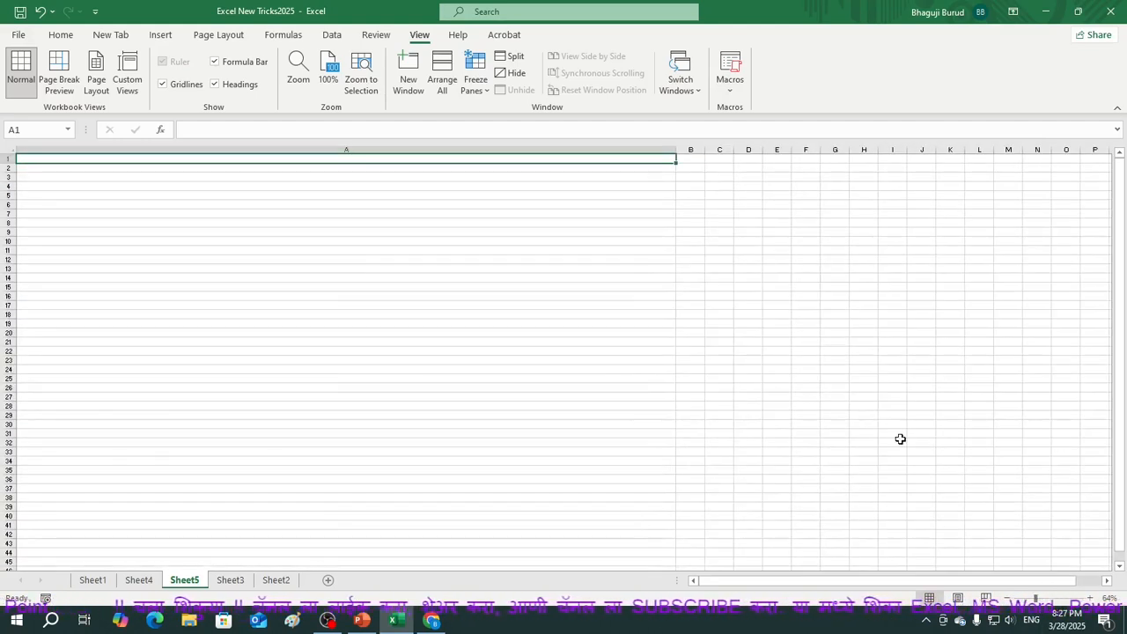
pyautogui.moveTo(676, 150); pyautogui.dragTo(965, 151)
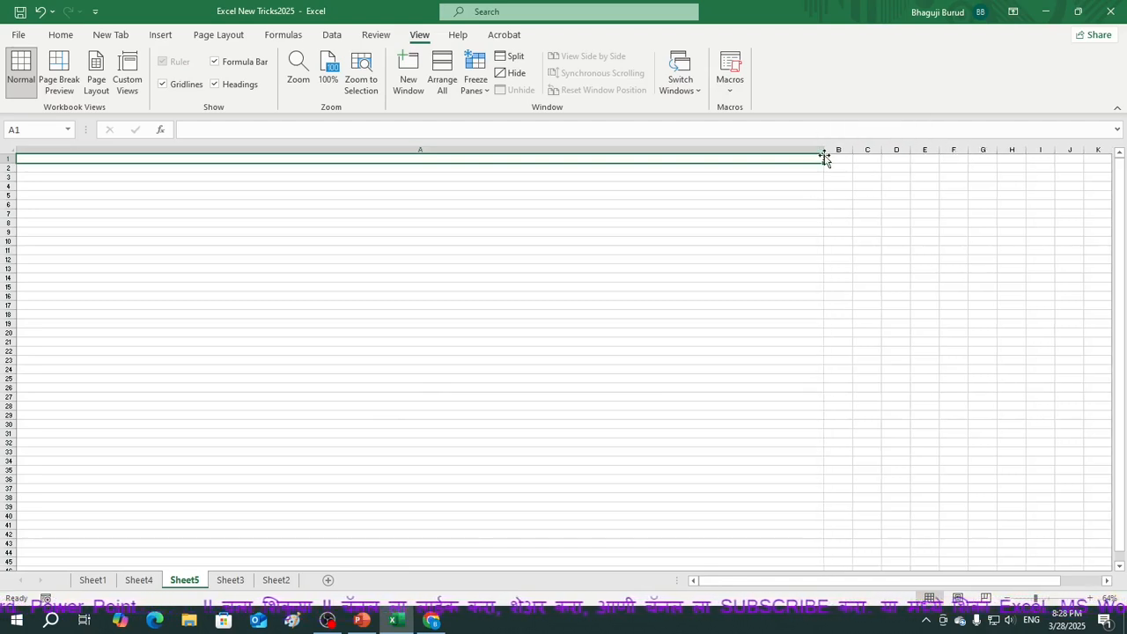
pyautogui.moveTo(824, 150); pyautogui.dragTo(825, 150)
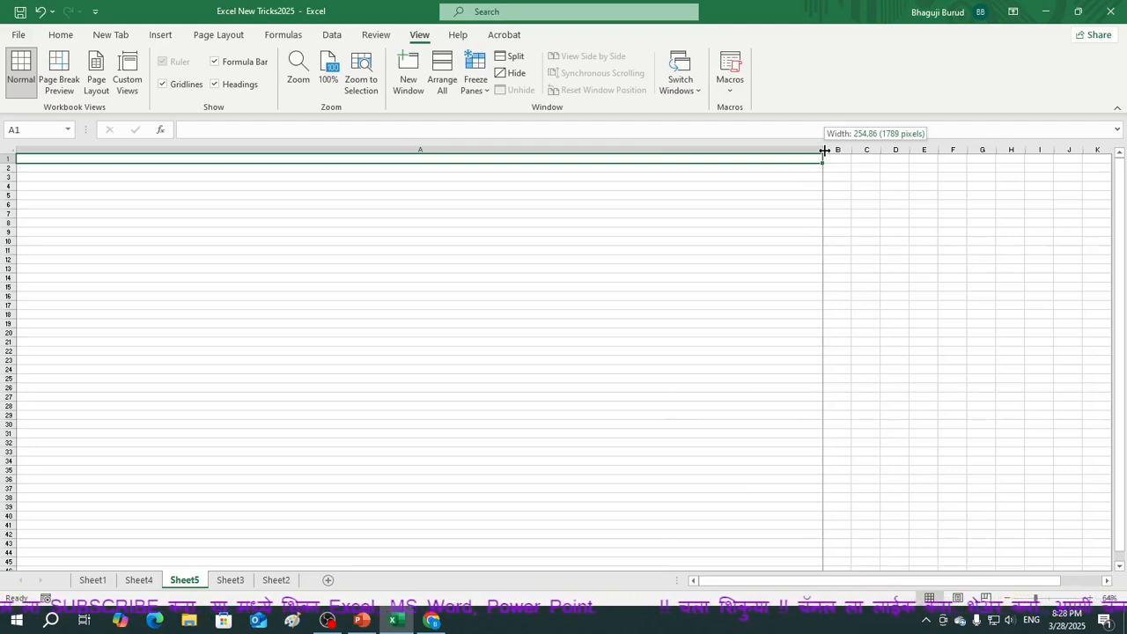
pyautogui.moveTo(824, 151); pyautogui.dragTo(826, 151)
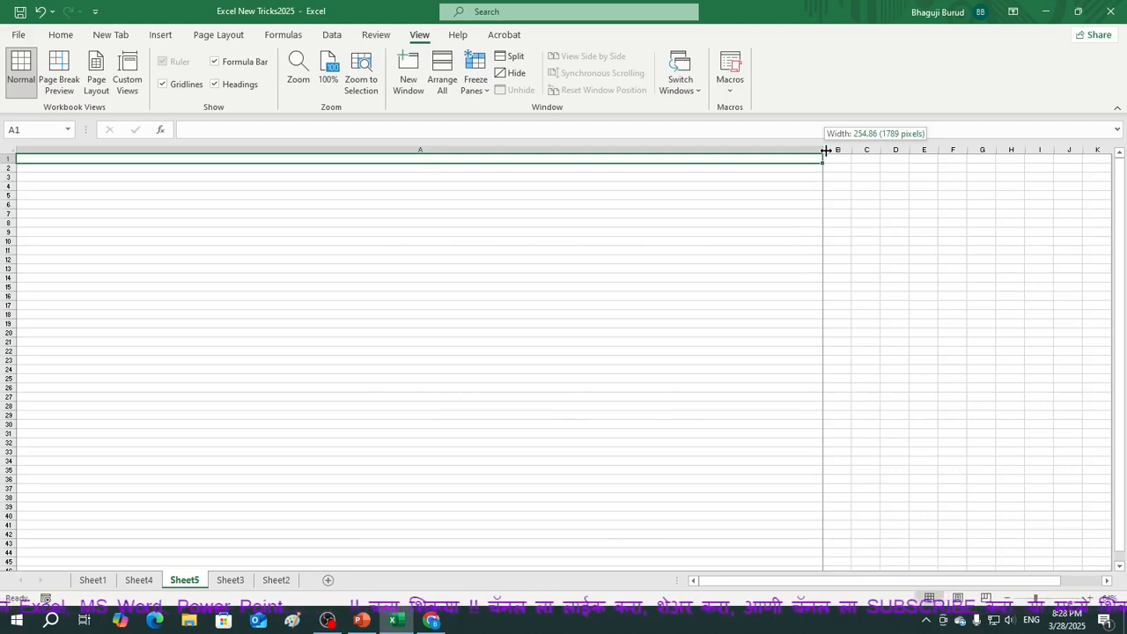
pyautogui.moveTo(826, 151); pyautogui.dragTo(827, 151)
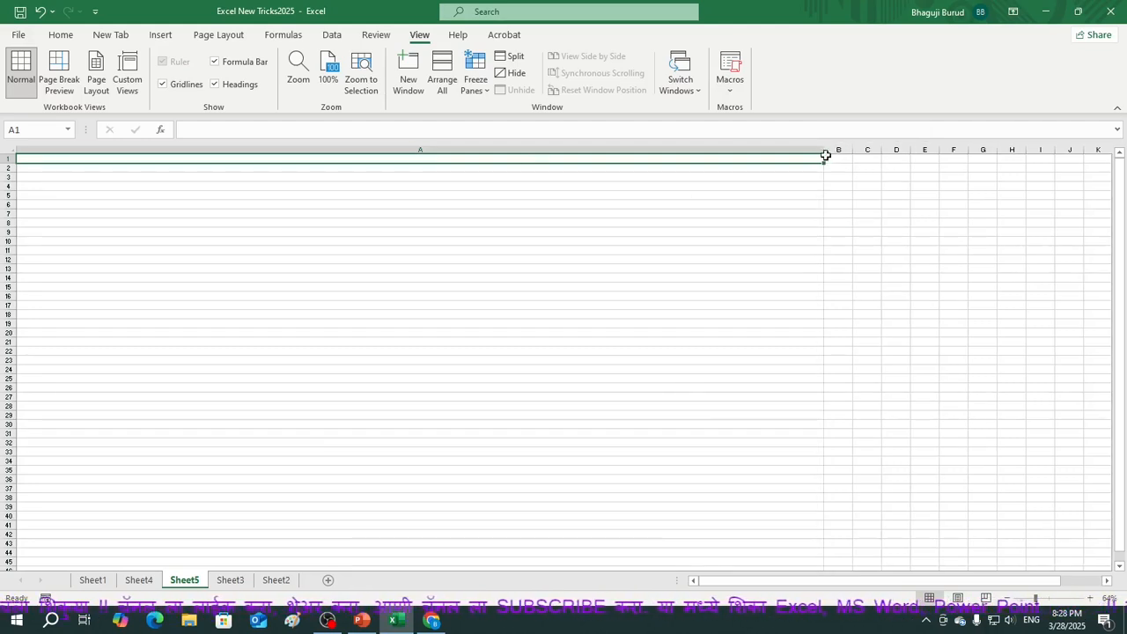
pyautogui.moveTo(823, 152); pyautogui.dragTo(824, 151)
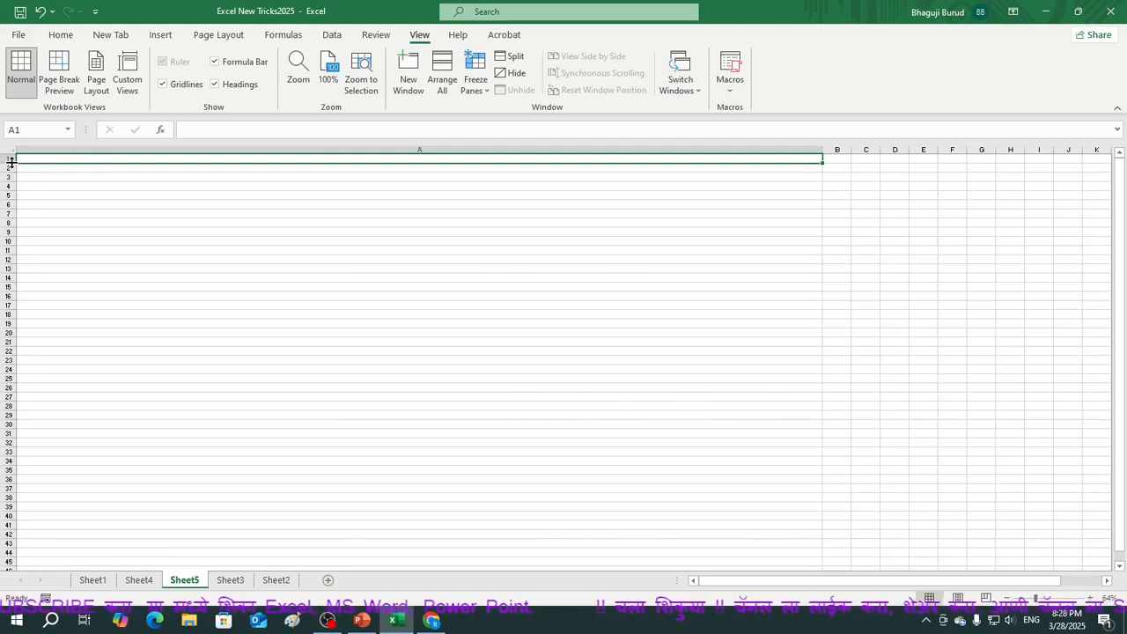
pyautogui.moveTo(10, 162); pyautogui.dragTo(18, 453)
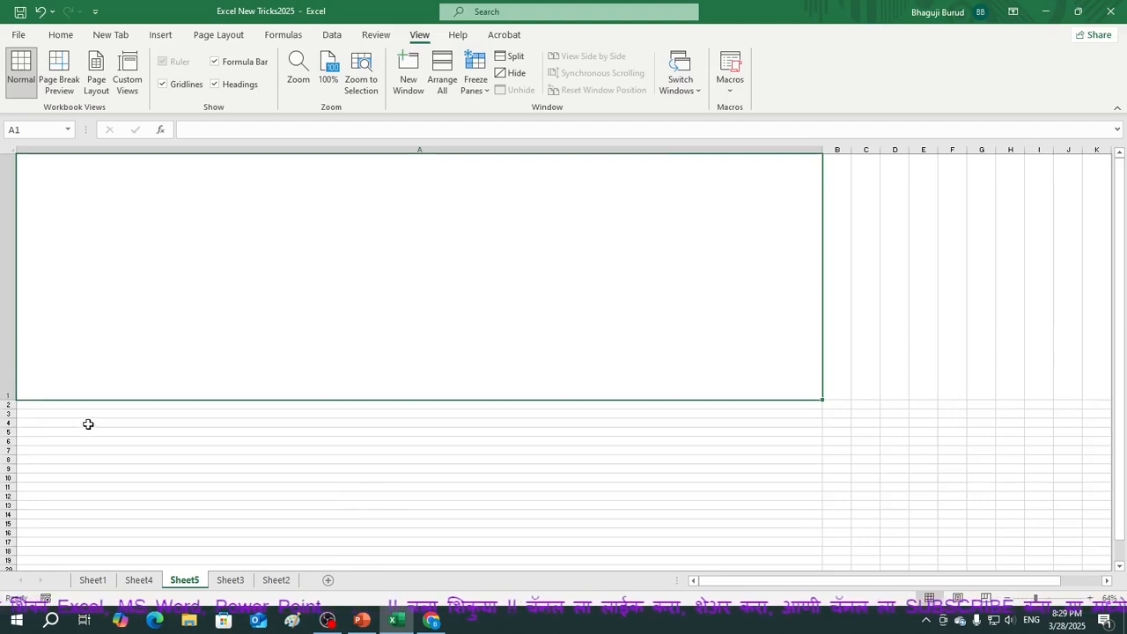
pyautogui.moveTo(16, 400); pyautogui.dragTo(20, 405)
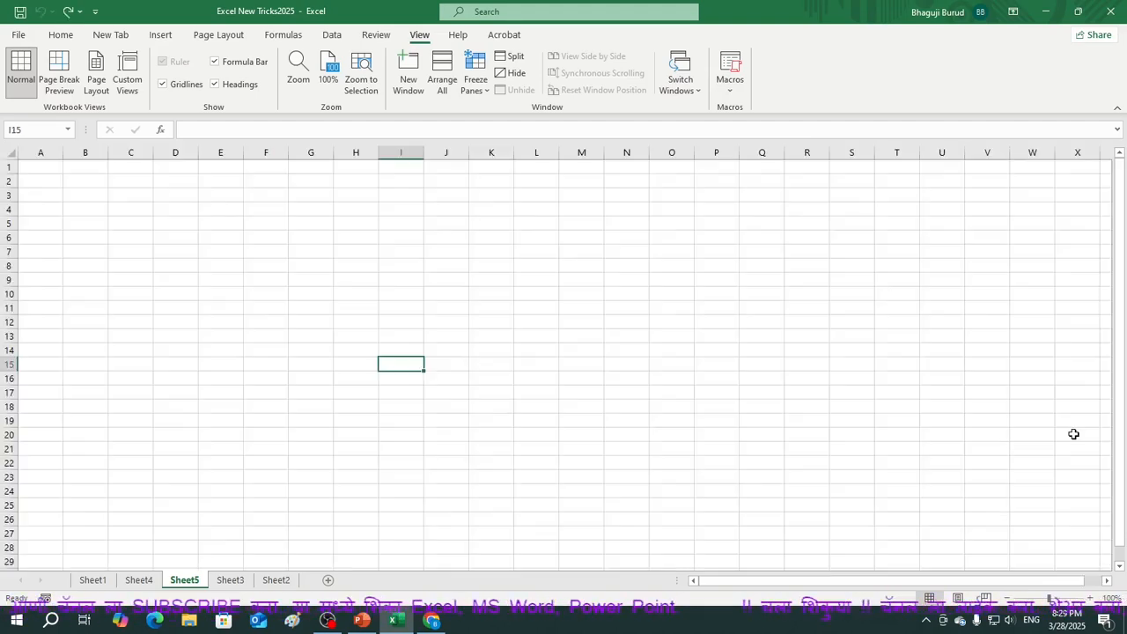